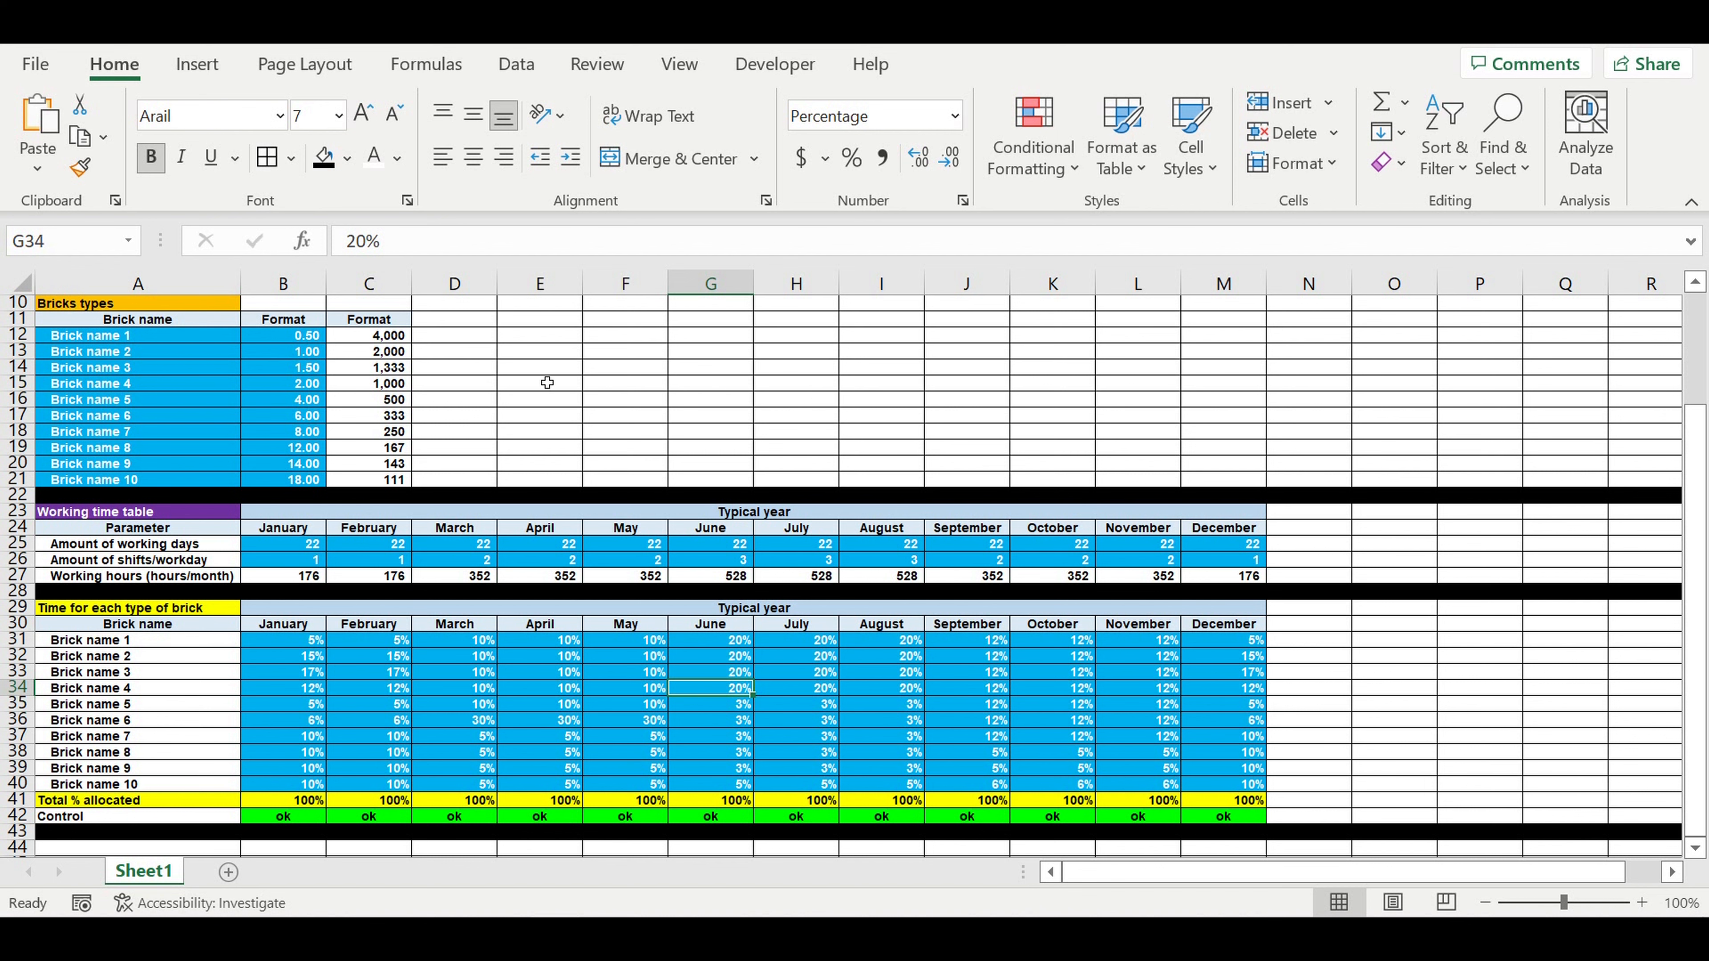
Review the brick time allocation, working time and brick types tables on the sheet
scroll(612, 581, "down", 1)
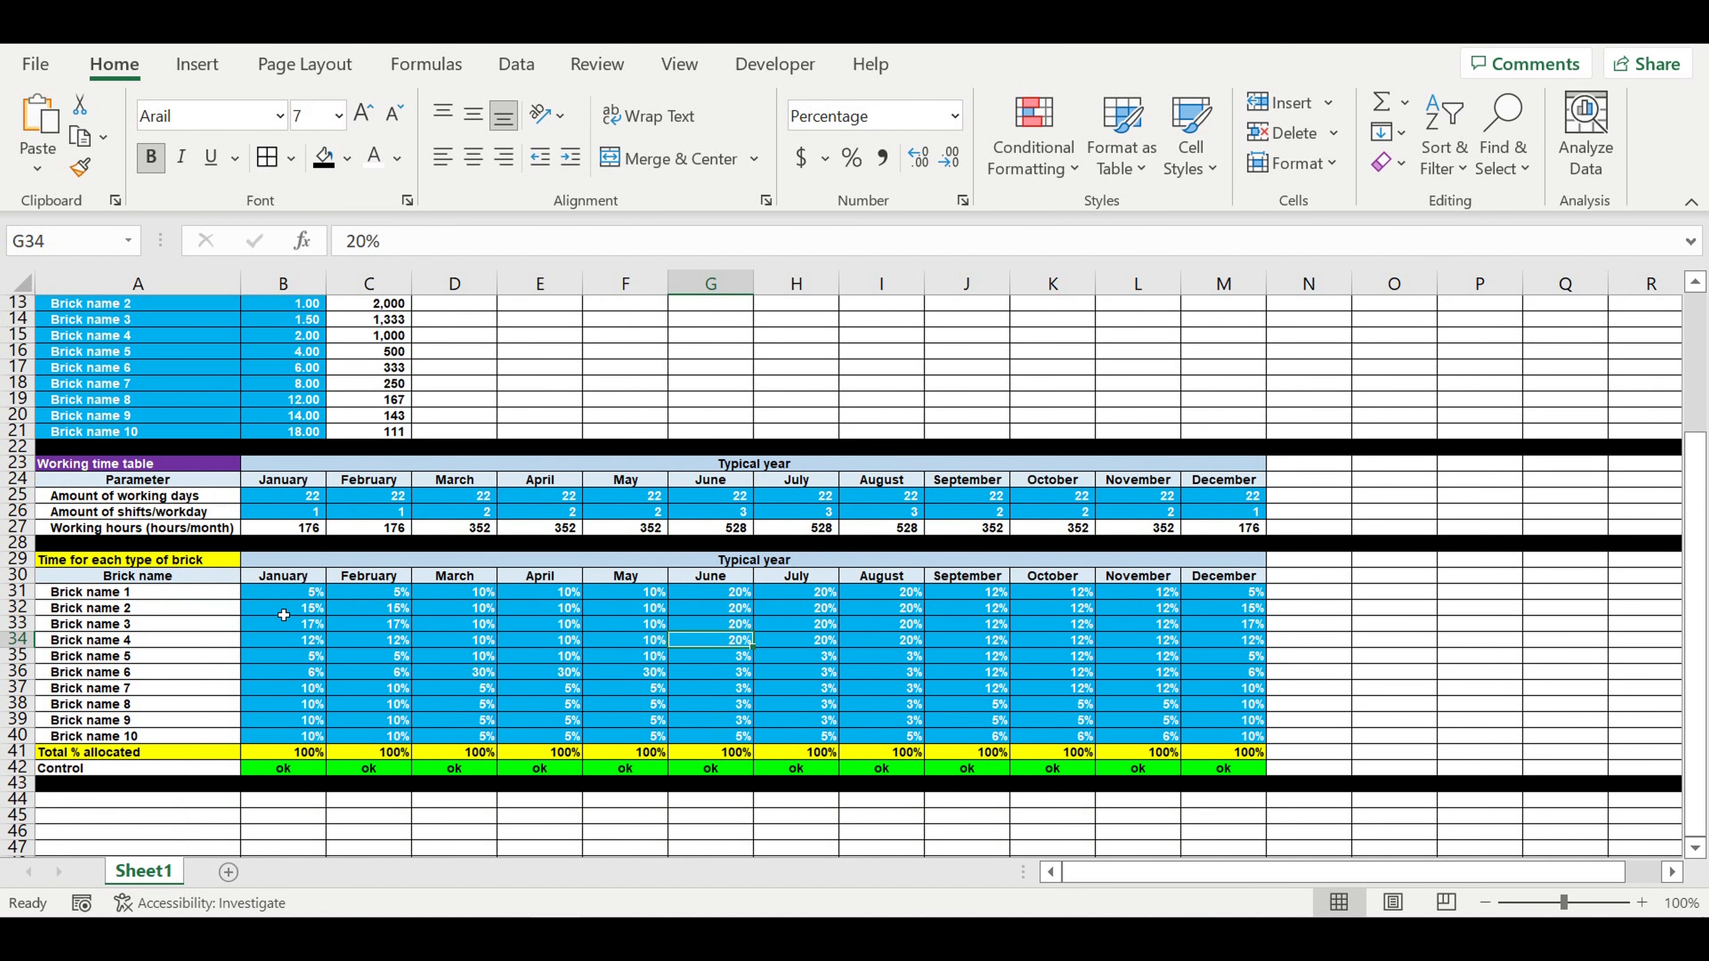
mouse_move(286, 592)
left_mouse_down()
mouse_move(289, 609)
mouse_move(1253, 740)
left_mouse_up()
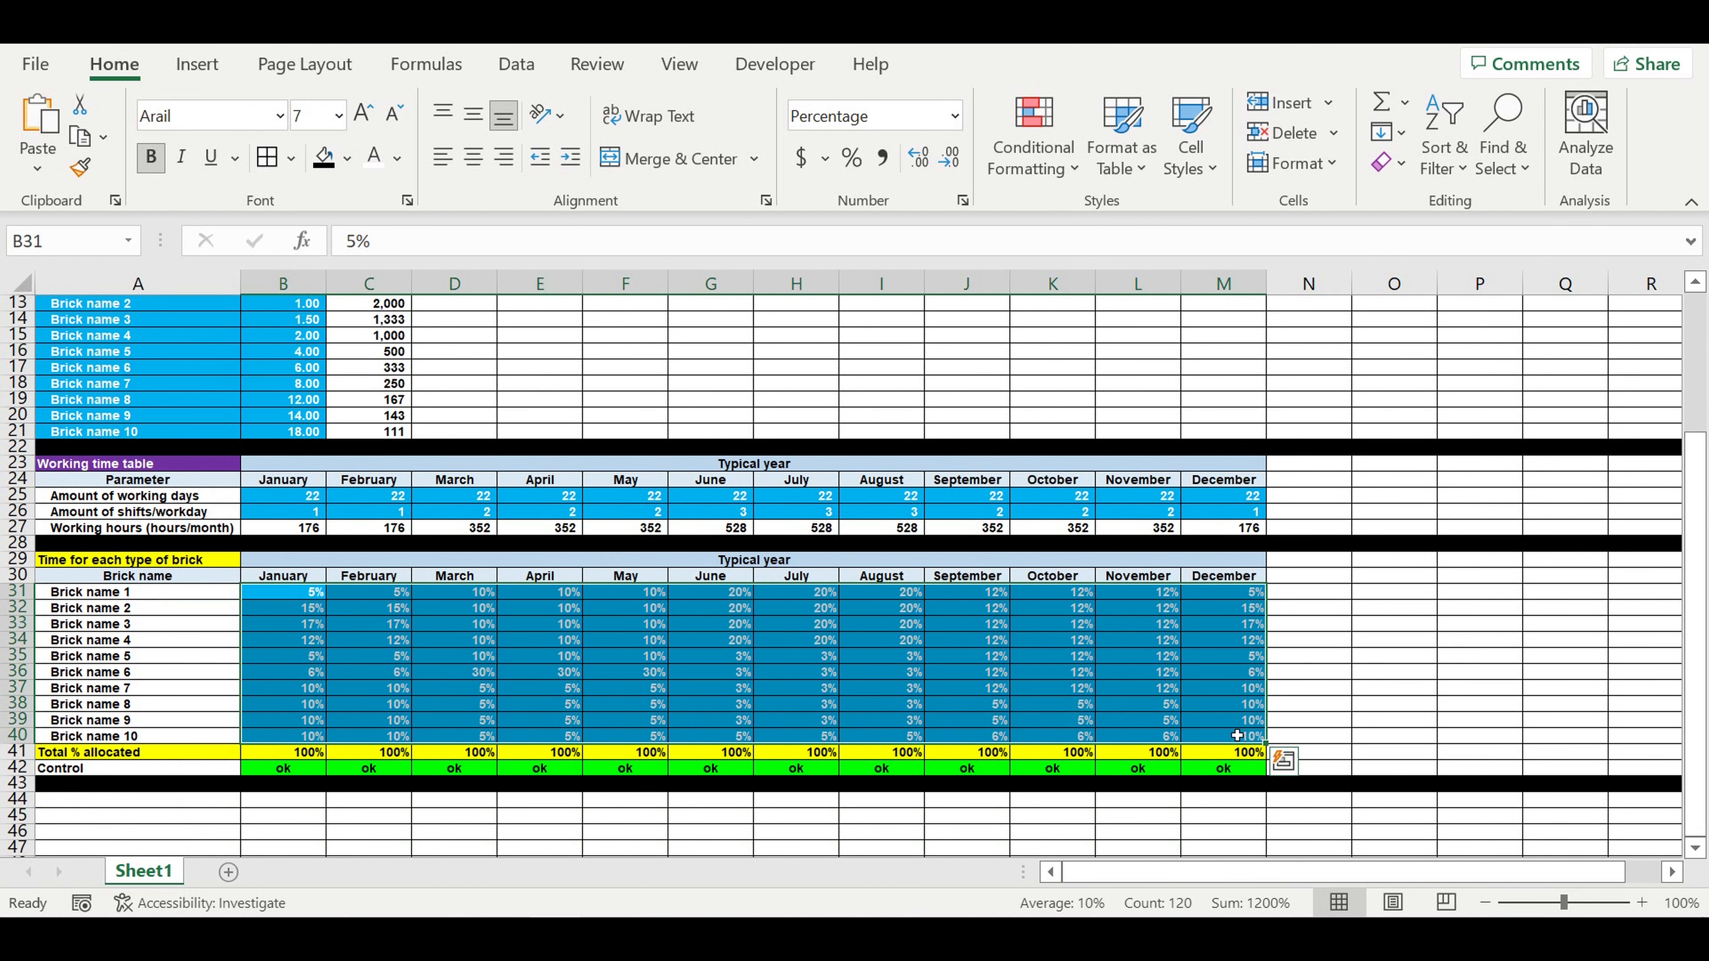
left_click(1078, 672)
scroll(1073, 663, "up", 1)
scroll(1073, 663, "up", 2)
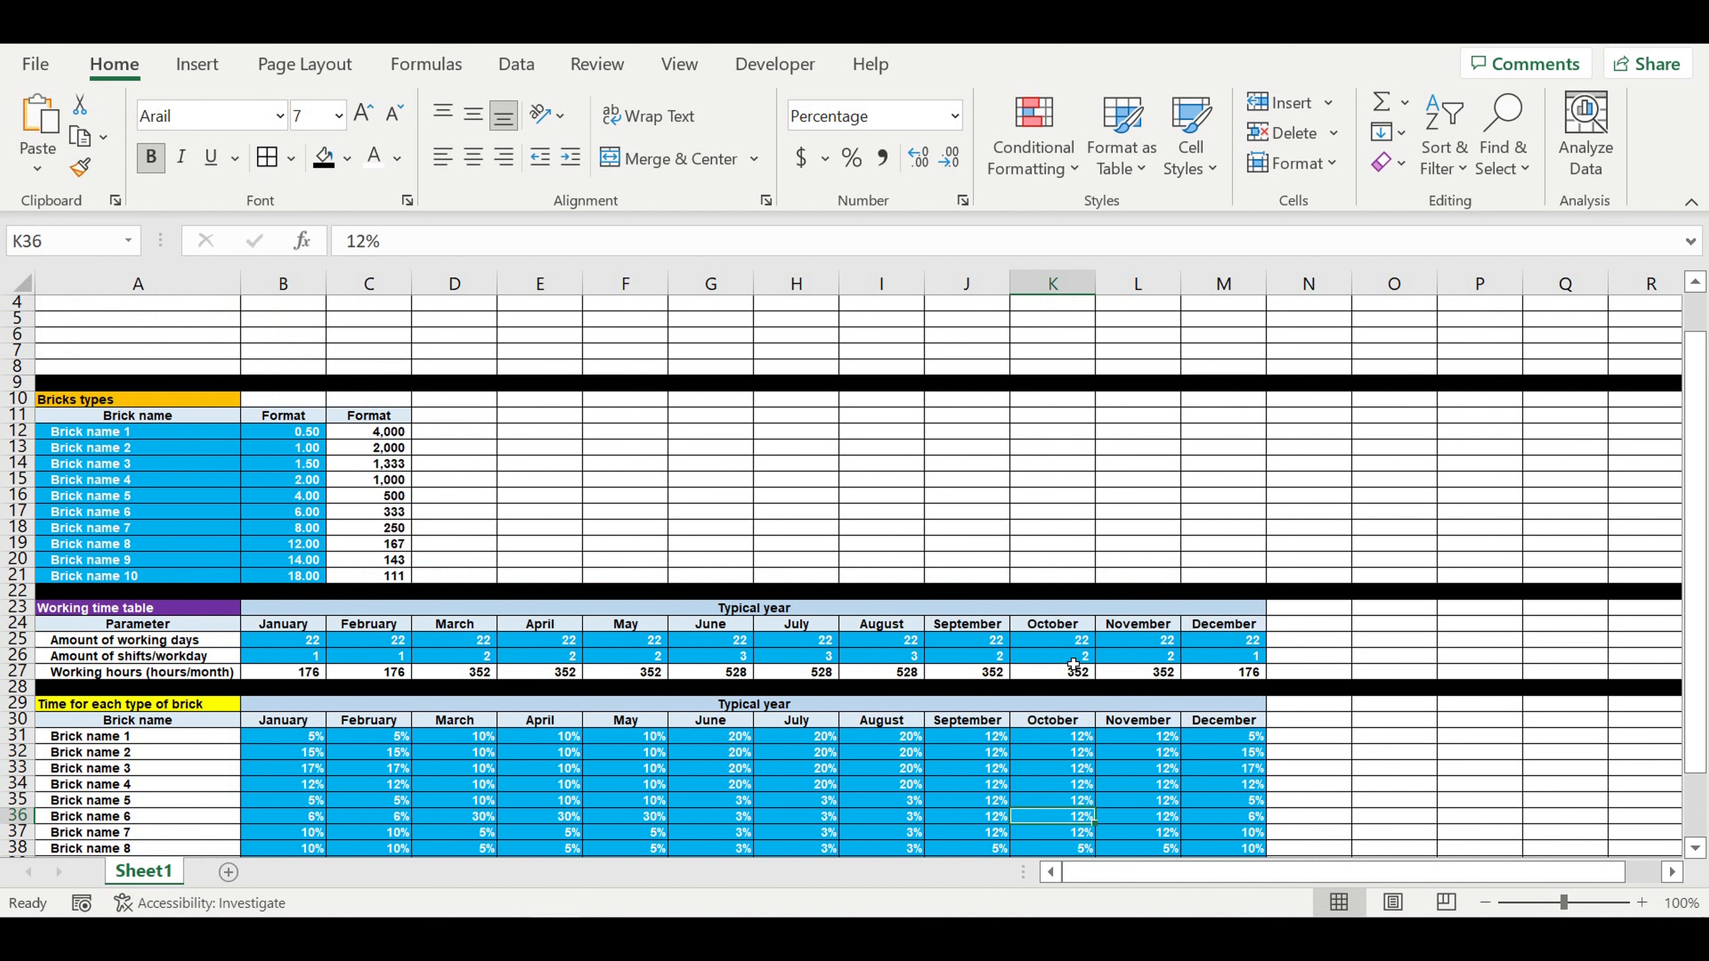
scroll(696, 478, "up", 1)
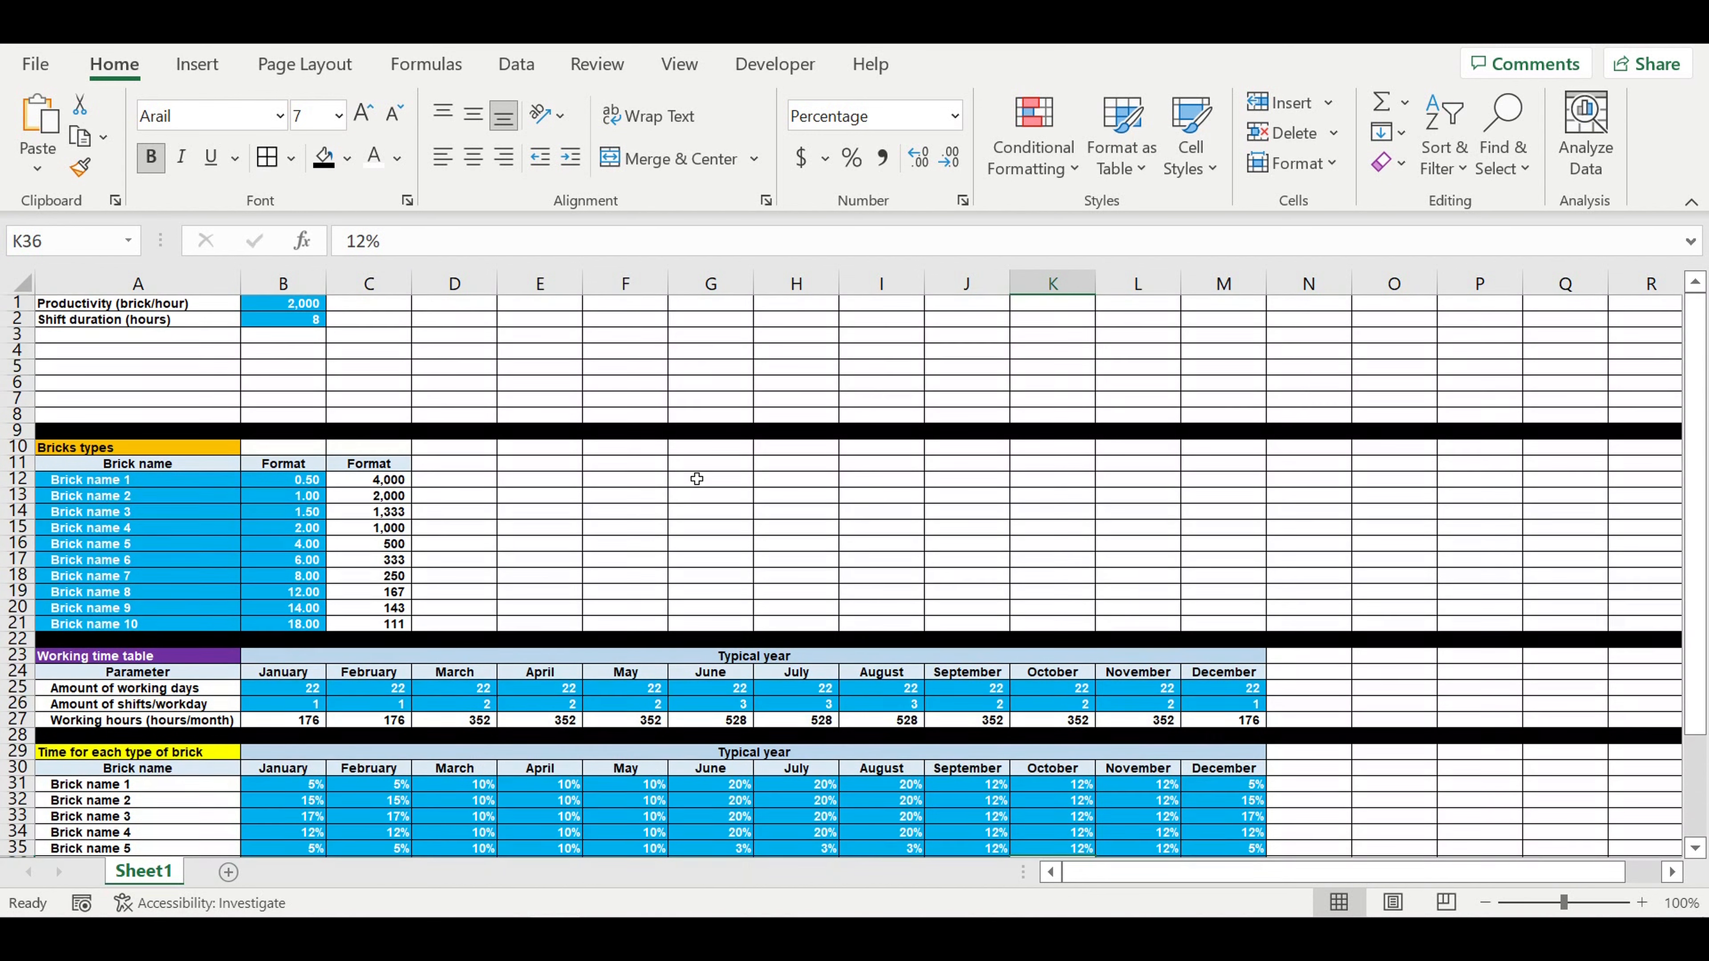
scroll(702, 492, "down", 4)
scroll(680, 472, "up", 4)
Insert six rows above the black divider row 9, just over the Bricks types table
left_click_drag(18, 430, 17, 512)
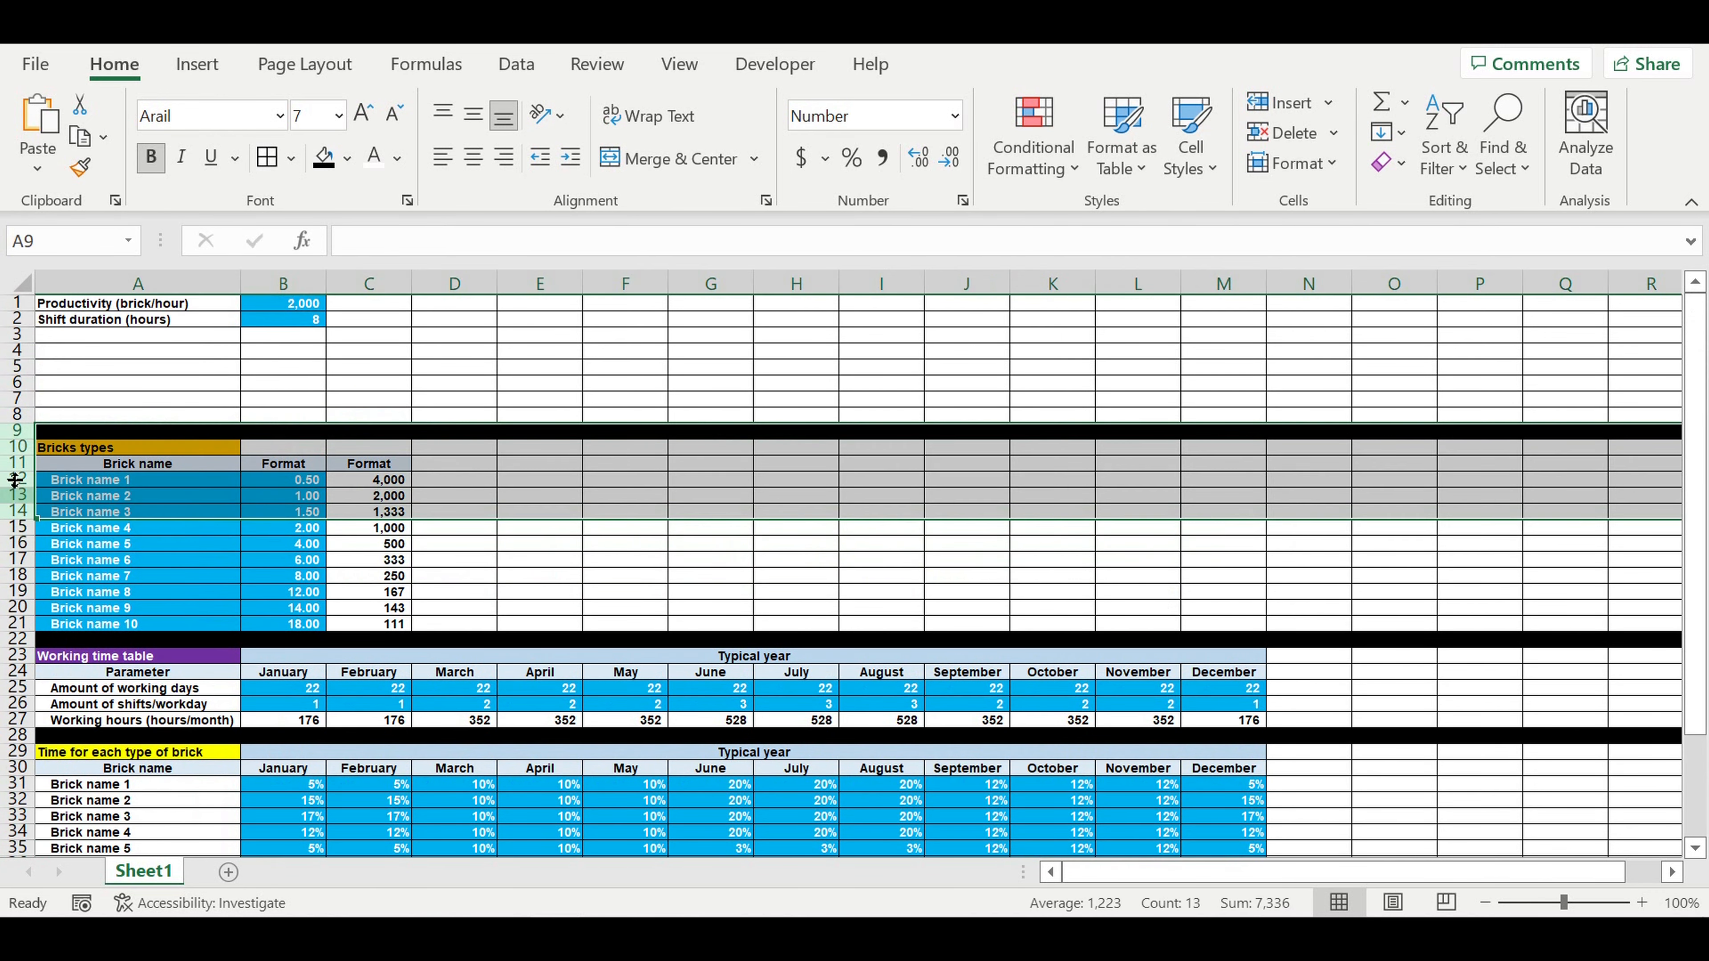
right_click(18, 476)
left_click(67, 653)
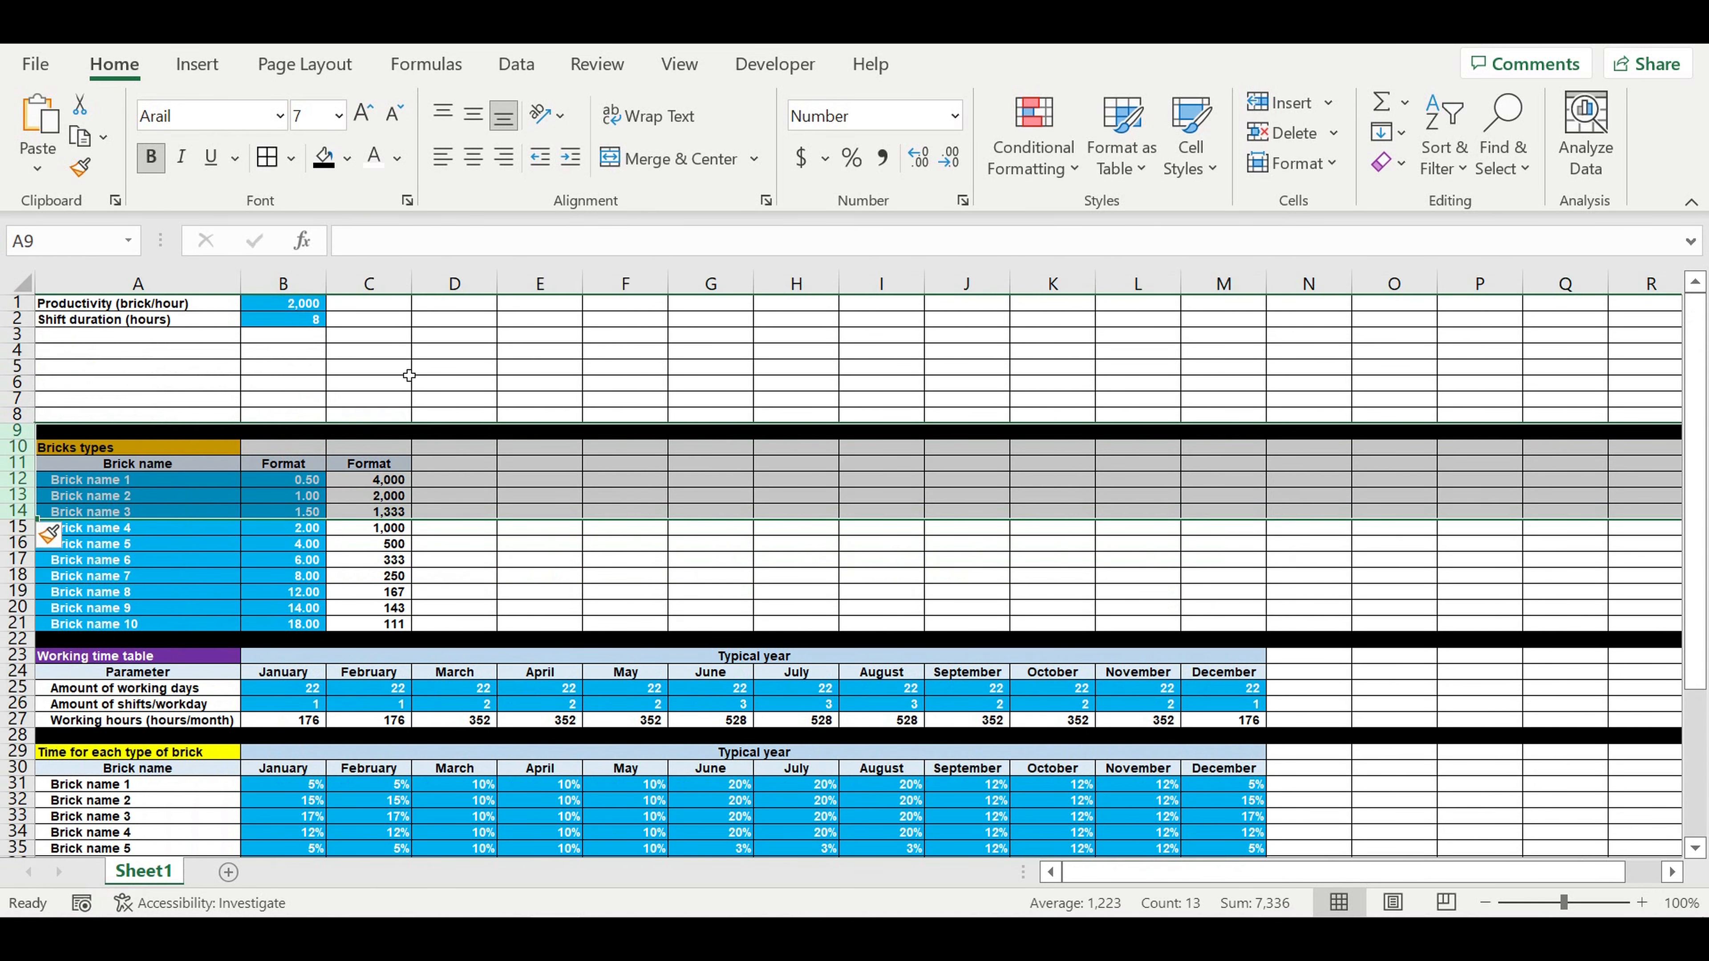
Enter the start year 2022 in C1 and format the cell as a number without a thousands separator
left_click(381, 306)
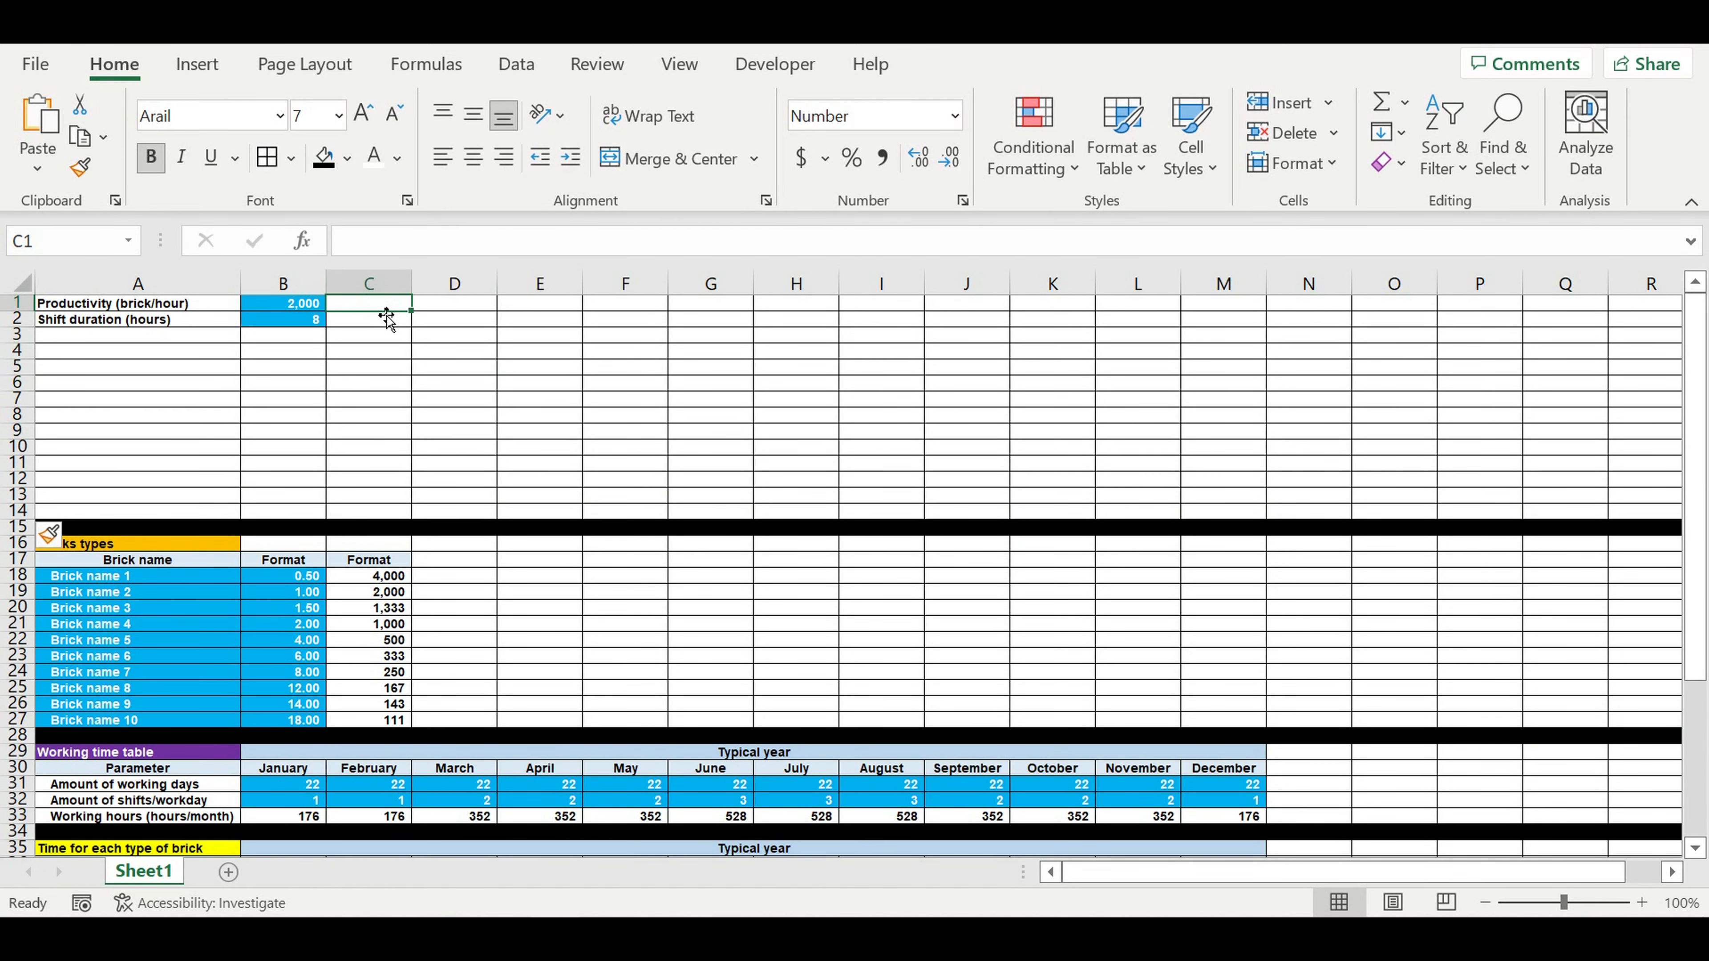
type("2022")
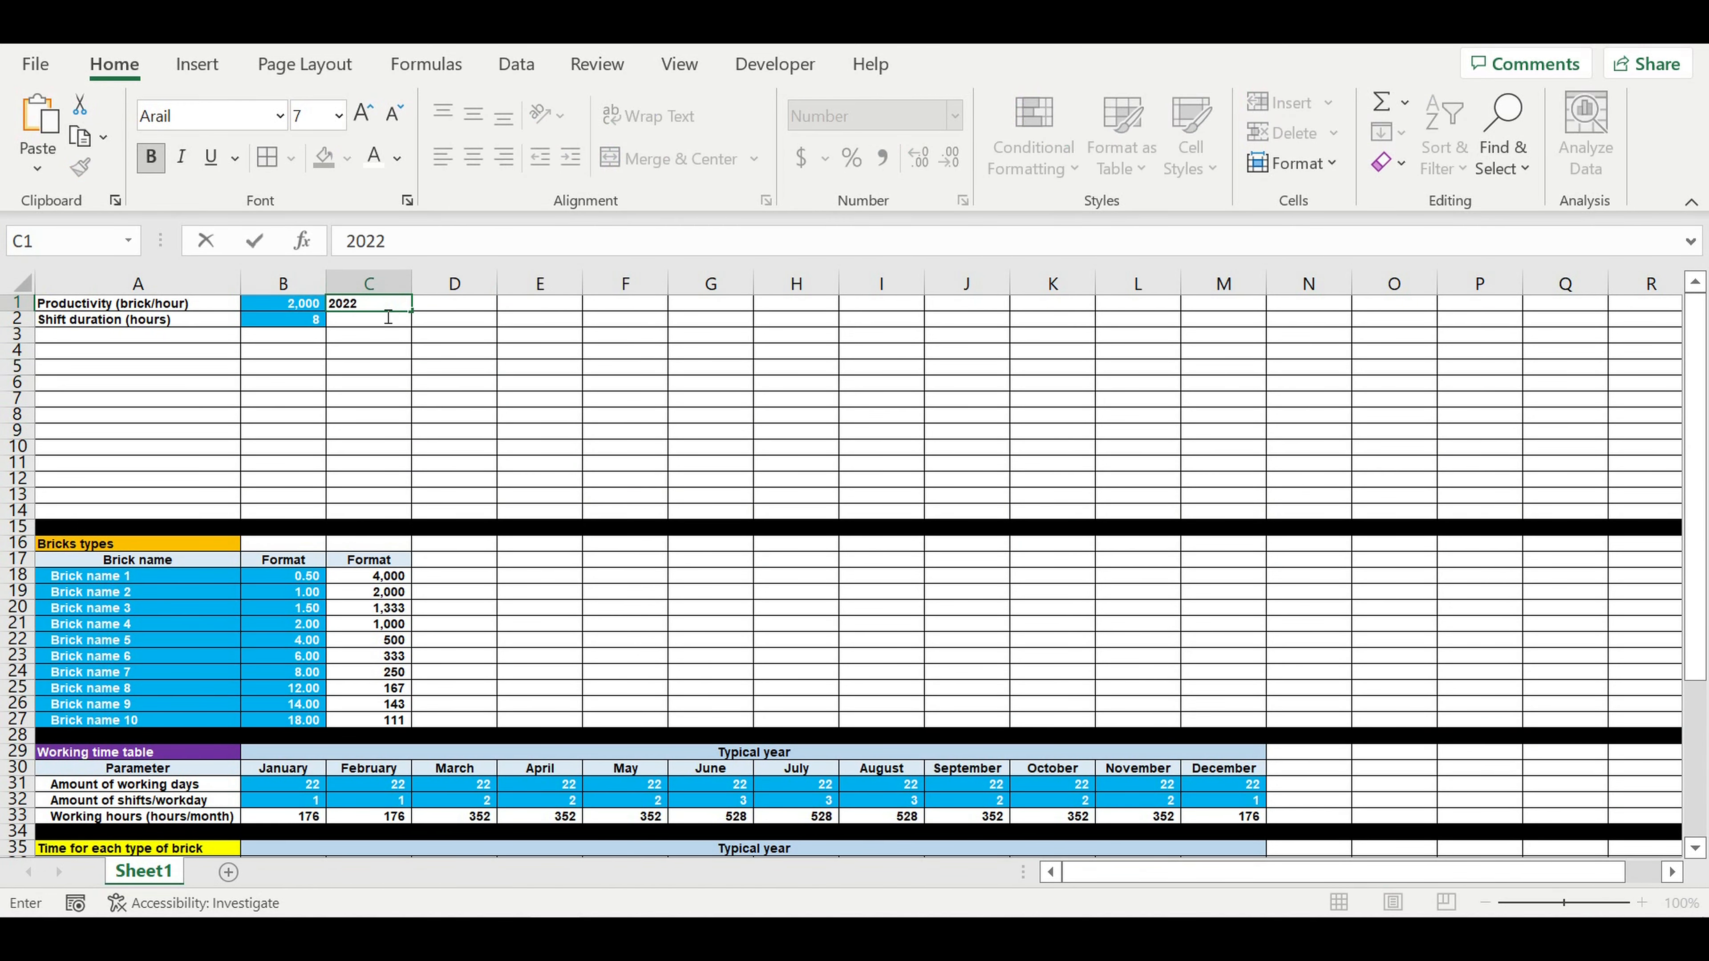
key("Return")
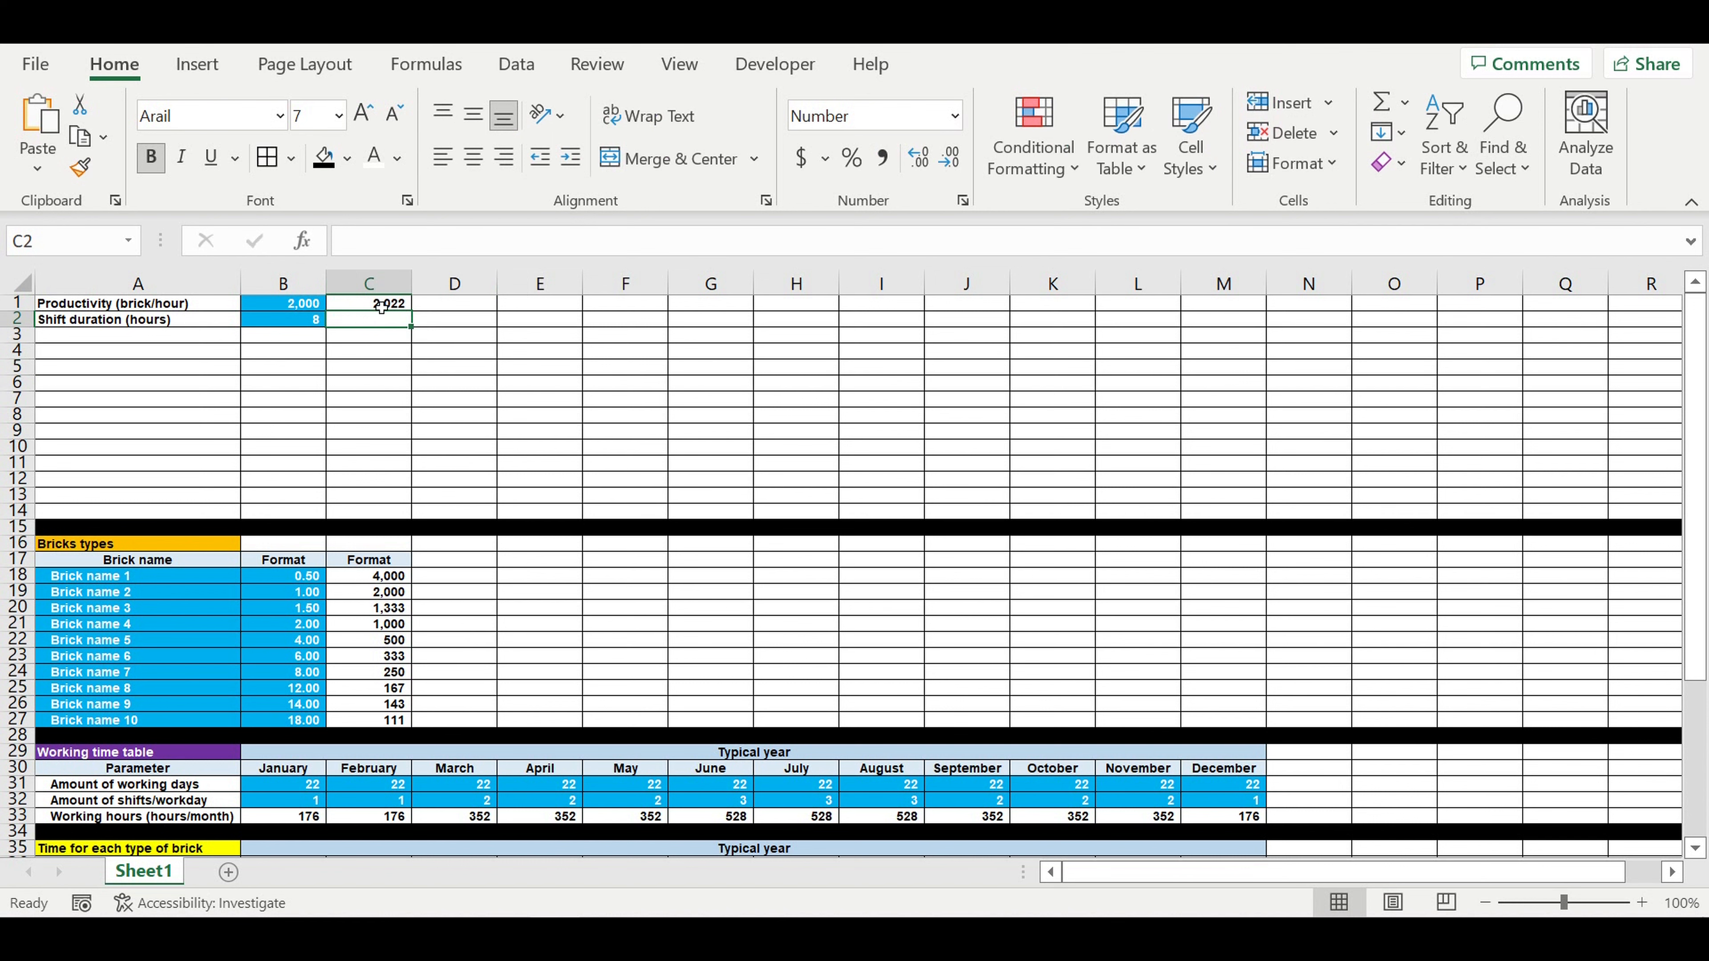
left_click(381, 306)
right_click(381, 305)
left_click(447, 777)
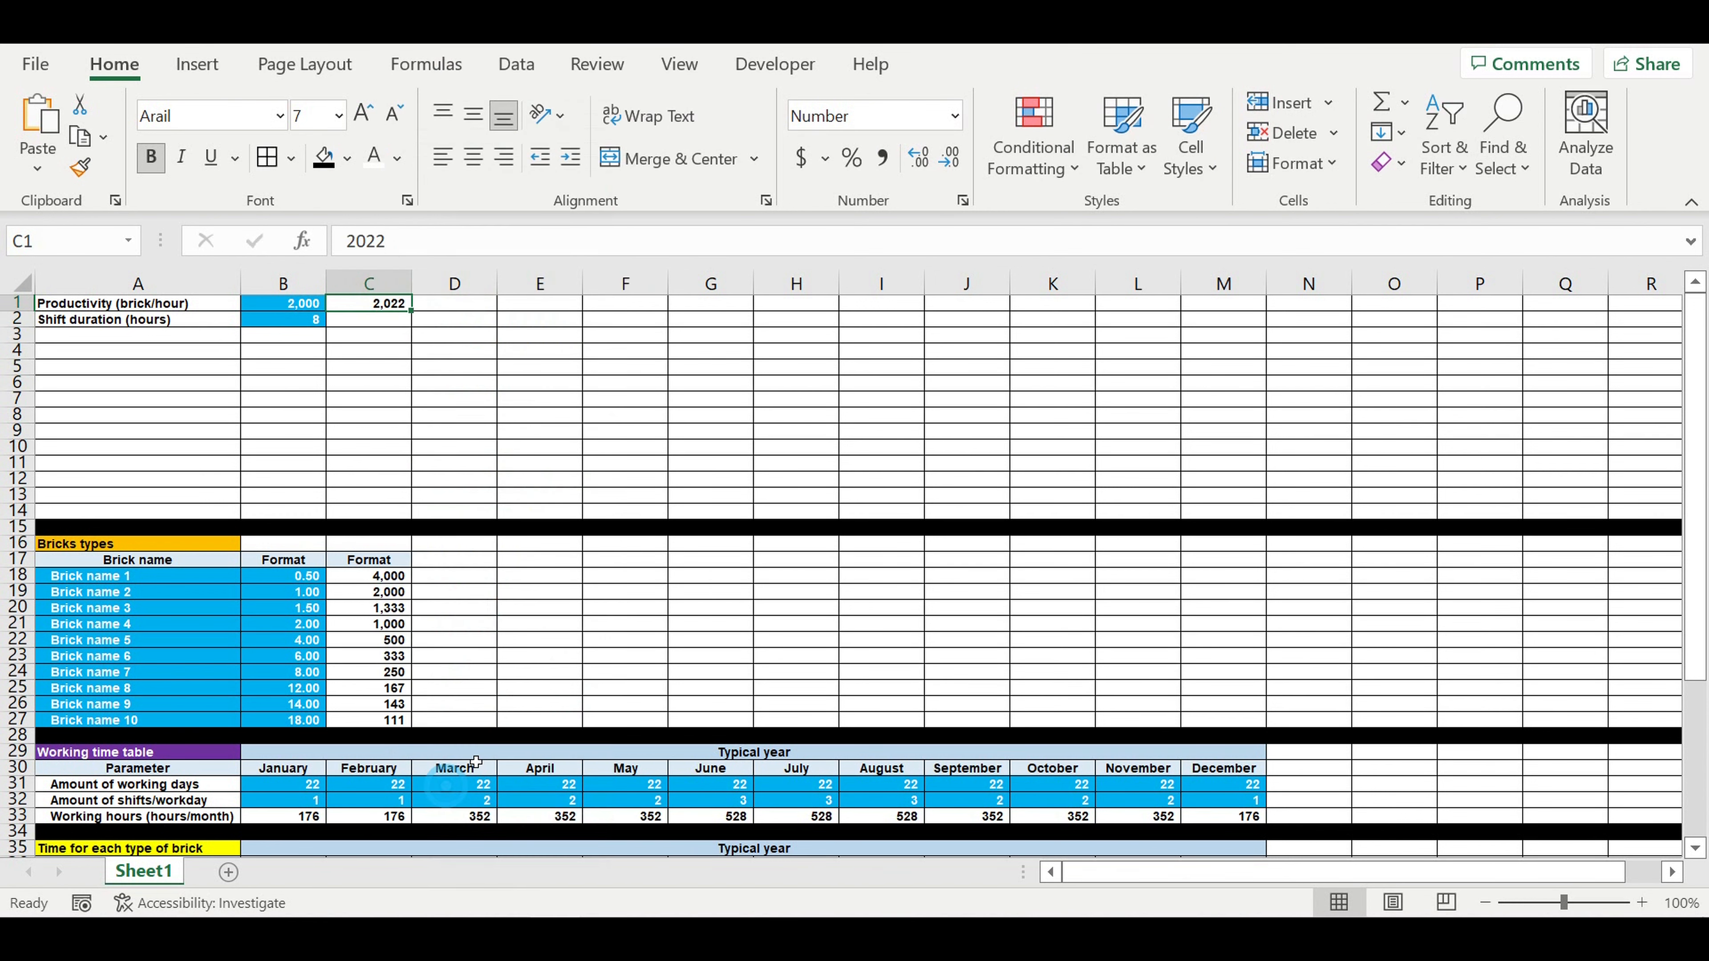
left_click(324, 448)
left_click(601, 878)
Calculate the following year in C2 with the formula =C1+1
left_click_drag(413, 312, 397, 324)
left_click(385, 322)
type("=")
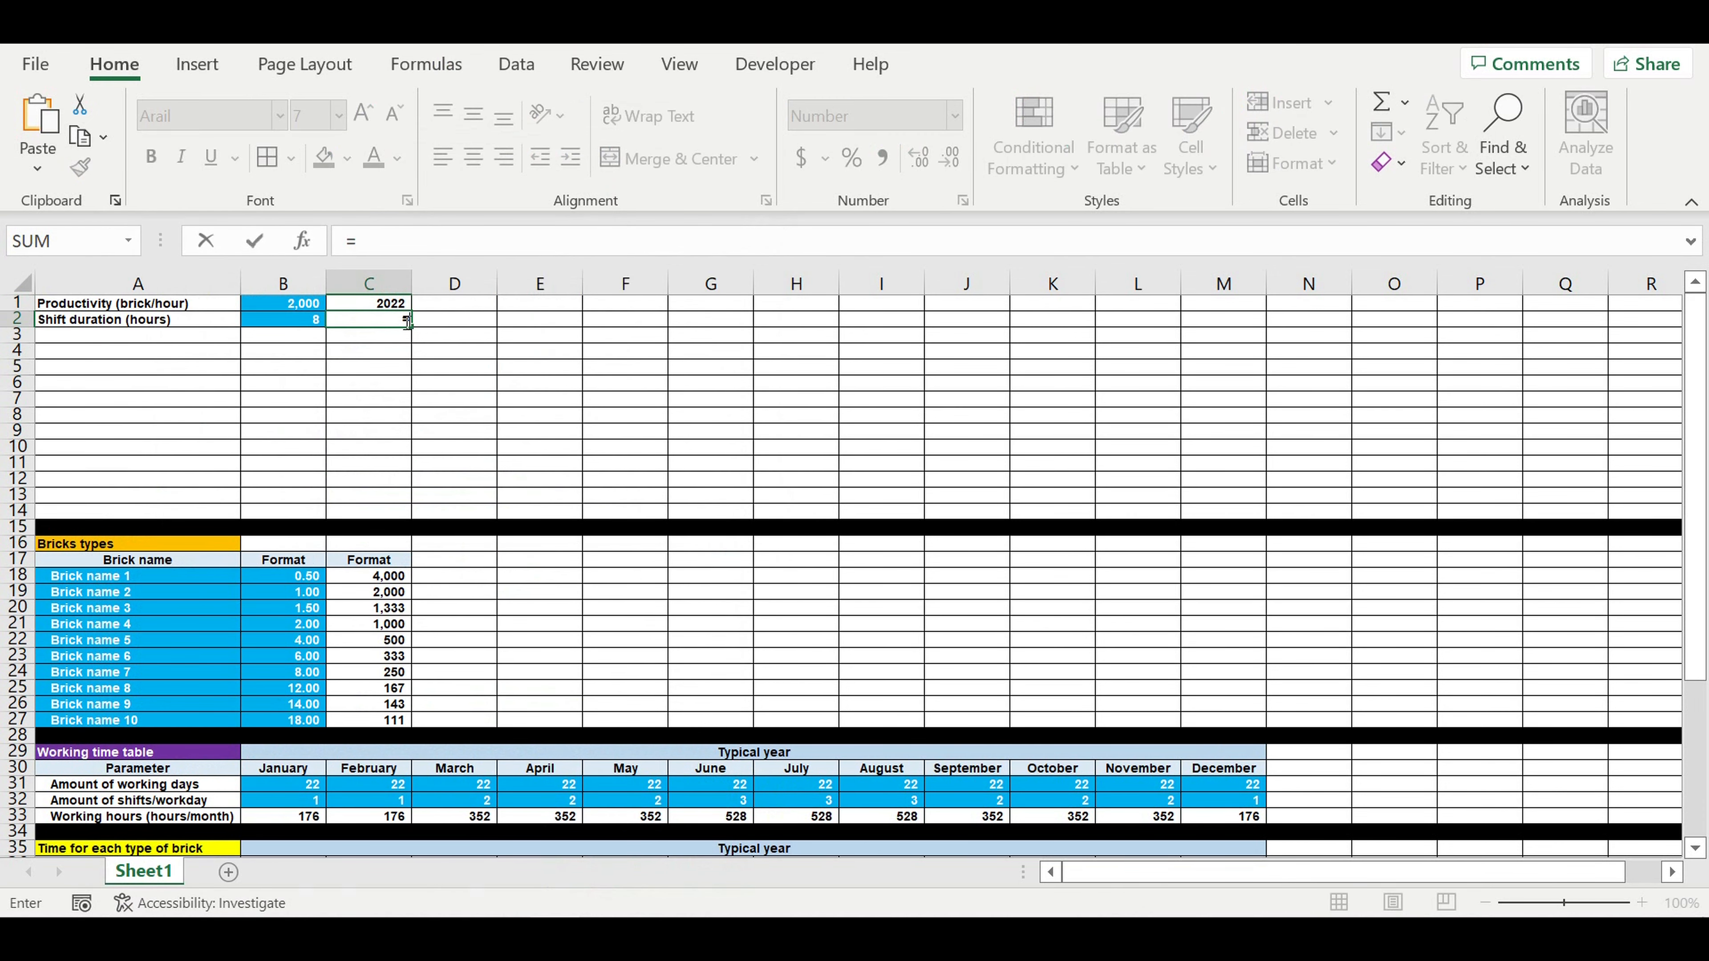
left_click(382, 306)
type("+1")
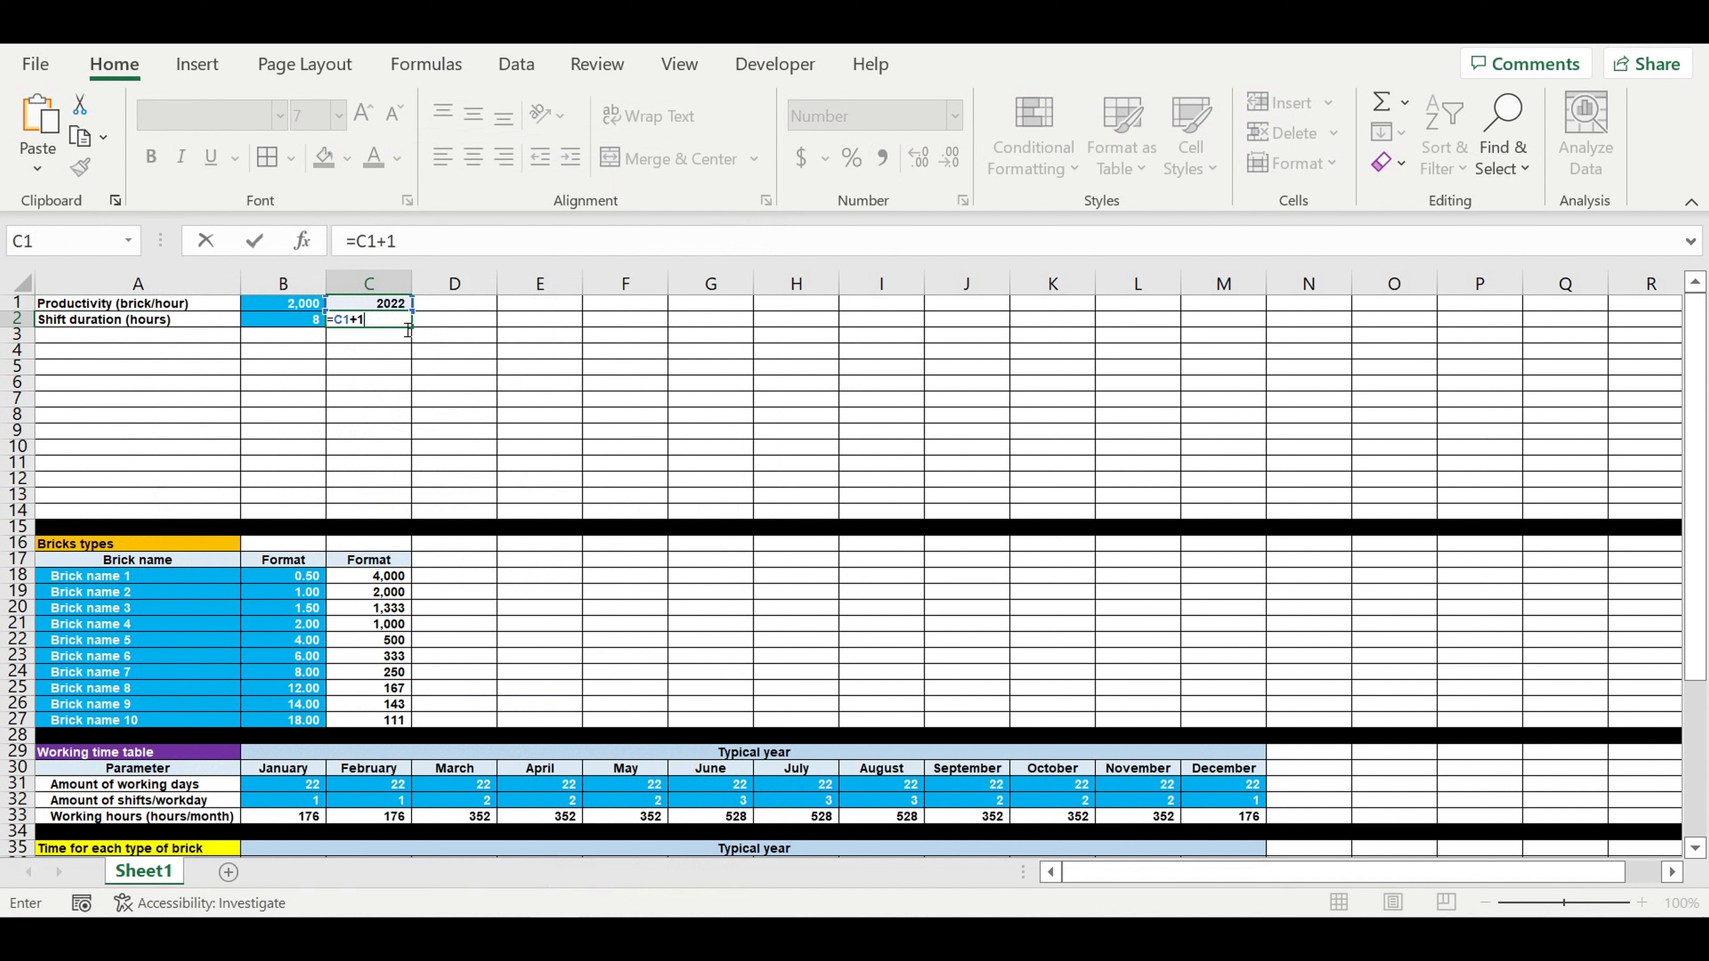
key("Return")
Fill the start year cell C1 with the standard light blue colour used for input cells
left_click(381, 305)
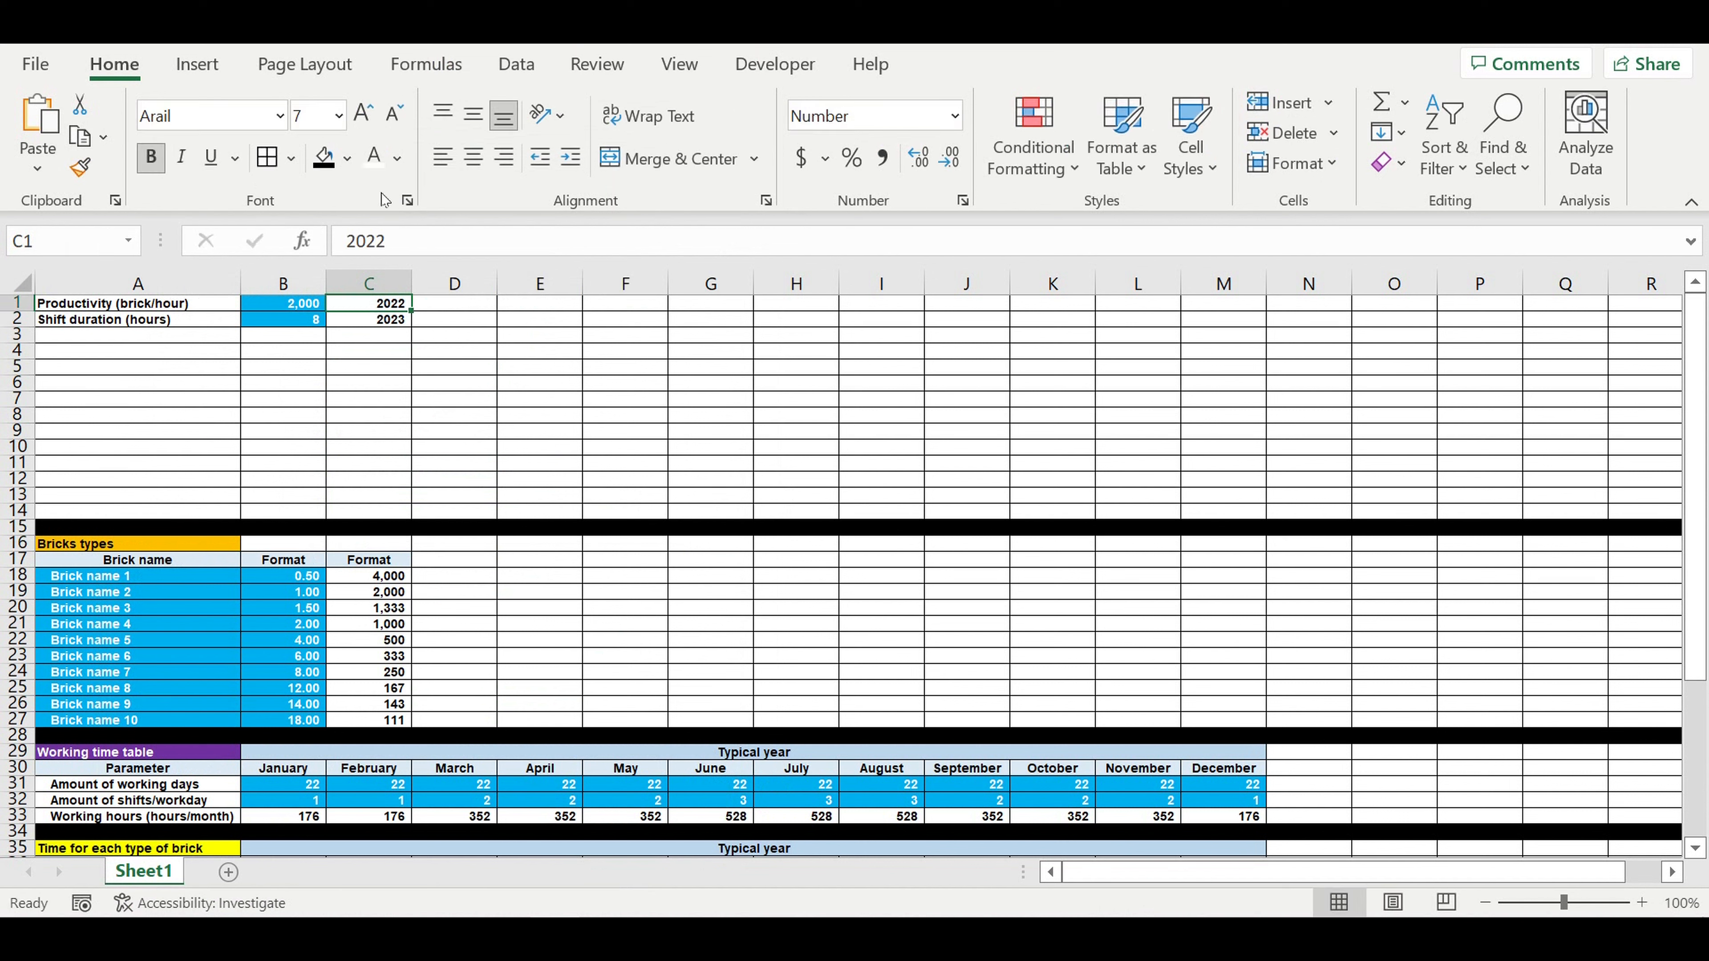
left_click(349, 159)
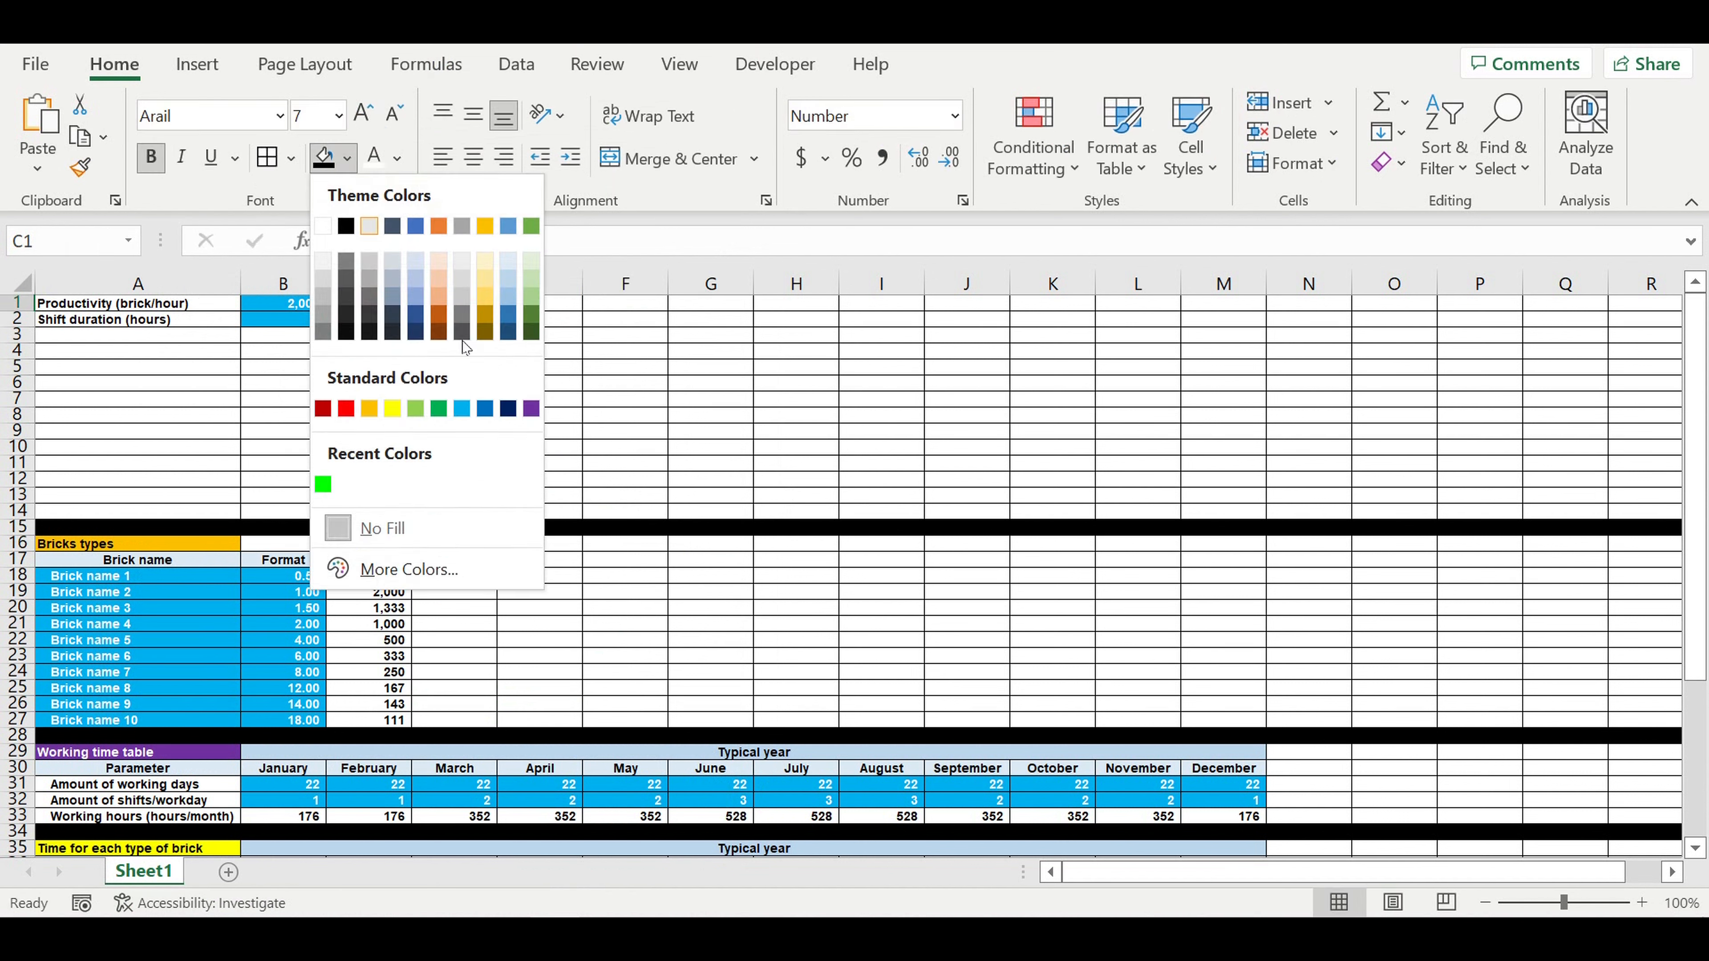
left_click(462, 399)
left_click(454, 352)
left_click(392, 322)
left_click(395, 305)
Extend the year formula from C2 down to C10 so the list of years ends at 2031
left_click(398, 326)
left_click_drag(419, 332, 480, 461)
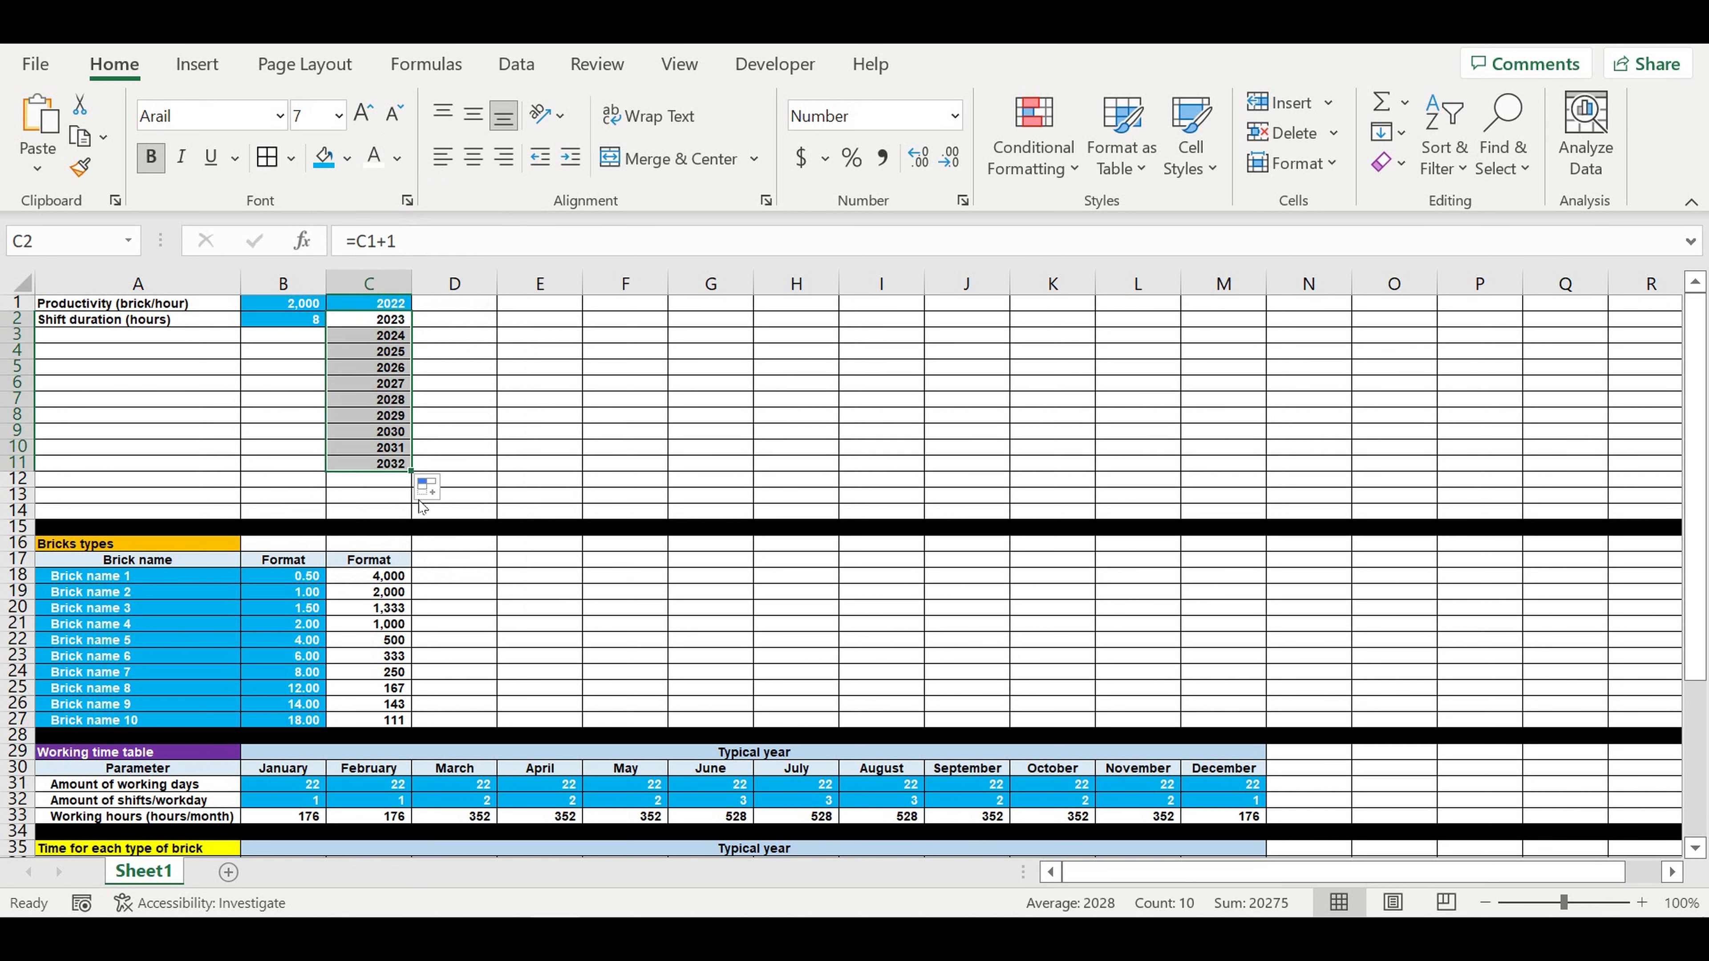
left_click(375, 480)
left_click_drag(411, 488, 421, 462)
Enter January in D1 and autofill the month names down to December in D12
left_click(471, 305)
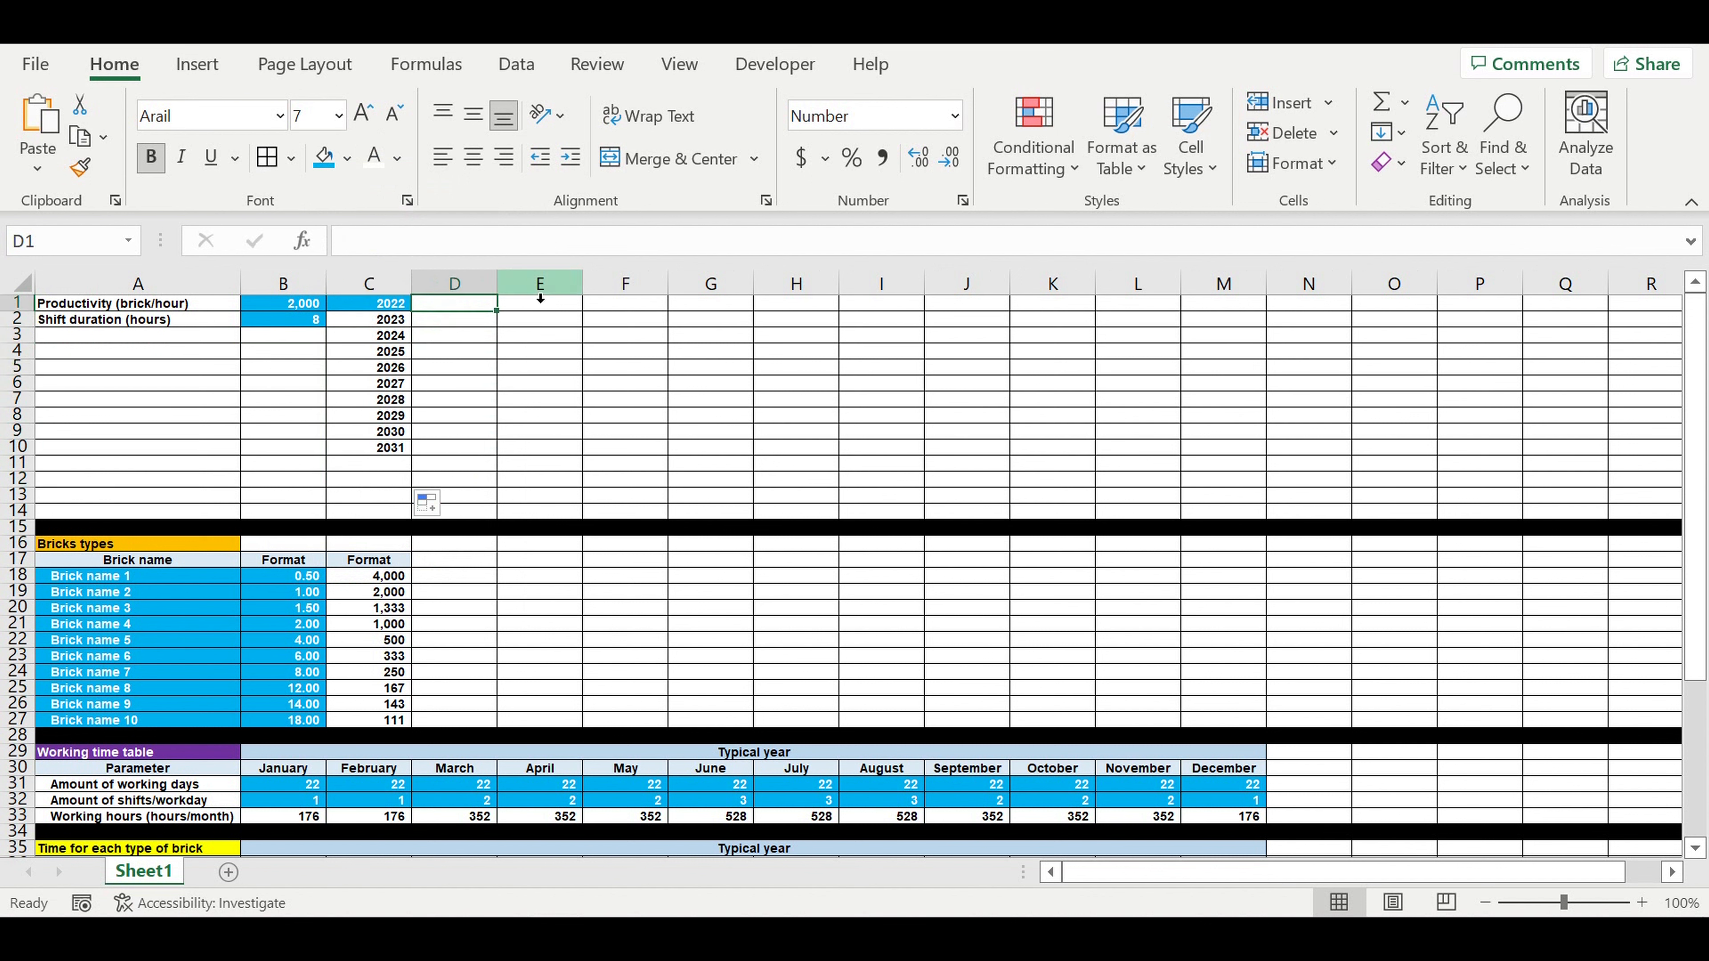
type("January")
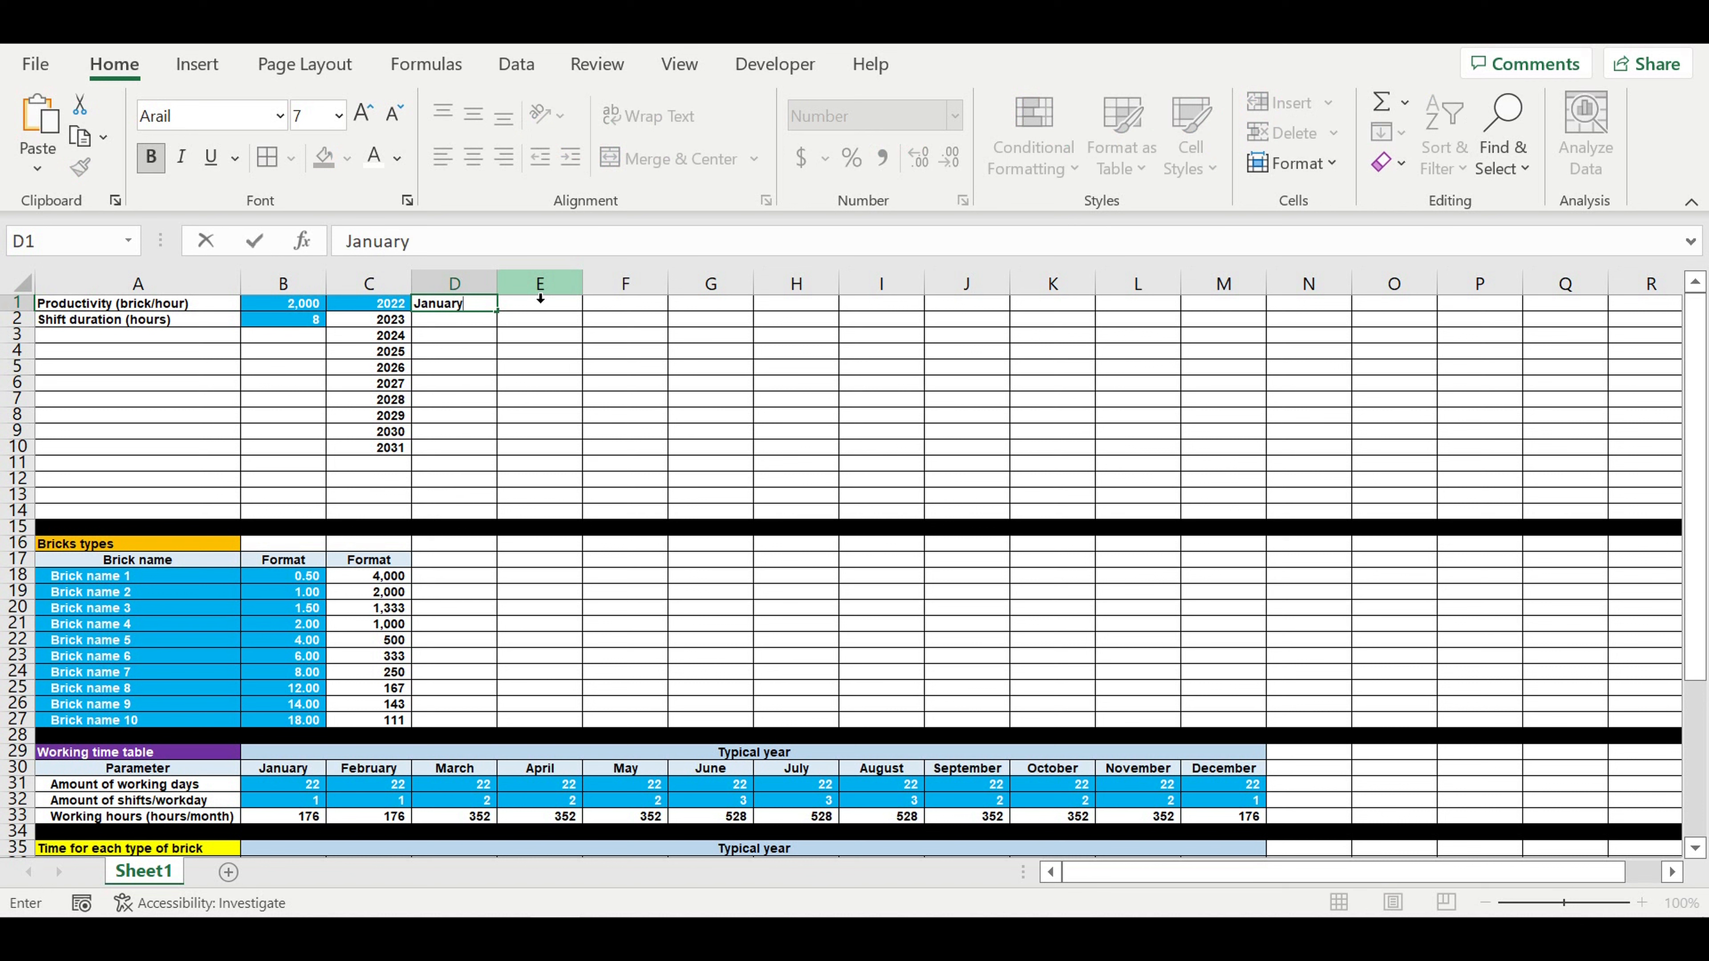
key("Return")
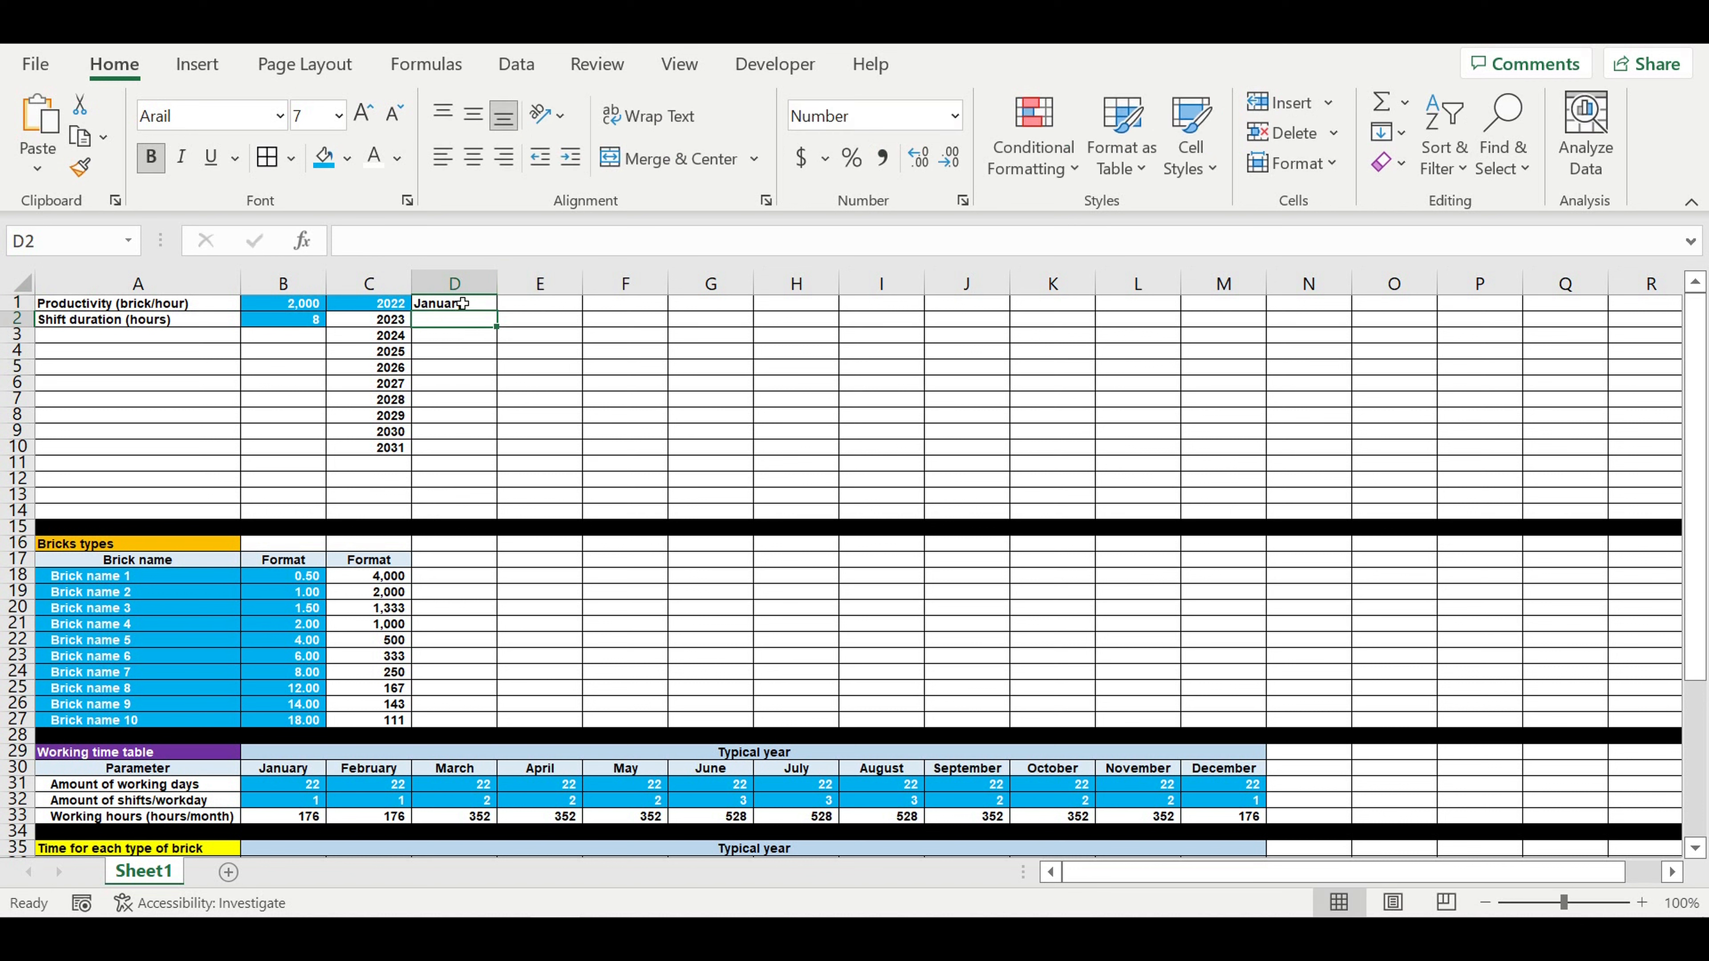
left_click(461, 306)
left_click_drag(502, 316, 501, 488)
left_click(615, 439)
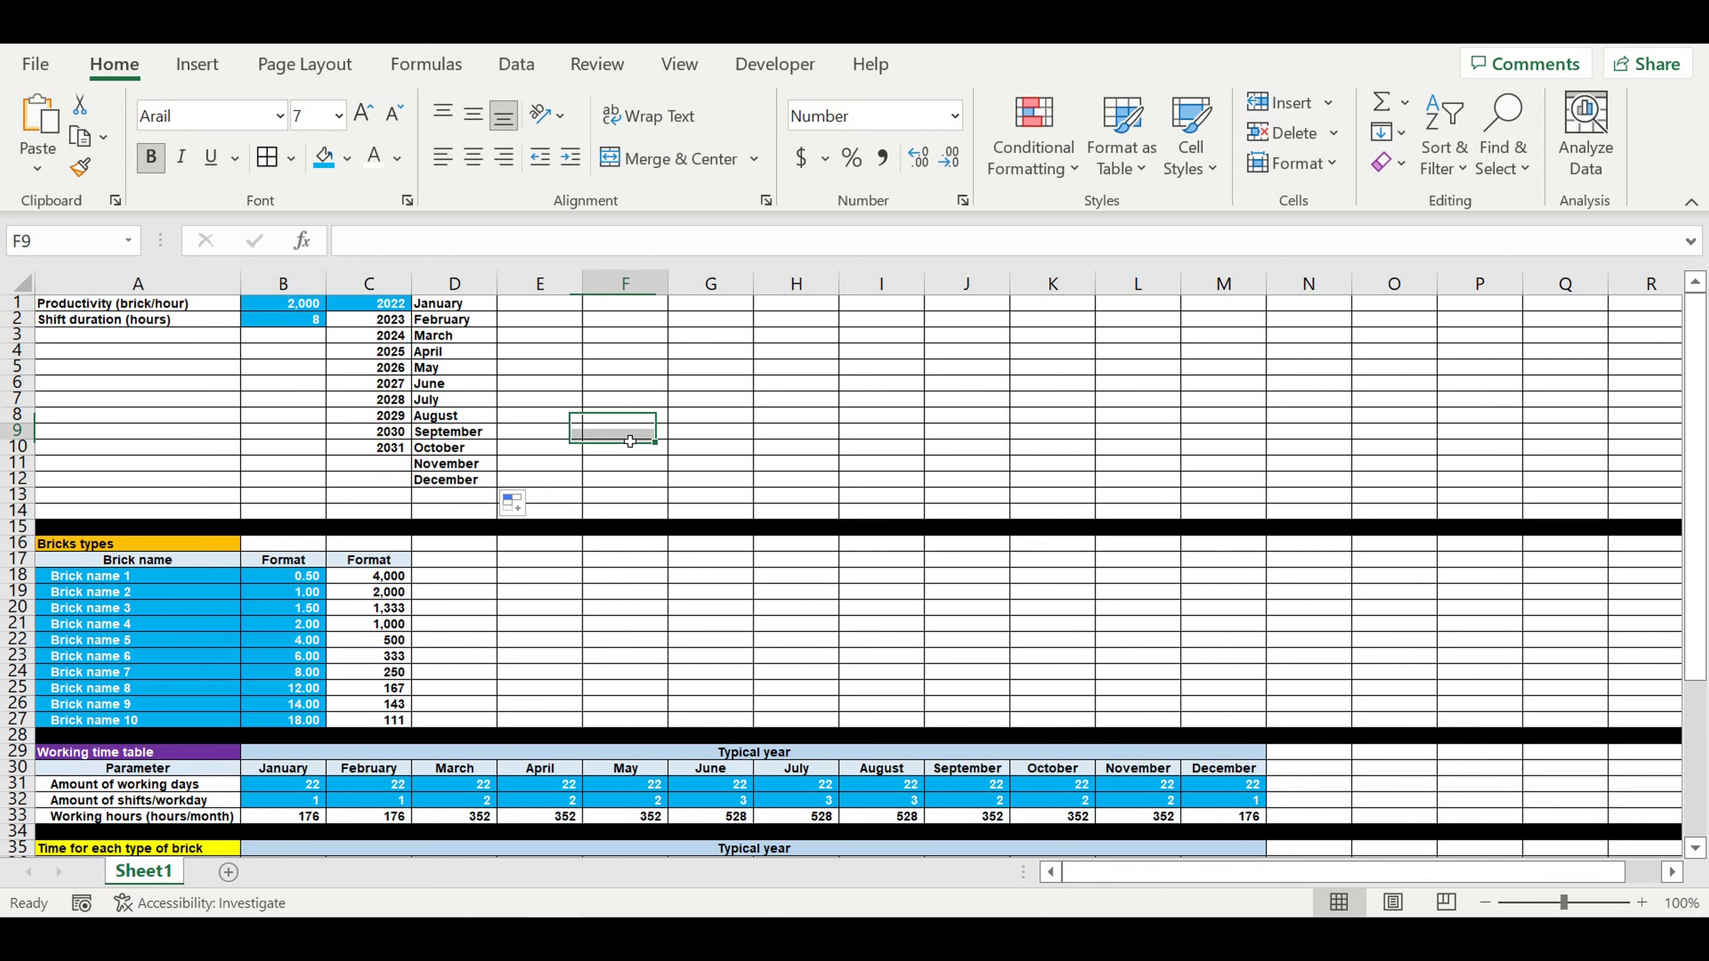
Enter the label Timeline in A50, below the black divider under the time allocation table
scroll(618, 441, "down", 4)
scroll(619, 441, "down", 3)
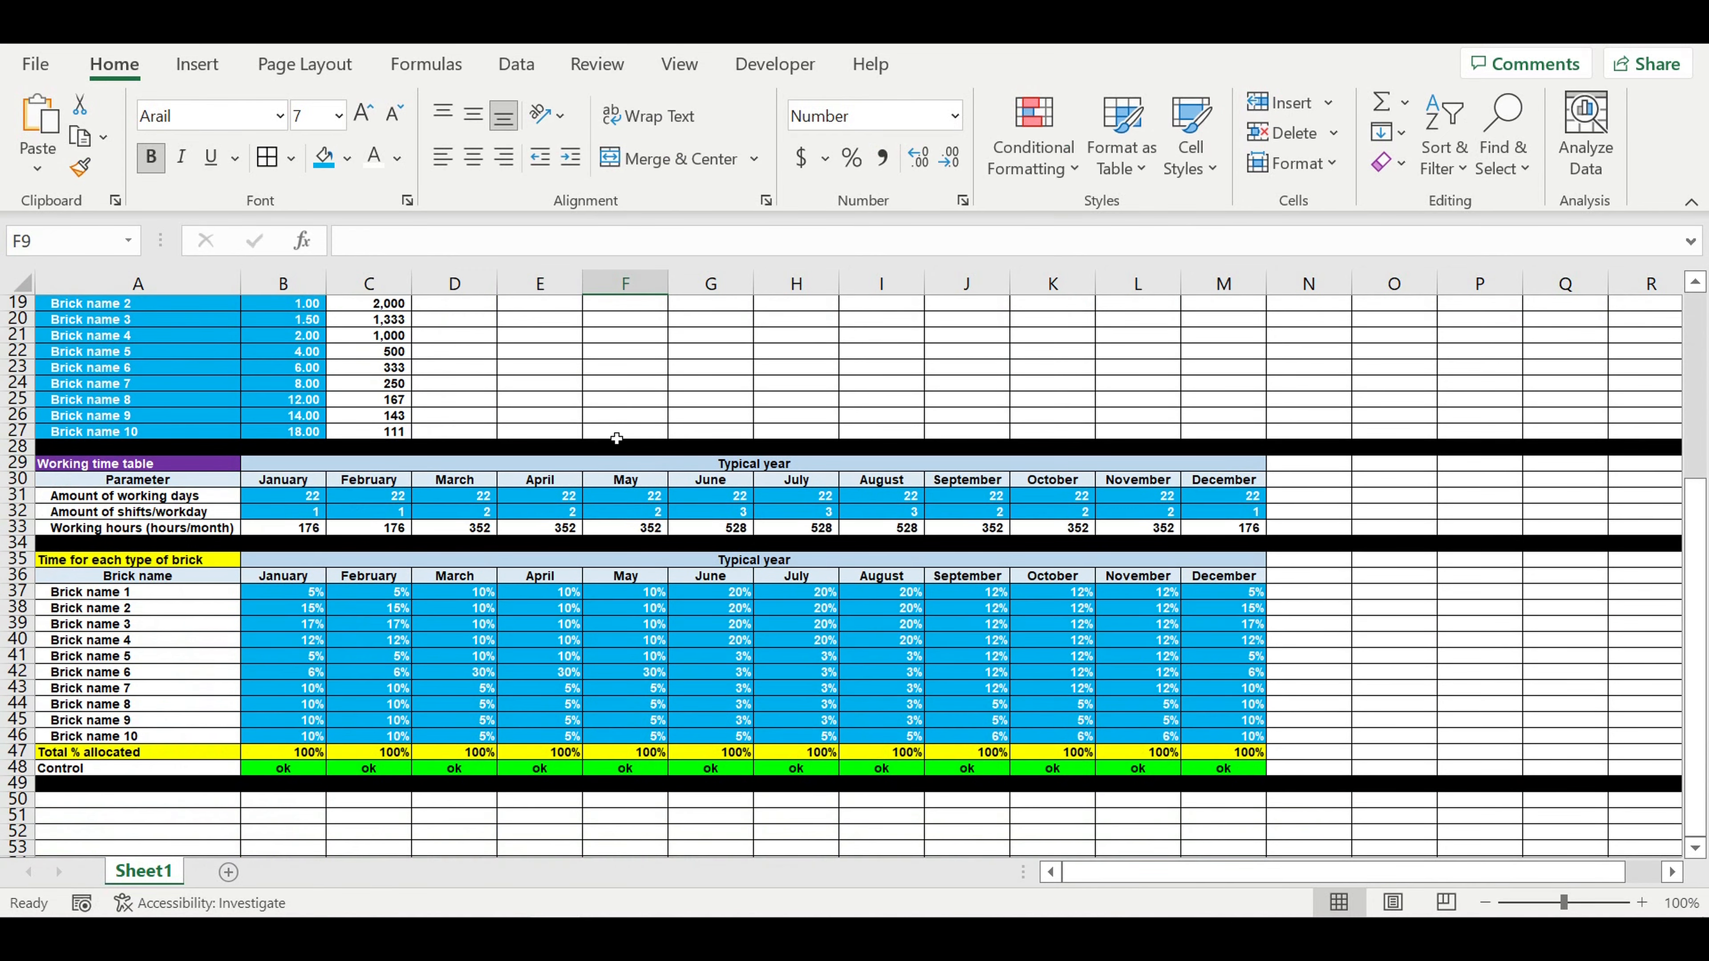
scroll(613, 439, "up", 3)
left_click(535, 437)
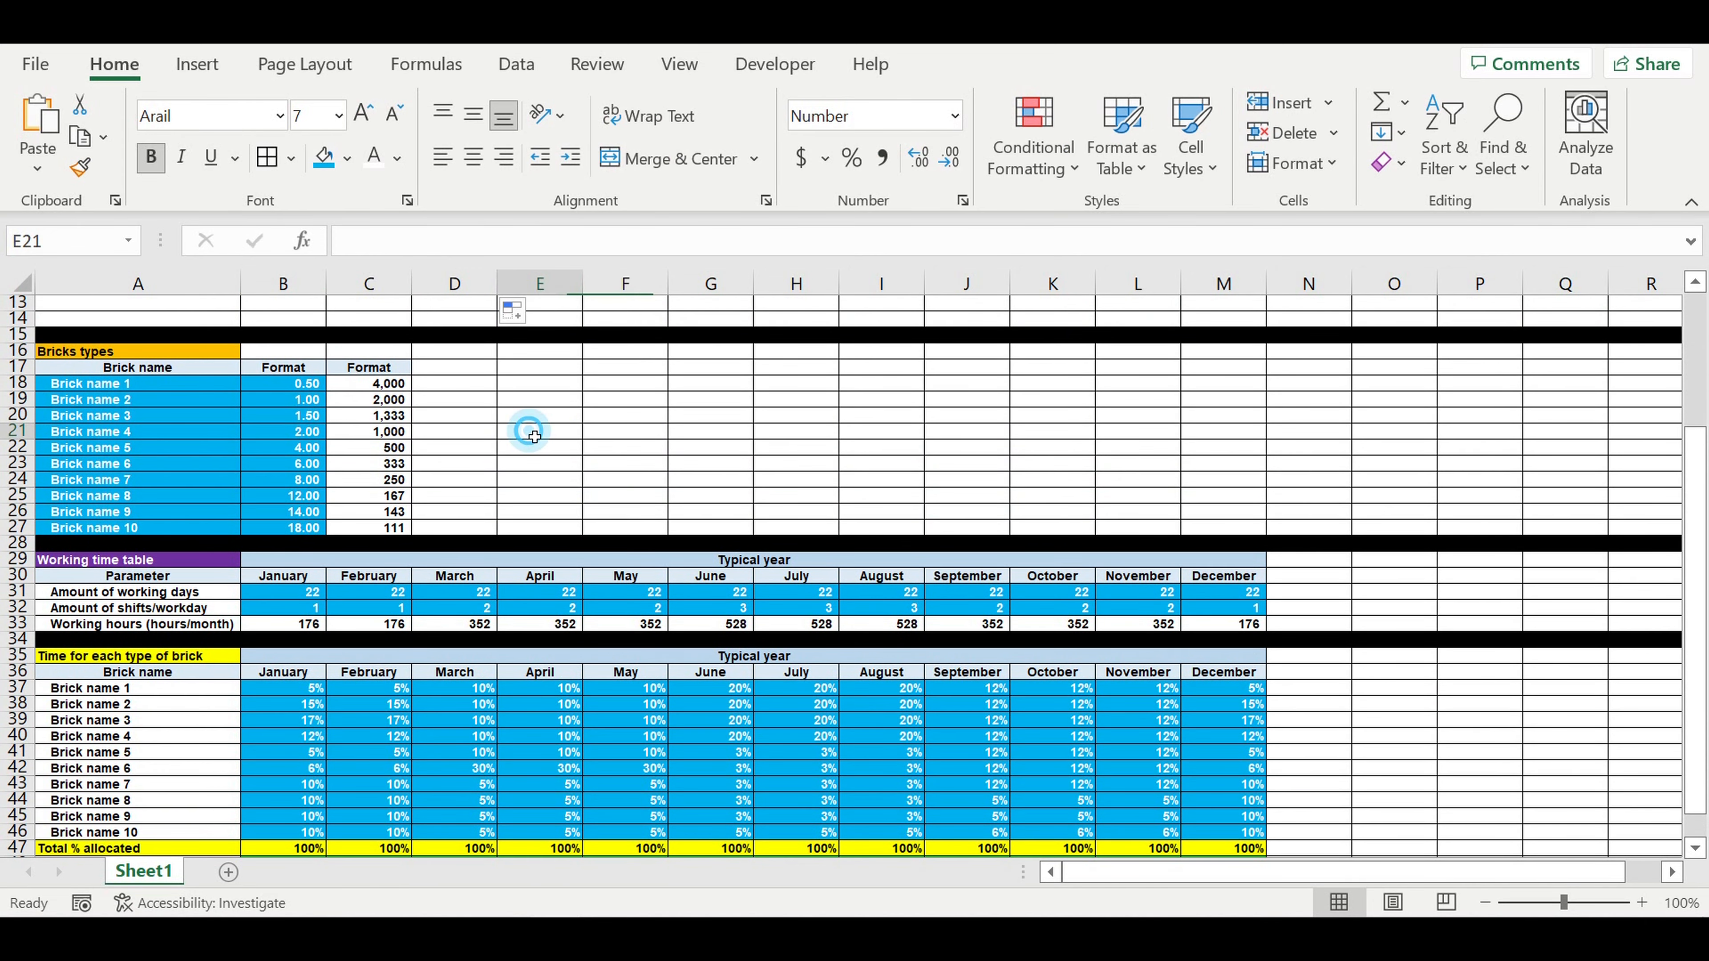
left_click(394, 371)
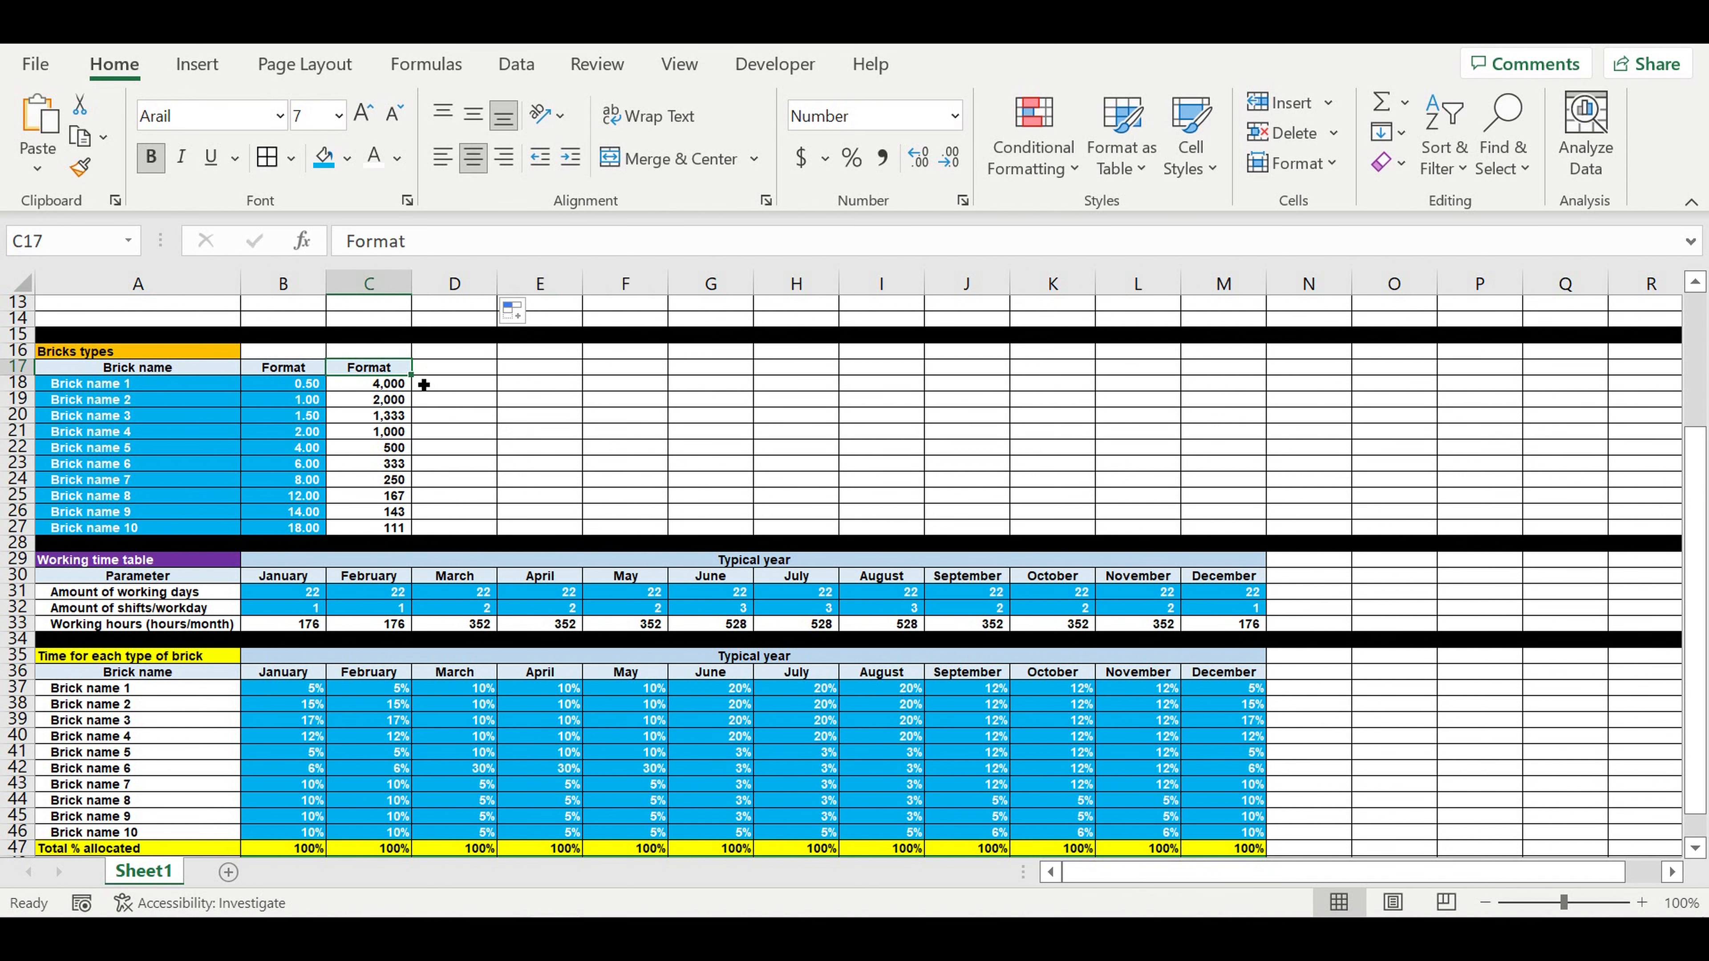
scroll(457, 567, "down", 3)
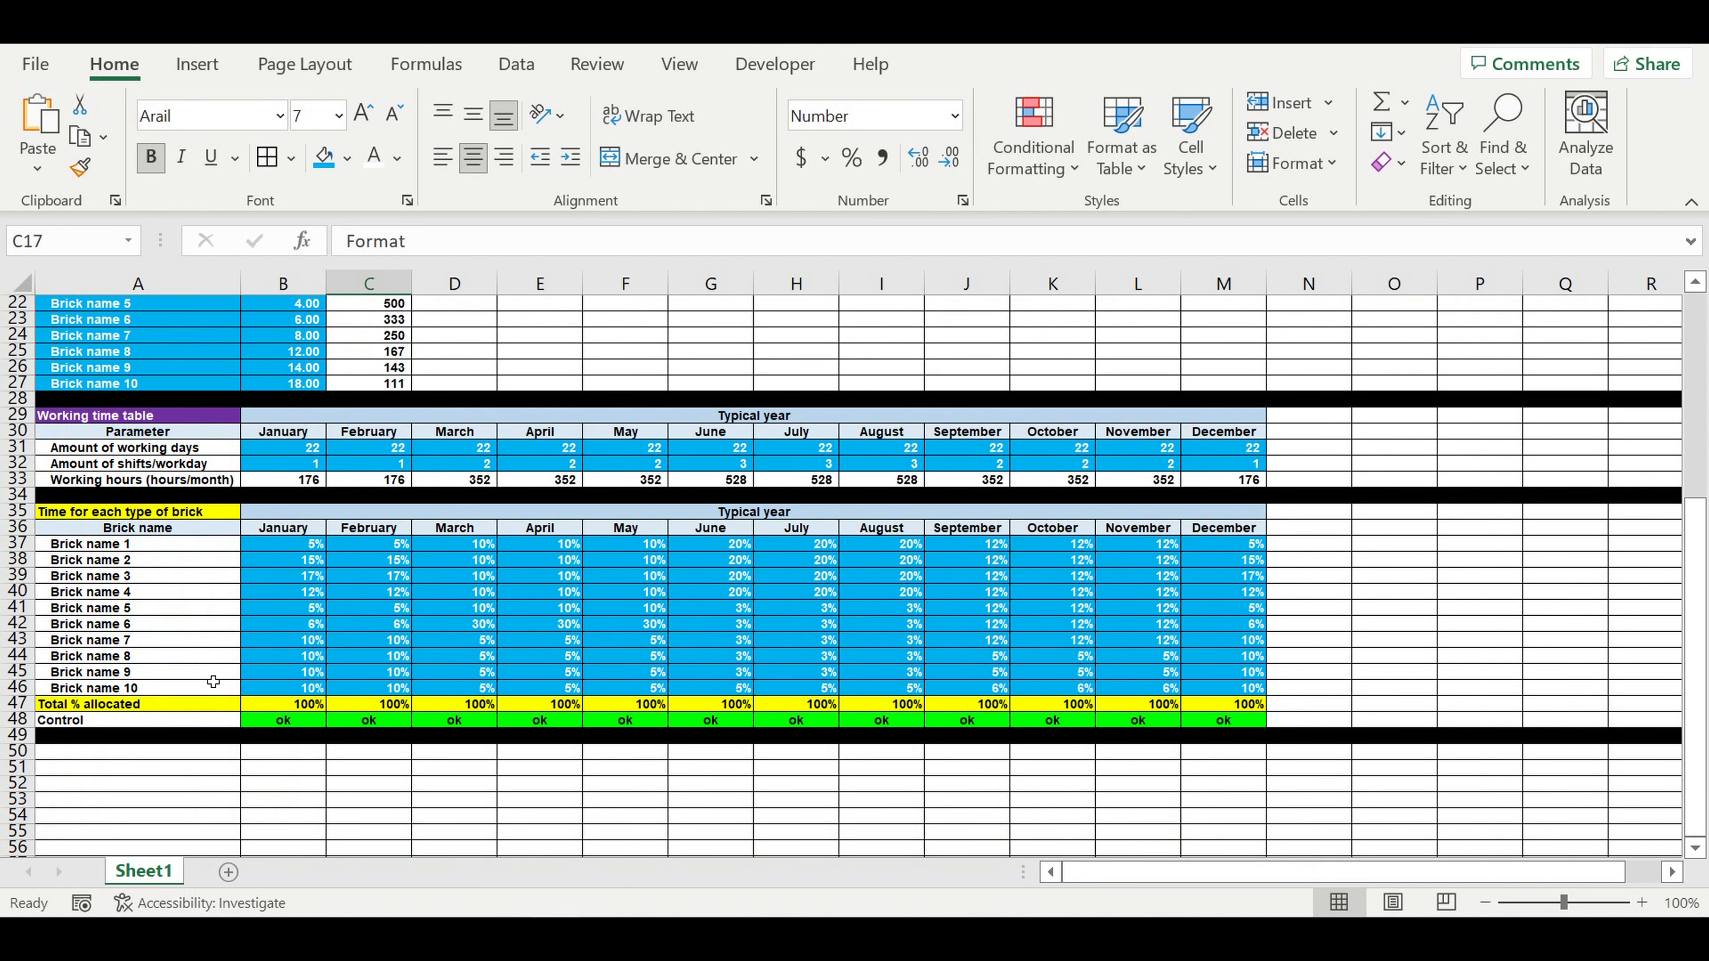
left_click(165, 754)
type("Timeline")
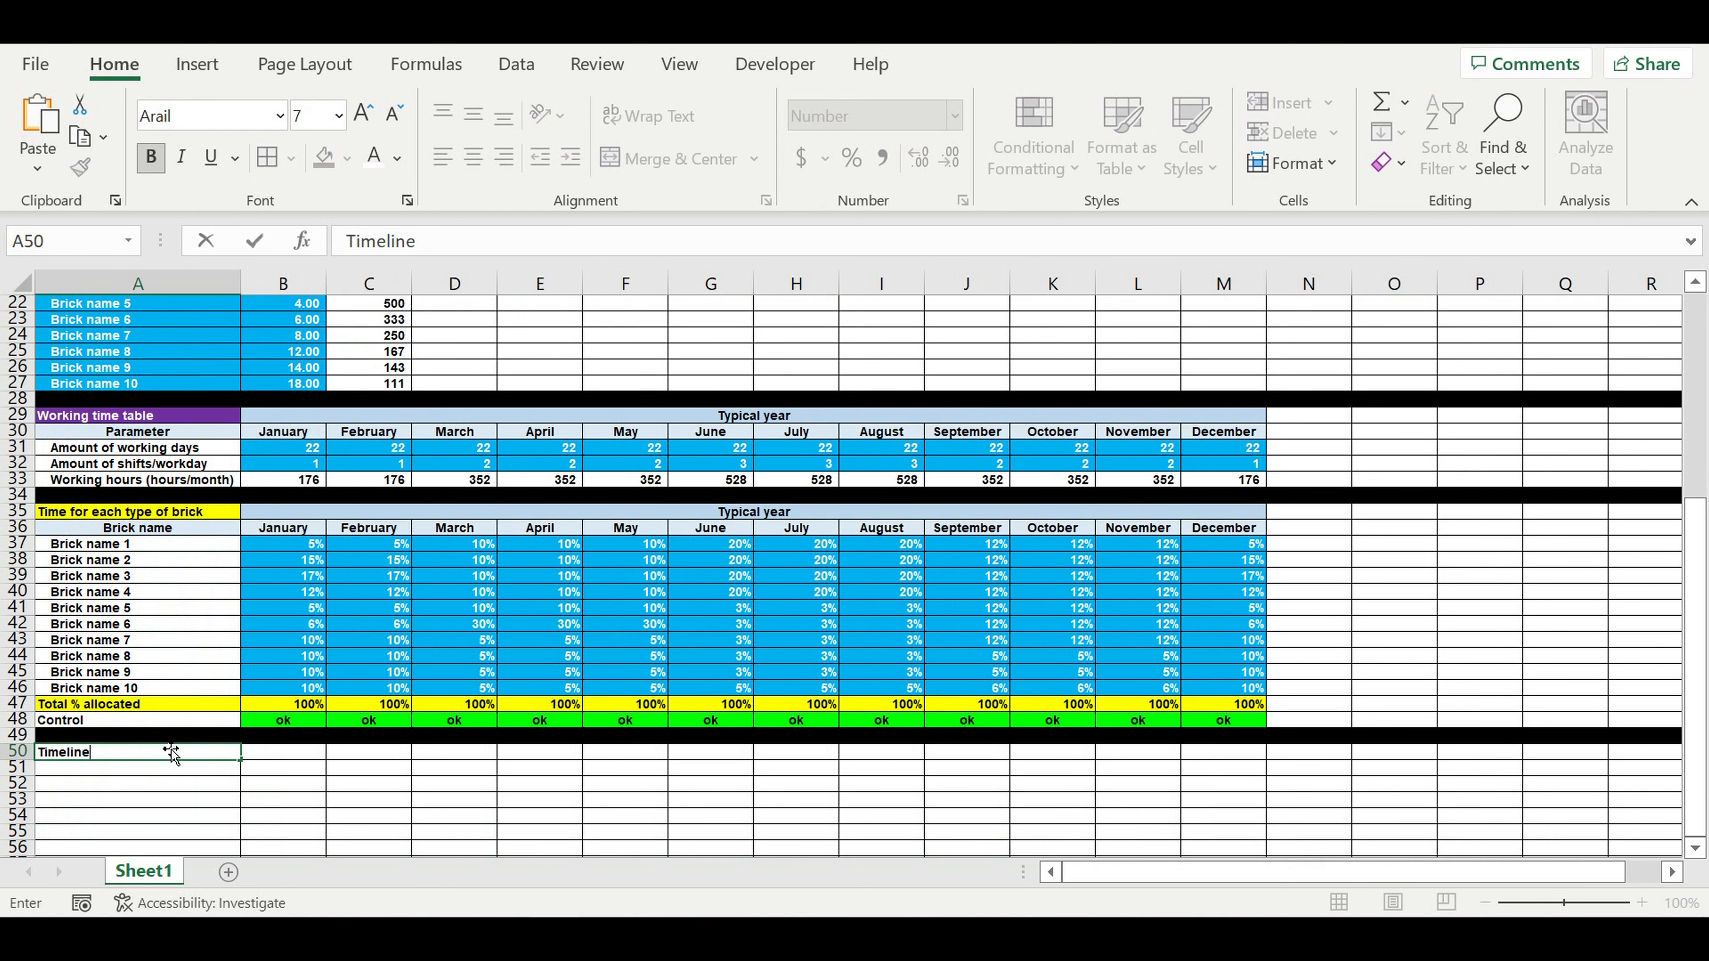
key("Return")
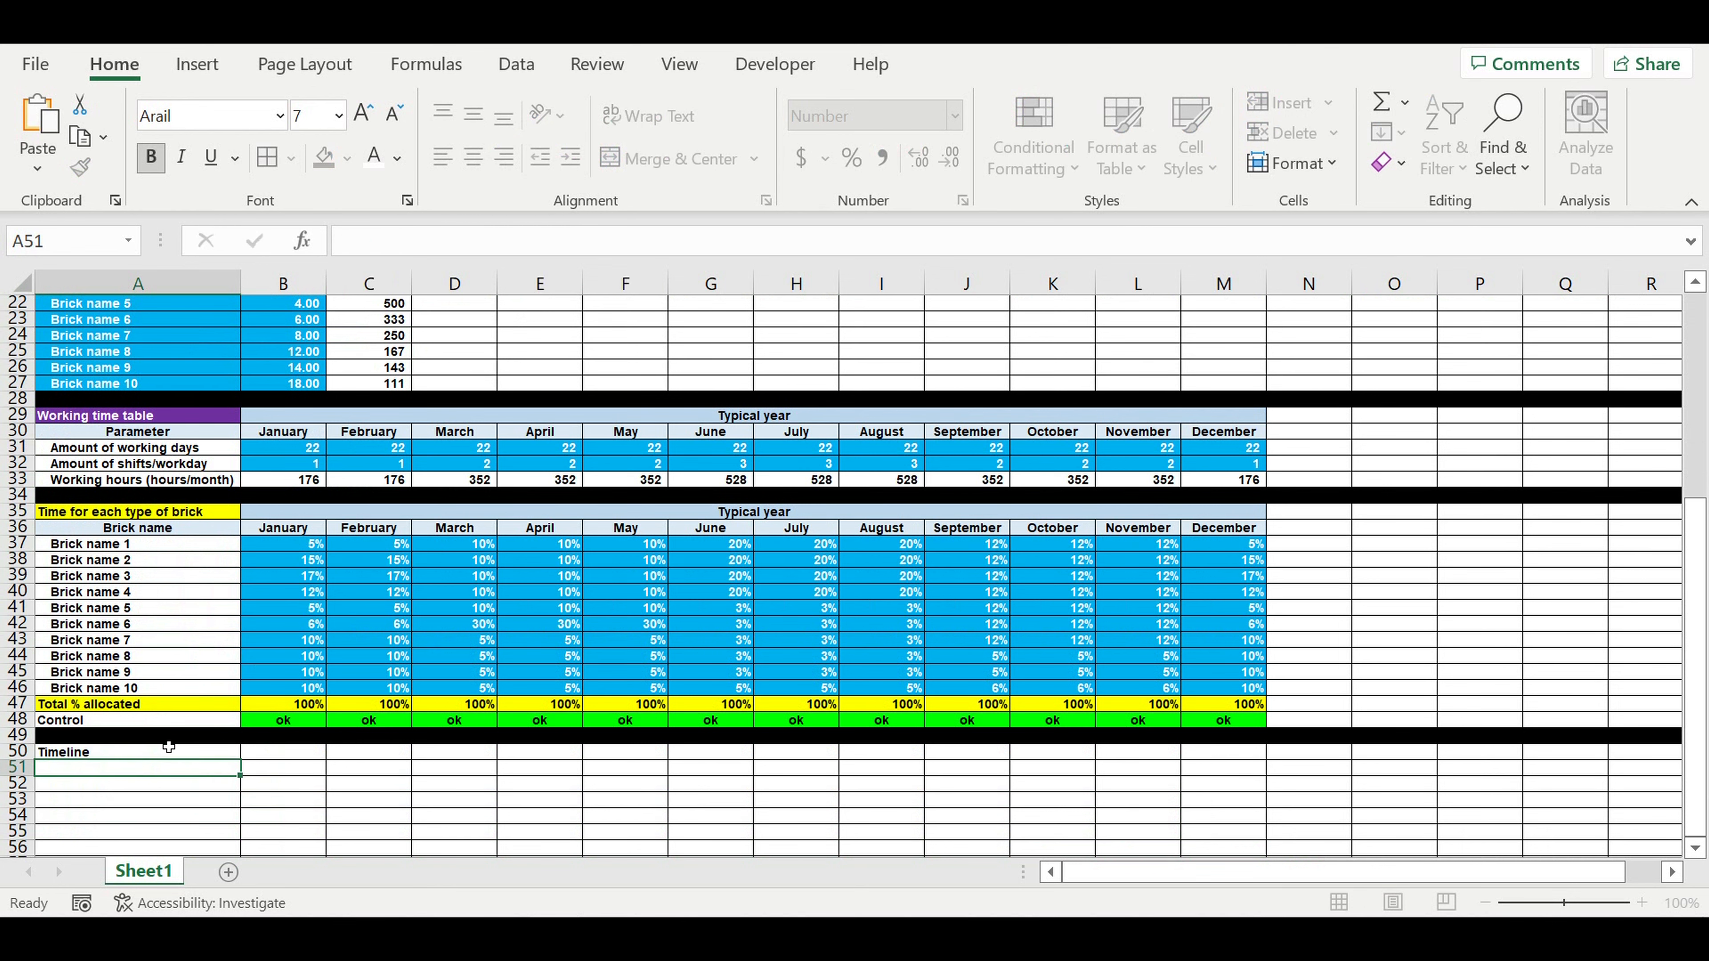
left_click(313, 752)
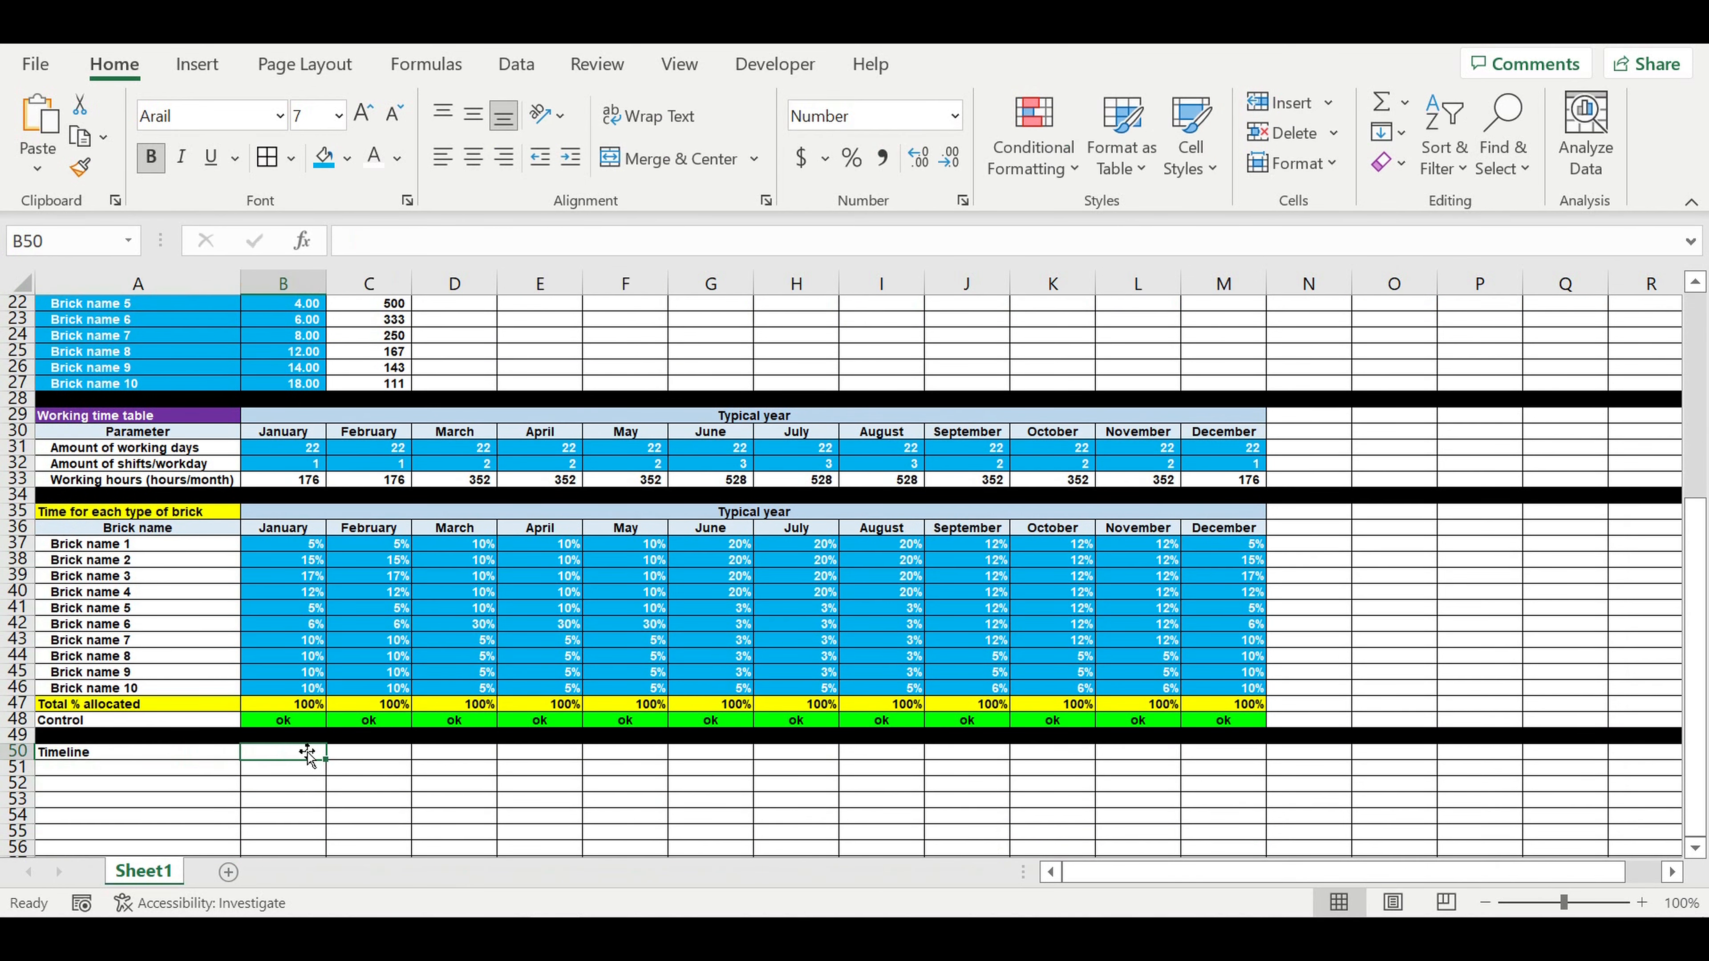
type("=")
key("BackSpace")
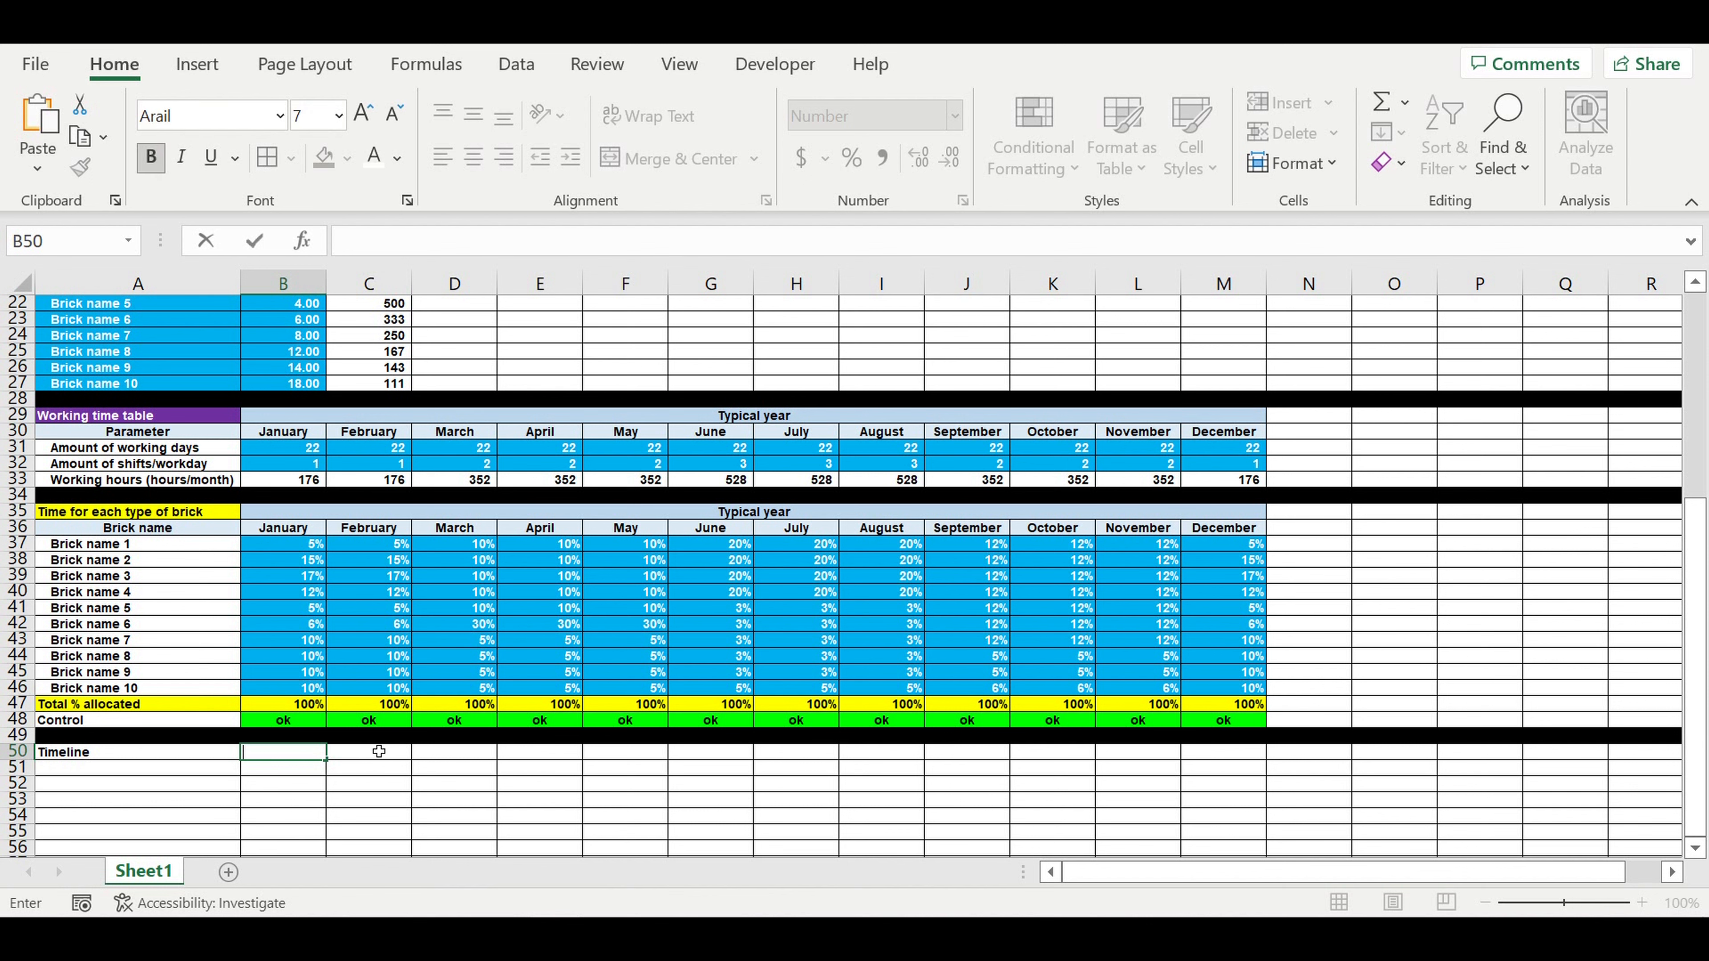
left_click(296, 773)
type("=")
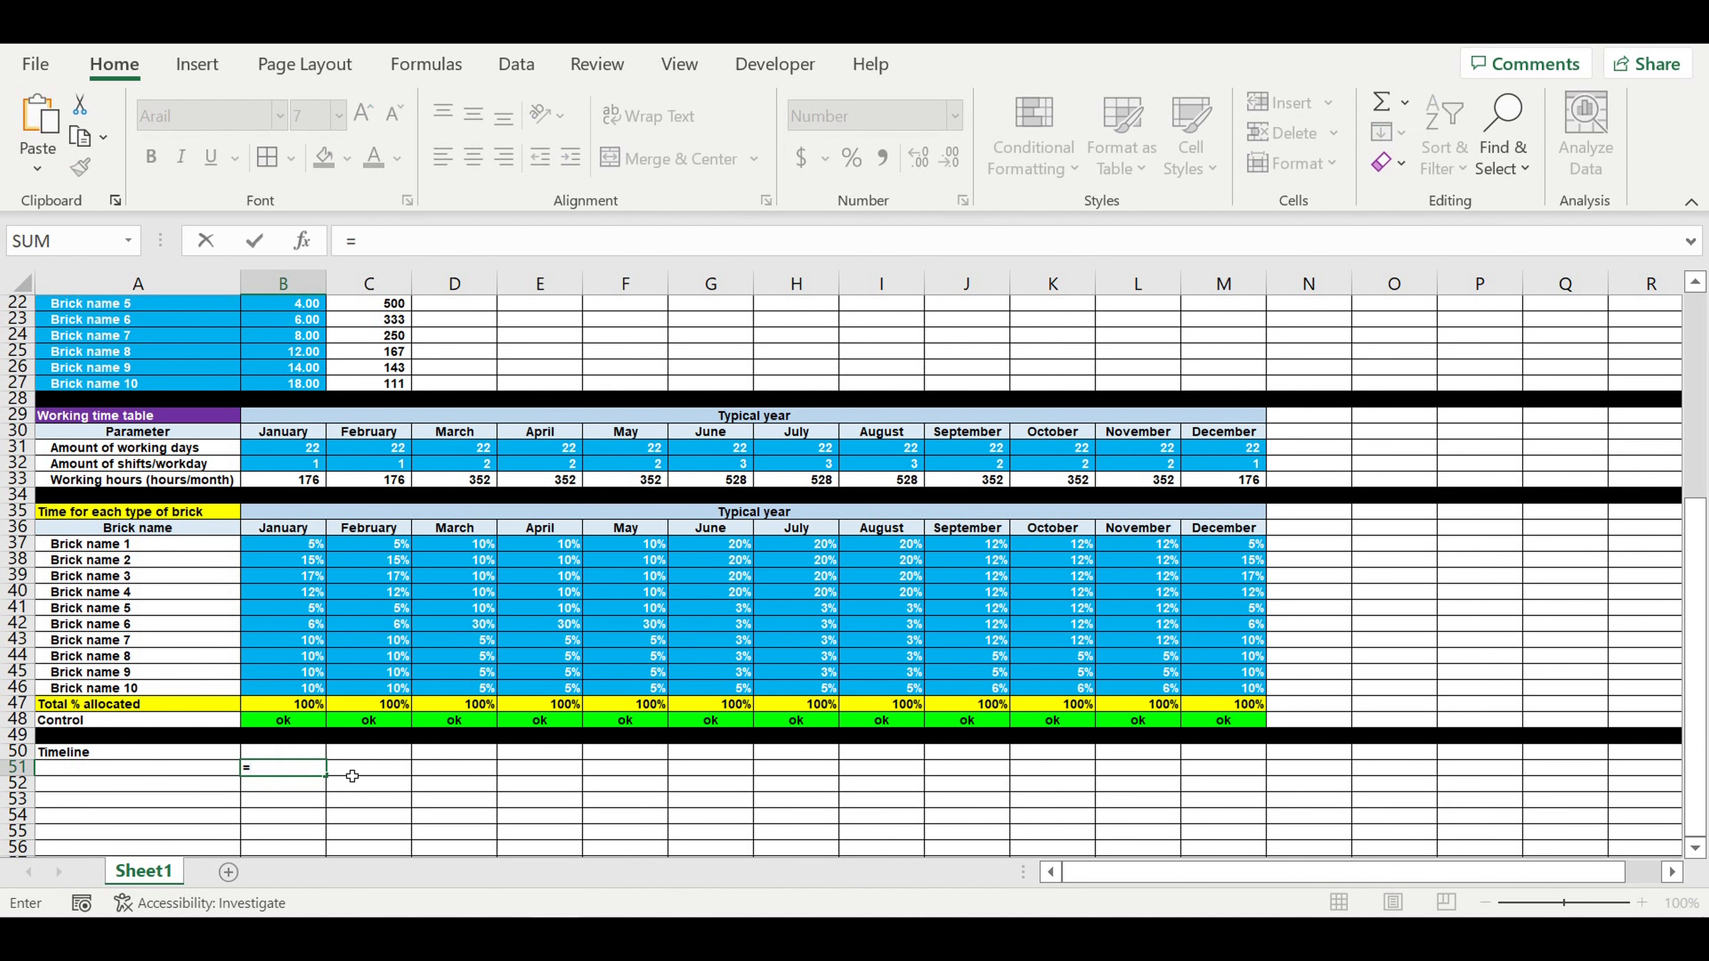
scroll(352, 772, "up", 4)
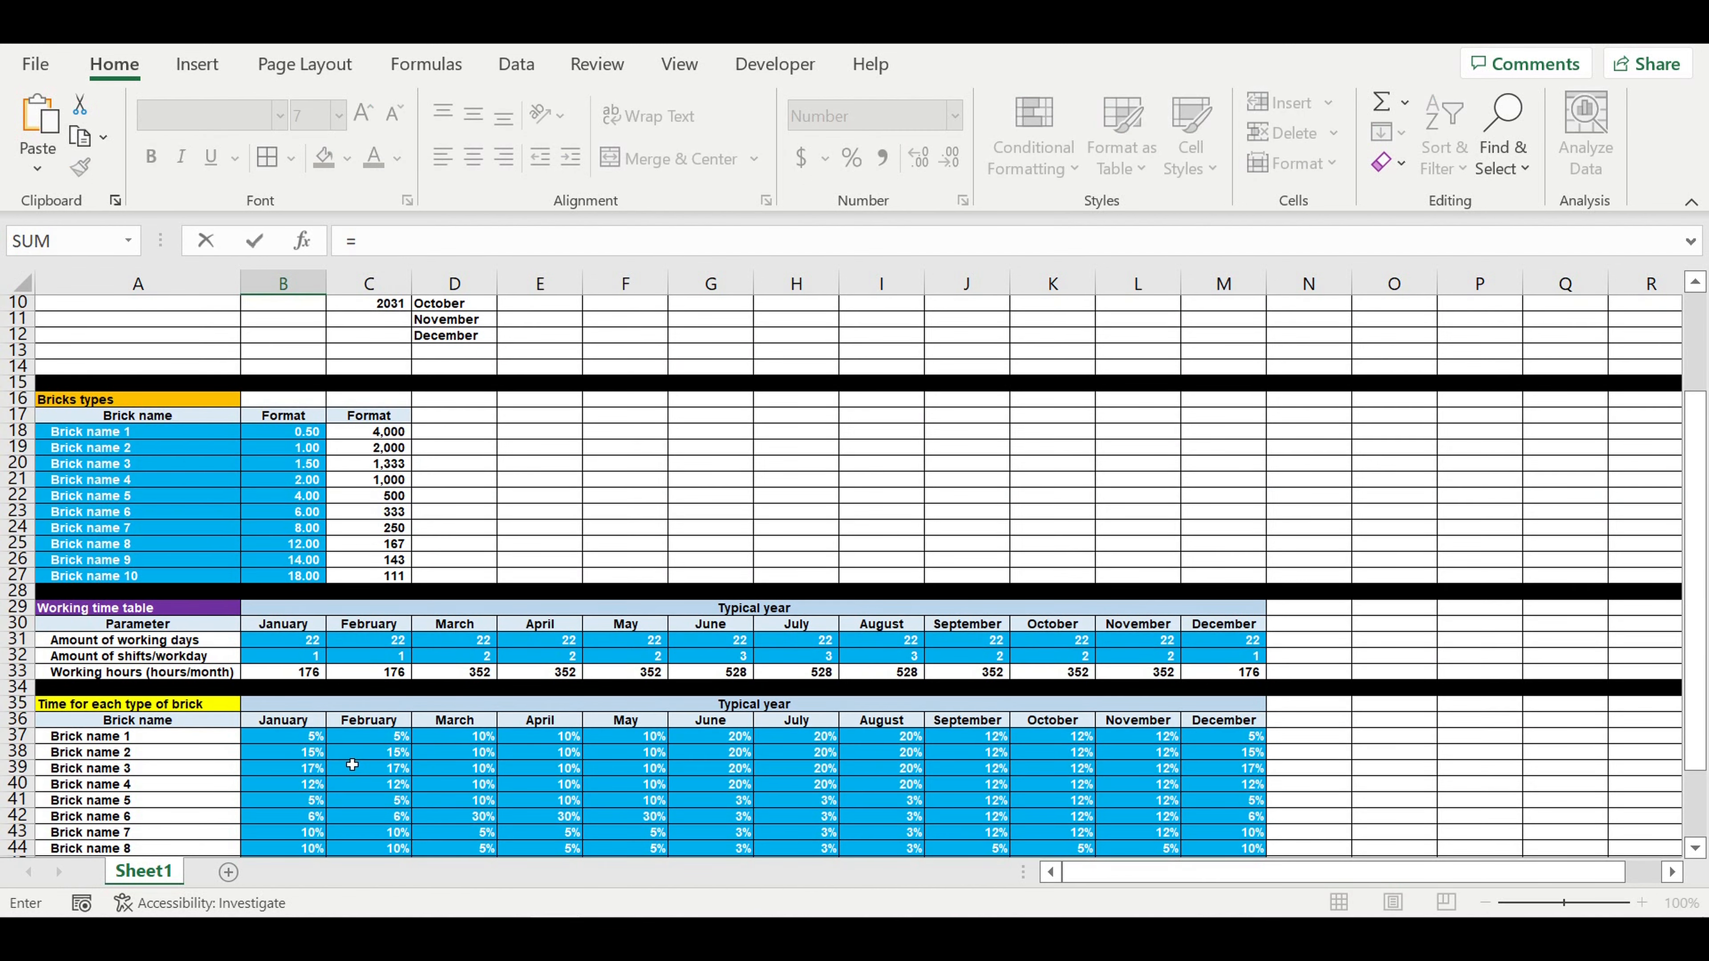
scroll(352, 765, "down", 8)
scroll(373, 755, "up", 1)
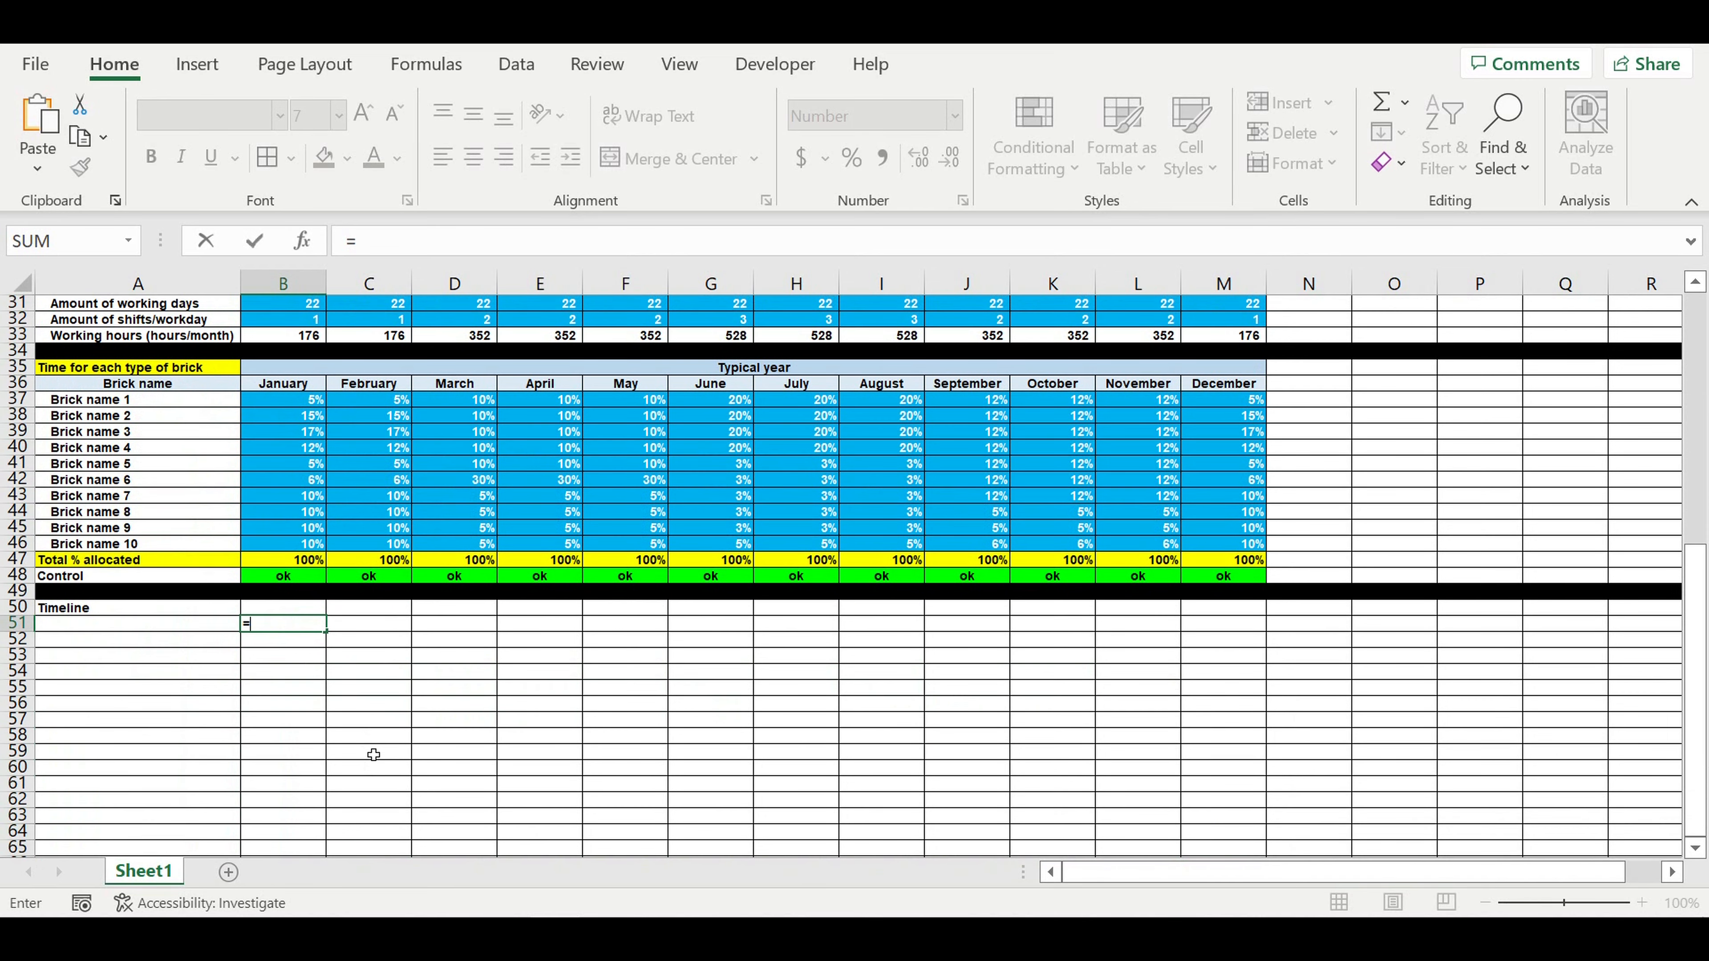
key("Escape")
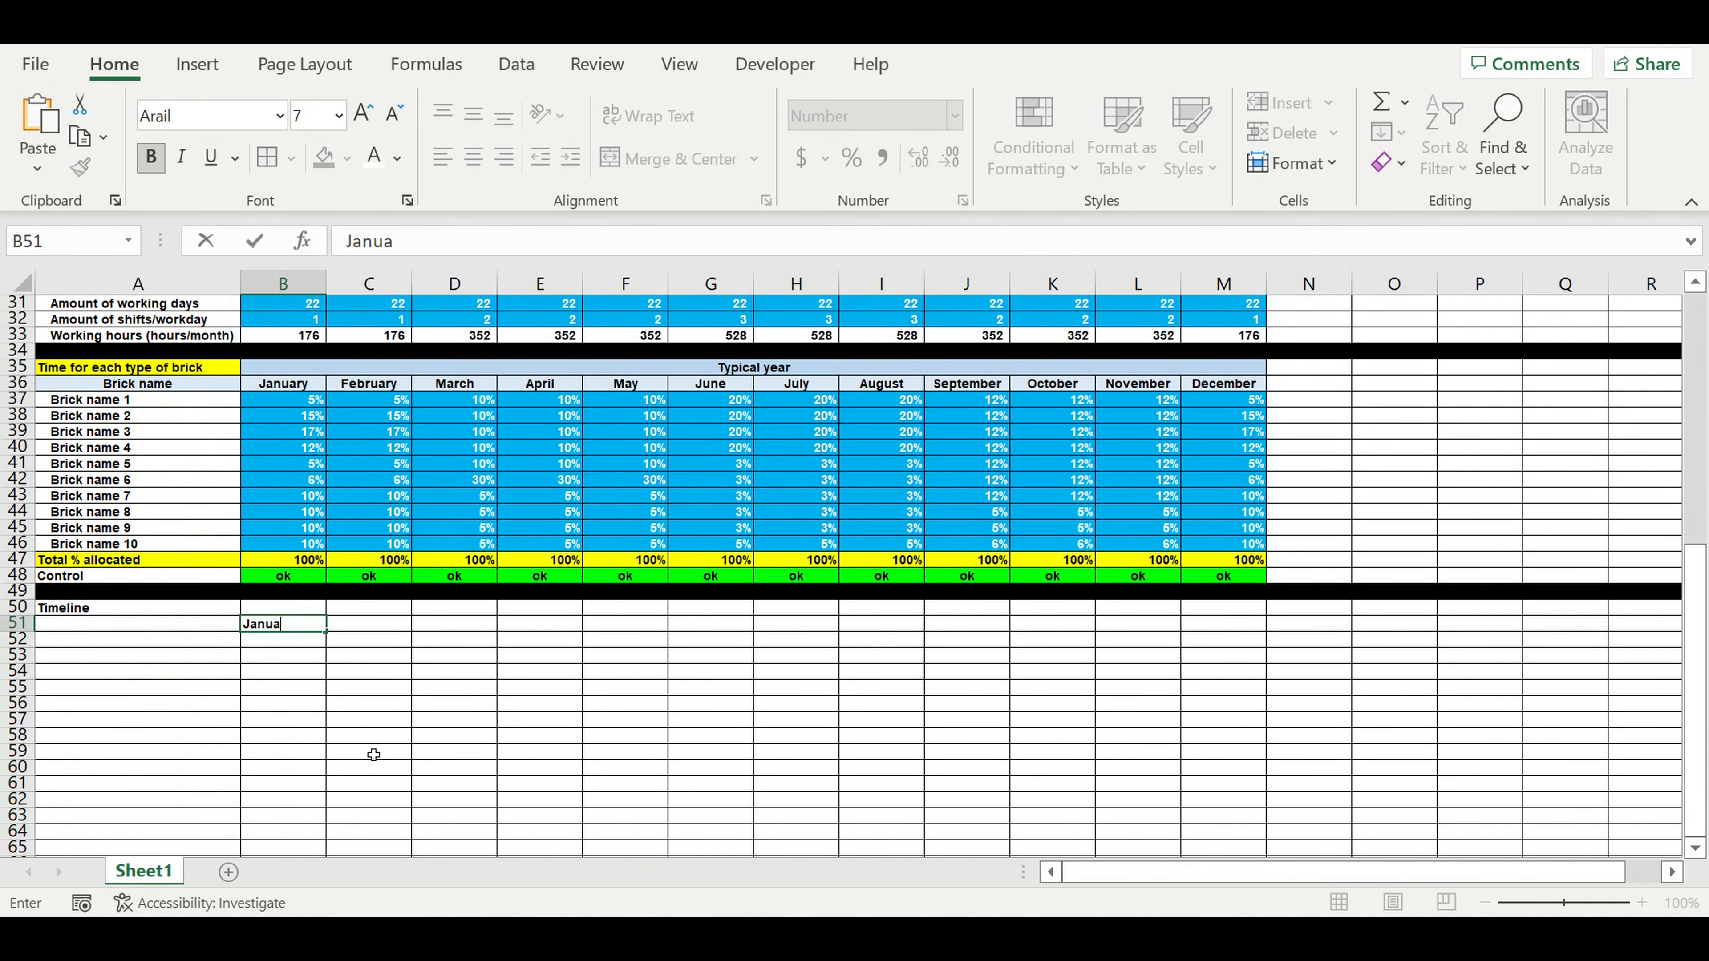
Enter January in B51 as the first timeline month and centre it in the cell
key("Return")
left_click(384, 687)
left_click(296, 630)
left_click(473, 157)
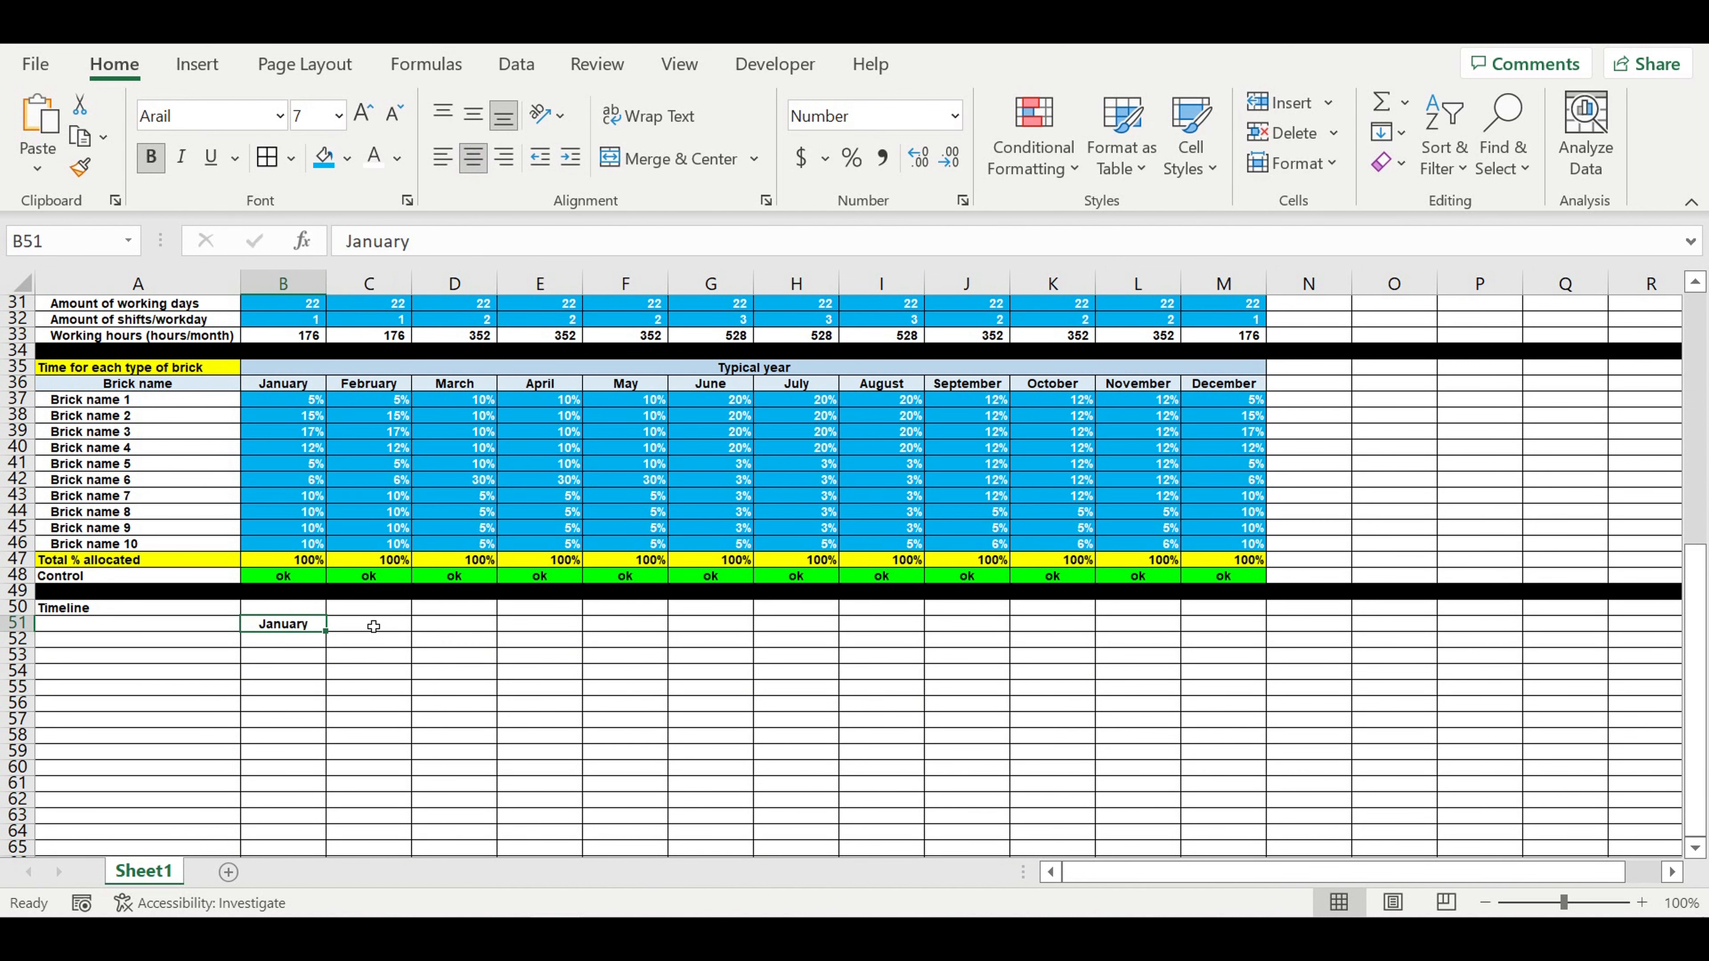
Autofill the months from B51 across row 51 to December in DQ51, and return to cell B50
left_click_drag(338, 638, 725, 599)
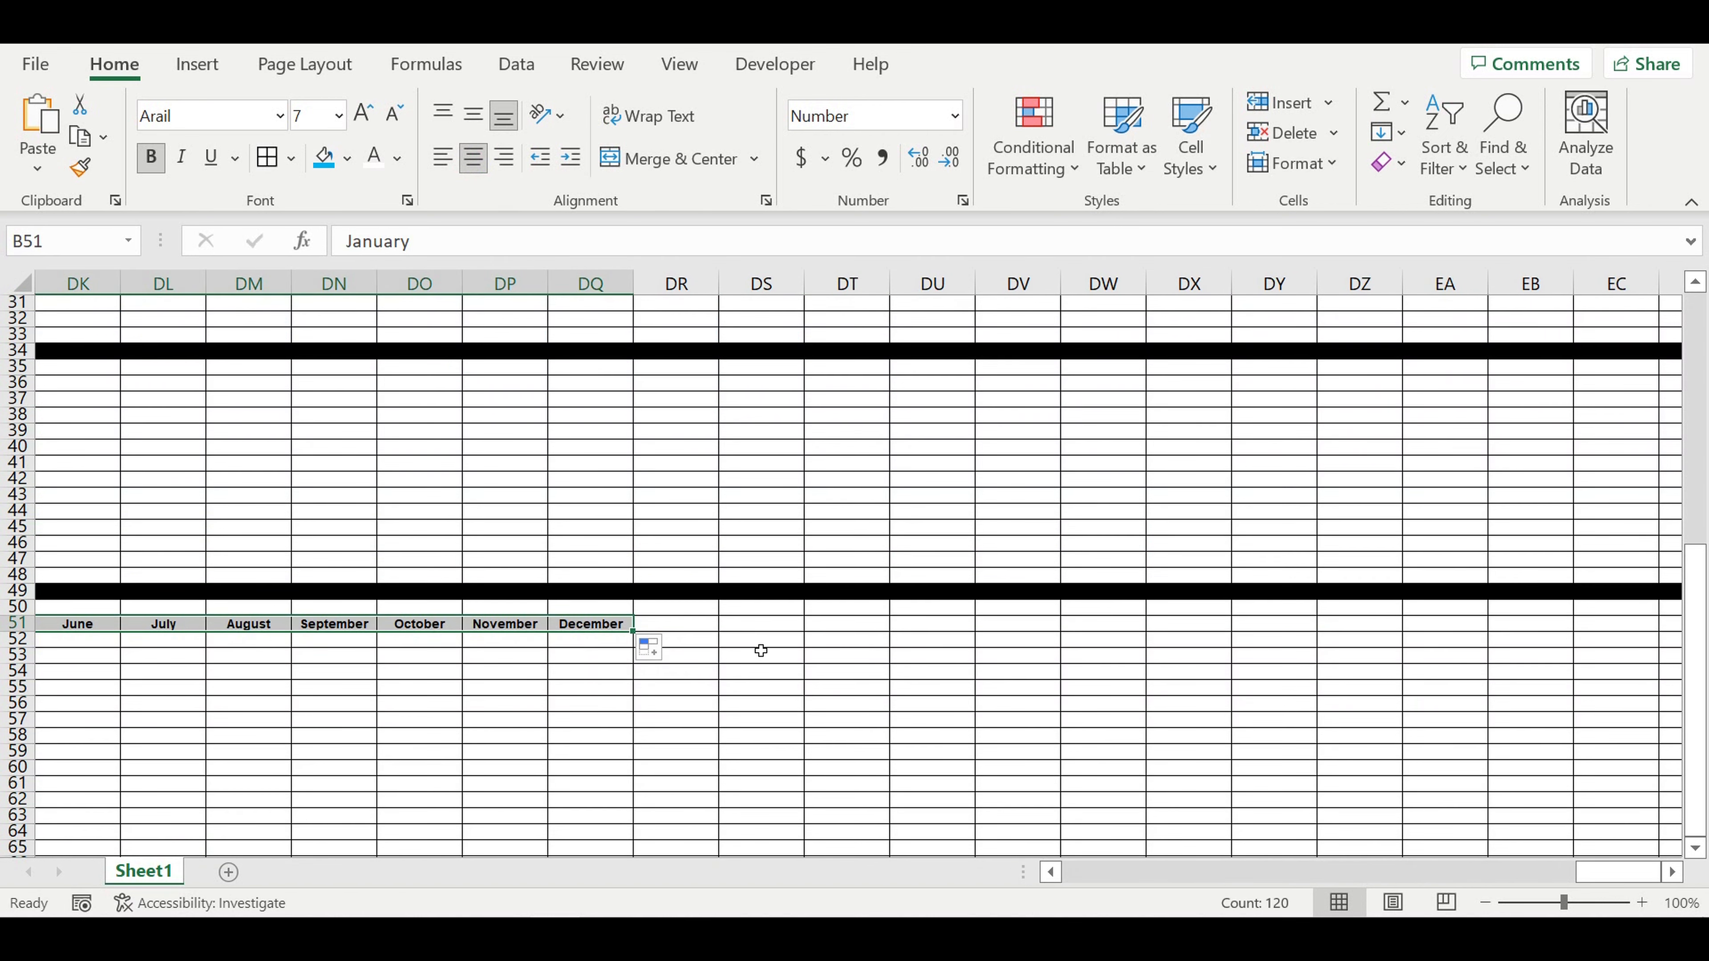
left_click(767, 688)
left_click_drag(1629, 884, 707, 869)
left_click(462, 718)
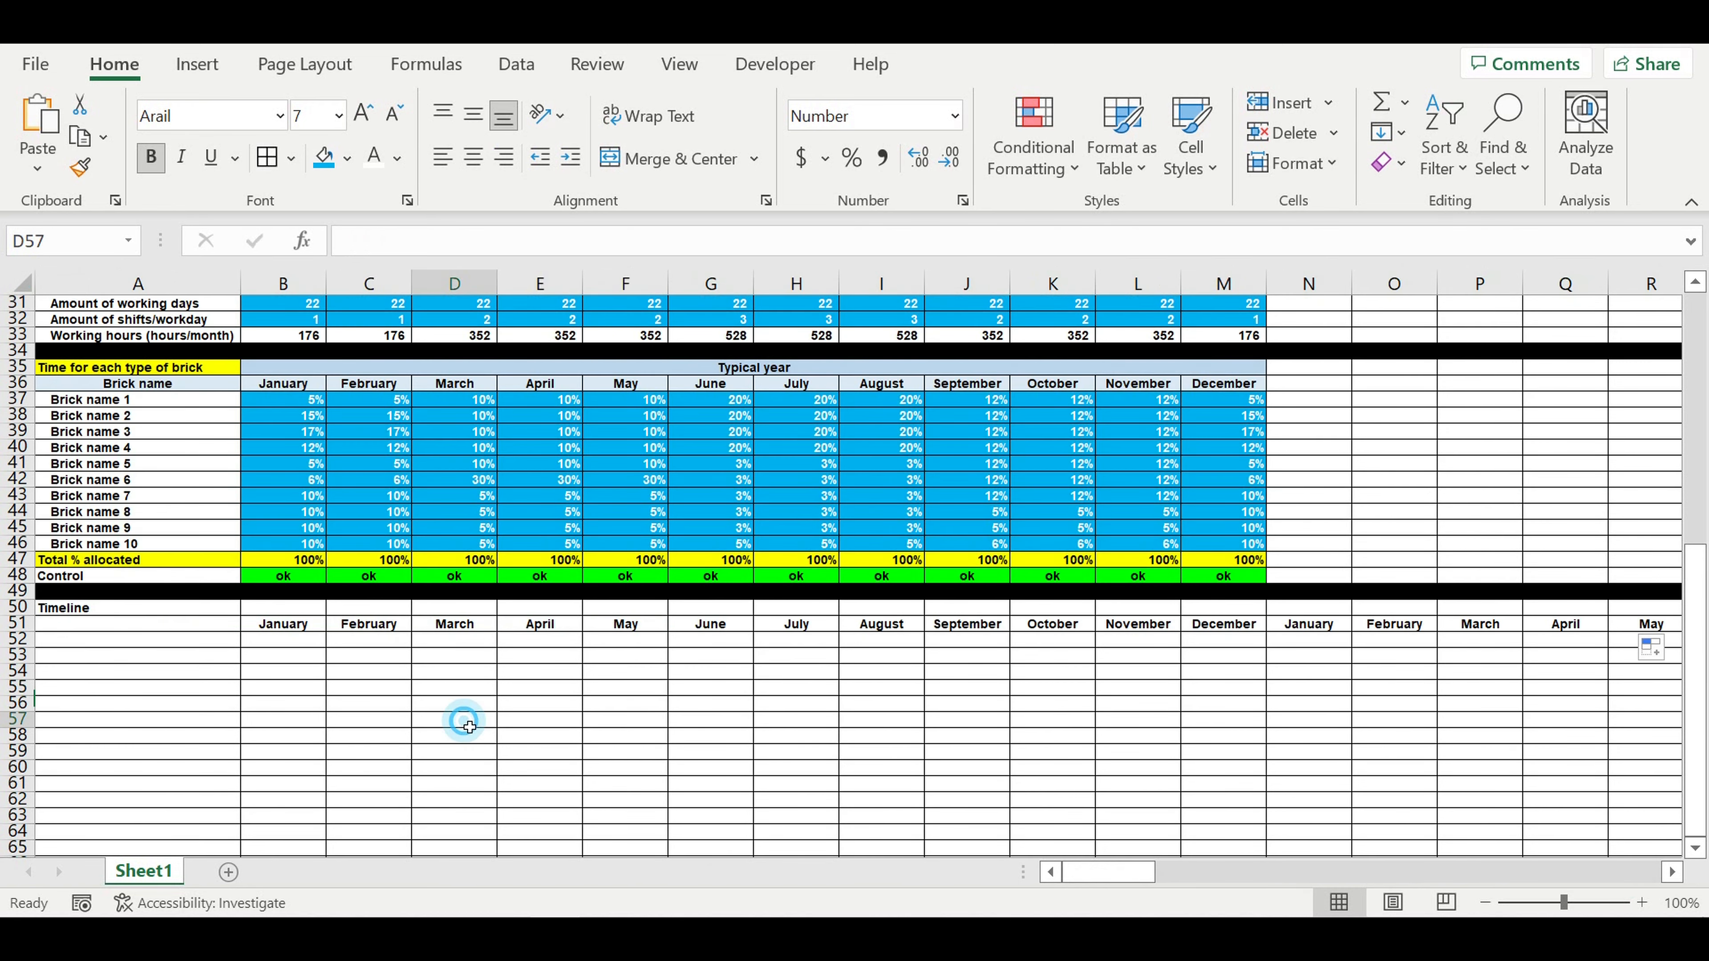
left_click(296, 606)
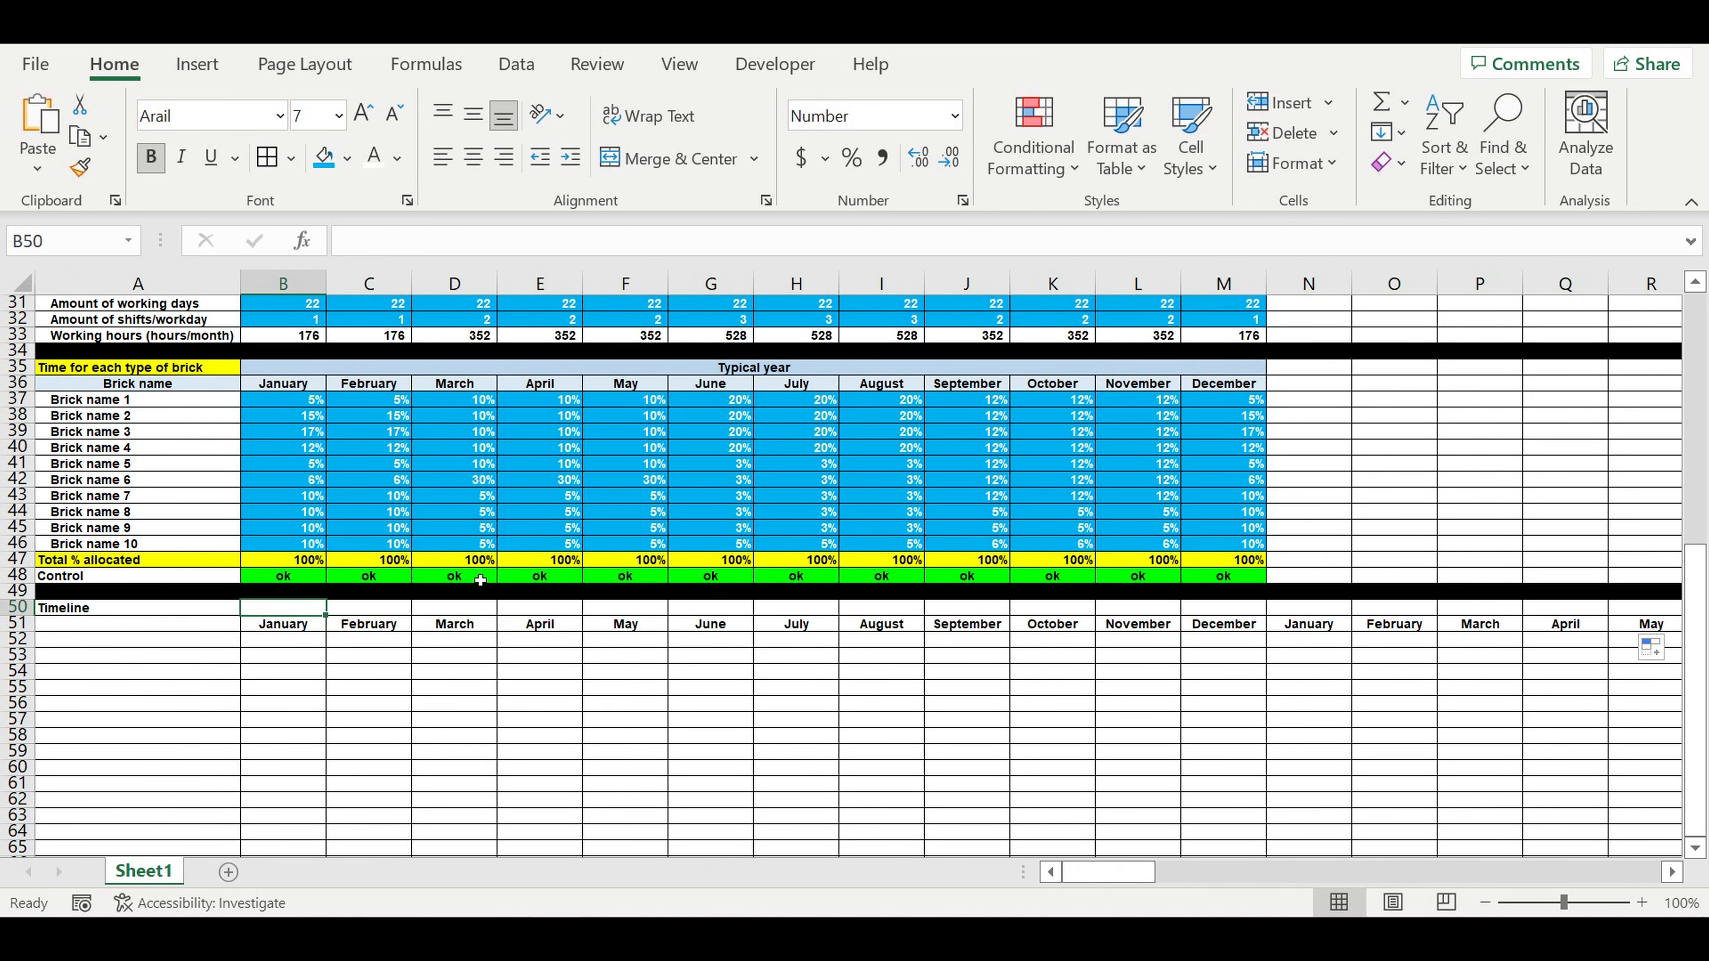
Link timeline cell B50 to the first year in C1 with =C1 and centre it
left_click(404, 666)
left_click(287, 608)
type("=")
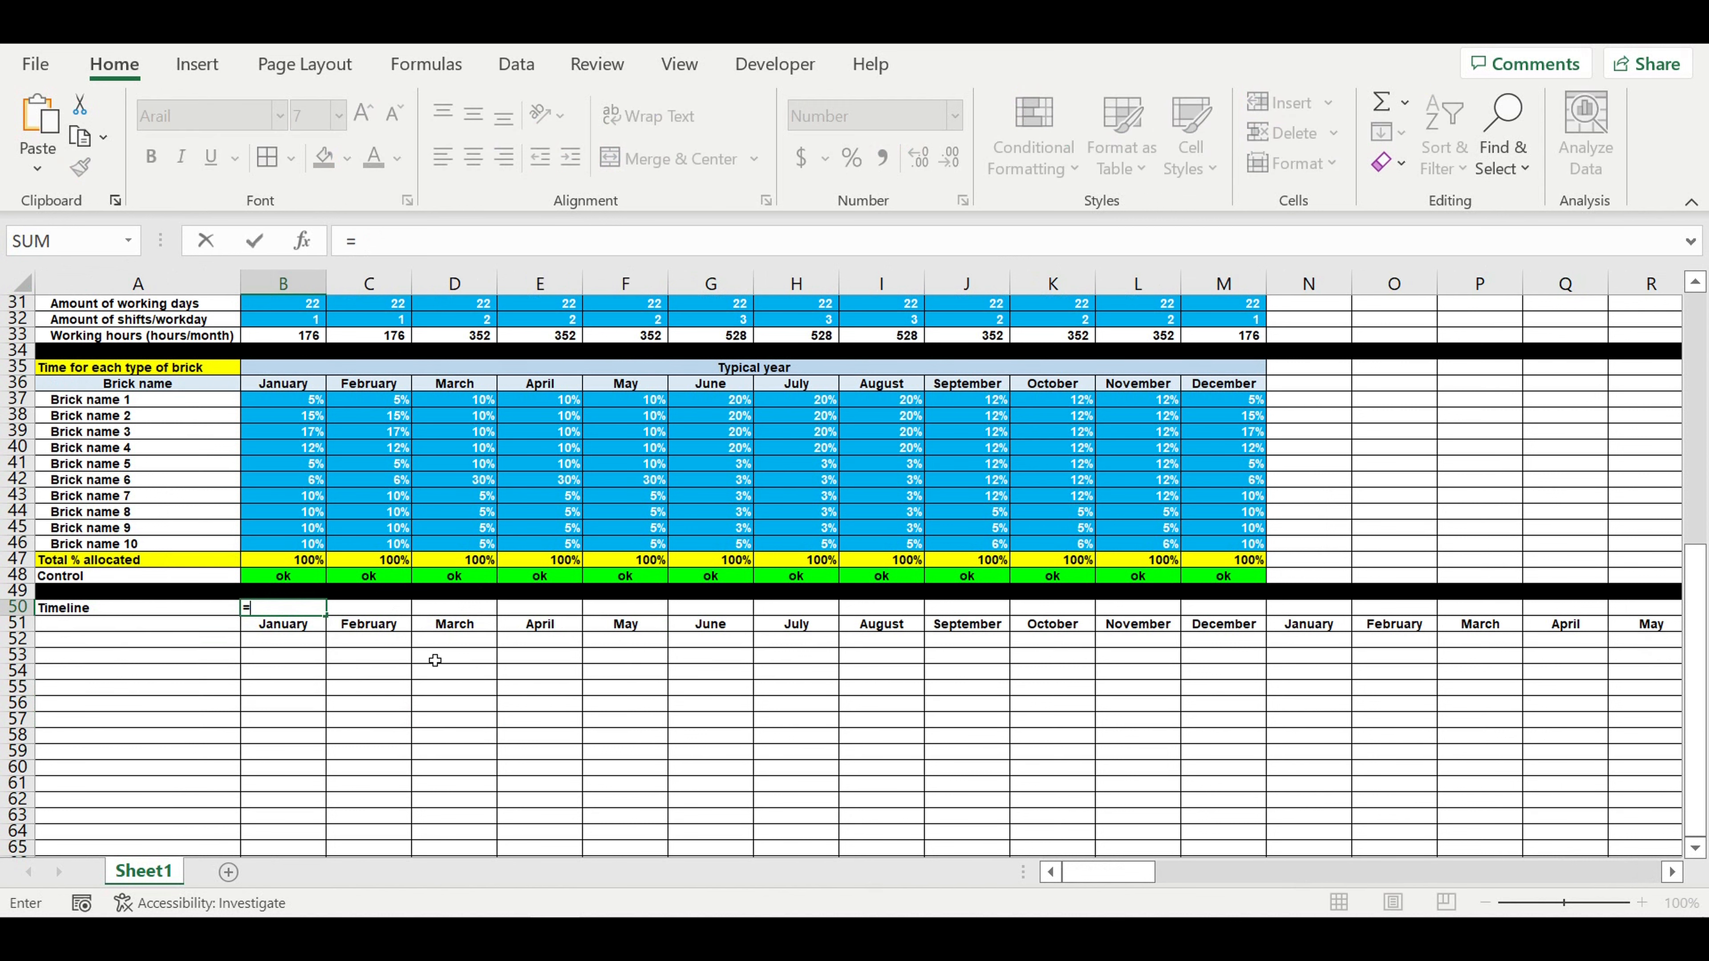
scroll(434, 656, "up", 16)
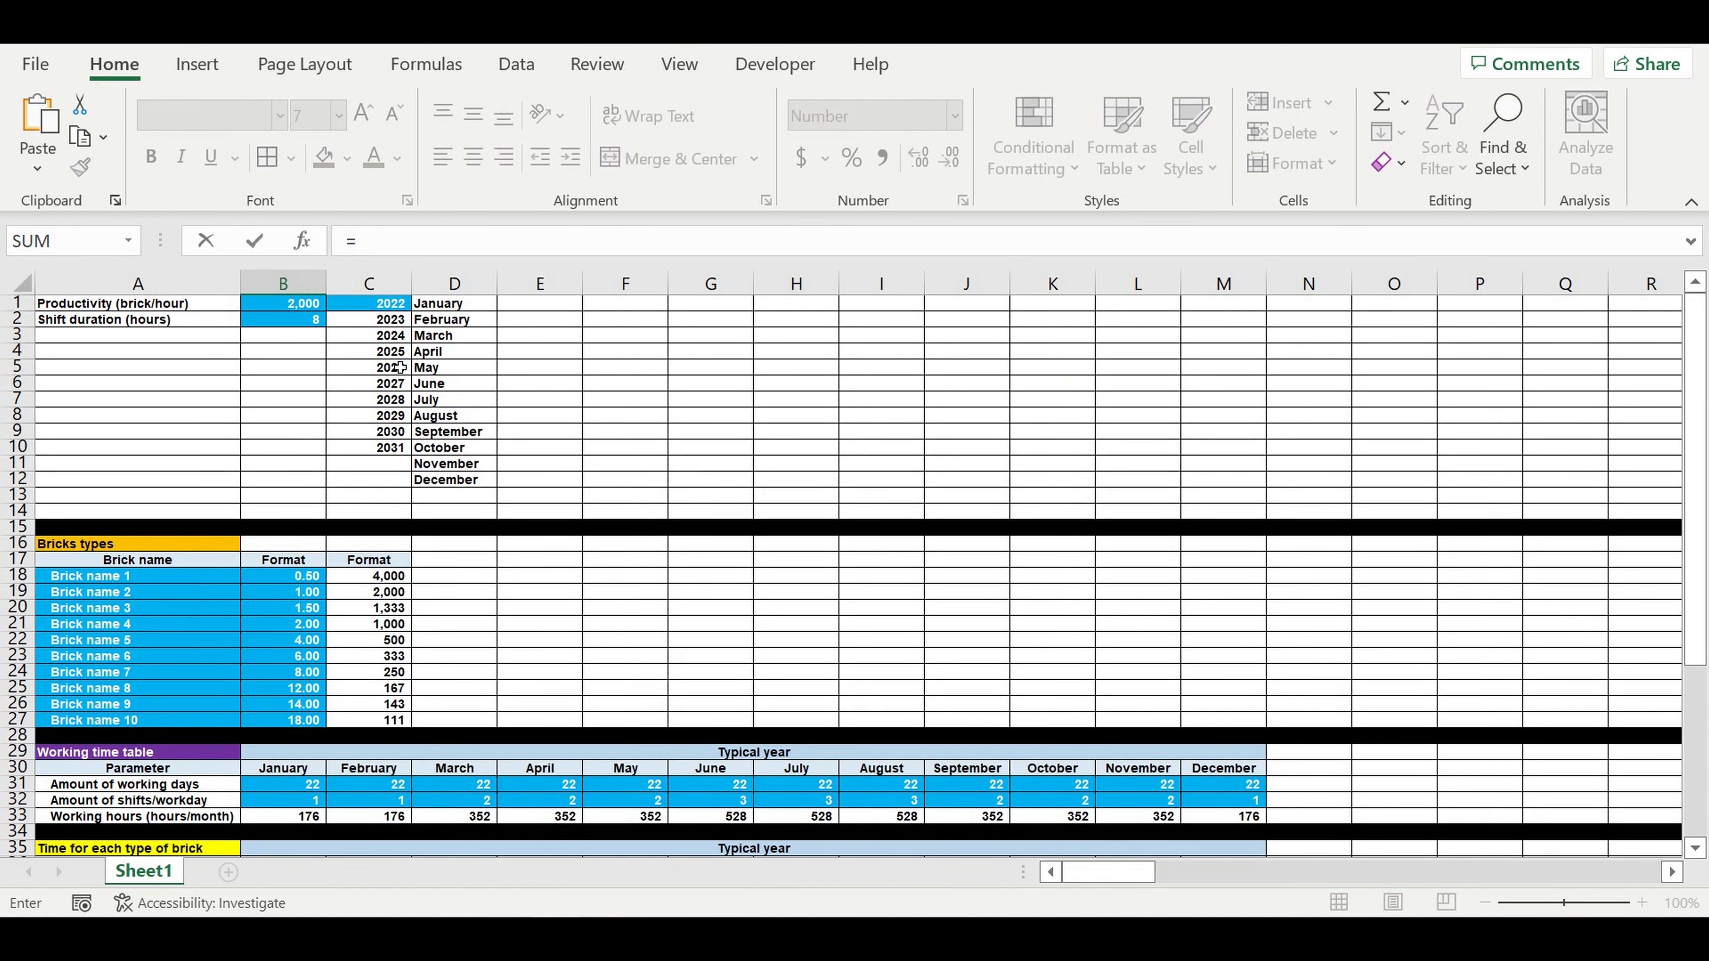
left_click(369, 308)
key("Return")
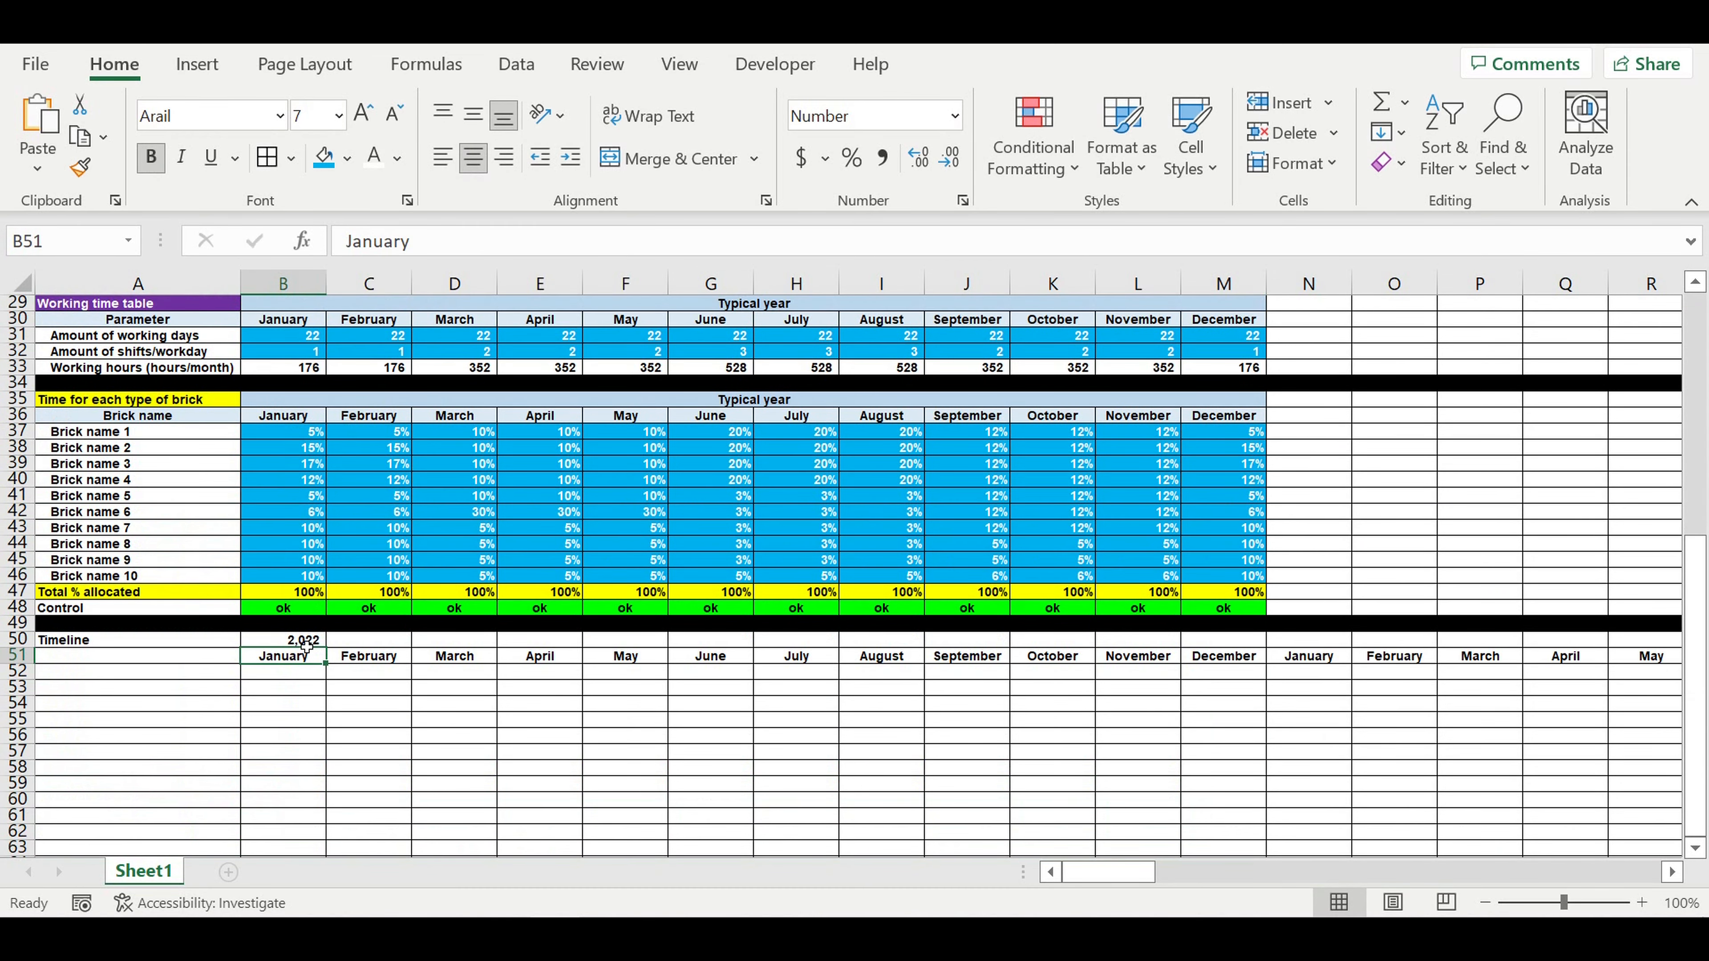
left_click(306, 643)
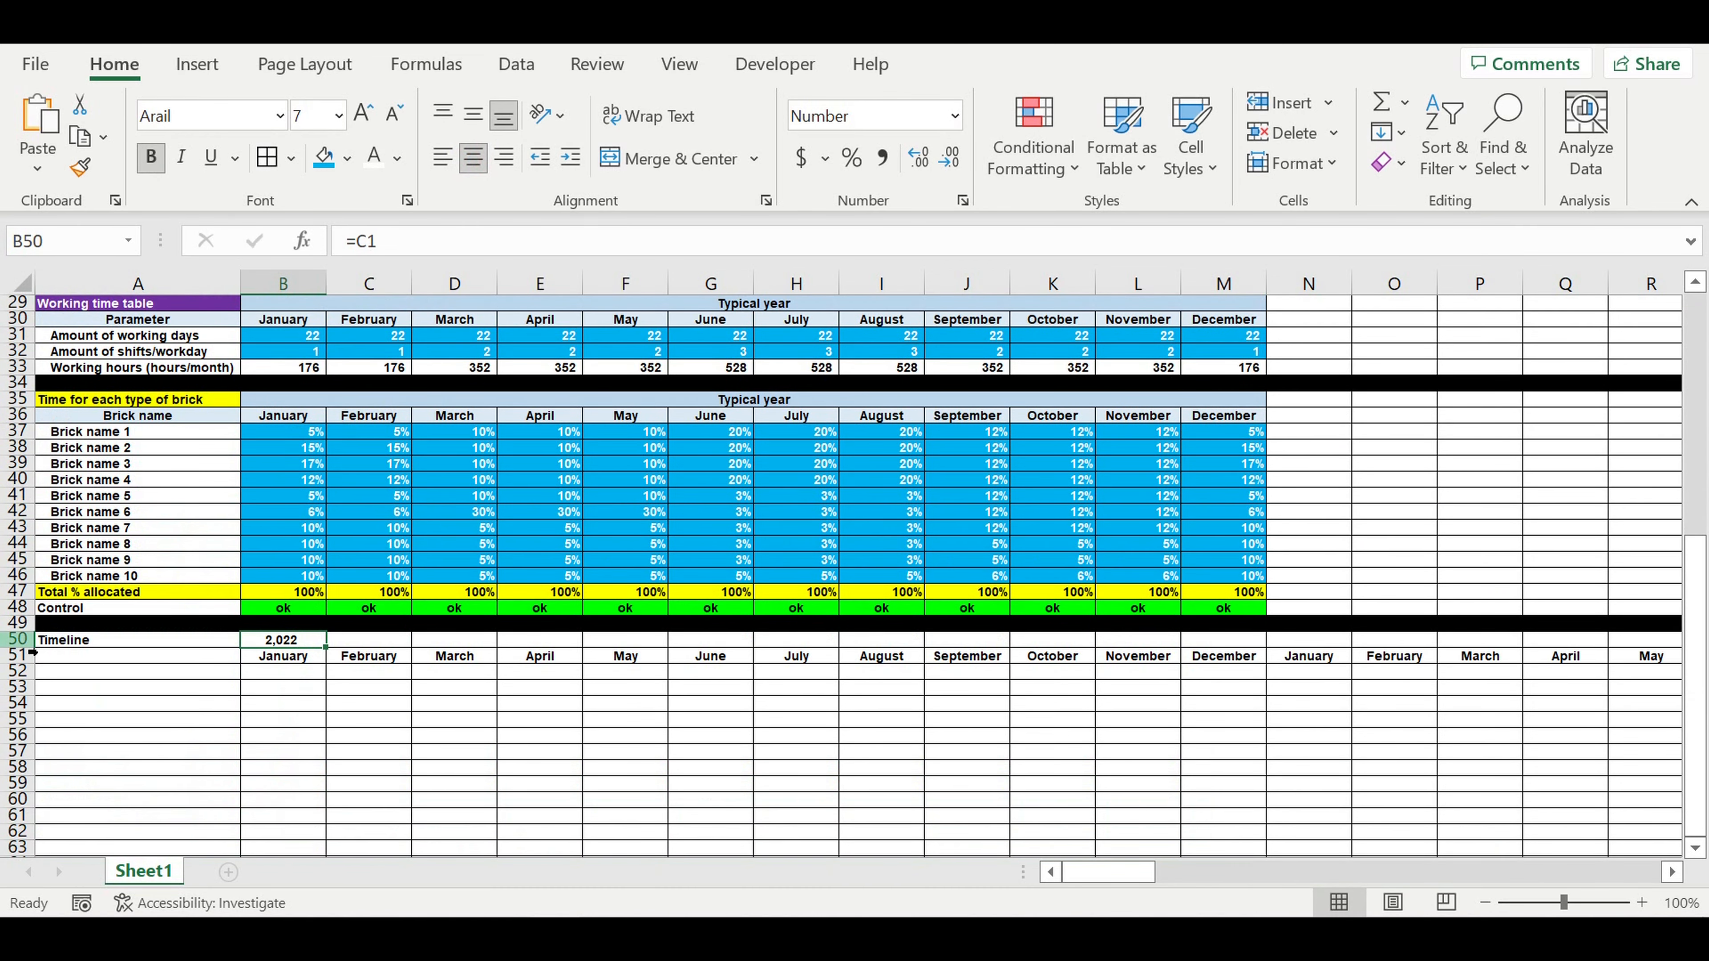
Format row 50 as numbers without the thousands separator
left_click(15, 643)
right_click(14, 643)
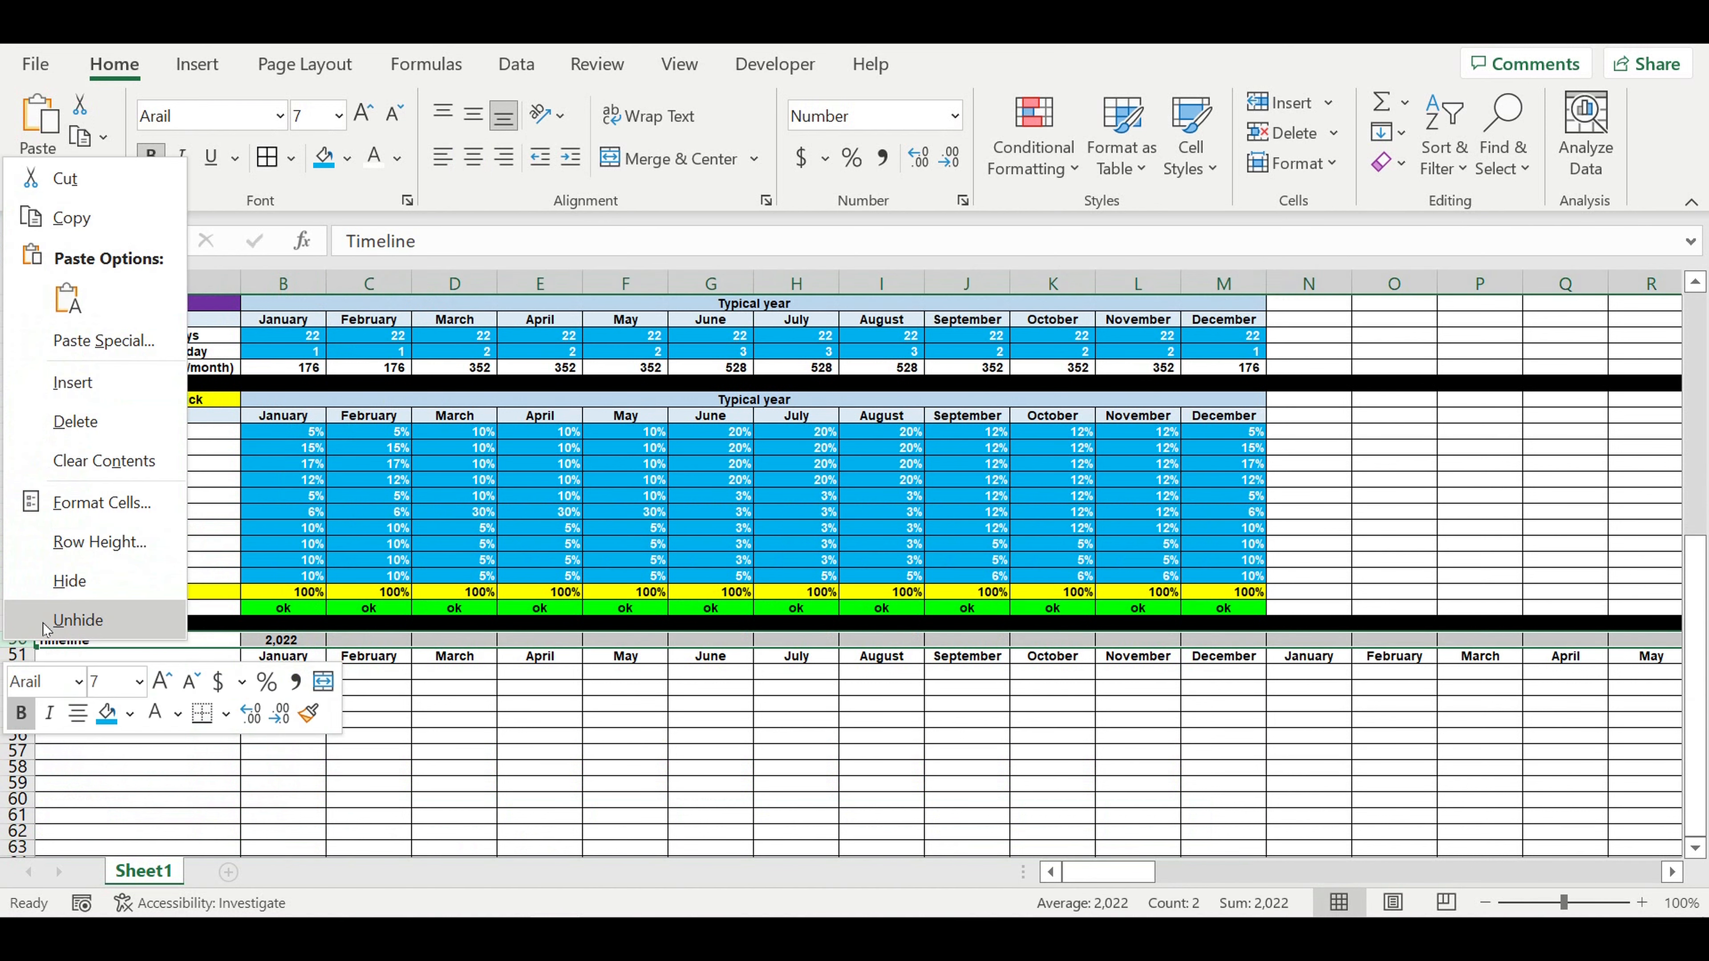
left_click(73, 511)
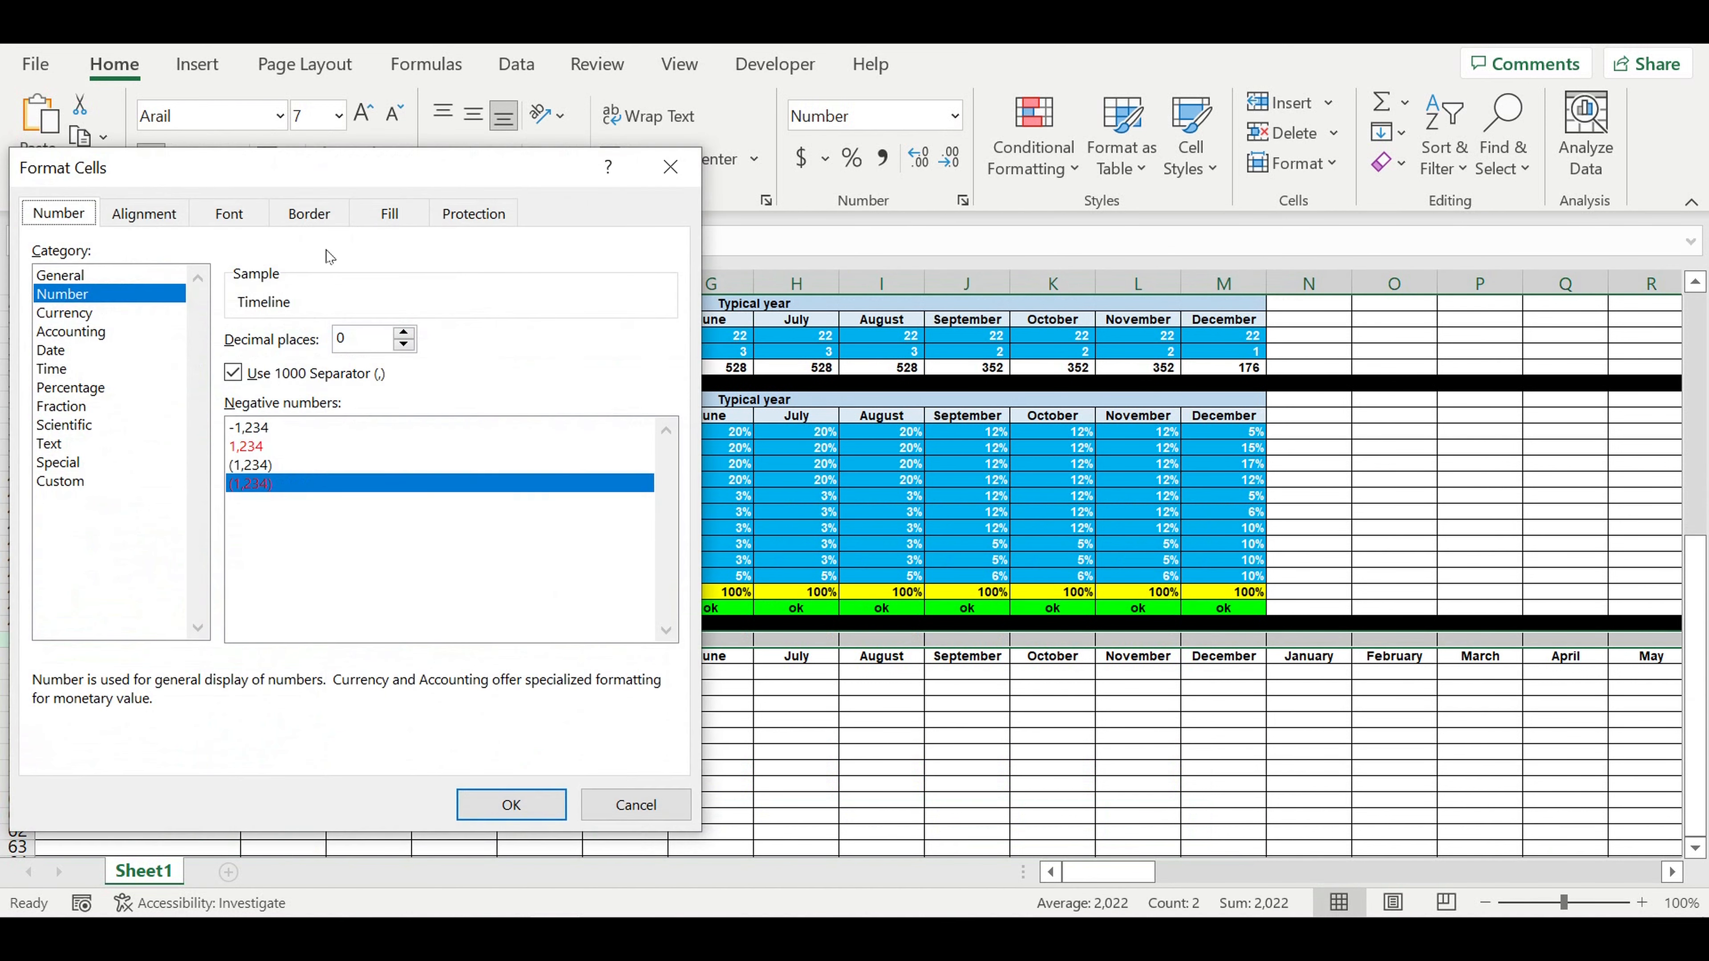
left_click(237, 372)
left_click(512, 805)
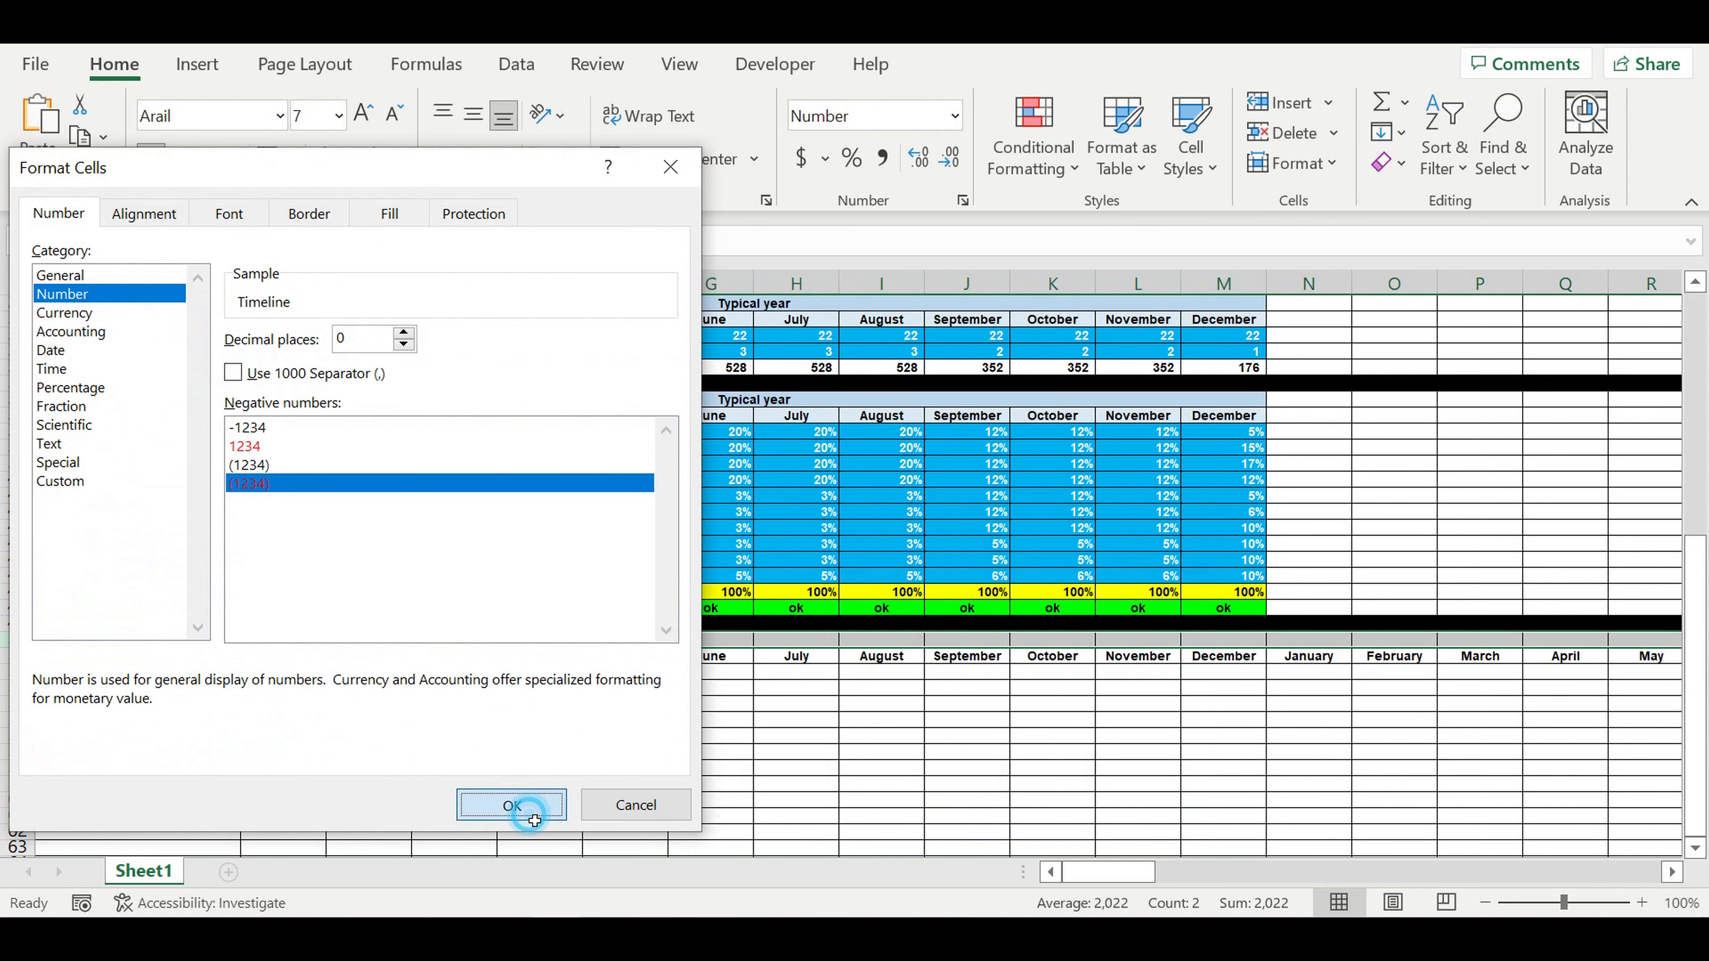
left_click(515, 767)
Enter =B50 in C50, centre it, and fill the formula across to December in M50
left_click(368, 640)
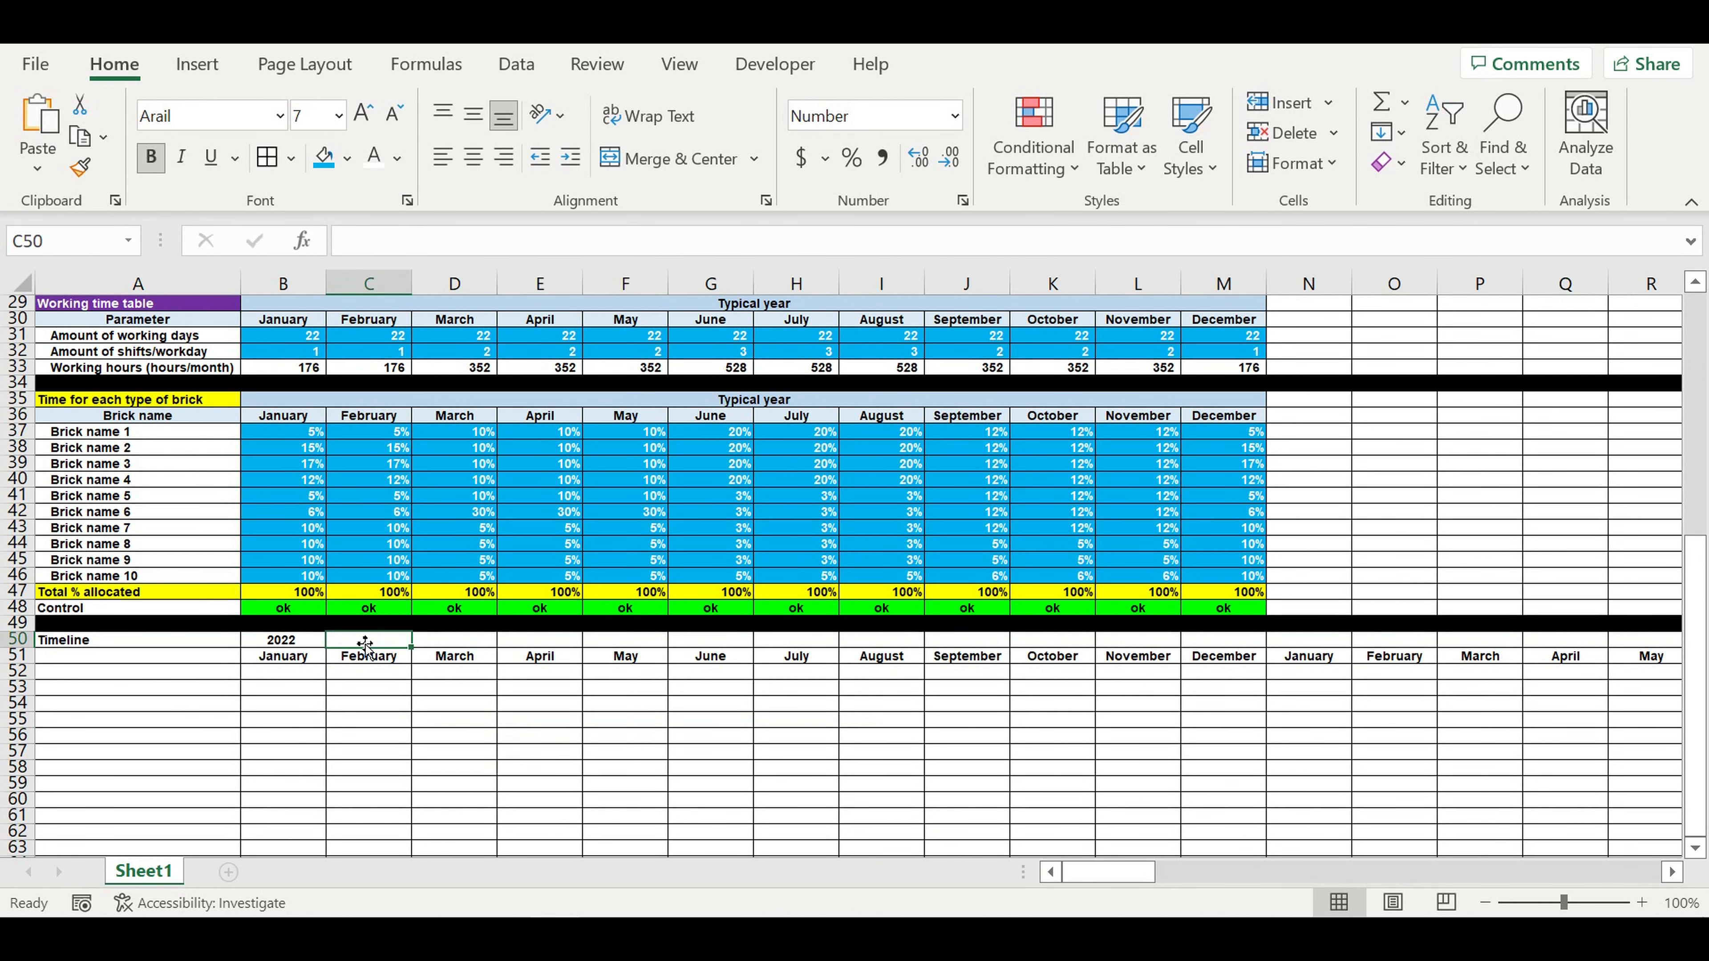
type("=")
left_click(282, 641)
key("Return")
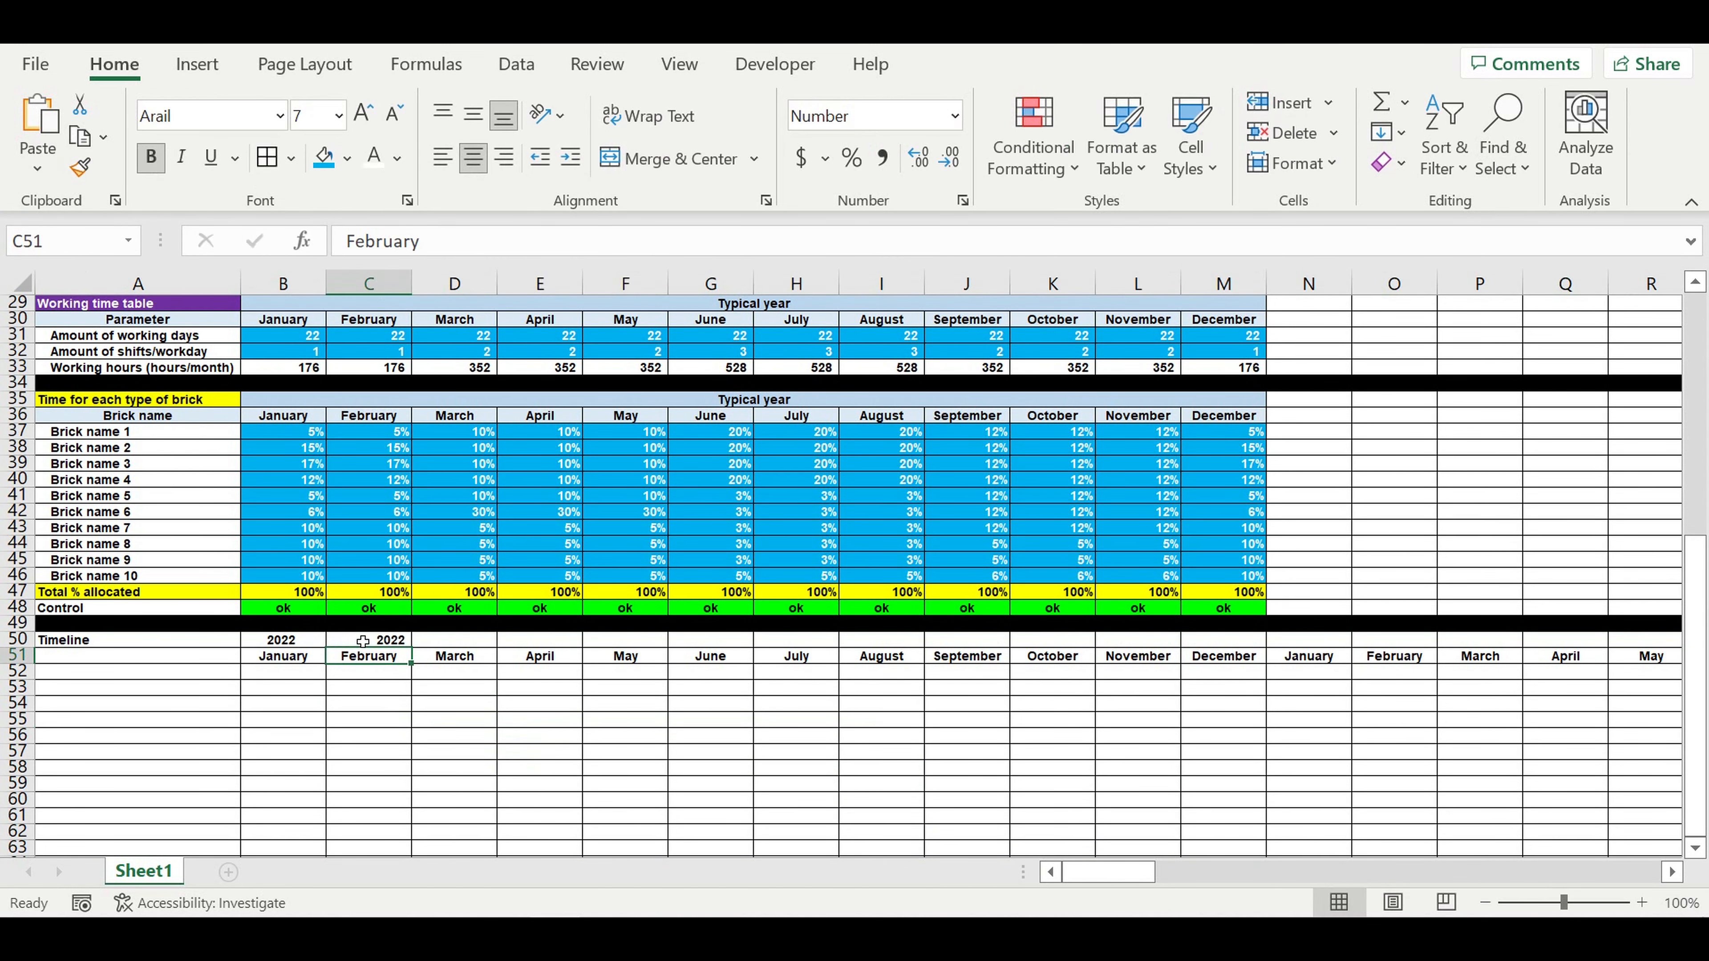
key("Up")
left_click(474, 157)
left_click_drag(424, 654, 1256, 676)
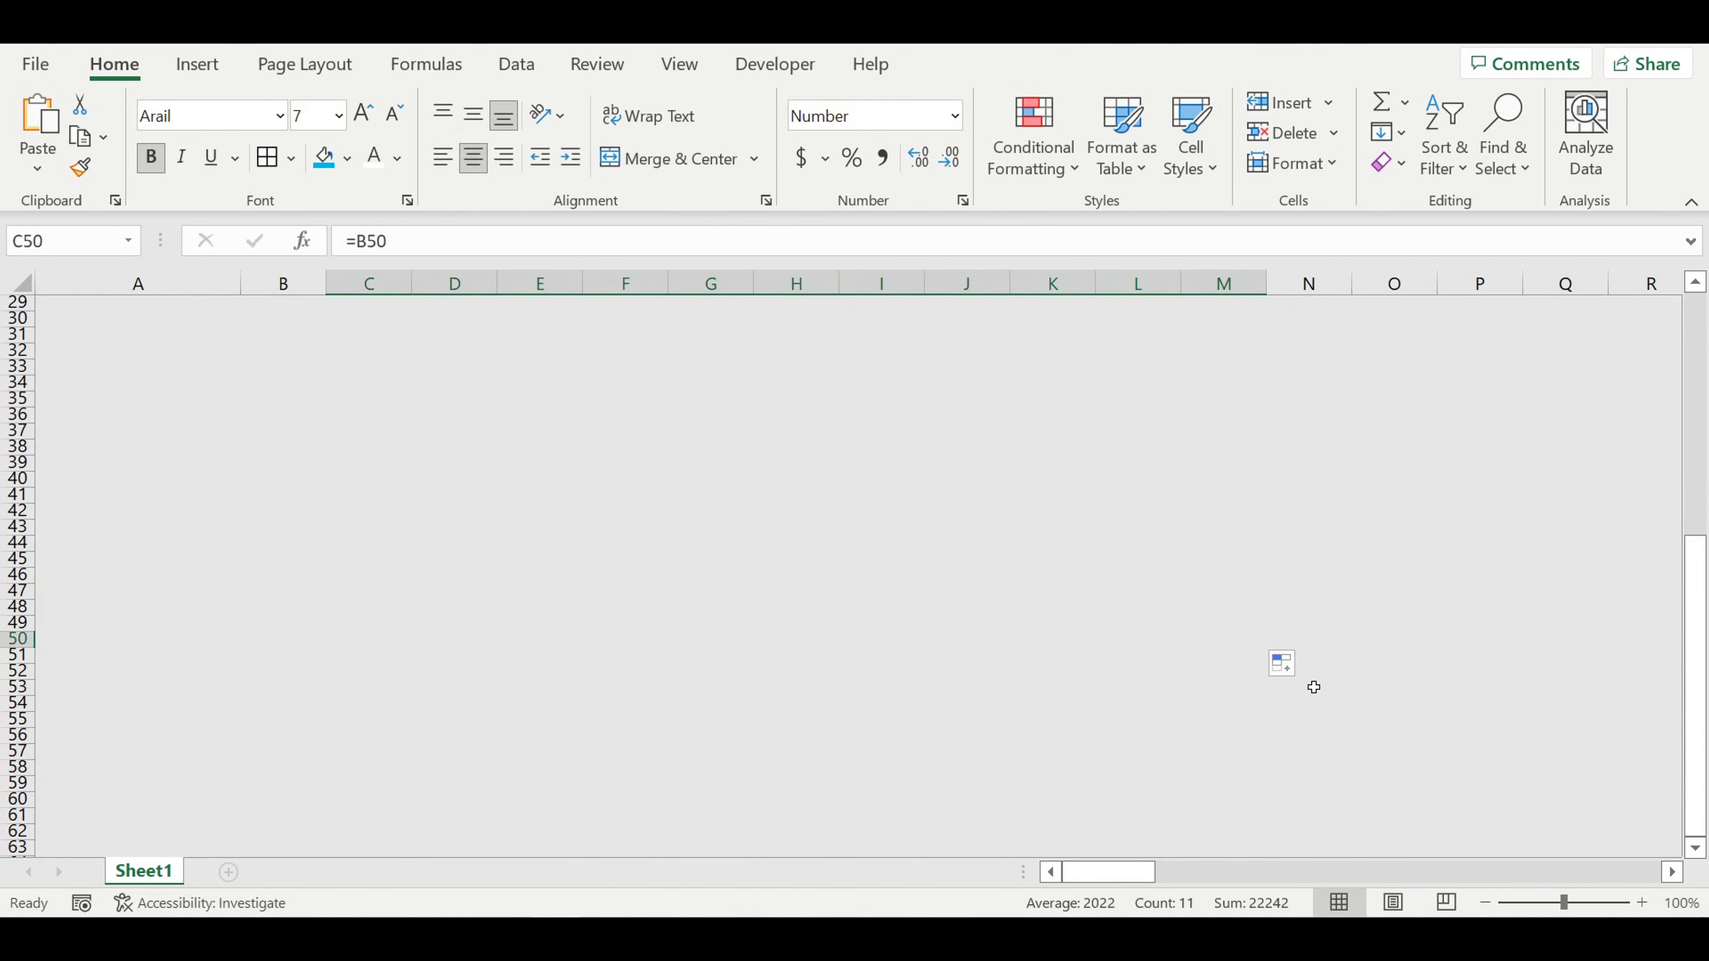
Enter =B50+1 in N50, above the second January, and centre the resulting year
left_click(1314, 644)
type("=")
left_click(271, 645)
type("+1")
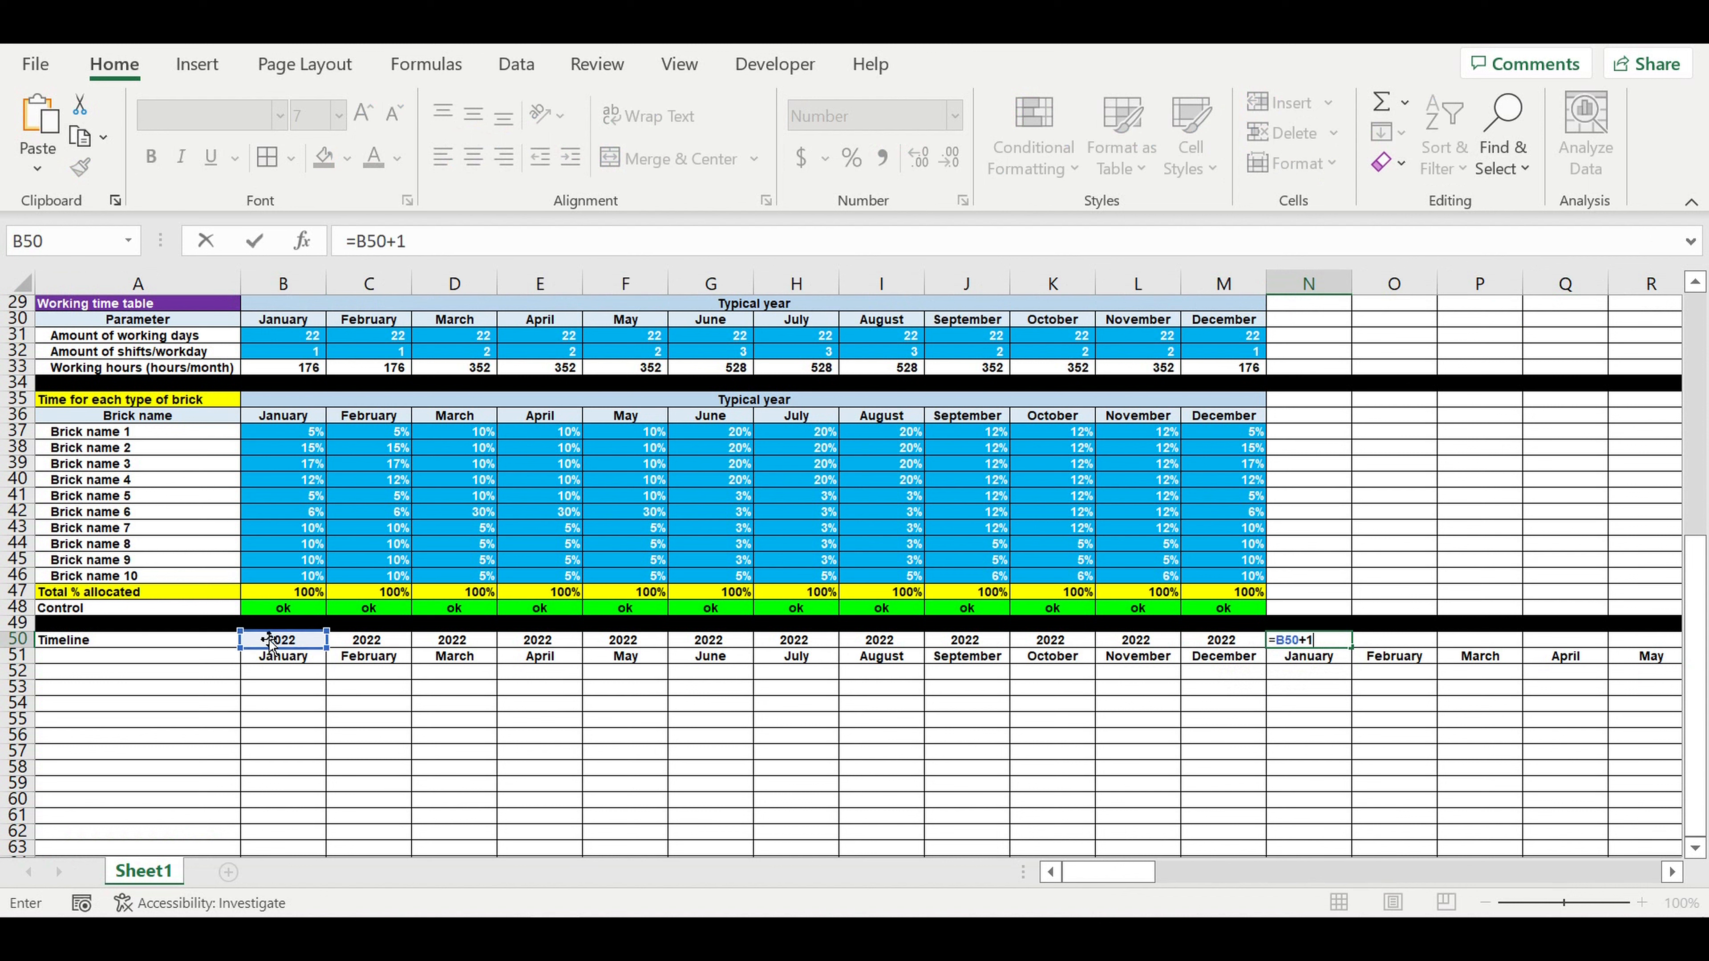
key("Return")
left_click(1335, 640)
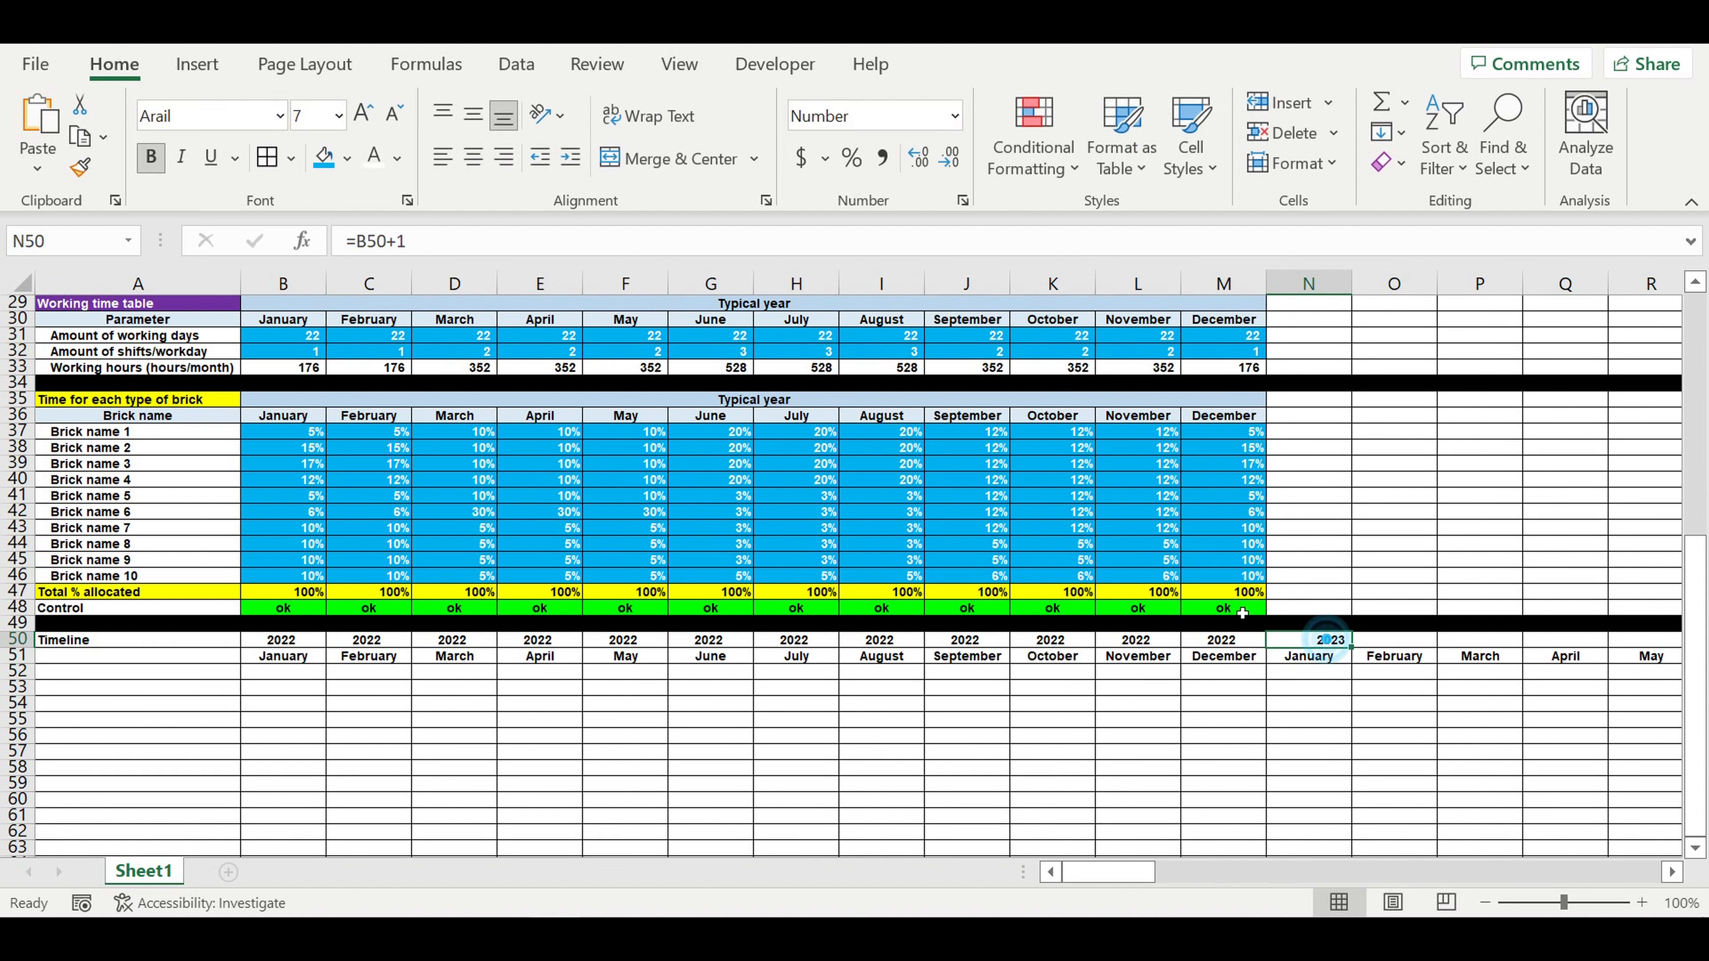
left_click(489, 162)
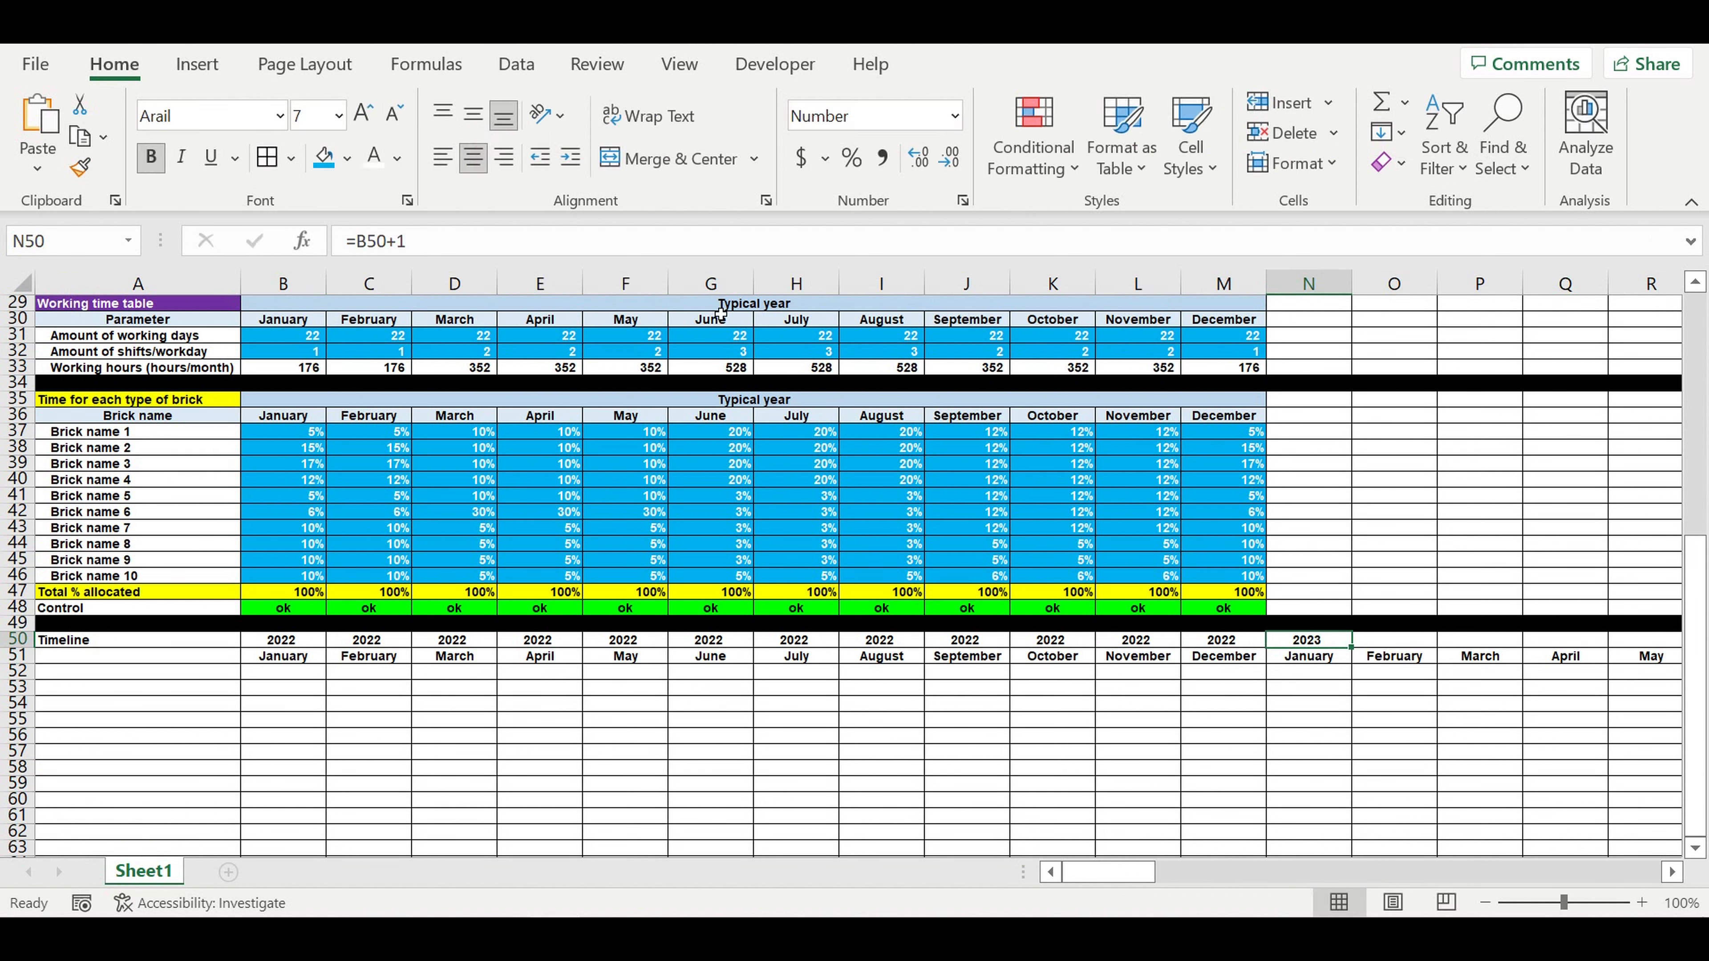
Enter =N50 in O50, centre it, and fill the formula across to December in Y50
left_click(1362, 701)
left_click(1396, 639)
type("=")
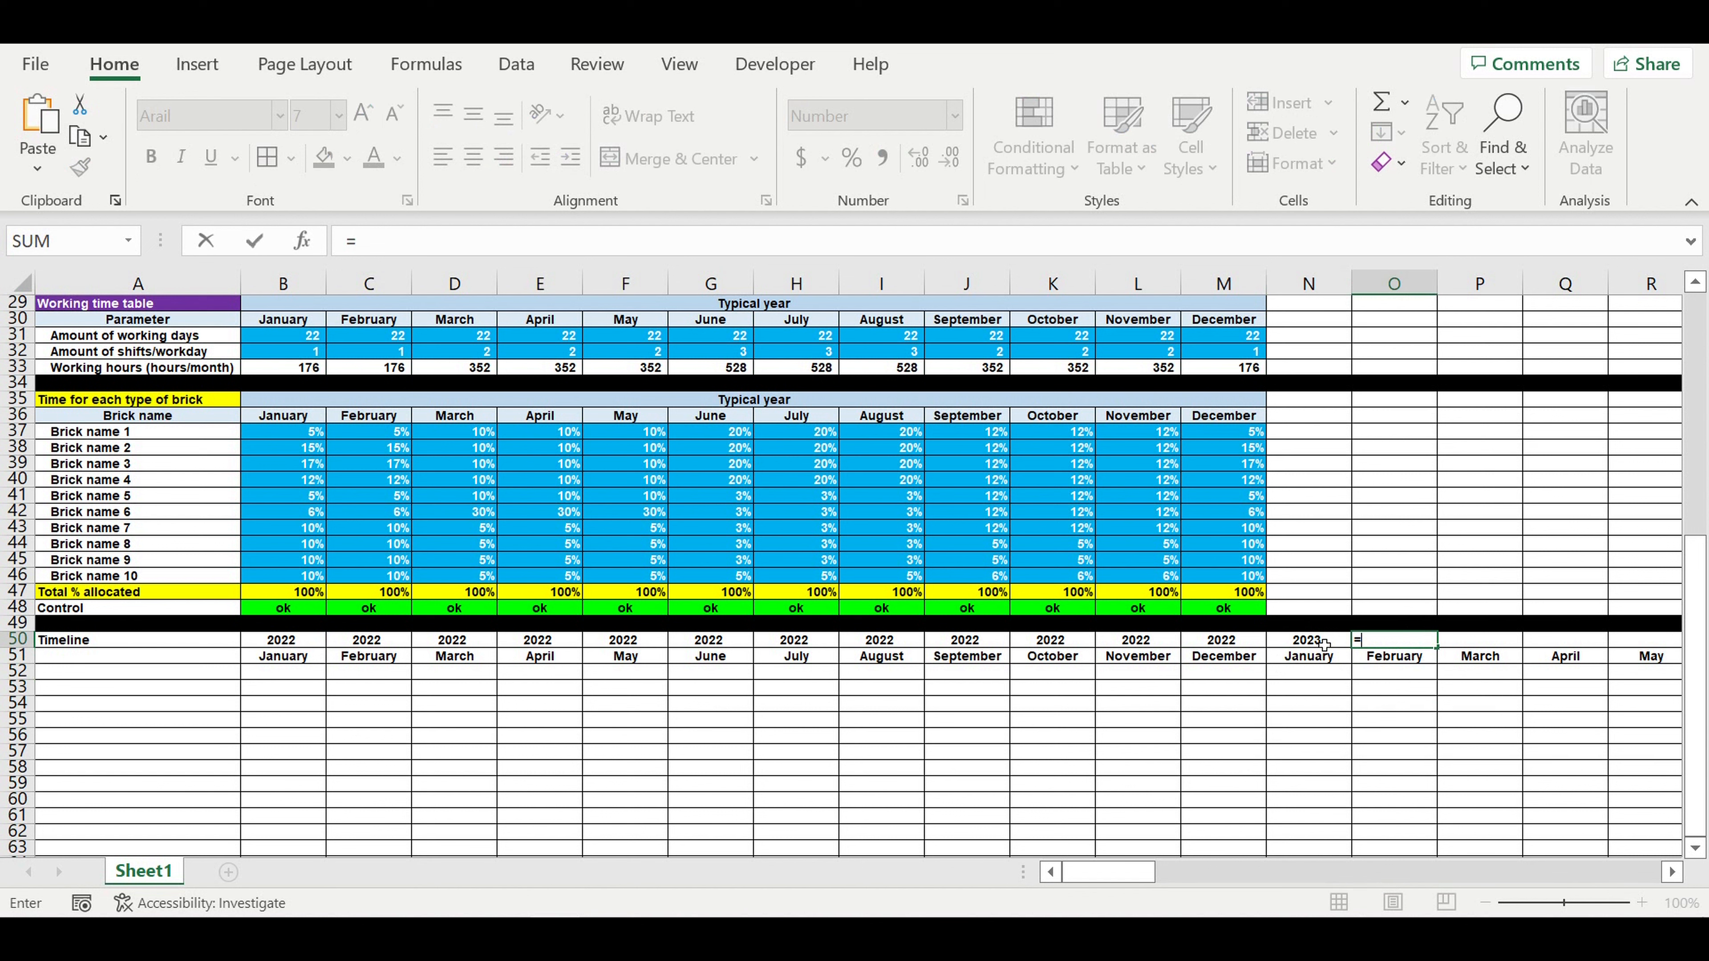
left_click(1324, 644)
key("Return")
left_click(1395, 640)
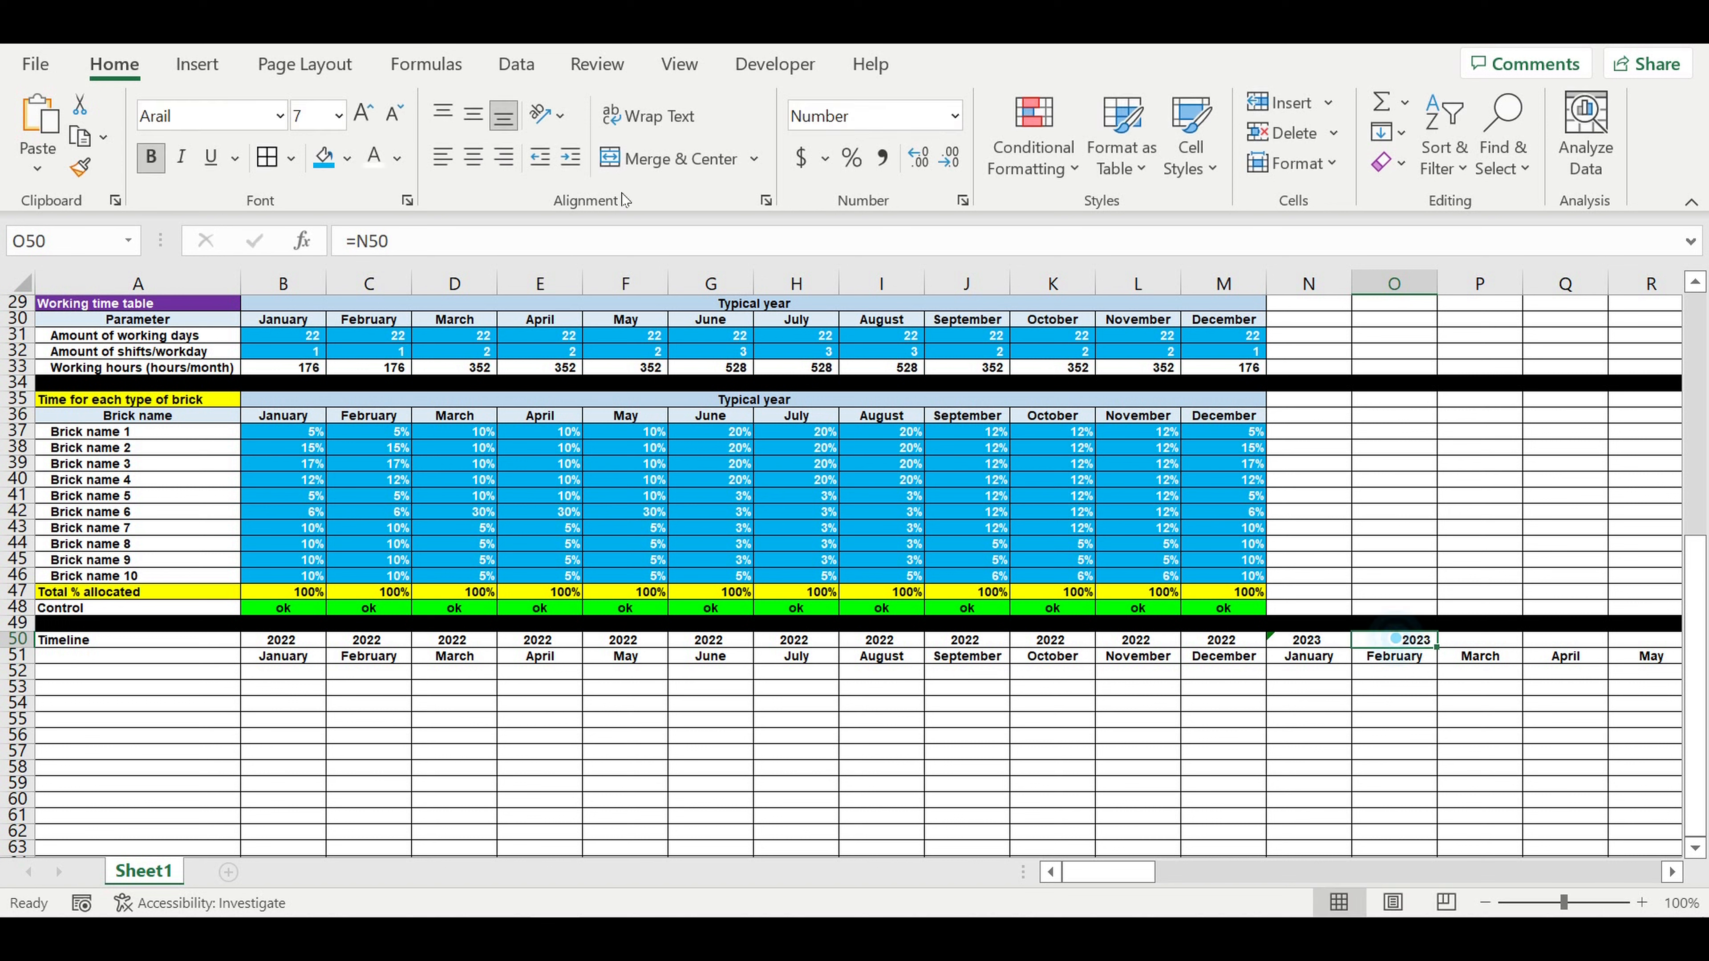
left_click(474, 157)
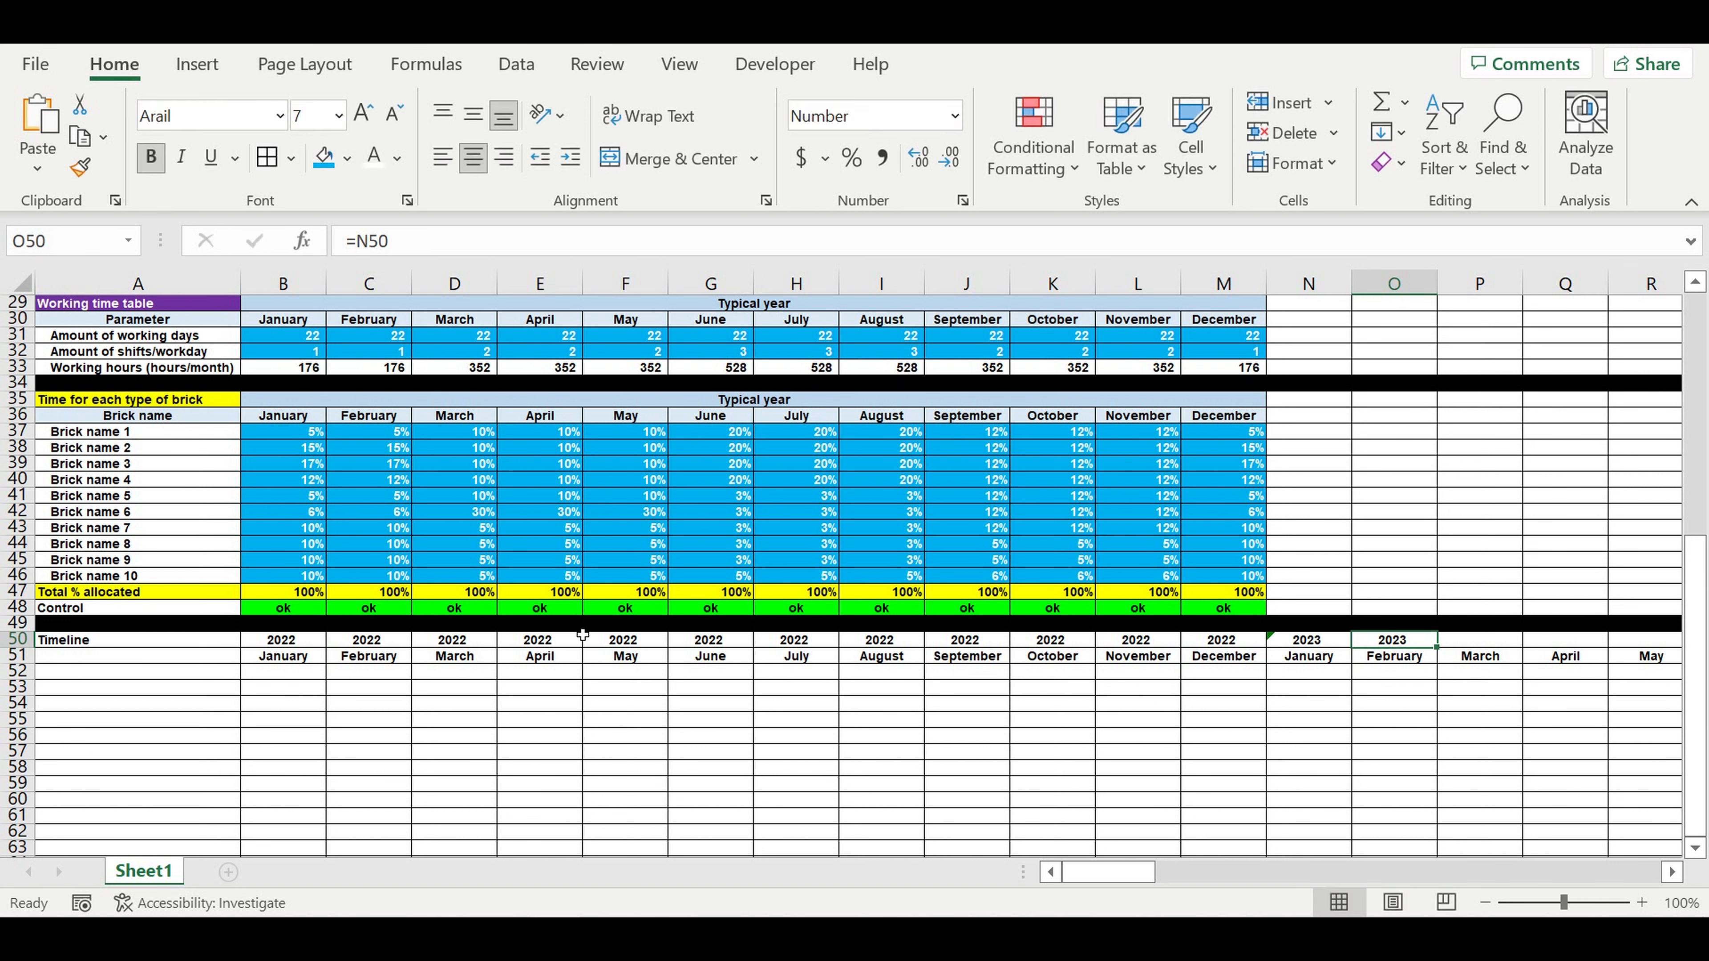
mouse_move(1447, 656)
left_mouse_down()
mouse_move(1487, 656)
mouse_move(1403, 673)
mouse_move(1054, 666)
mouse_move(18, 622)
mouse_move(1475, 654)
left_mouse_up()
left_click(1419, 704)
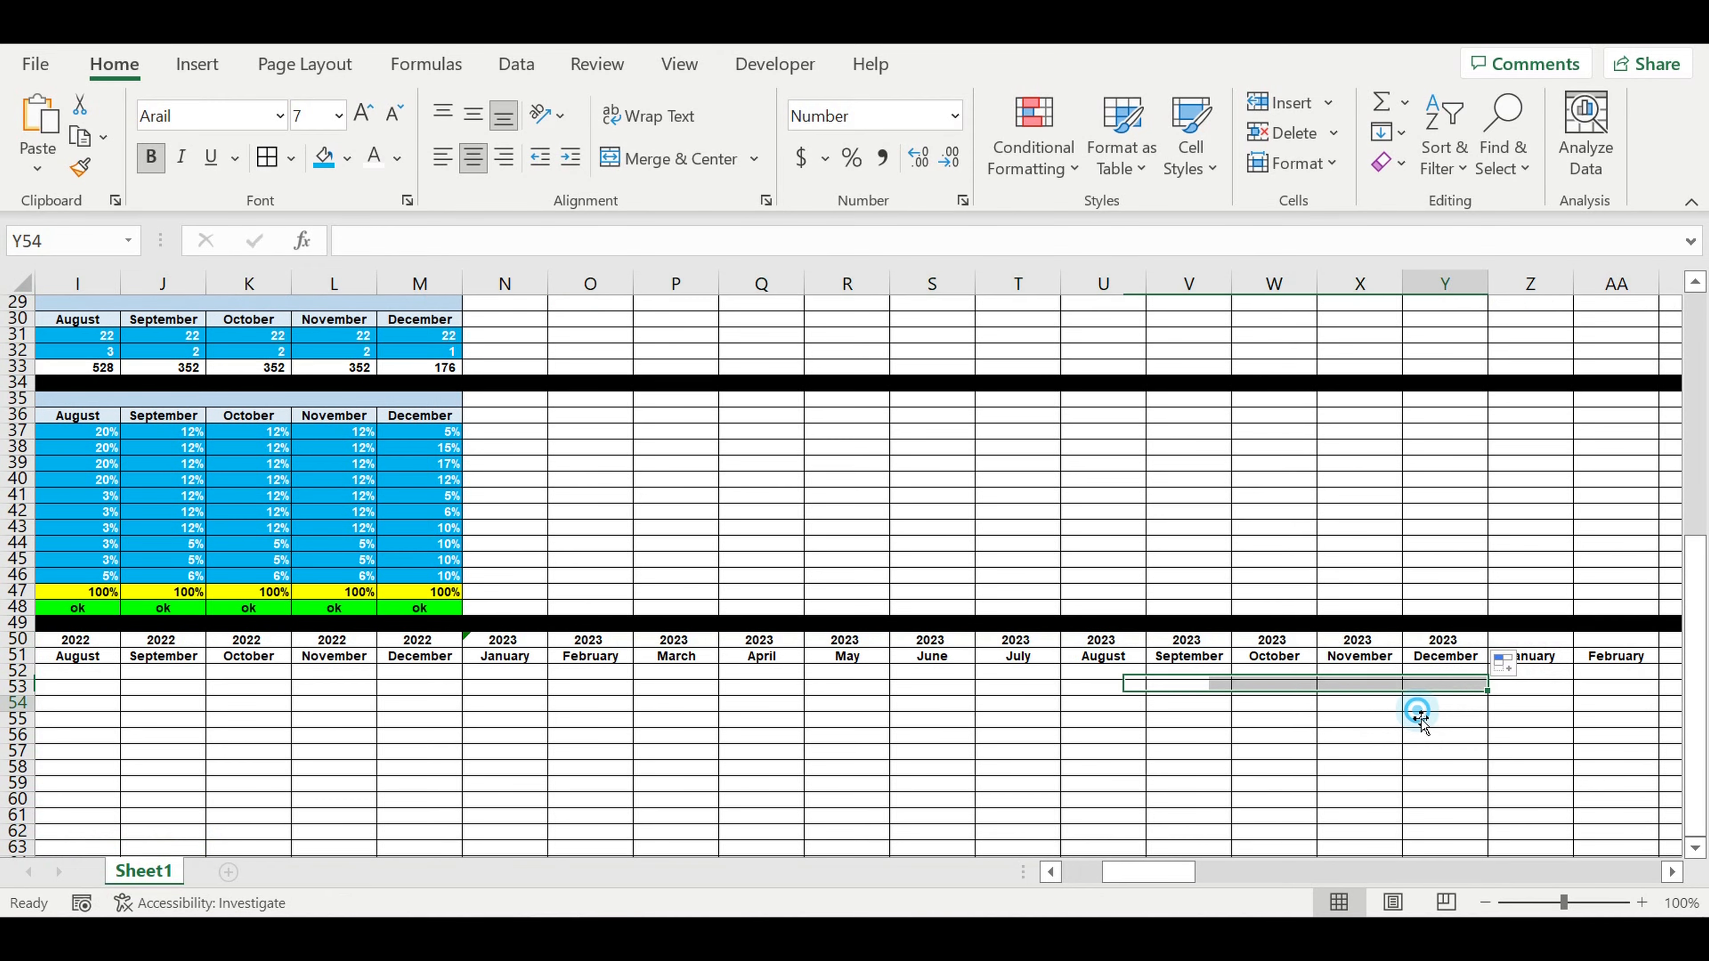
Copy the 2023 year cells N50:Y50 and paste them at Z50 and AL50 for 2024 and 2025
left_click_drag(512, 646, 1443, 647)
key("ctrl+c")
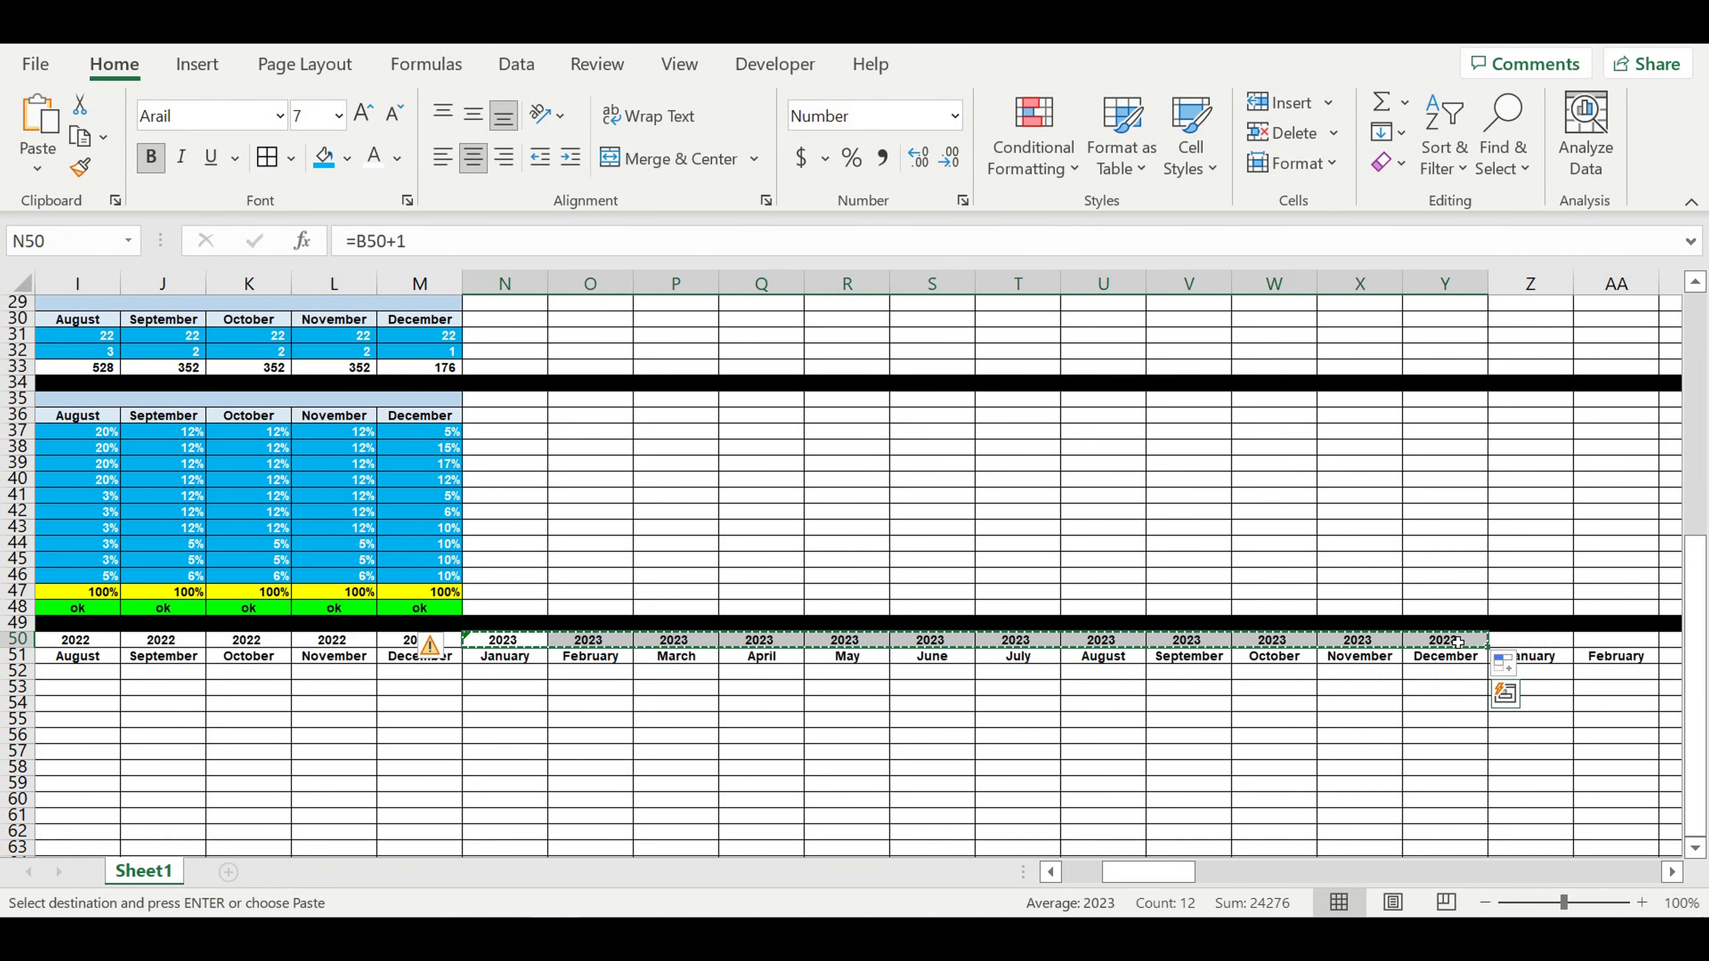
left_click(1537, 641)
key("ctrl+v")
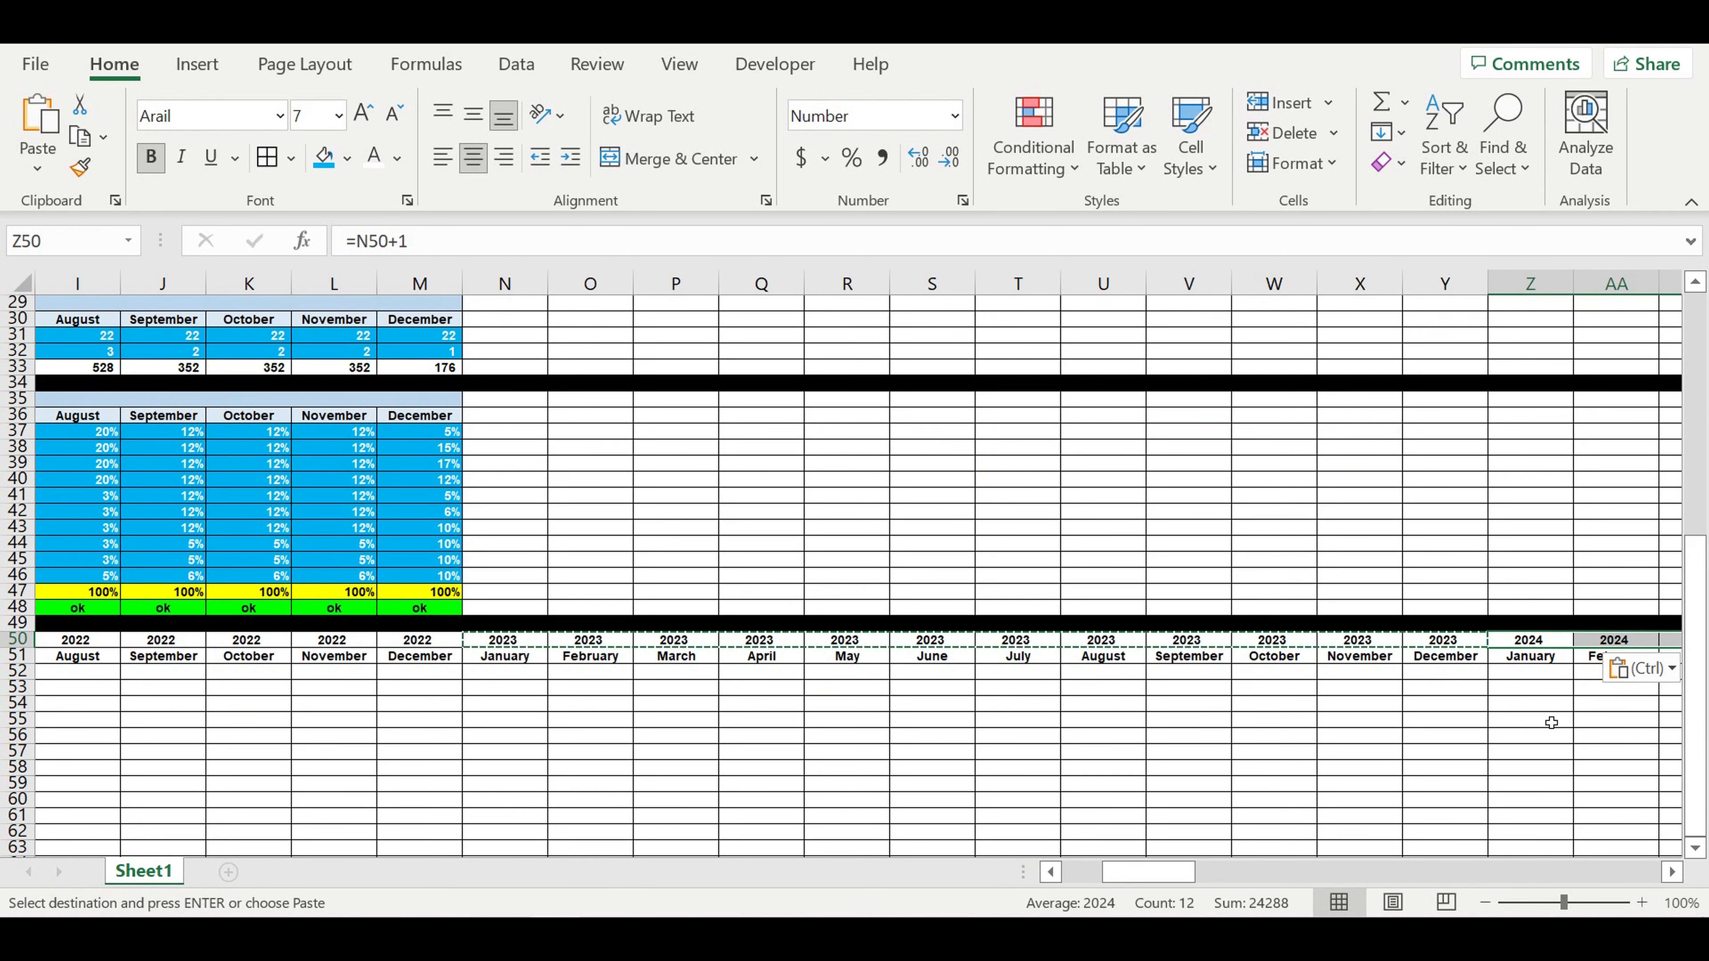
left_click_drag(1171, 875, 1229, 840)
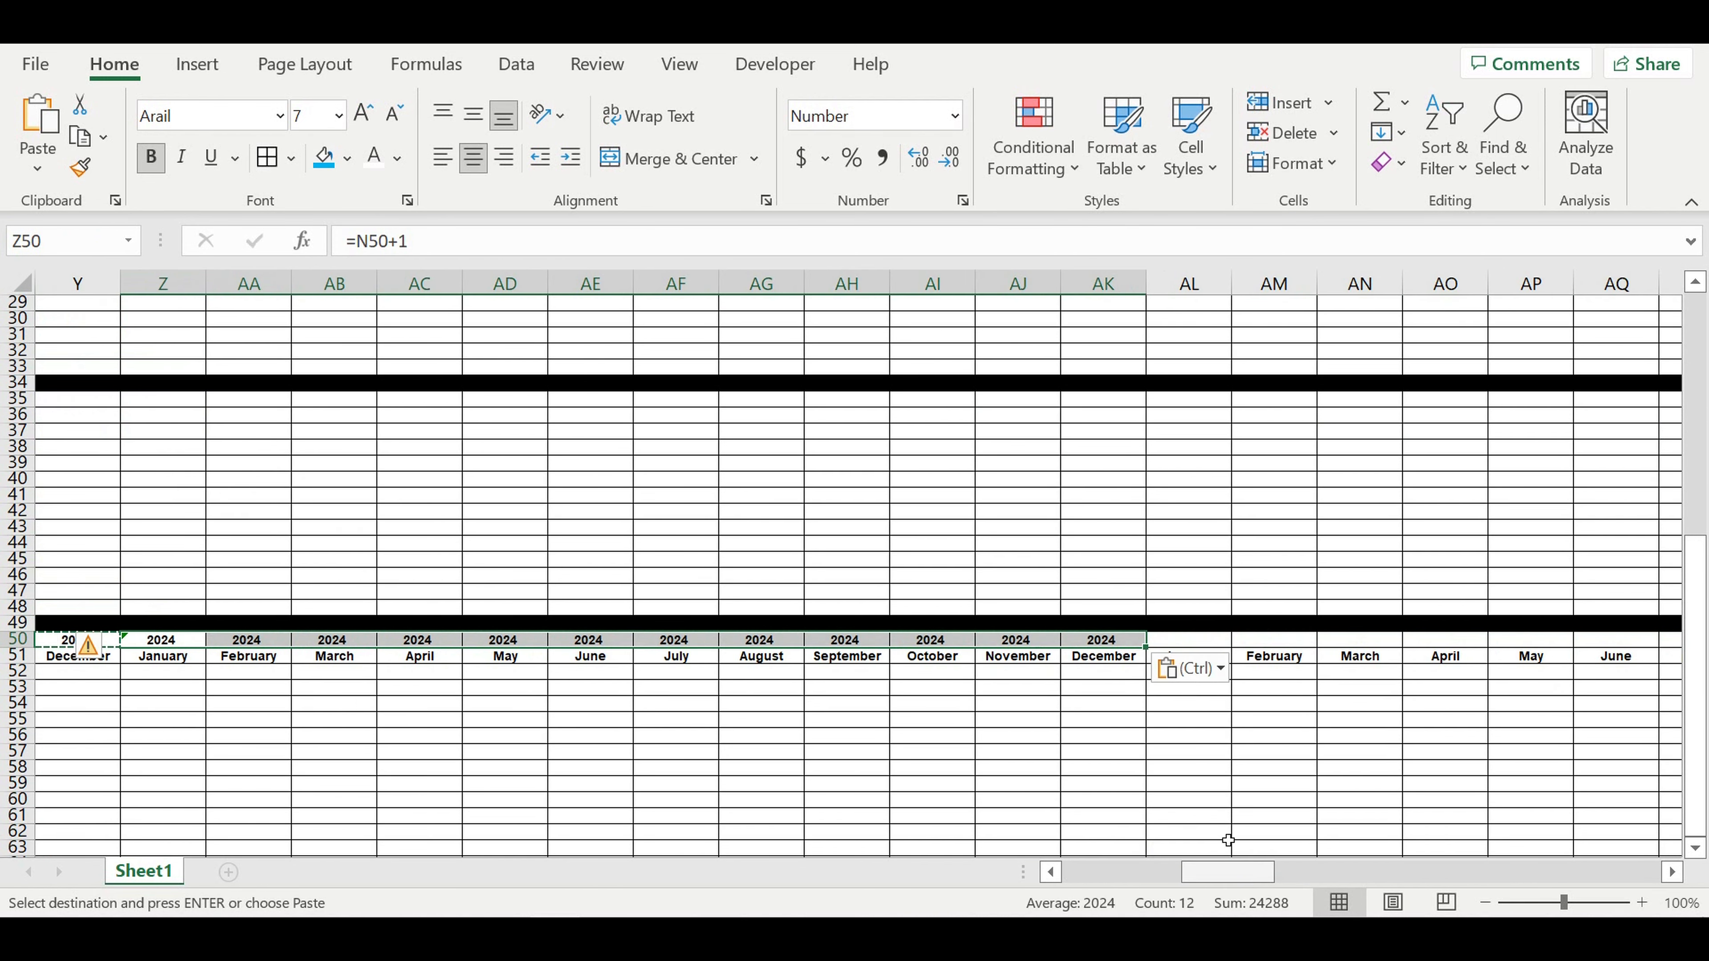
left_click(1190, 640)
key("ctrl+v")
Paste the copied year block at AX50 and BJ50 for 2026 and 2027
left_click_drag(1256, 874, 1331, 875)
left_click(868, 648)
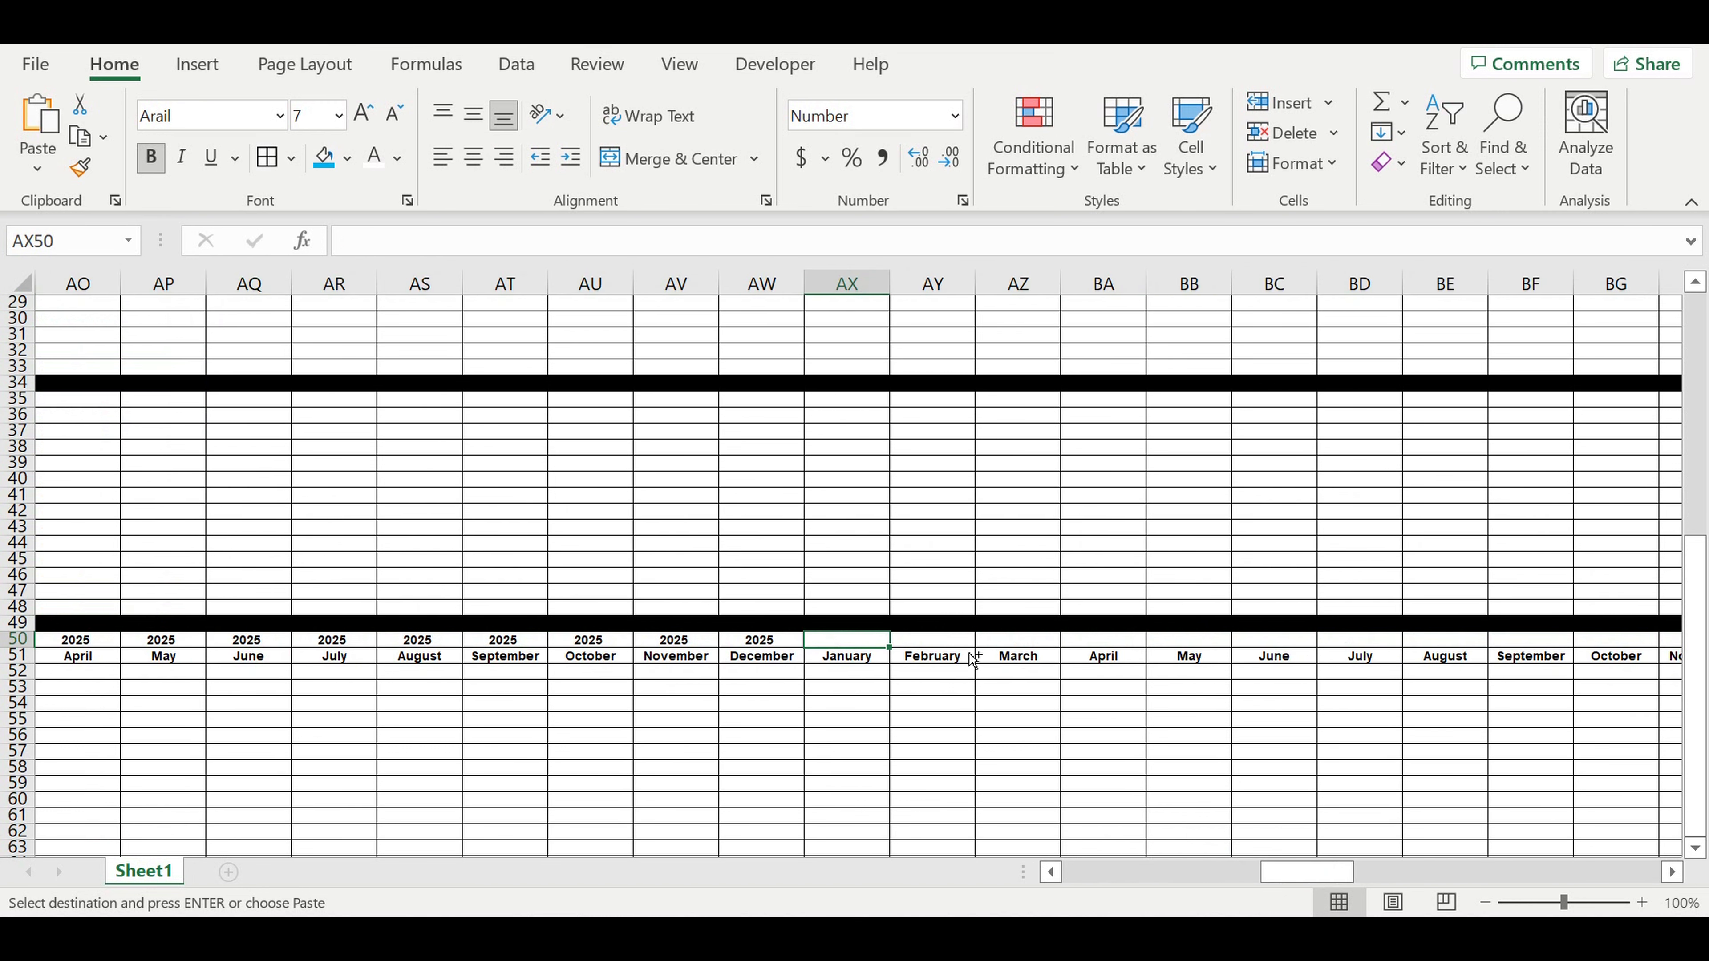
key("ctrl+v")
left_click_drag(1315, 878, 1397, 885)
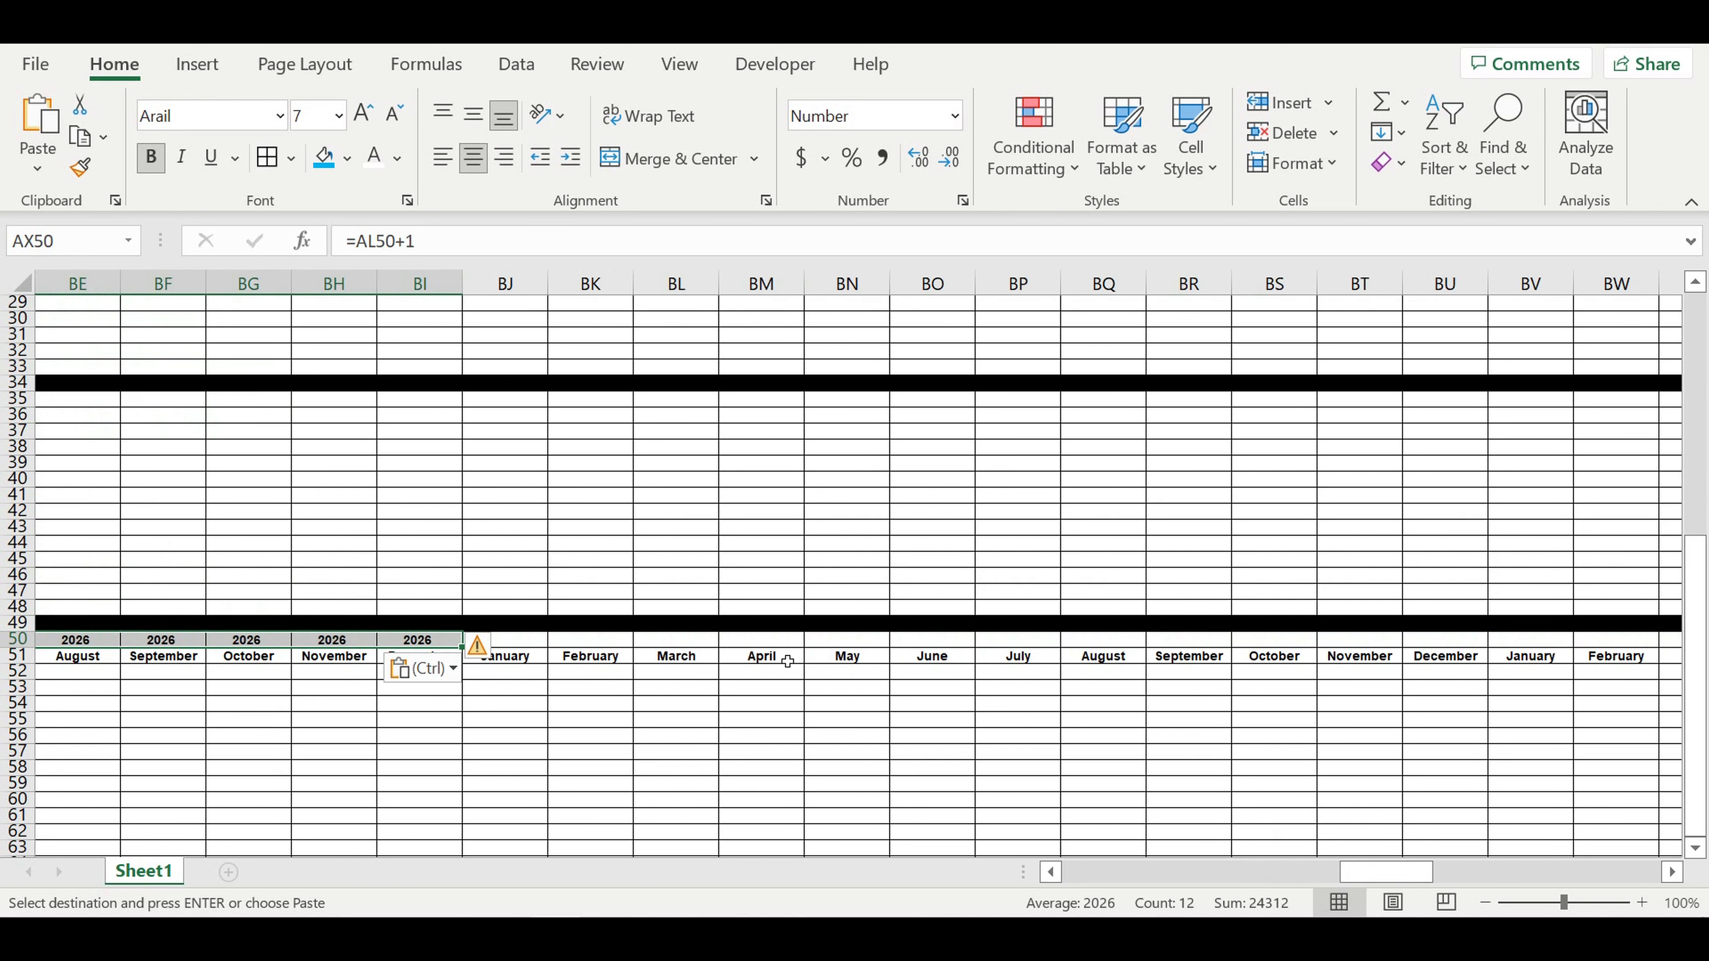
left_click(534, 642)
key("ctrl+v")
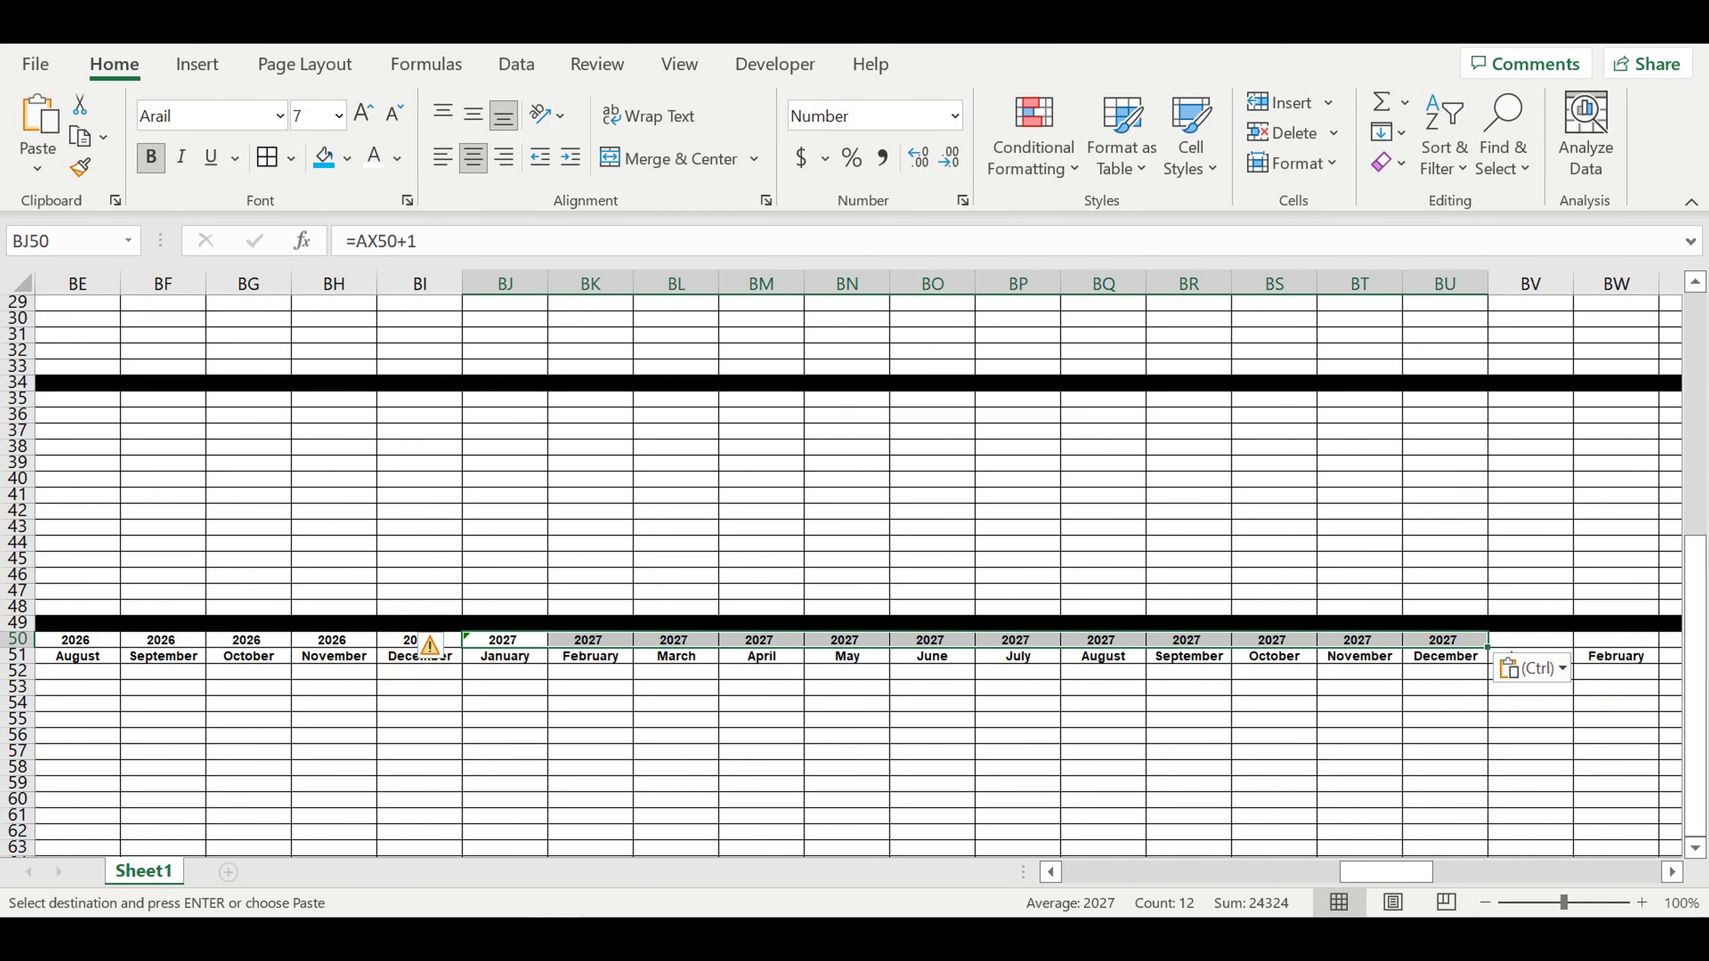
Paste the copied year block at BV50 and CH50 for 2028 and 2029
left_click_drag(1379, 874, 1458, 874)
left_click(518, 645)
key("ctrl+v")
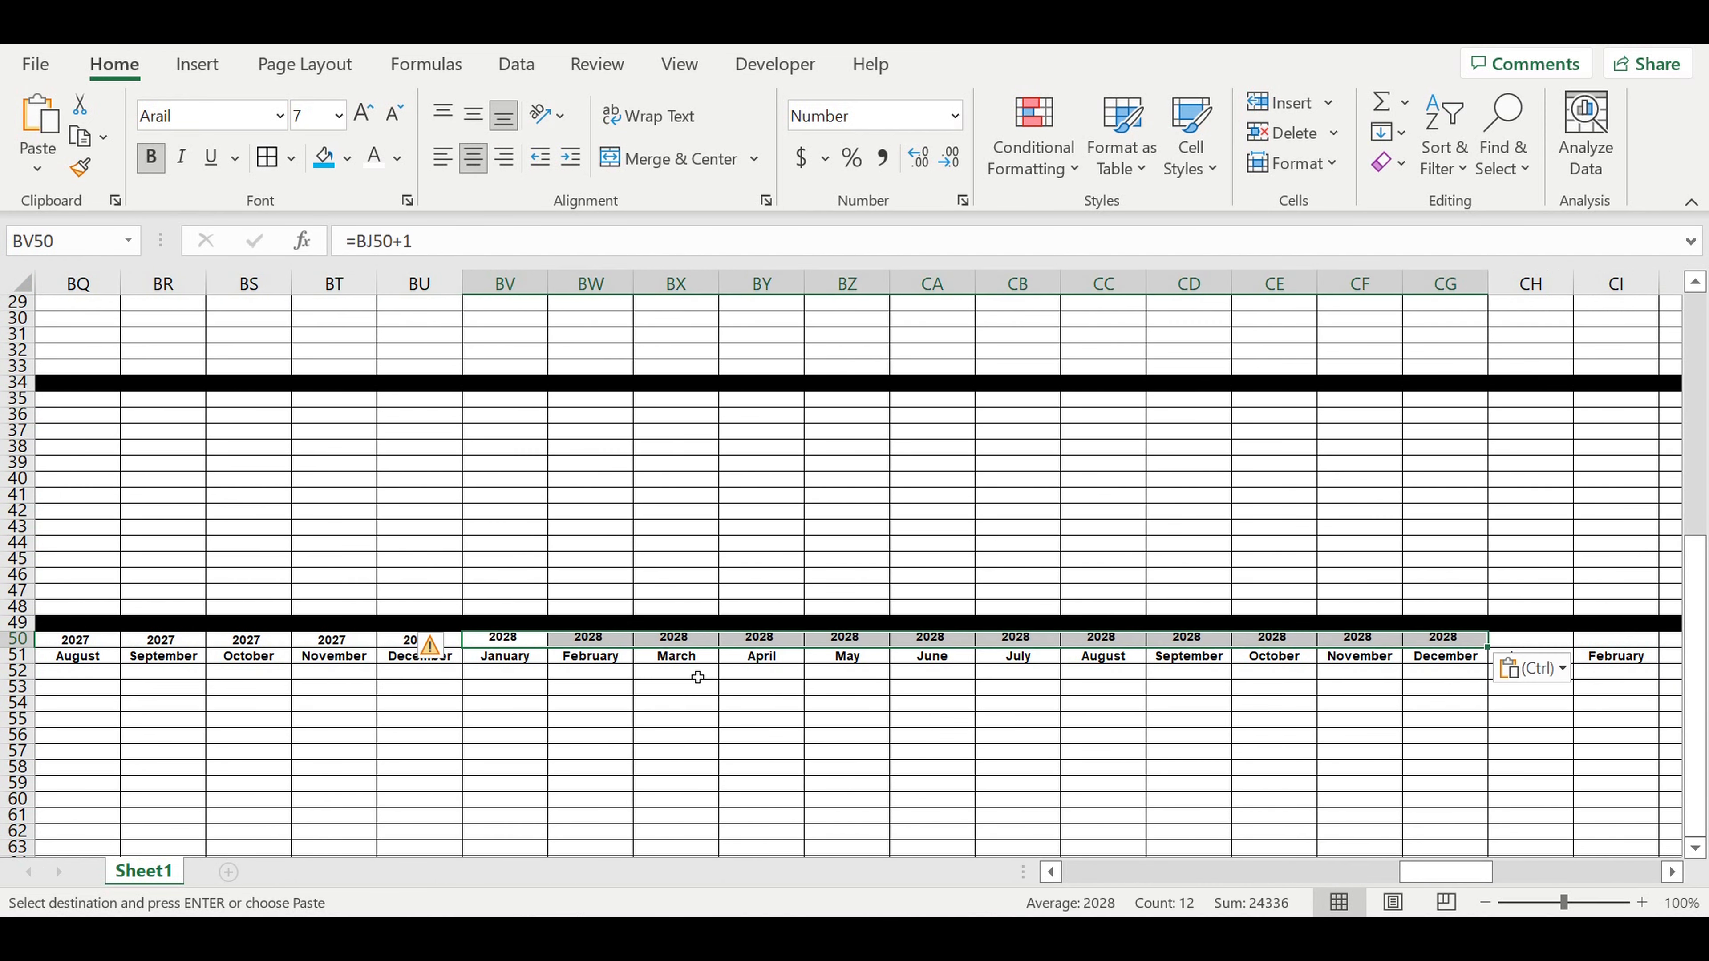
left_click(1545, 642)
key("ctrl+v")
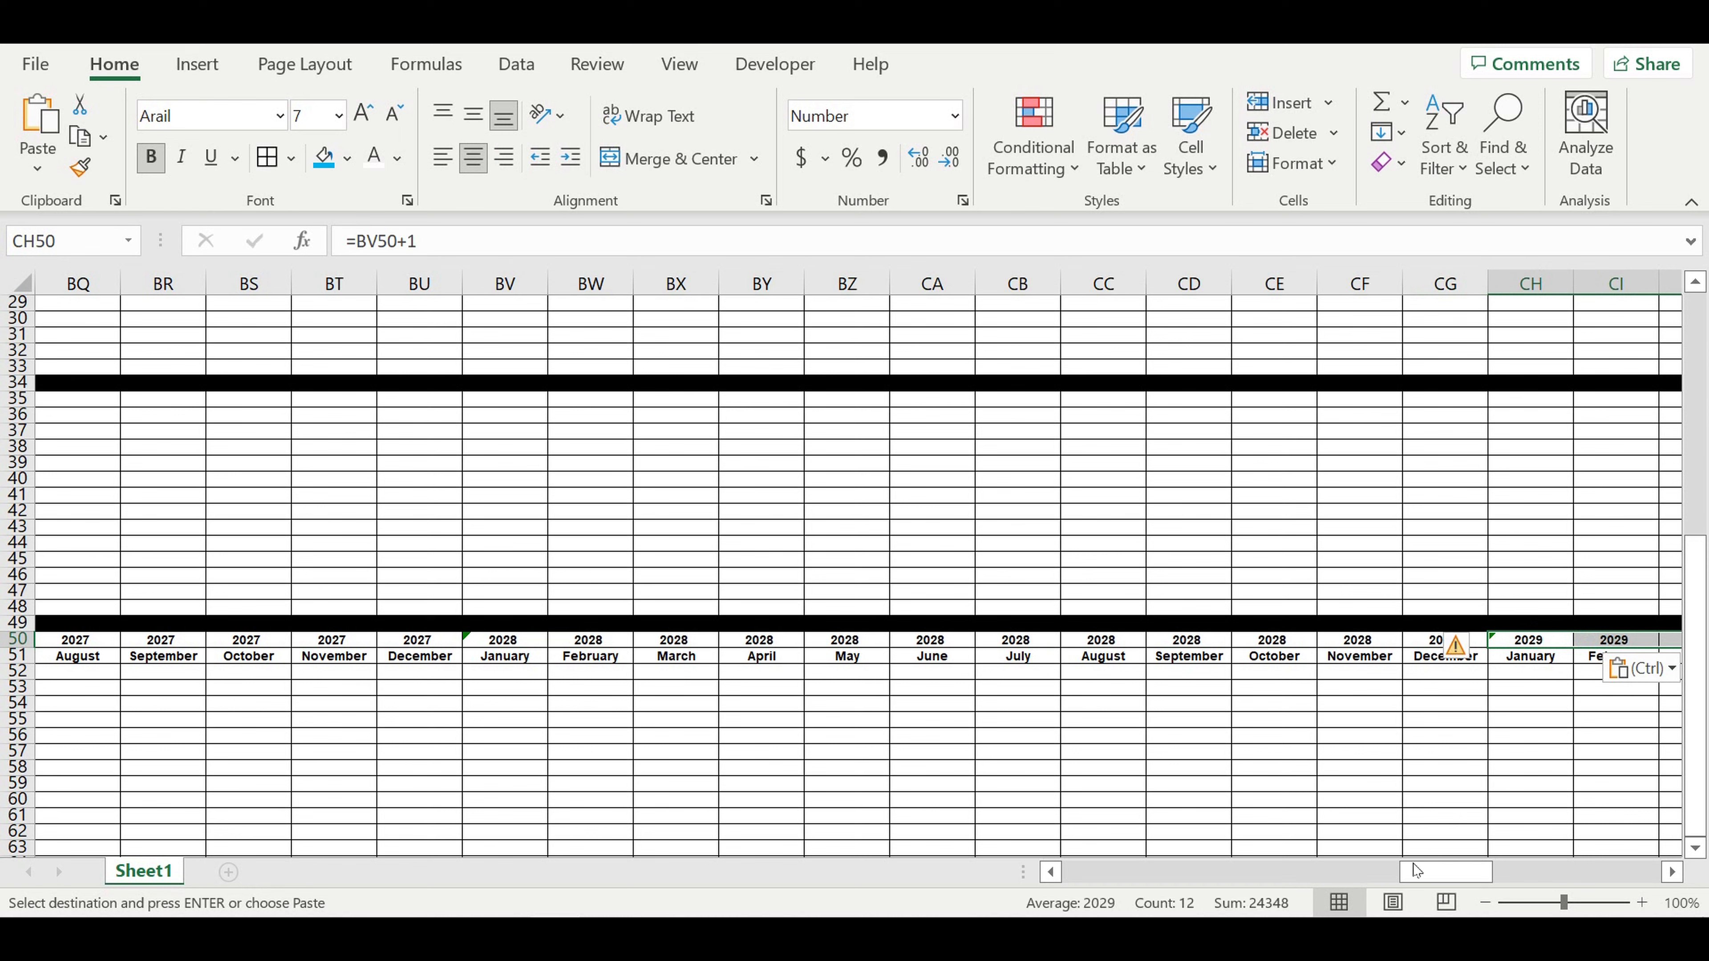
Paste the copied year block at CT50 and DF50 for 2030 and 2031
left_click_drag(1447, 869, 1551, 881)
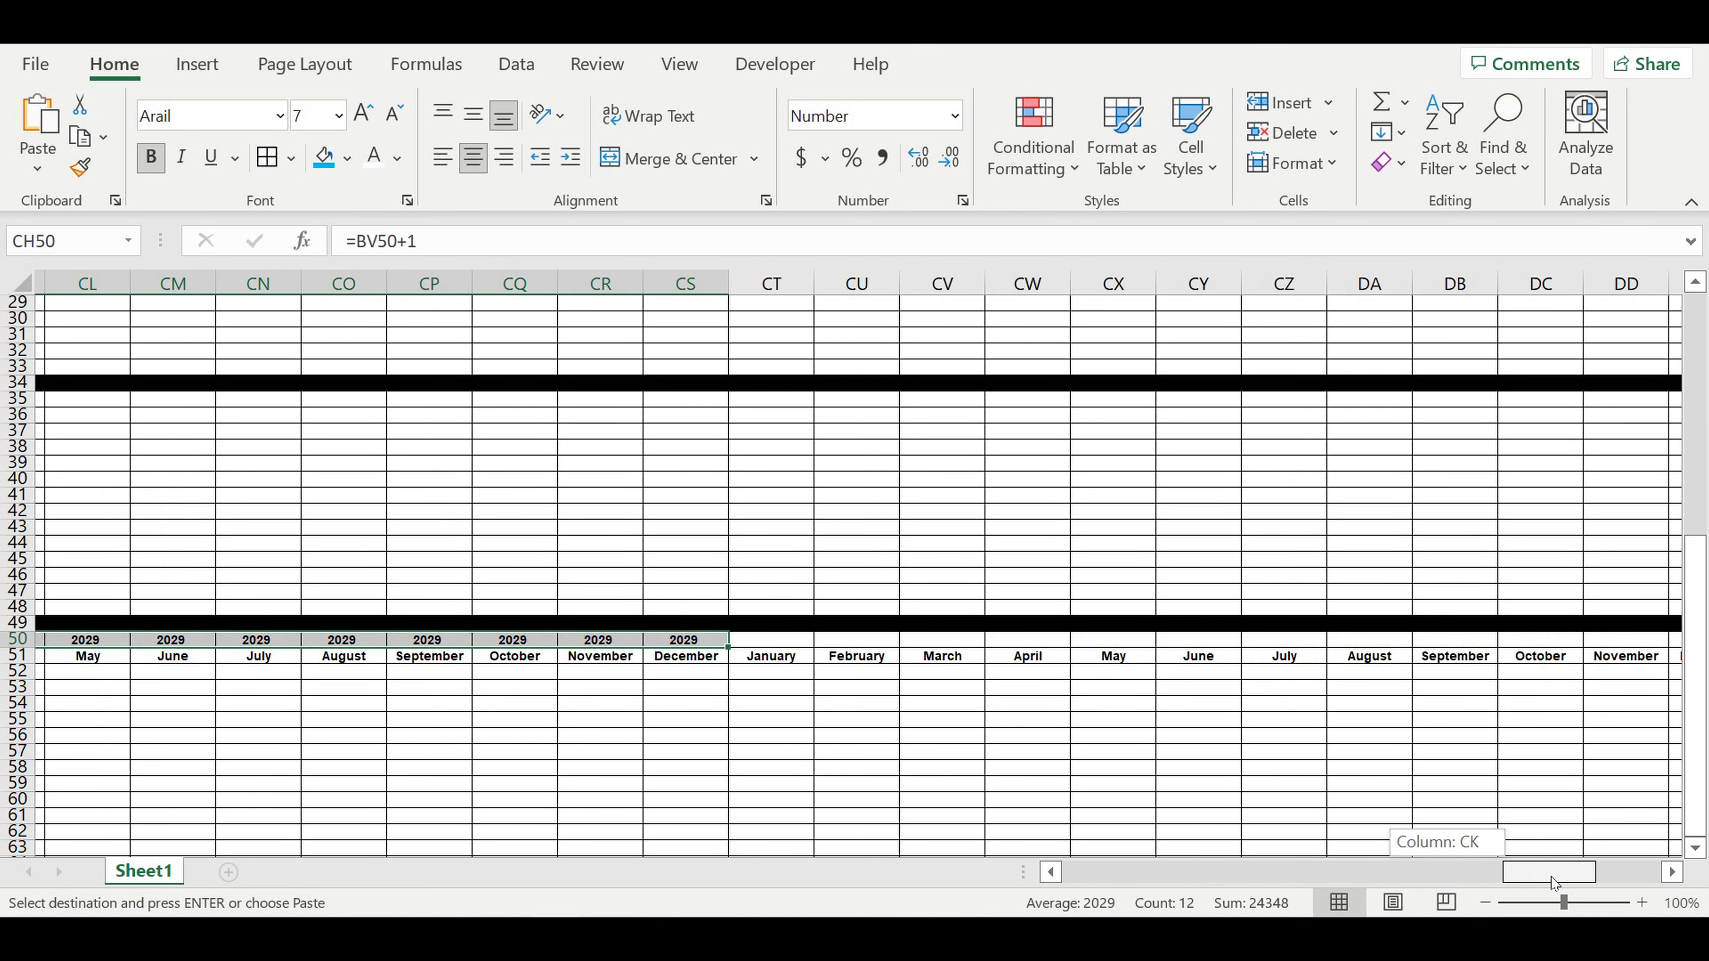
left_click(784, 643)
key("ctrl+v")
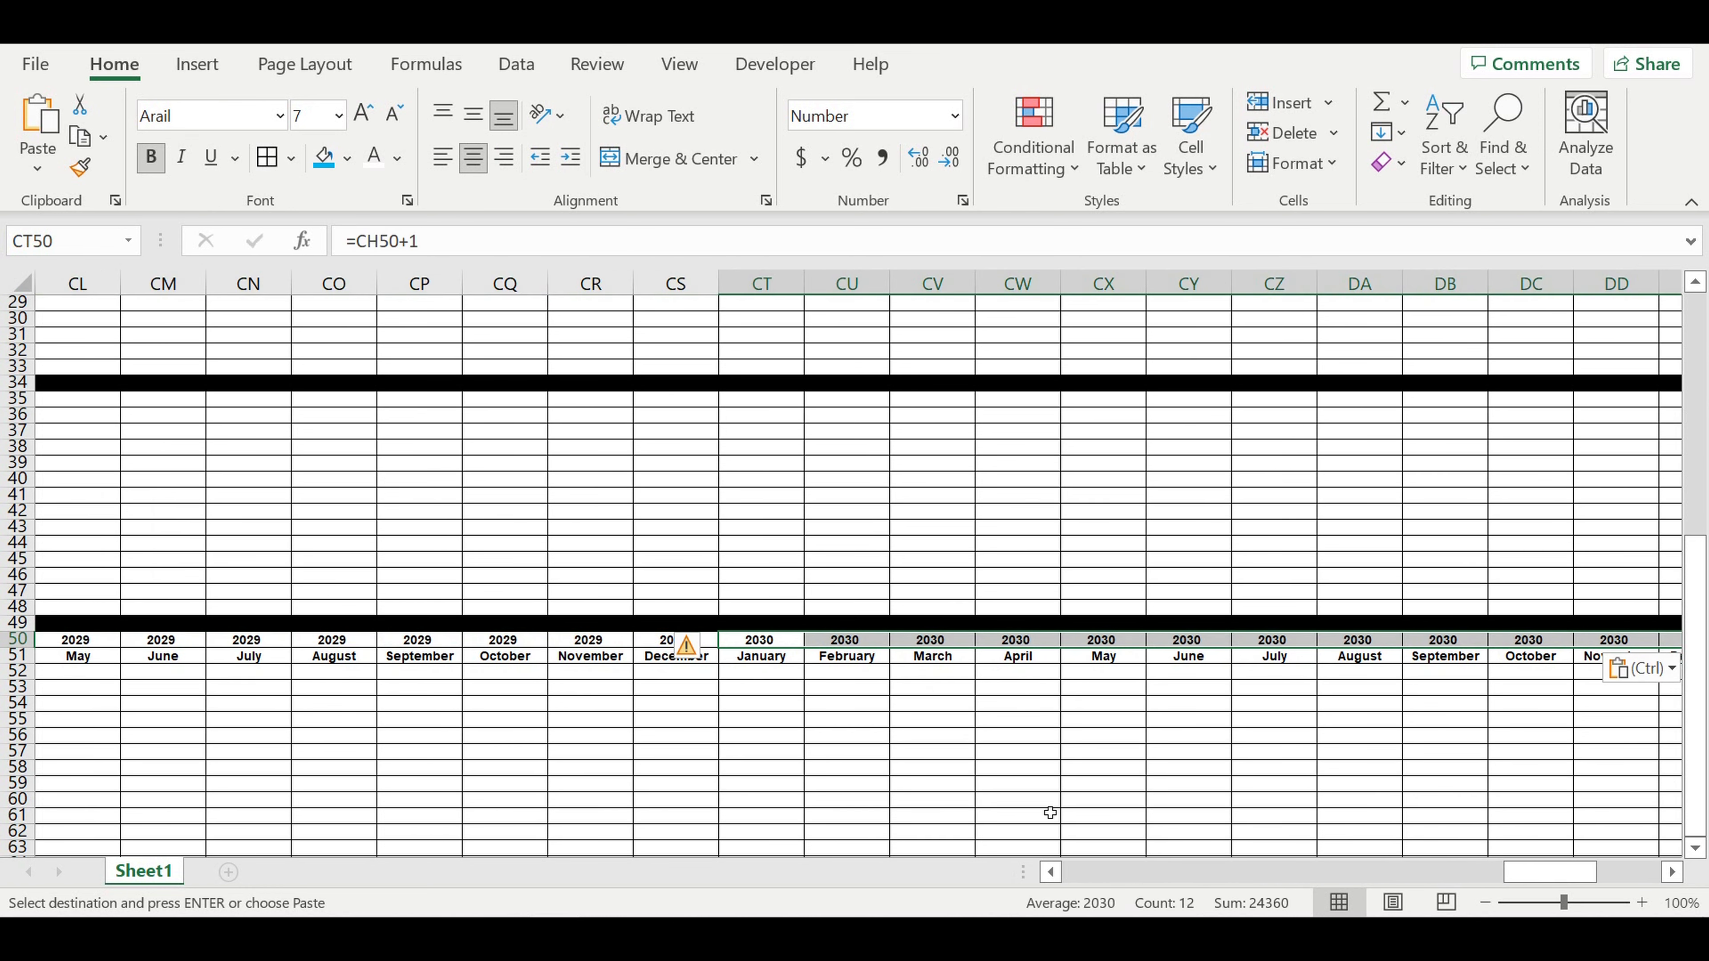
left_click_drag(1560, 879, 1616, 868)
key("ctrl+v")
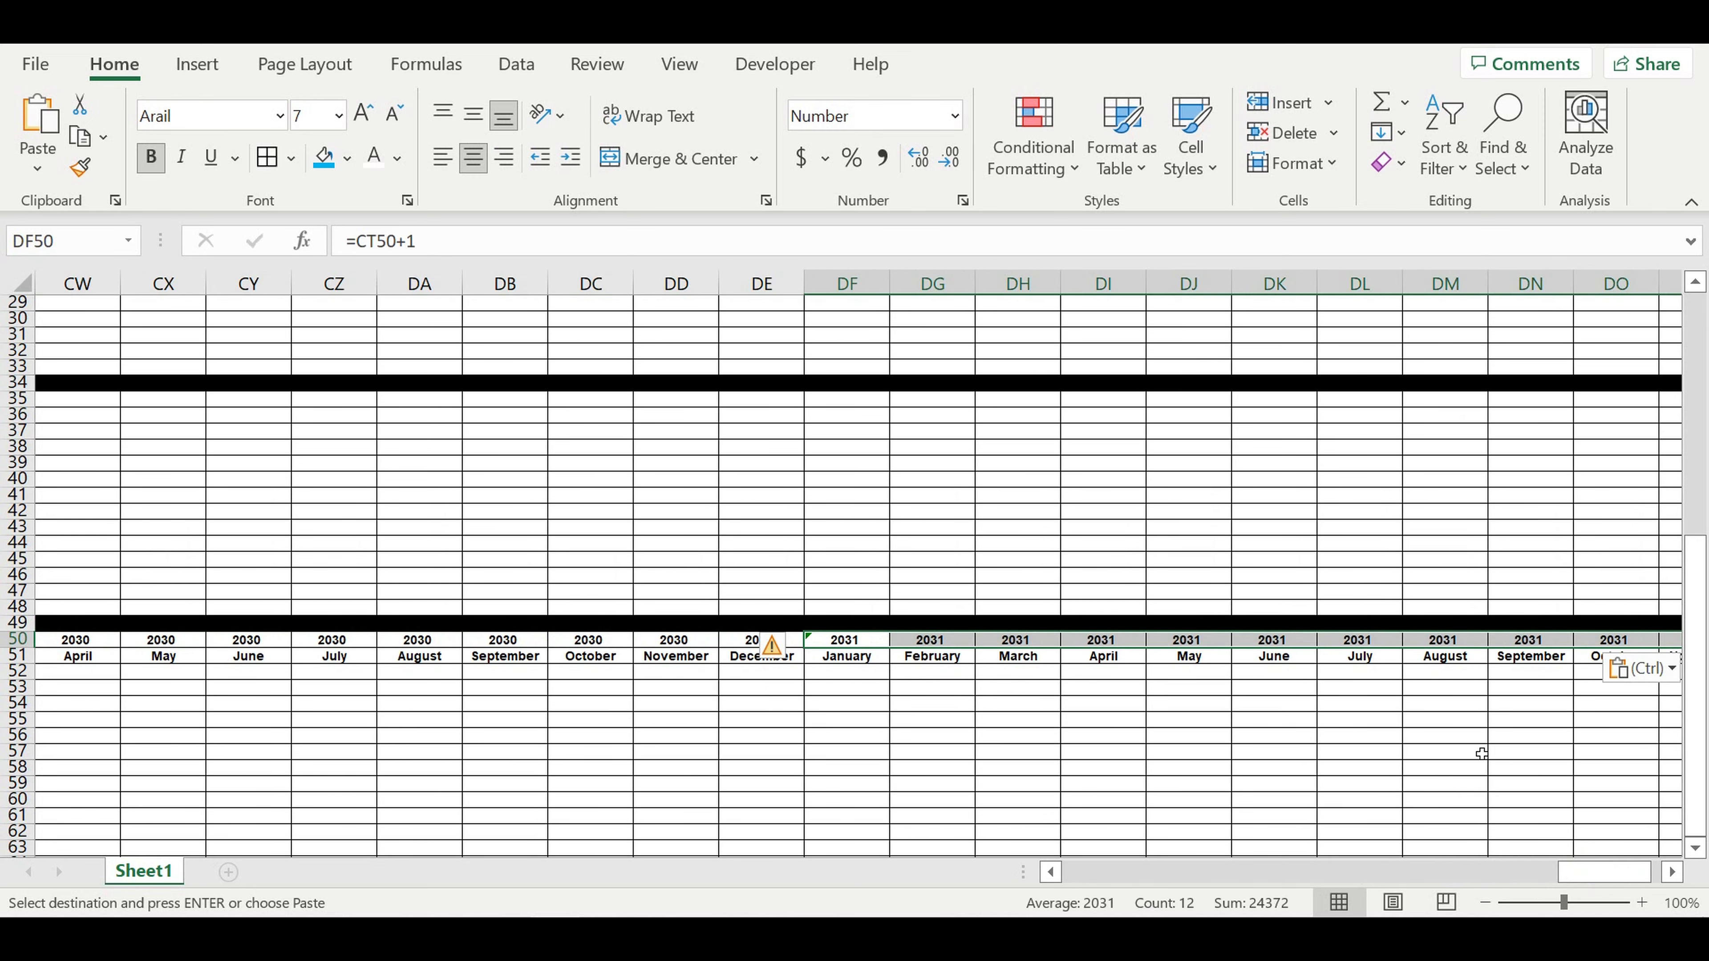
Fill the 2022 year cells B50:M50 with light blue and the months in B51:M51 with a paler blue
left_click_drag(1627, 872, 580, 739)
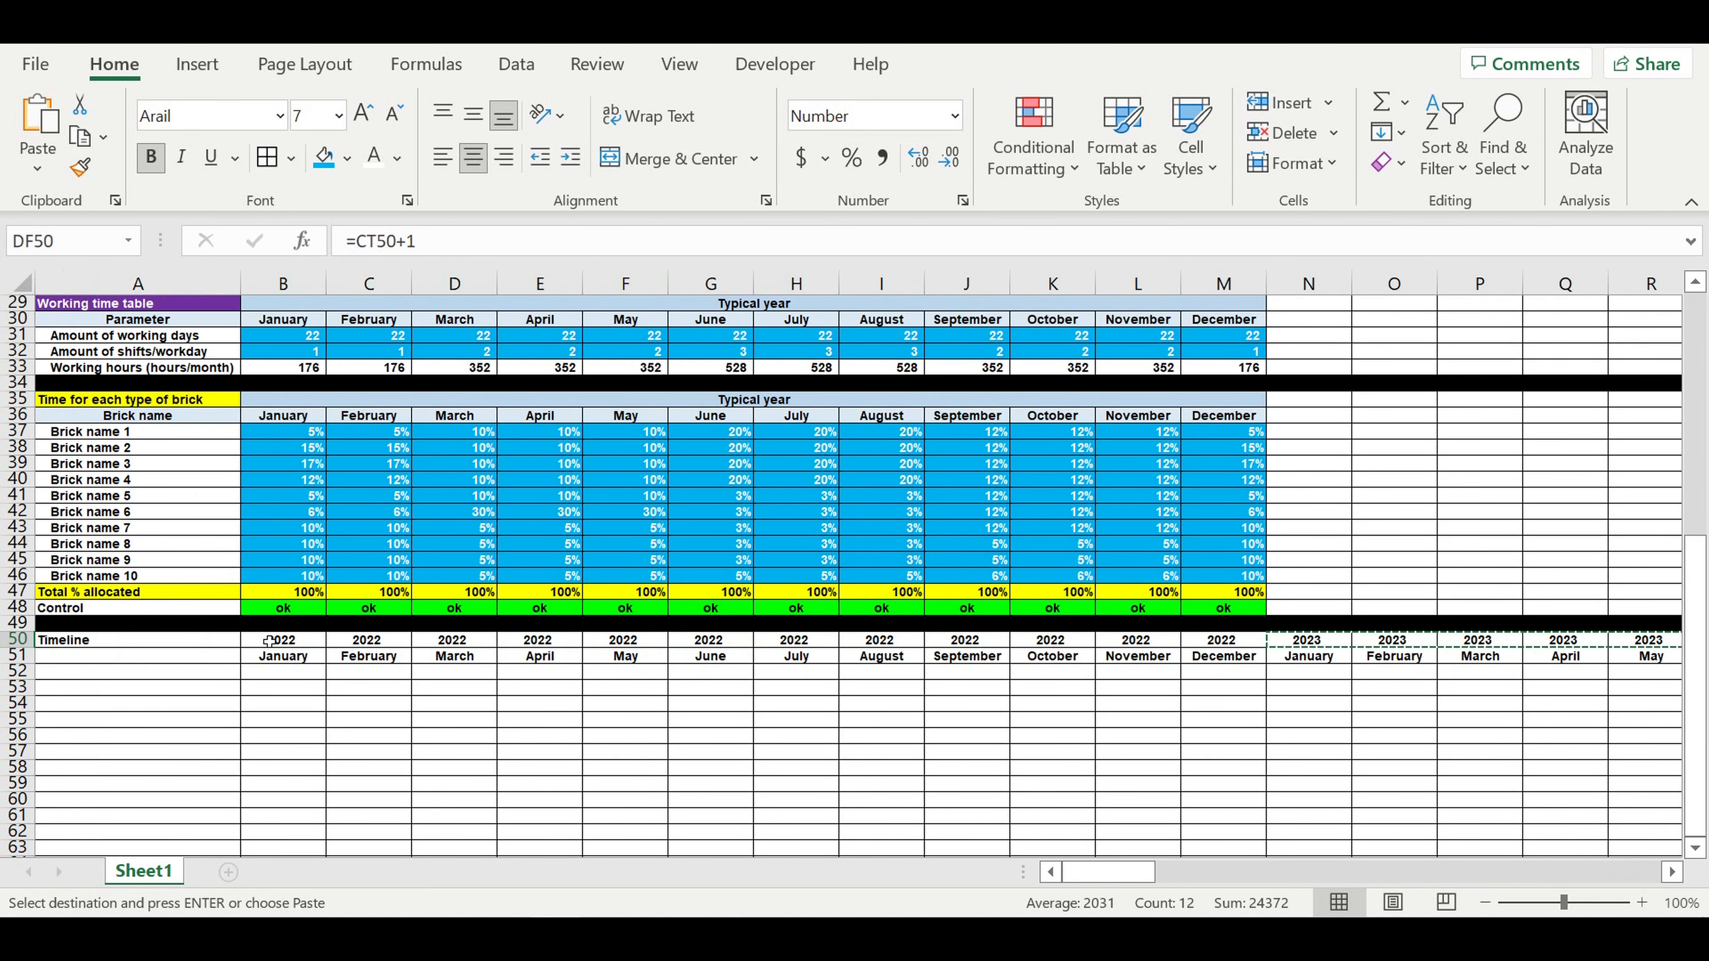
left_click_drag(269, 641, 1232, 640)
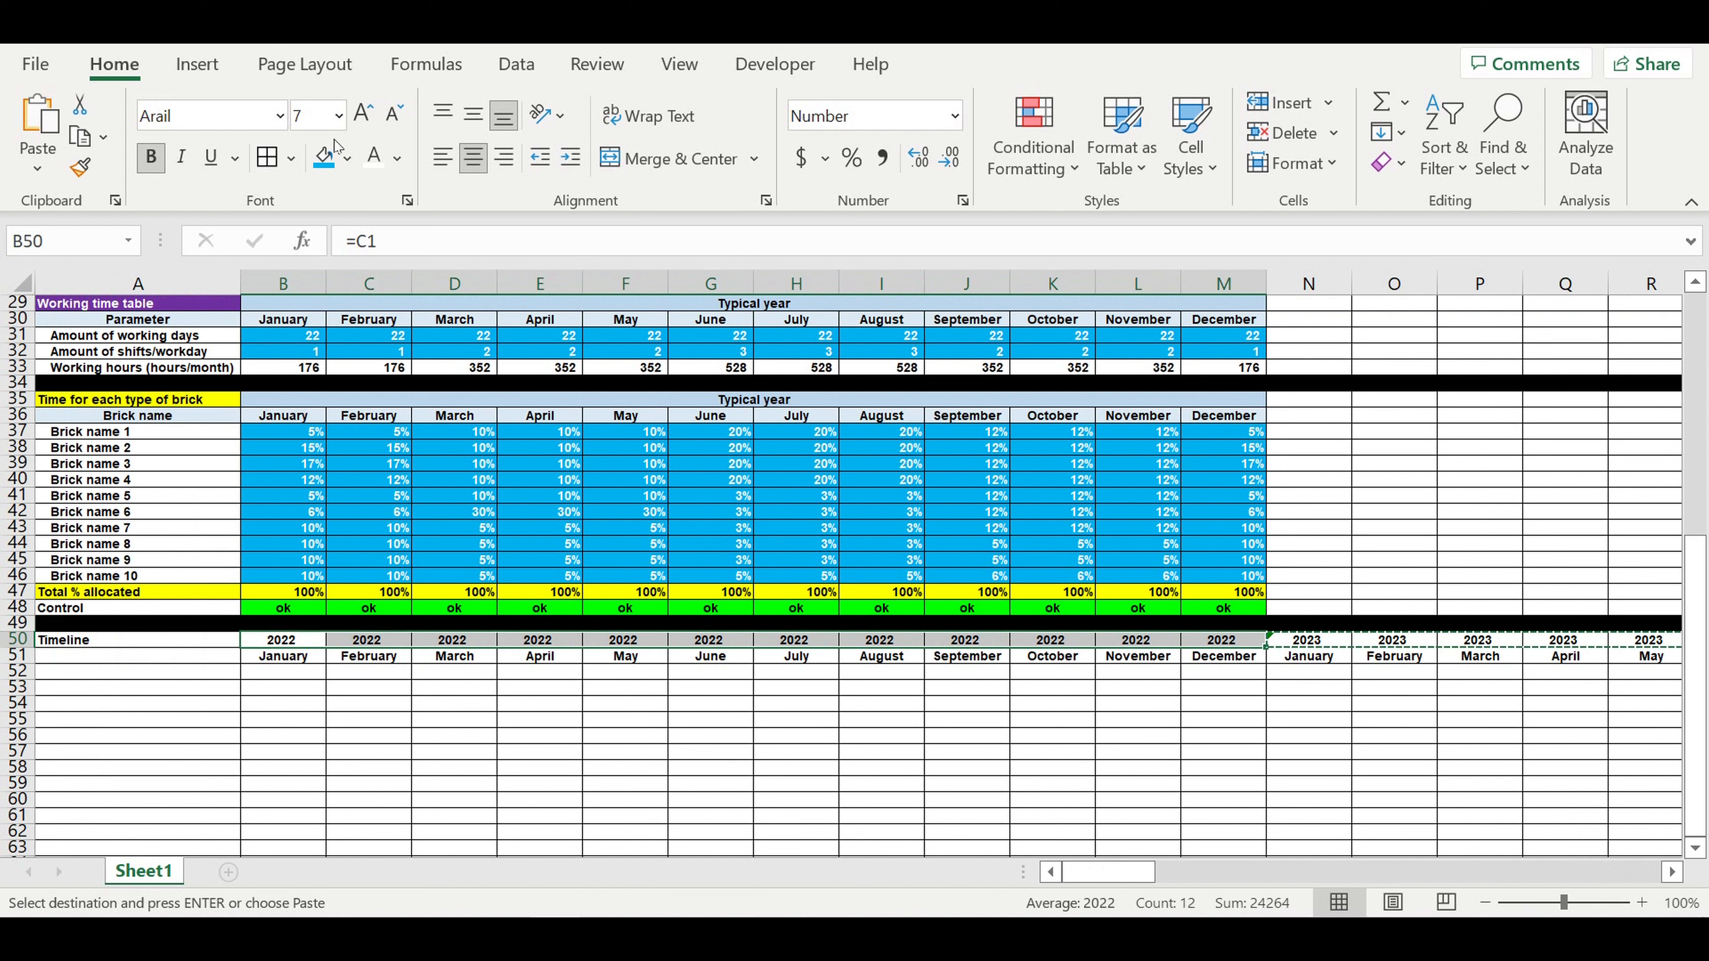
left_click(347, 165)
left_click(511, 279)
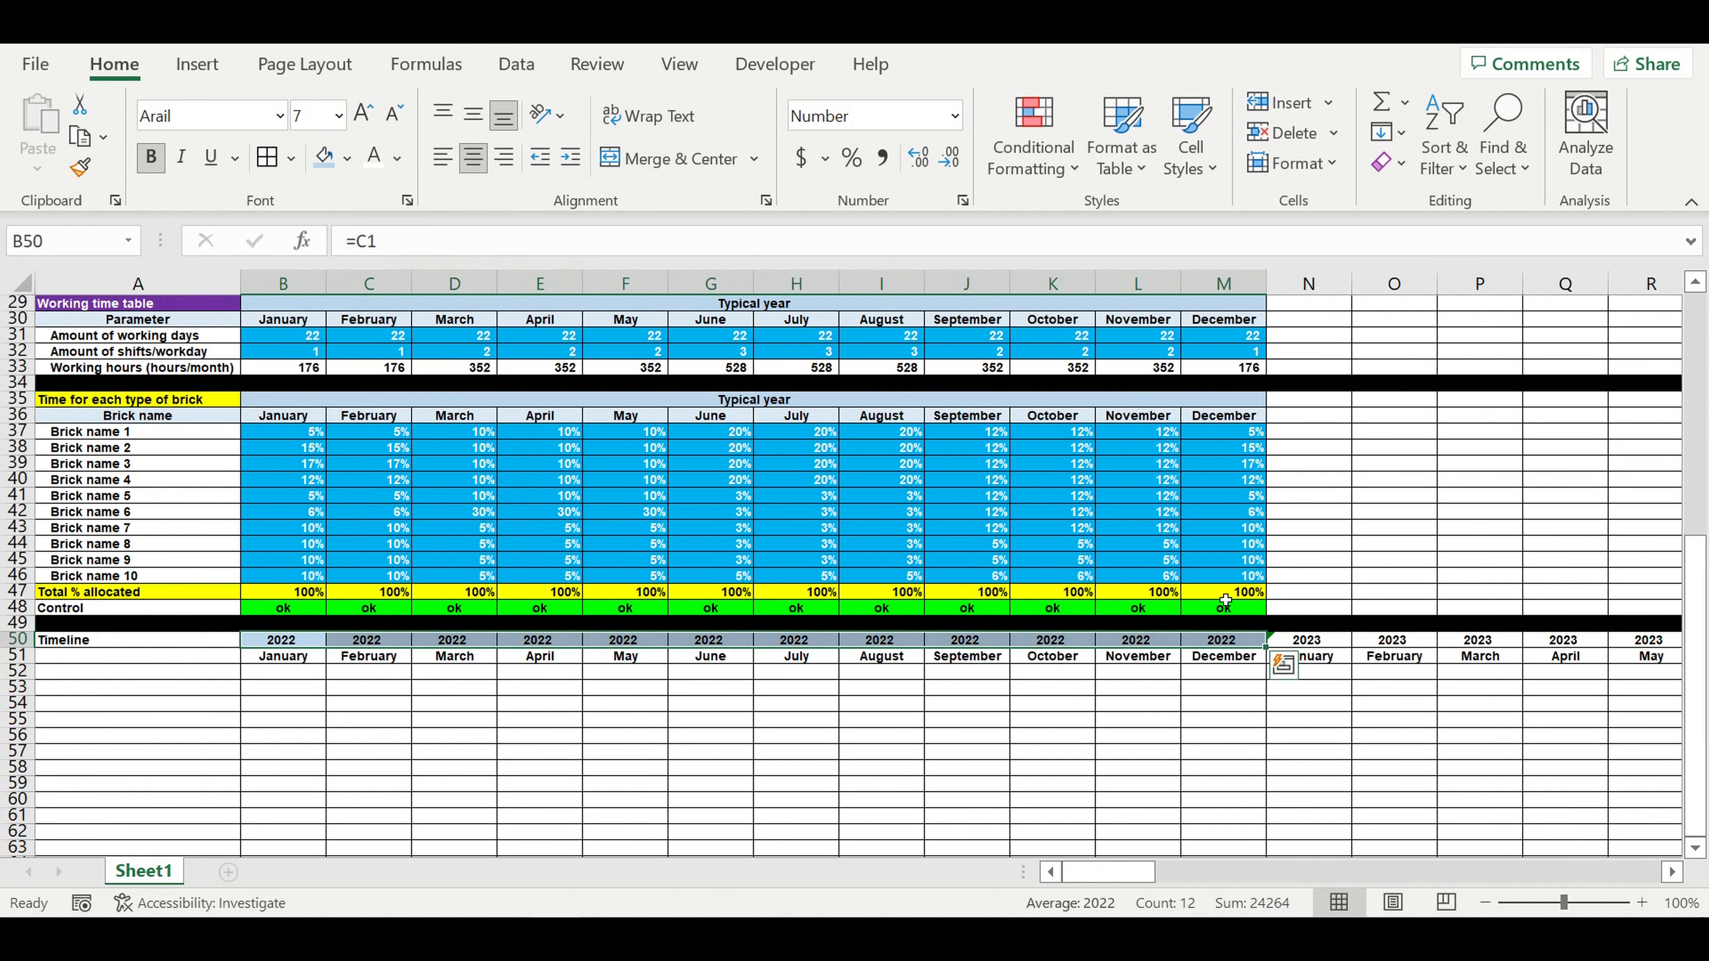
left_click_drag(1236, 665, 283, 657)
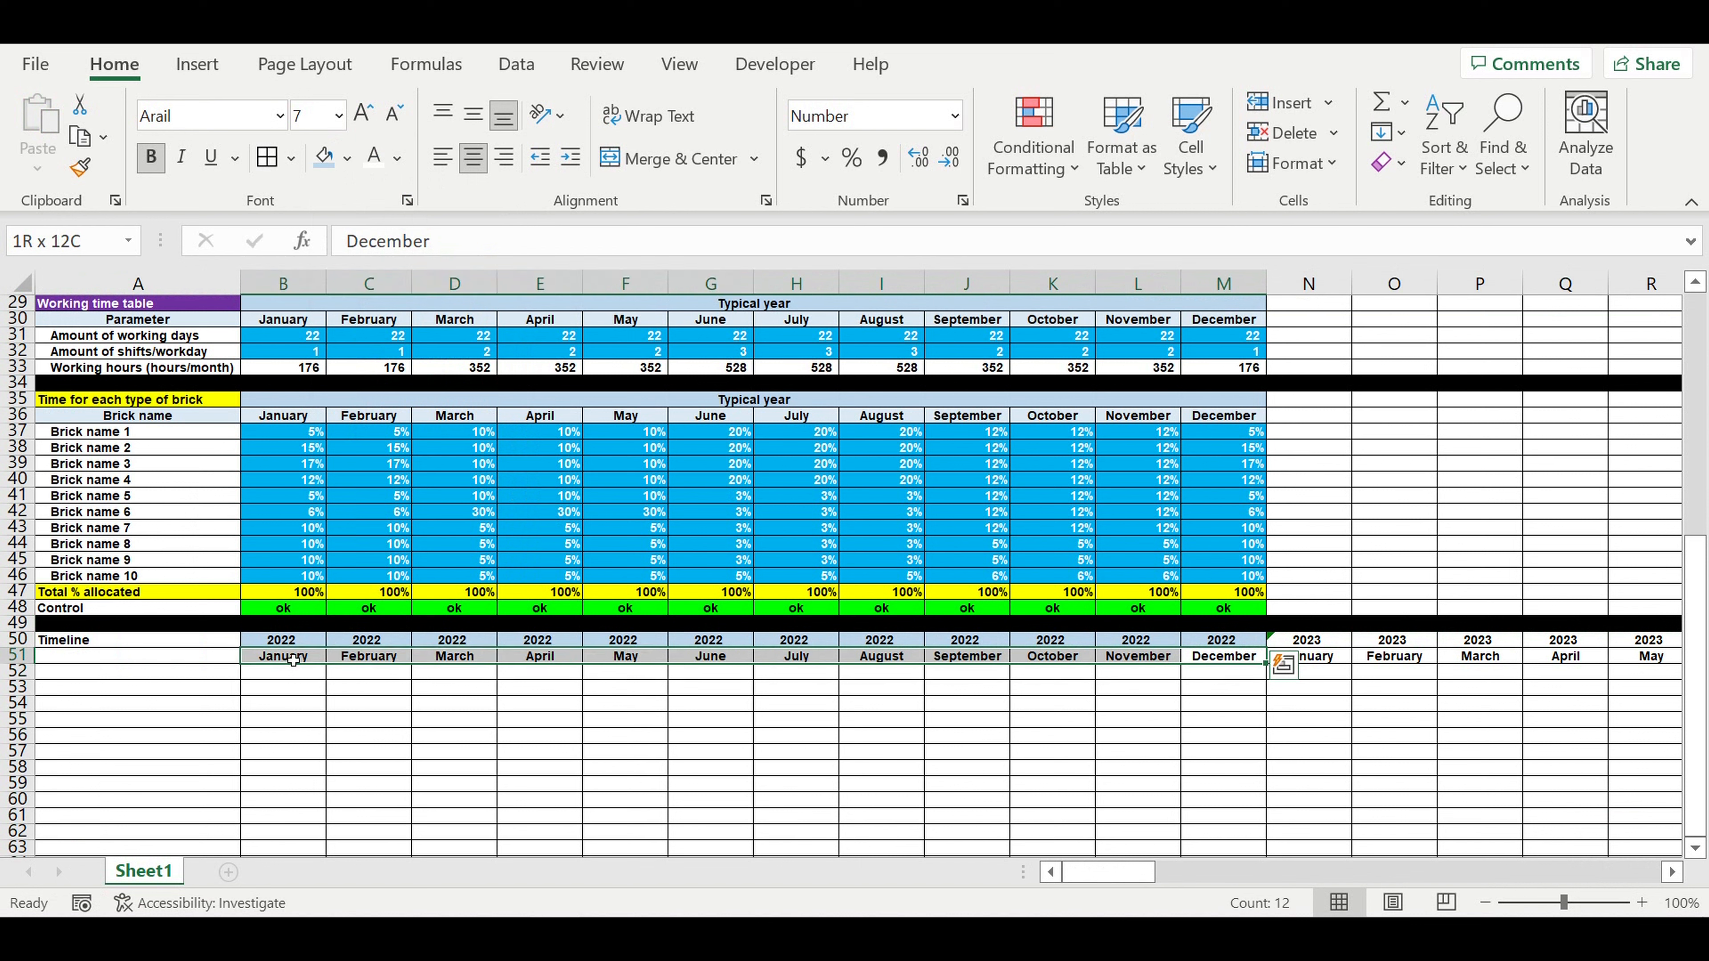
left_click(348, 161)
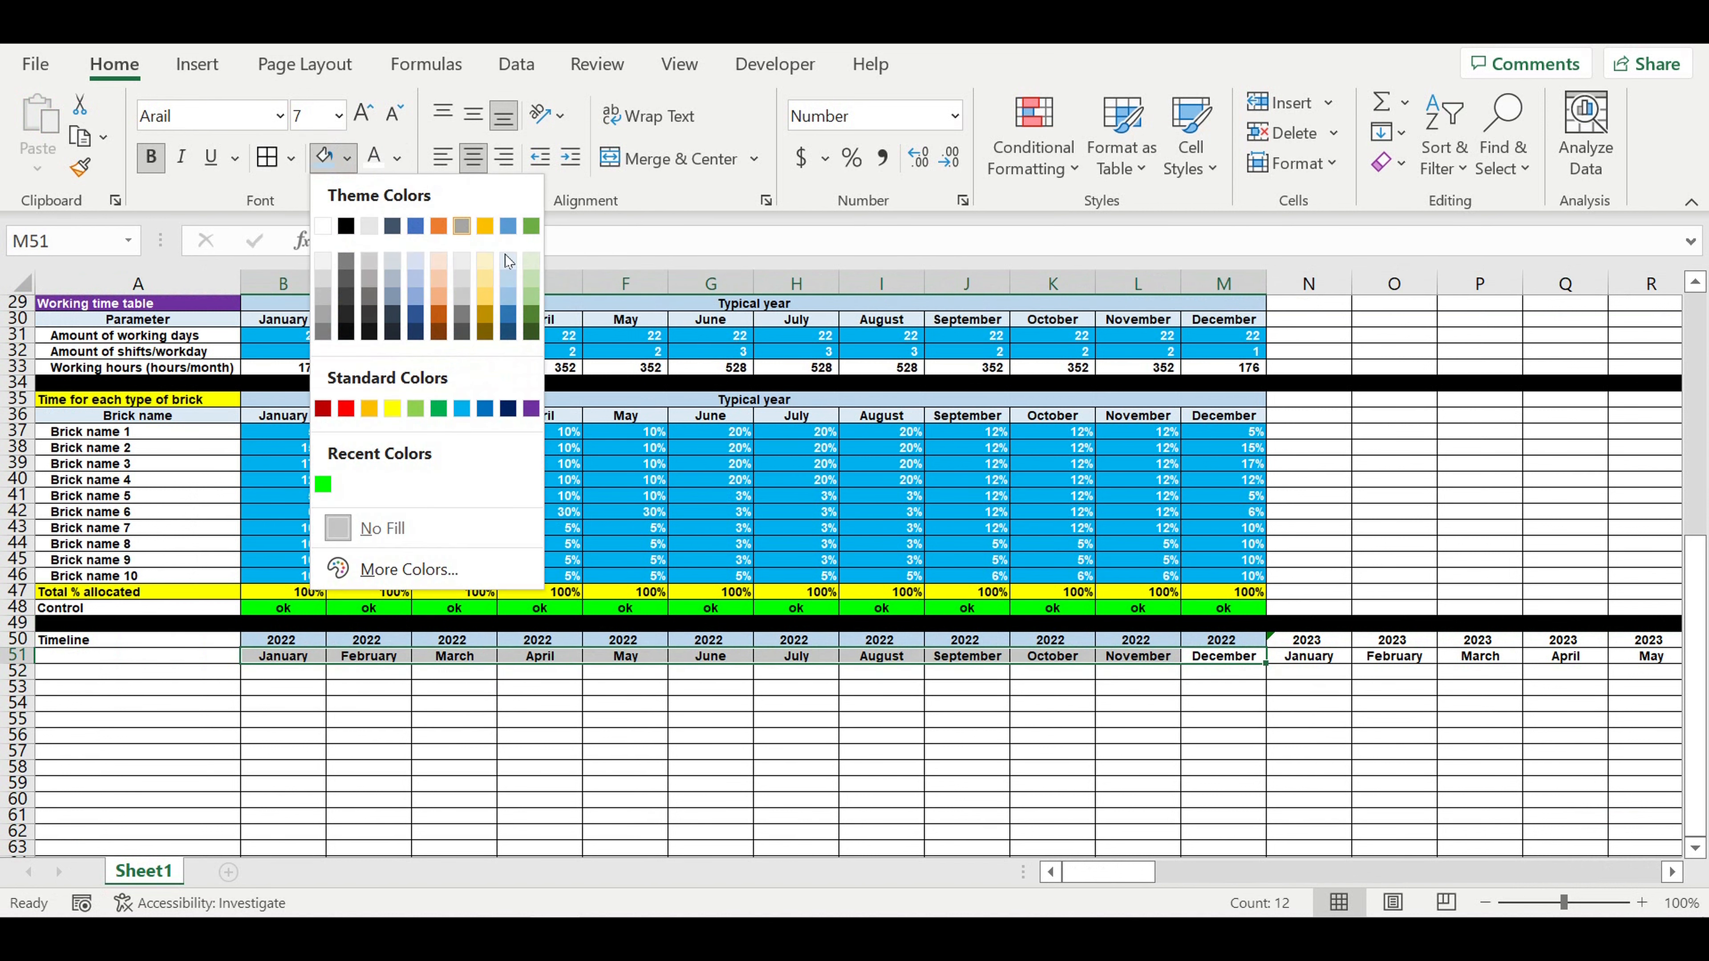
left_click(505, 259)
Fill the 2023 year cells N50:Y50 with light gold
left_click_drag(1308, 648, 973, 636)
left_click(352, 171)
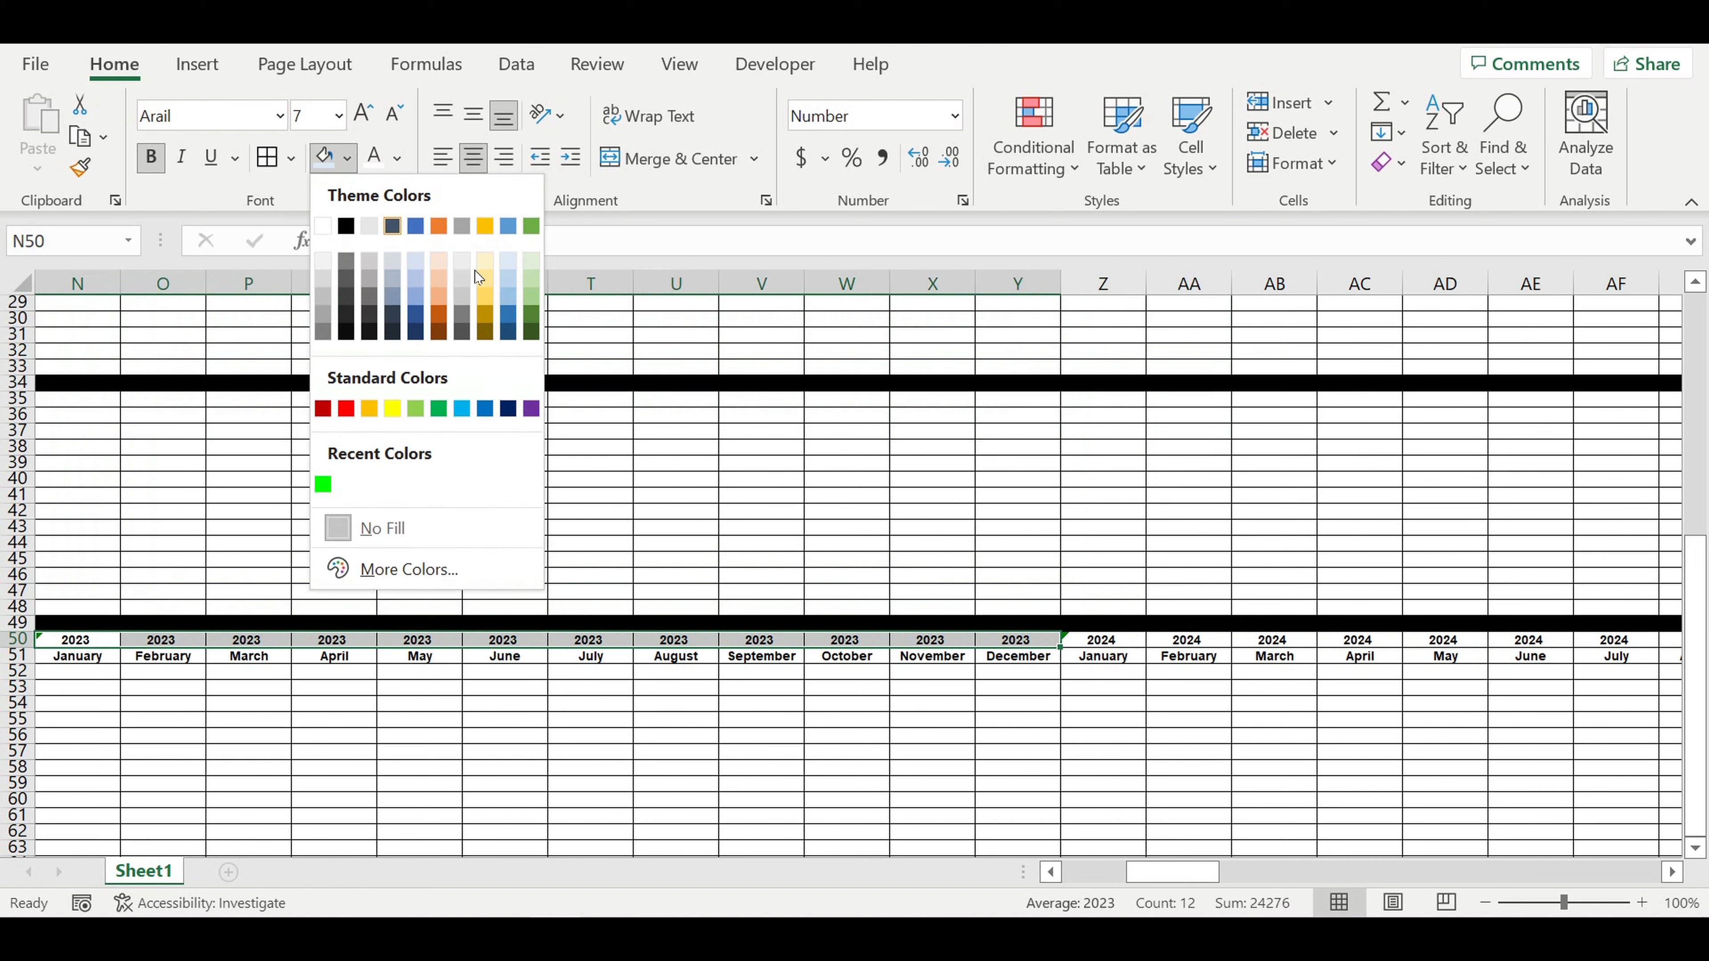
left_click(486, 276)
left_click(1009, 700)
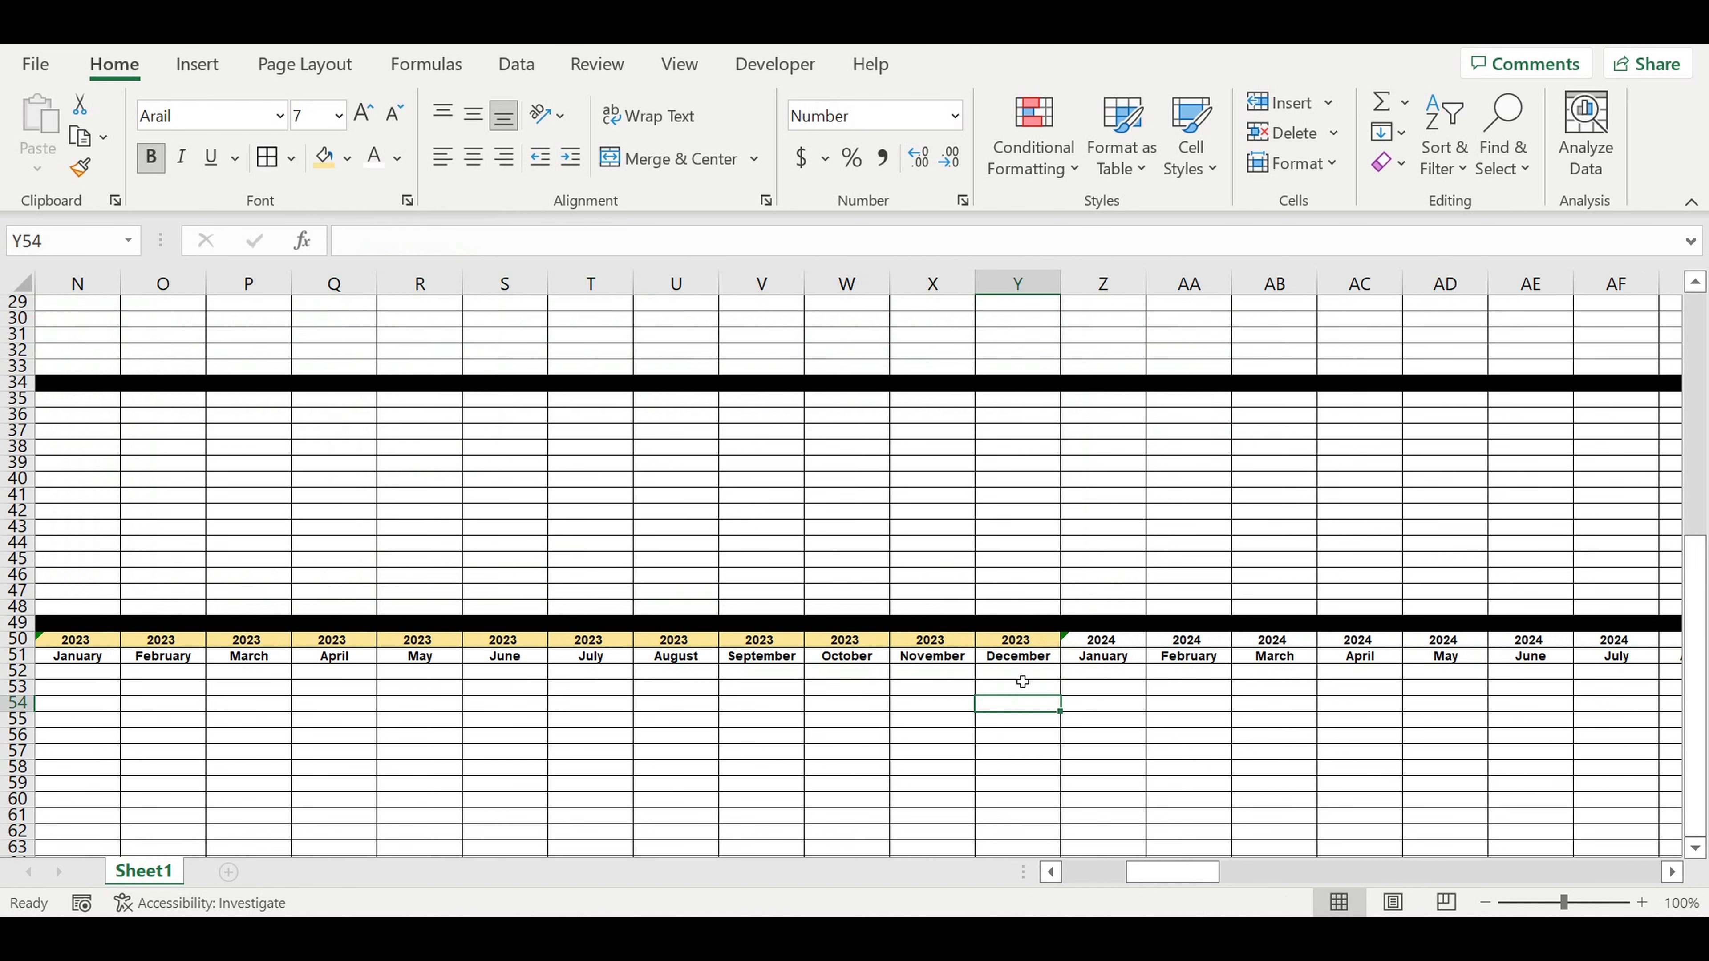
Fill the 2023 month cells N51:Y51 with a paler gold
left_click_drag(1022, 669, 434, 660)
left_click(347, 159)
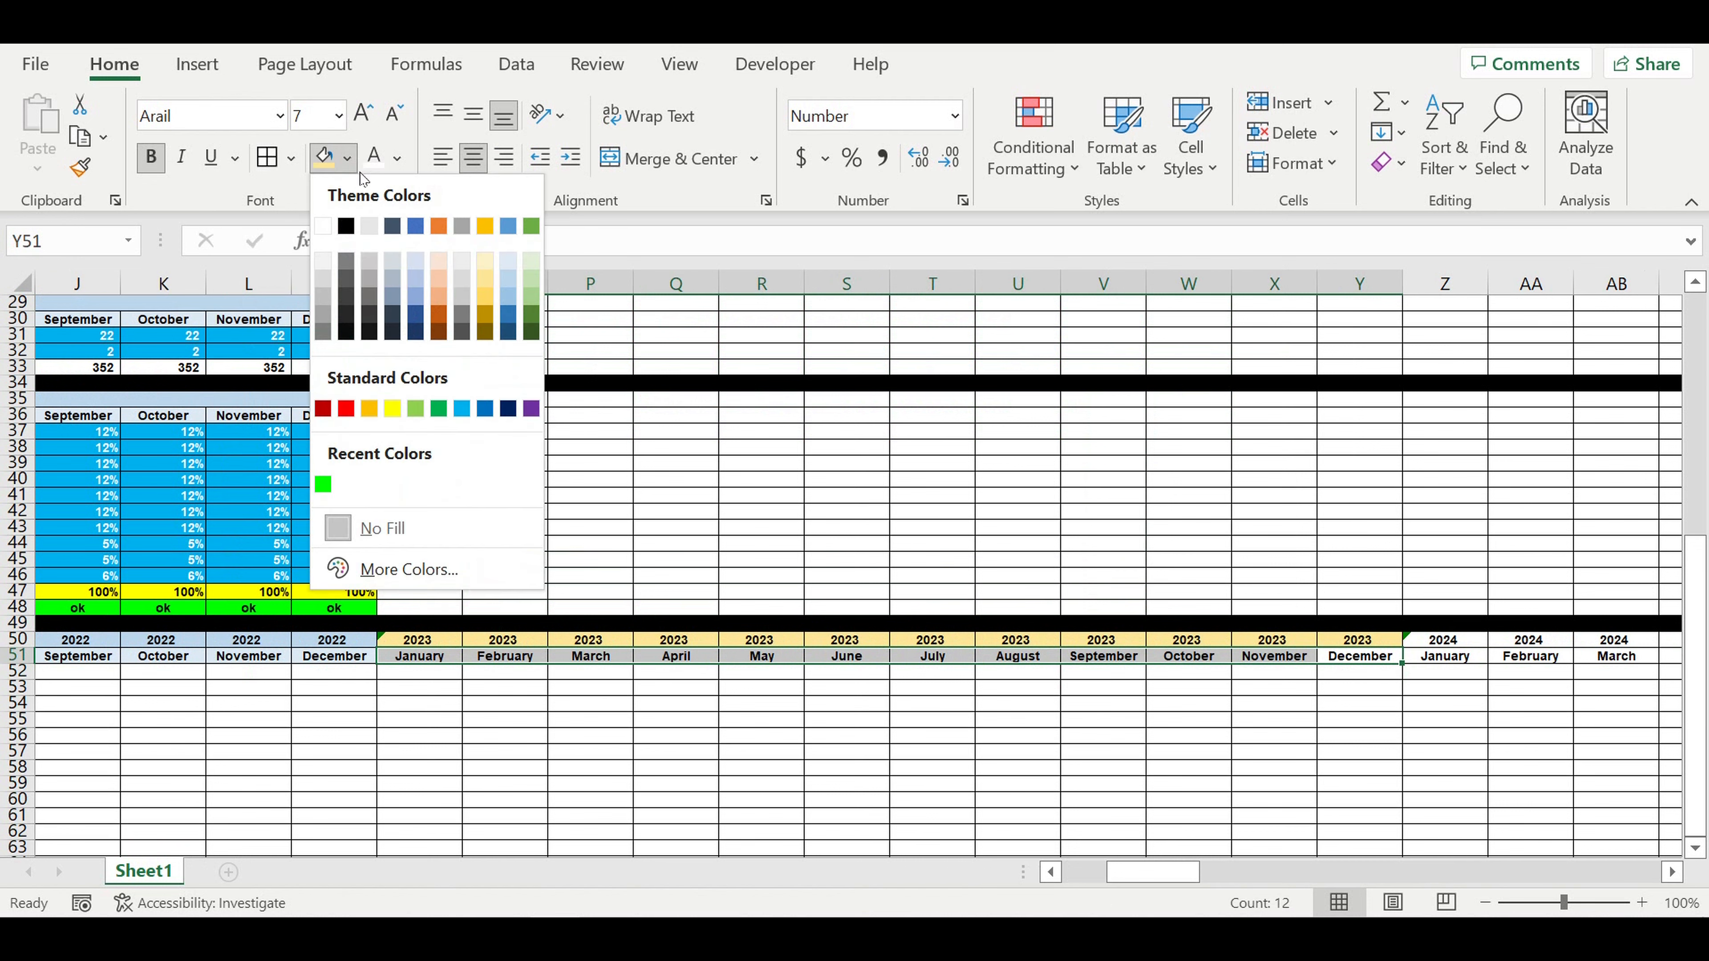
left_click(484, 262)
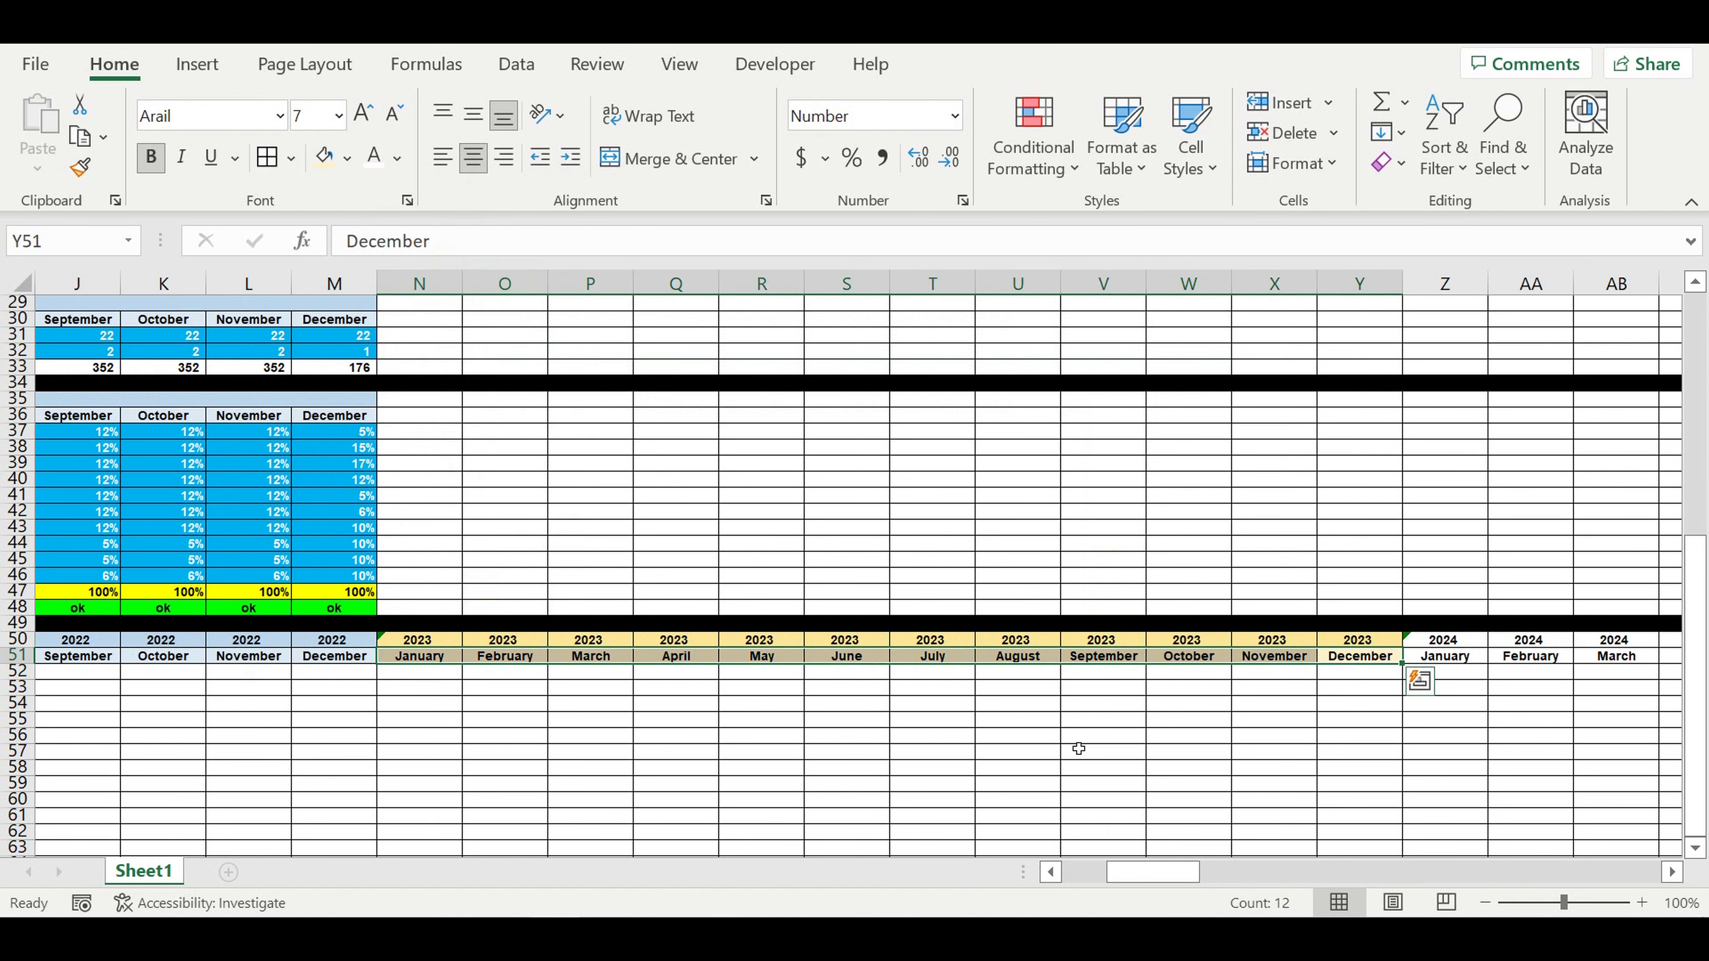
left_click(1094, 736)
Copy the coloured 2022–2023 block B50:Y51 and paste only its formatting at Z50 for 2024 and 2025
left_click_drag(1375, 656, 289, 641)
right_click(290, 641)
left_click(355, 164)
scroll(937, 644, "right", 5)
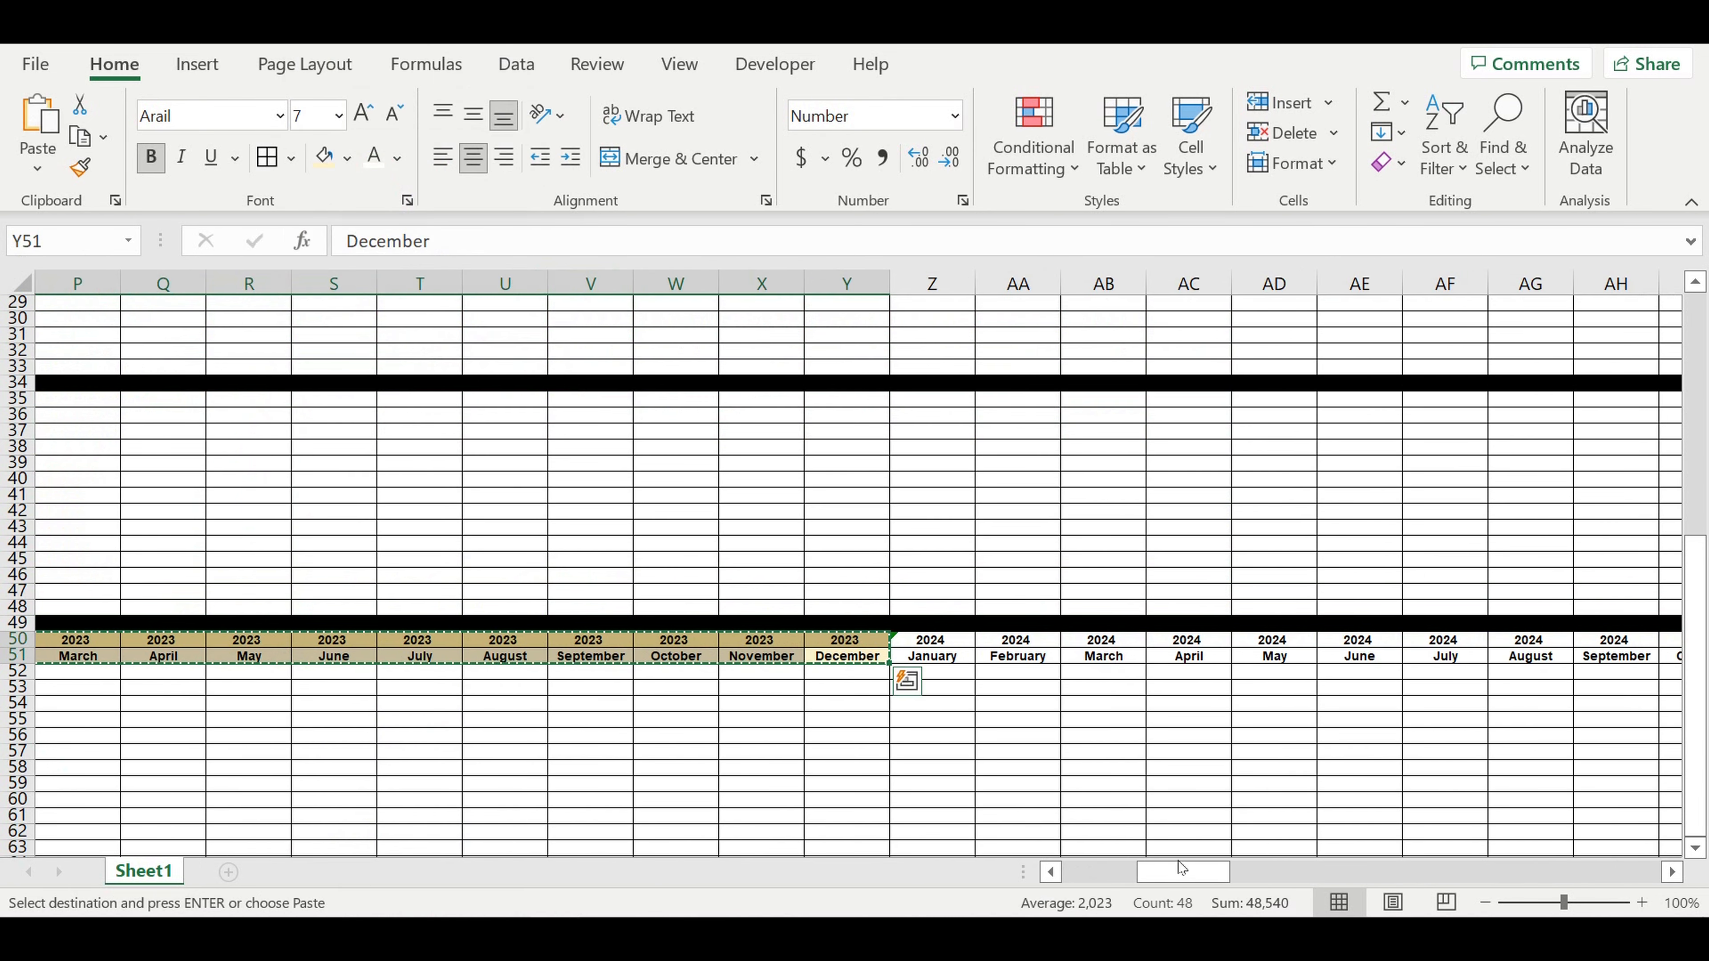
left_click(937, 644)
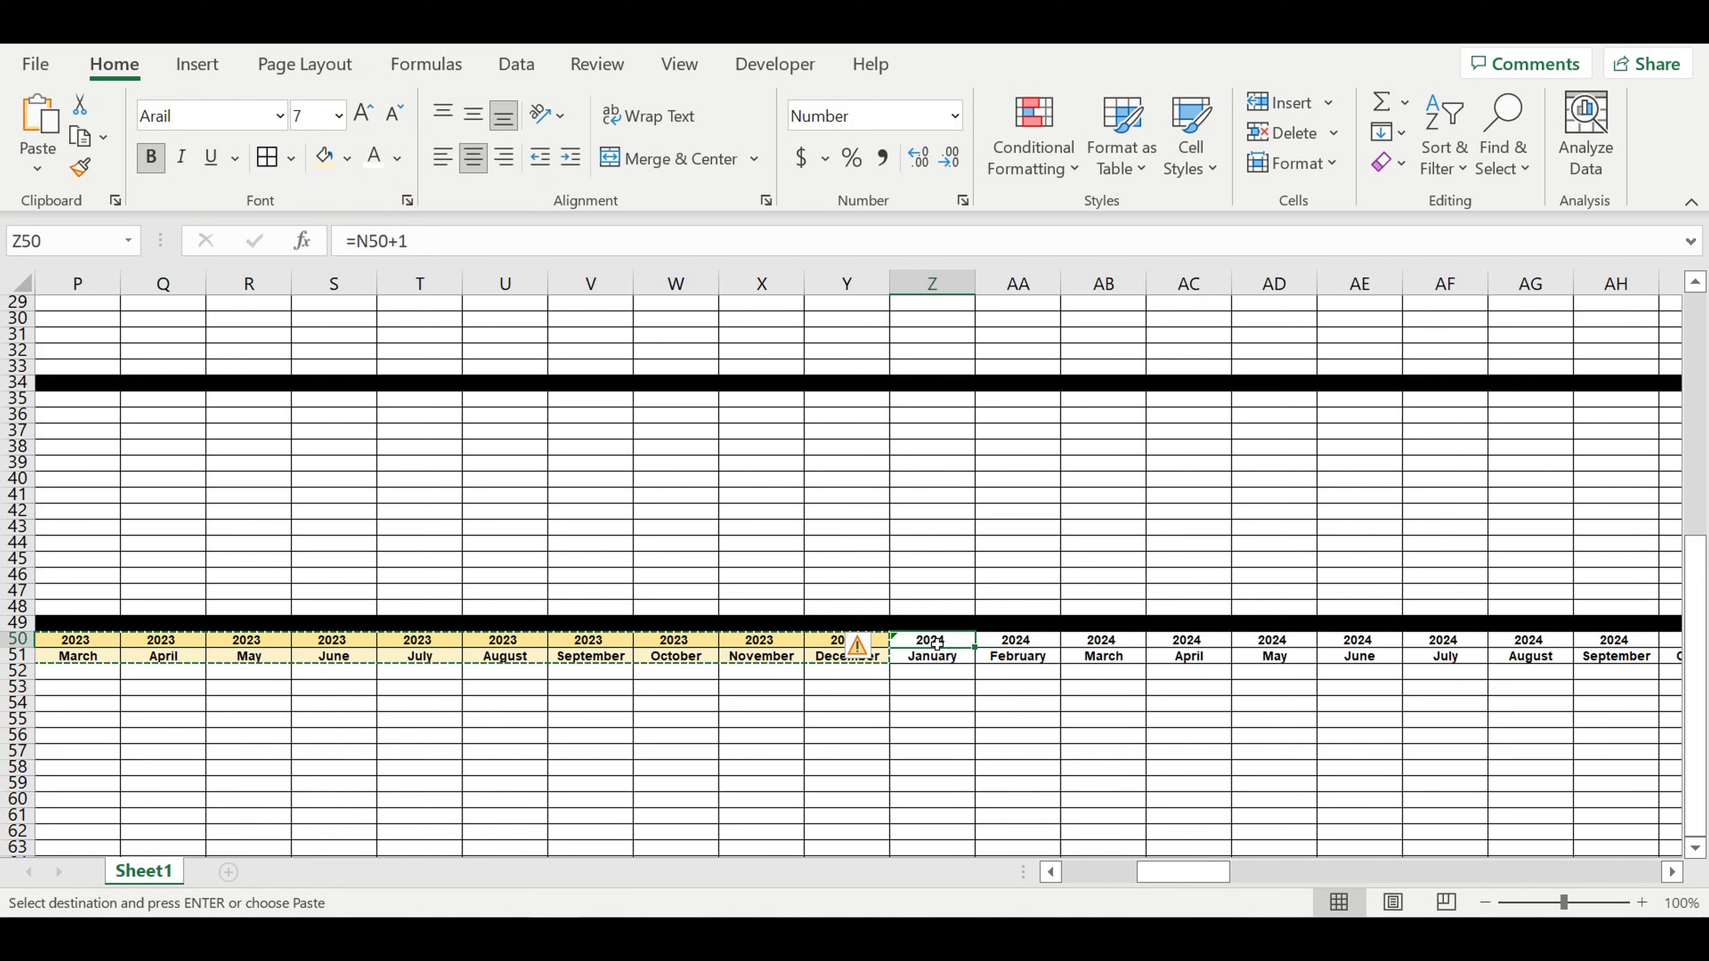
right_click(935, 644)
left_click(1153, 287)
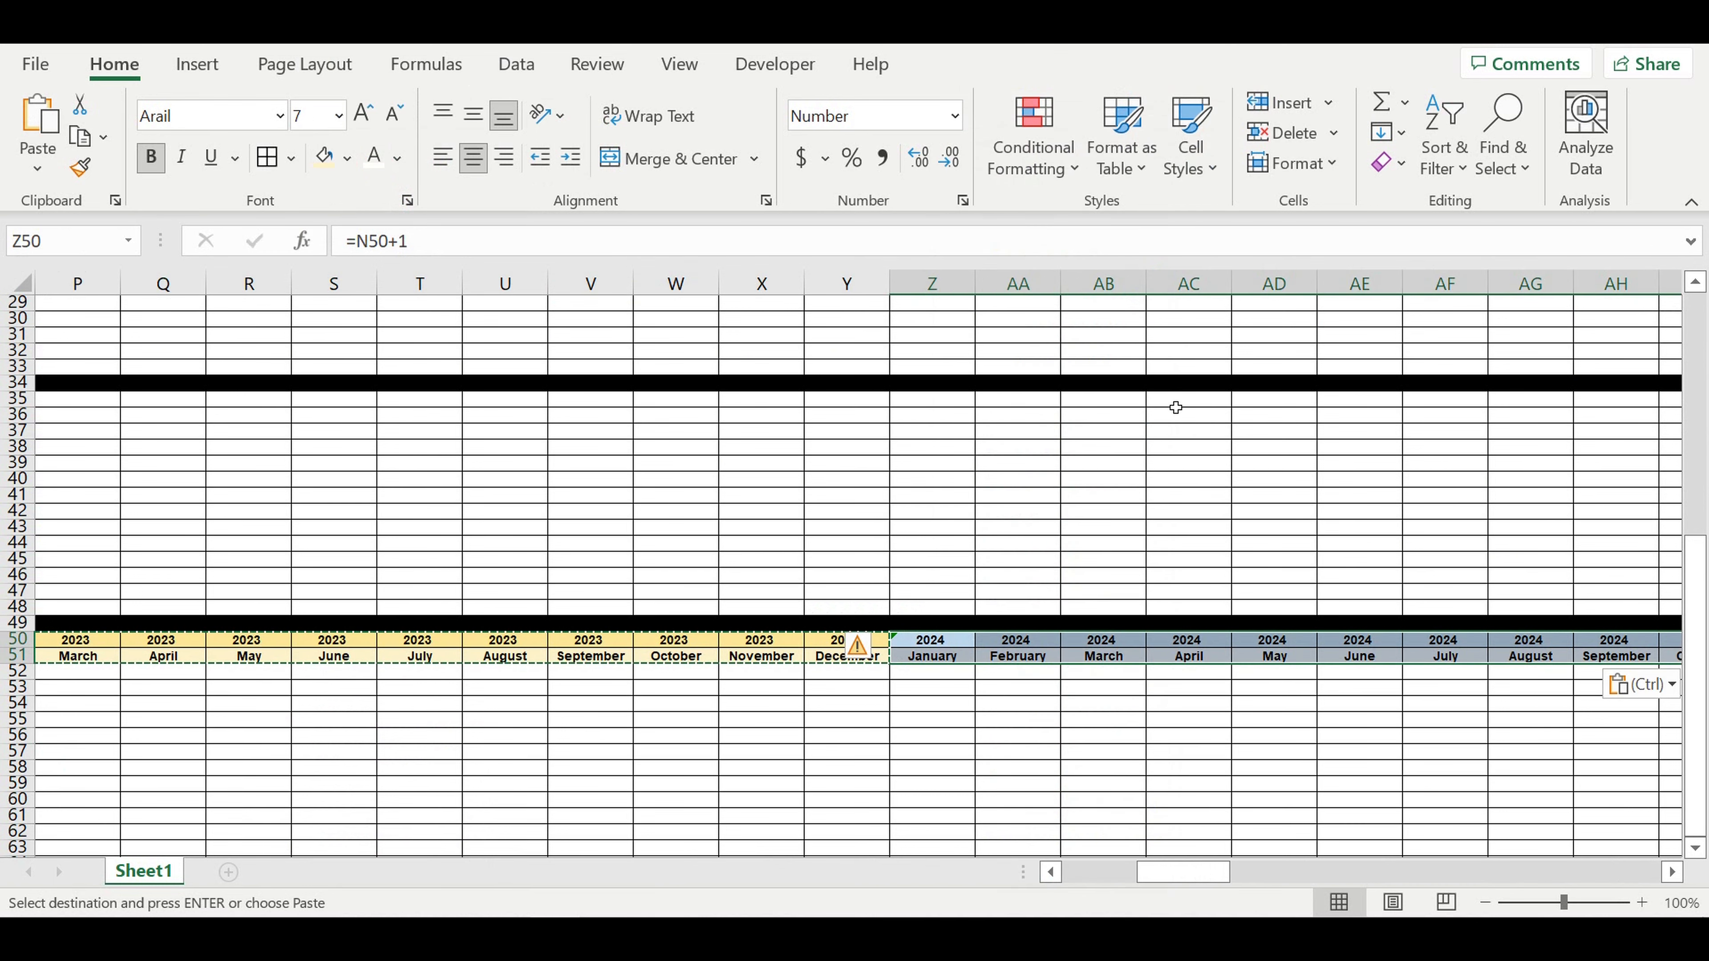
Paste only the copied formatting at AX50 and BV50 to colour the years 2026 to 2029
left_click_drag(1191, 879, 1346, 870)
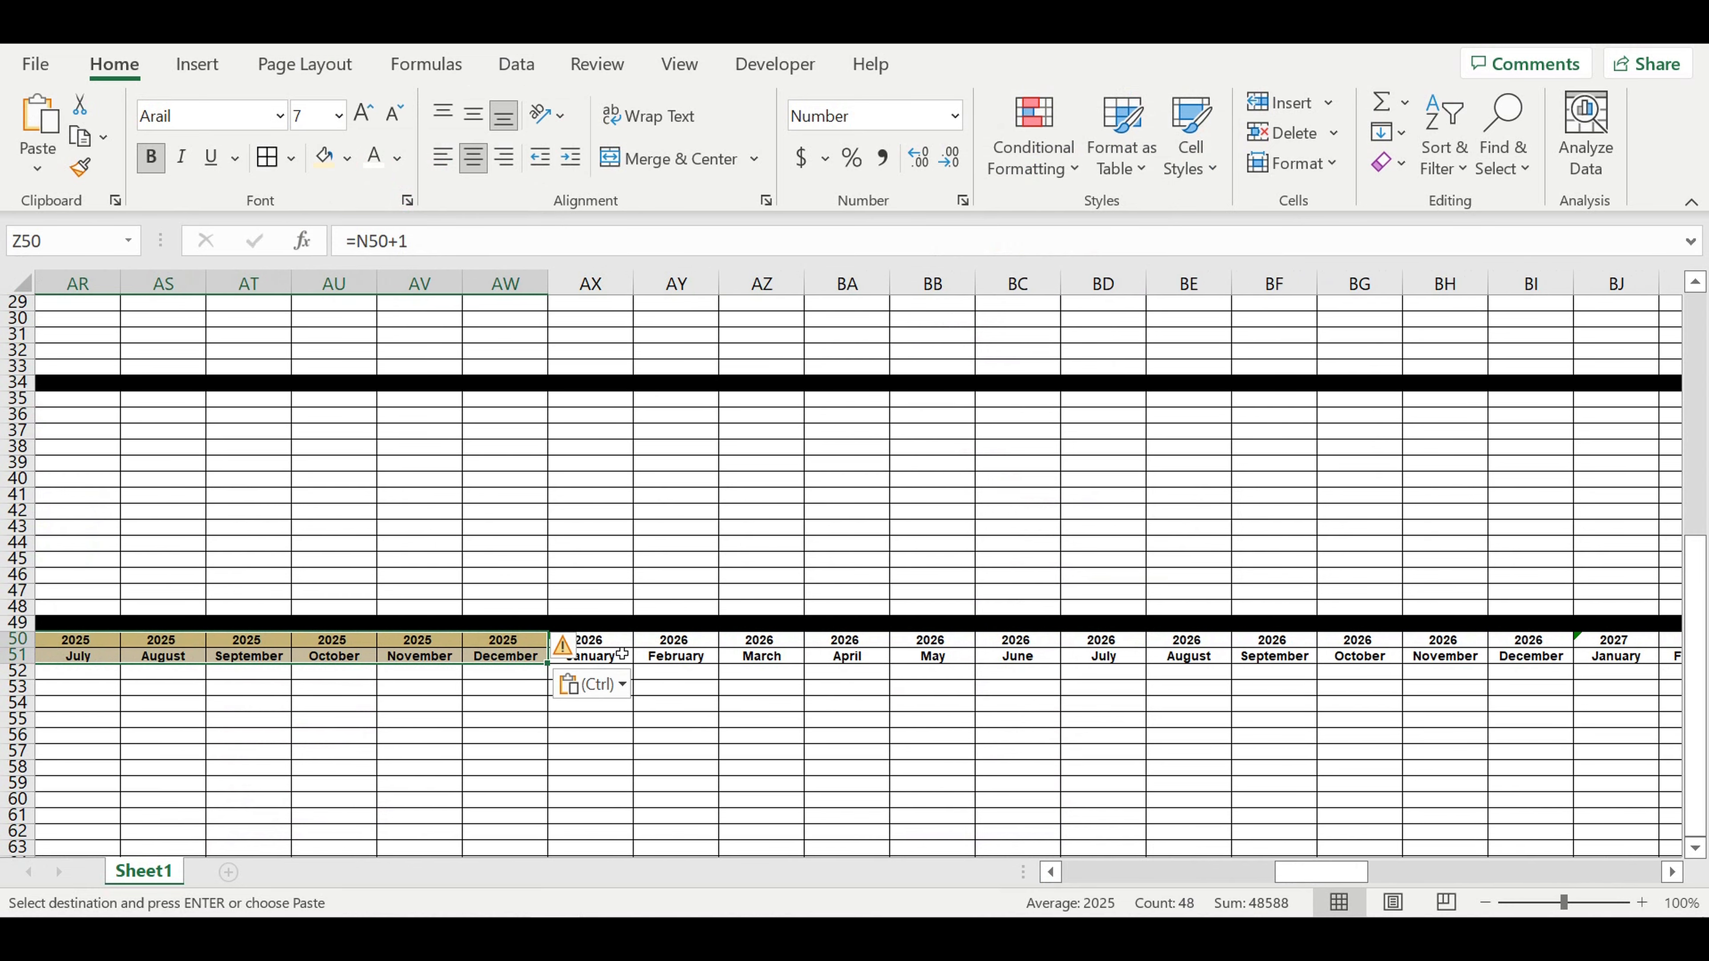
right_click(596, 647)
left_click(823, 290)
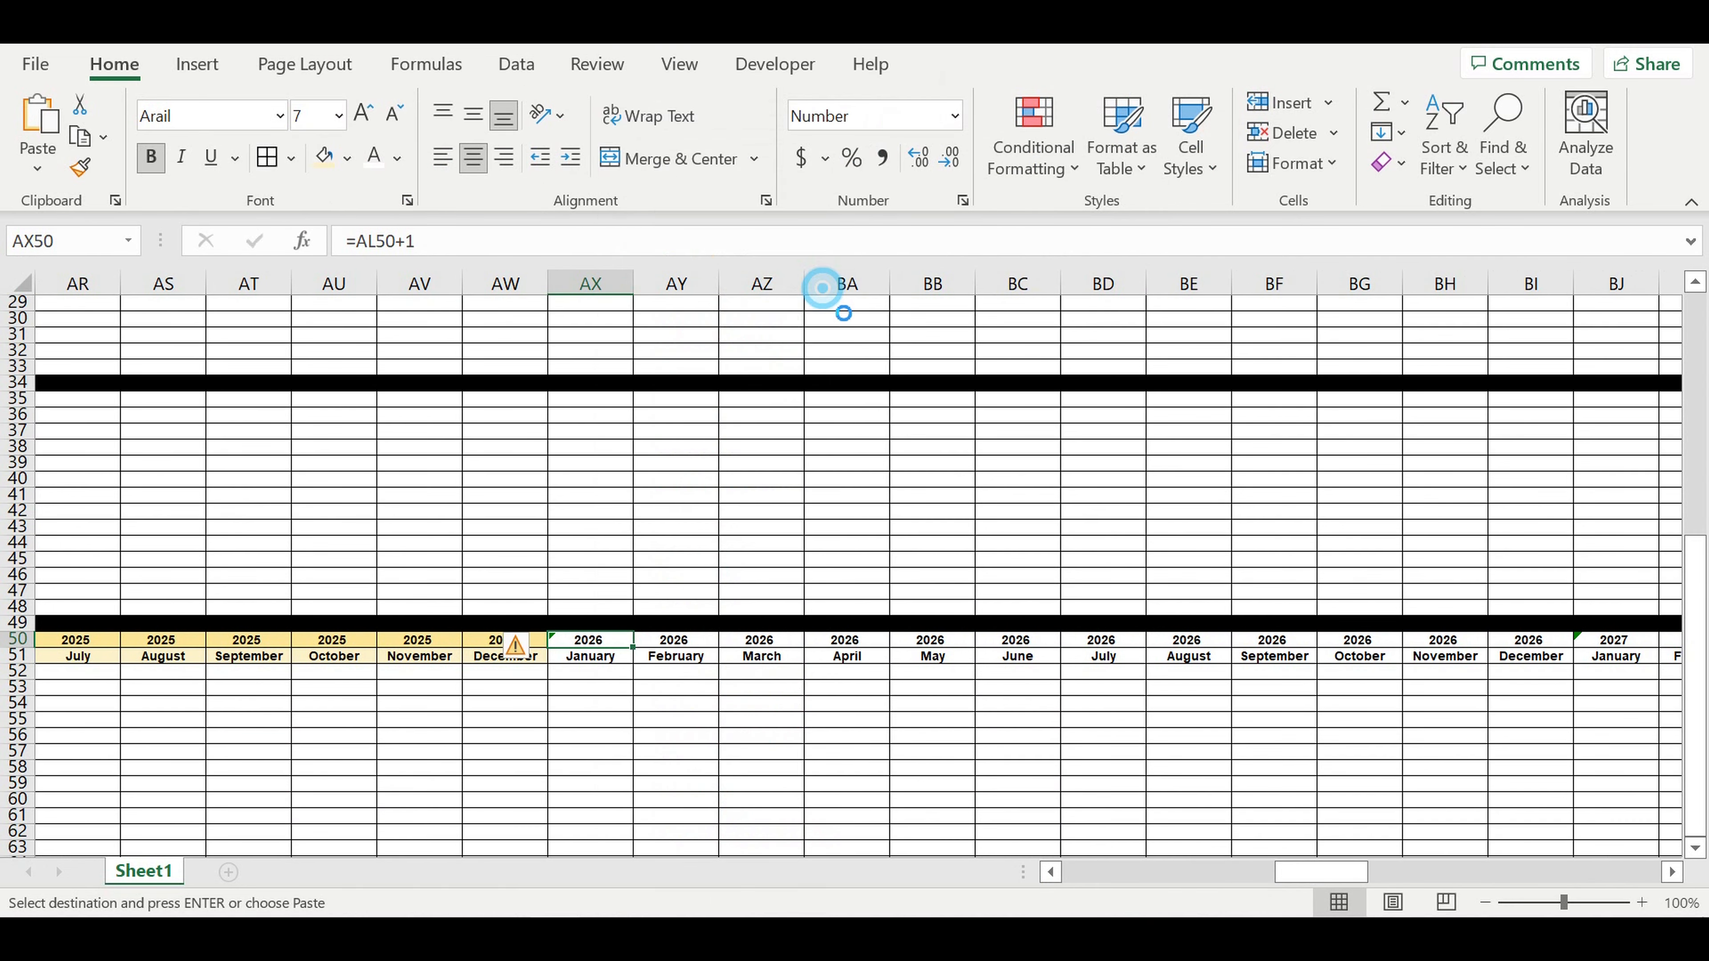
left_click_drag(1336, 869, 1445, 871)
left_click(767, 645)
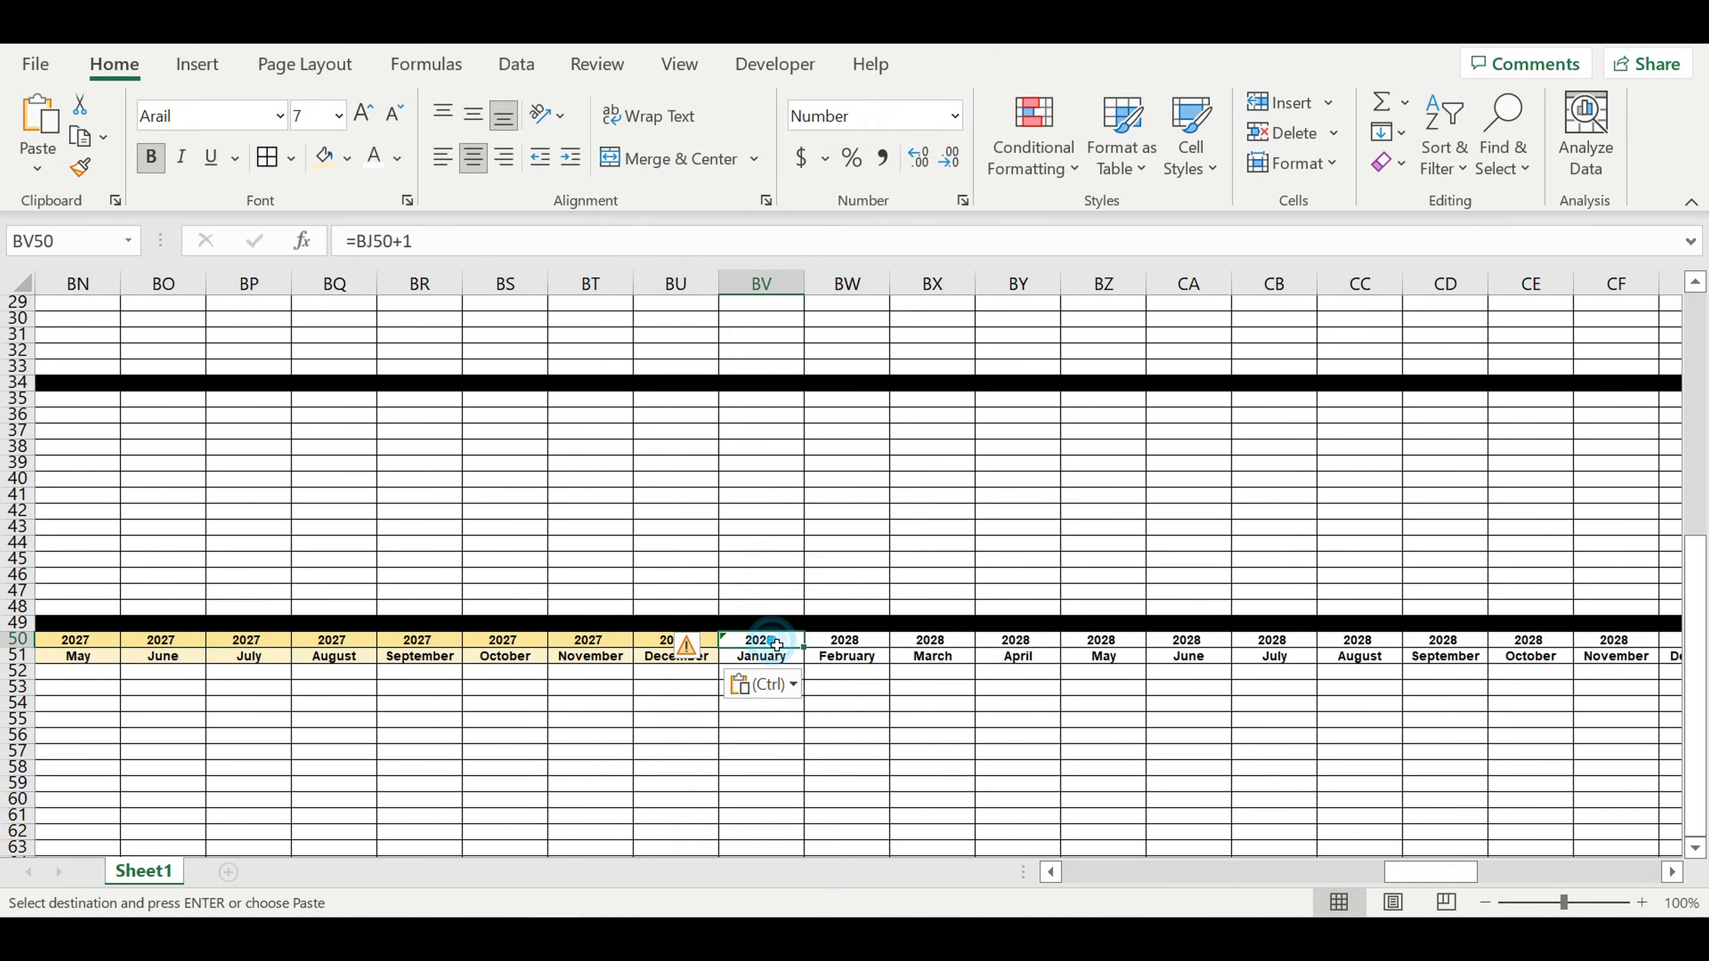
right_click(770, 645)
left_click(992, 288)
Paste only the copied formatting at CT50 to colour the years 2030 and 2031
left_click_drag(1386, 872, 1561, 869)
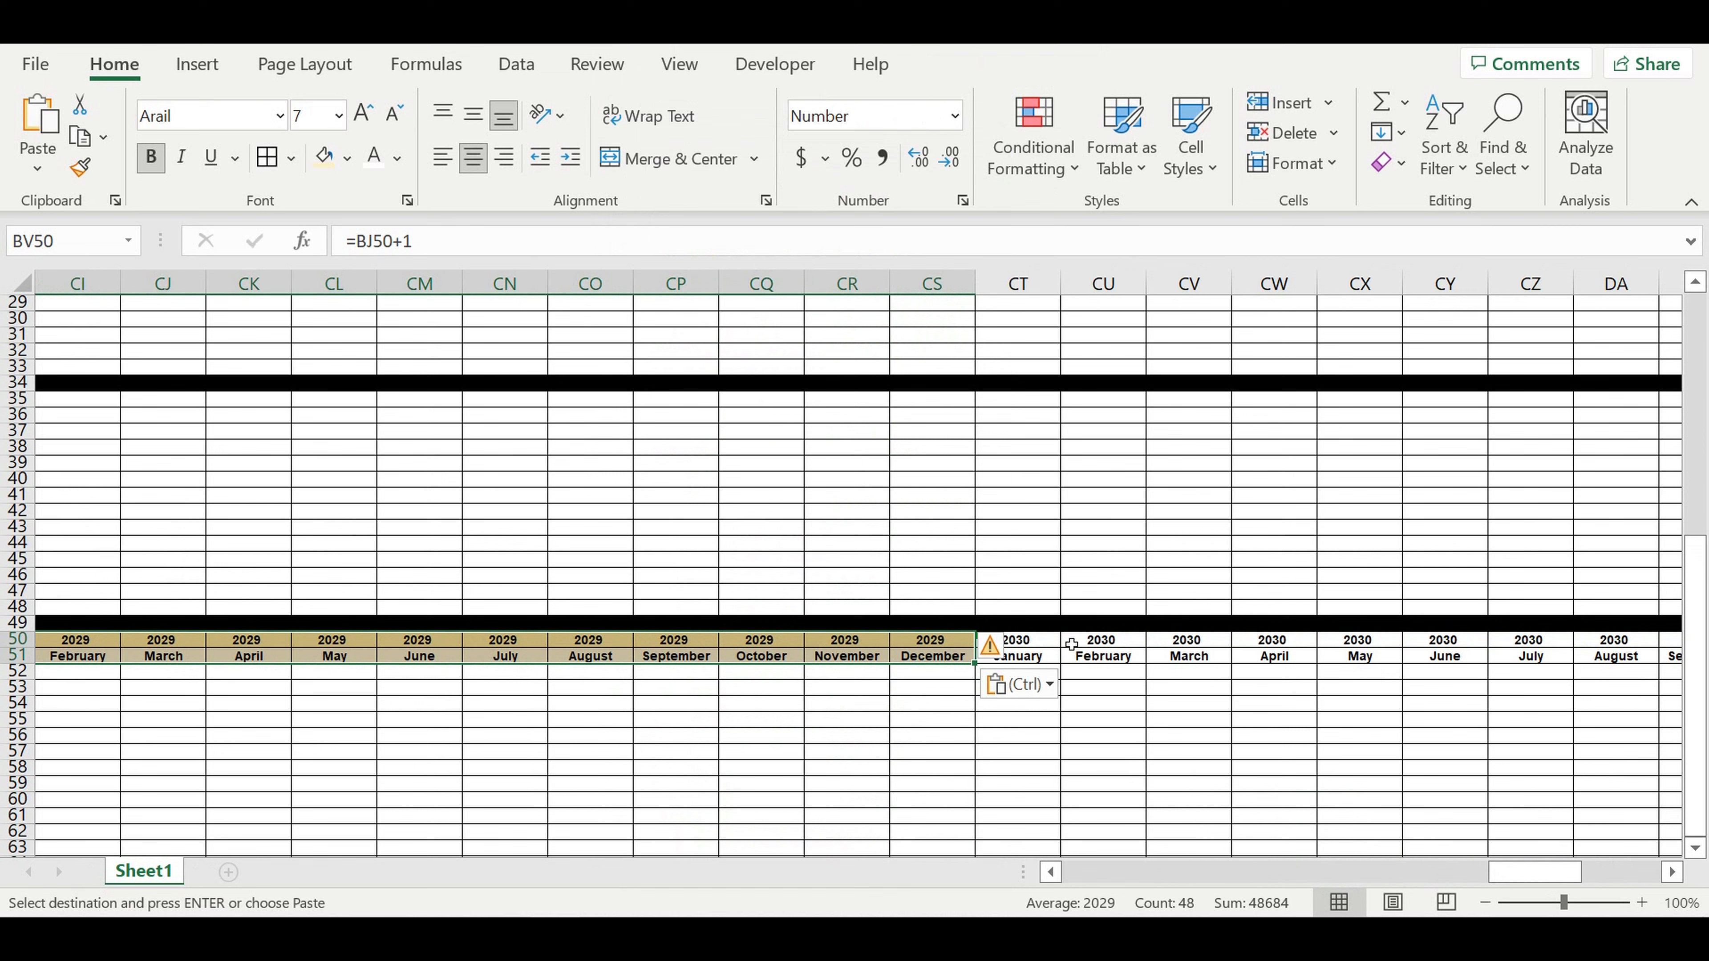
left_click(1033, 641)
right_click(1033, 641)
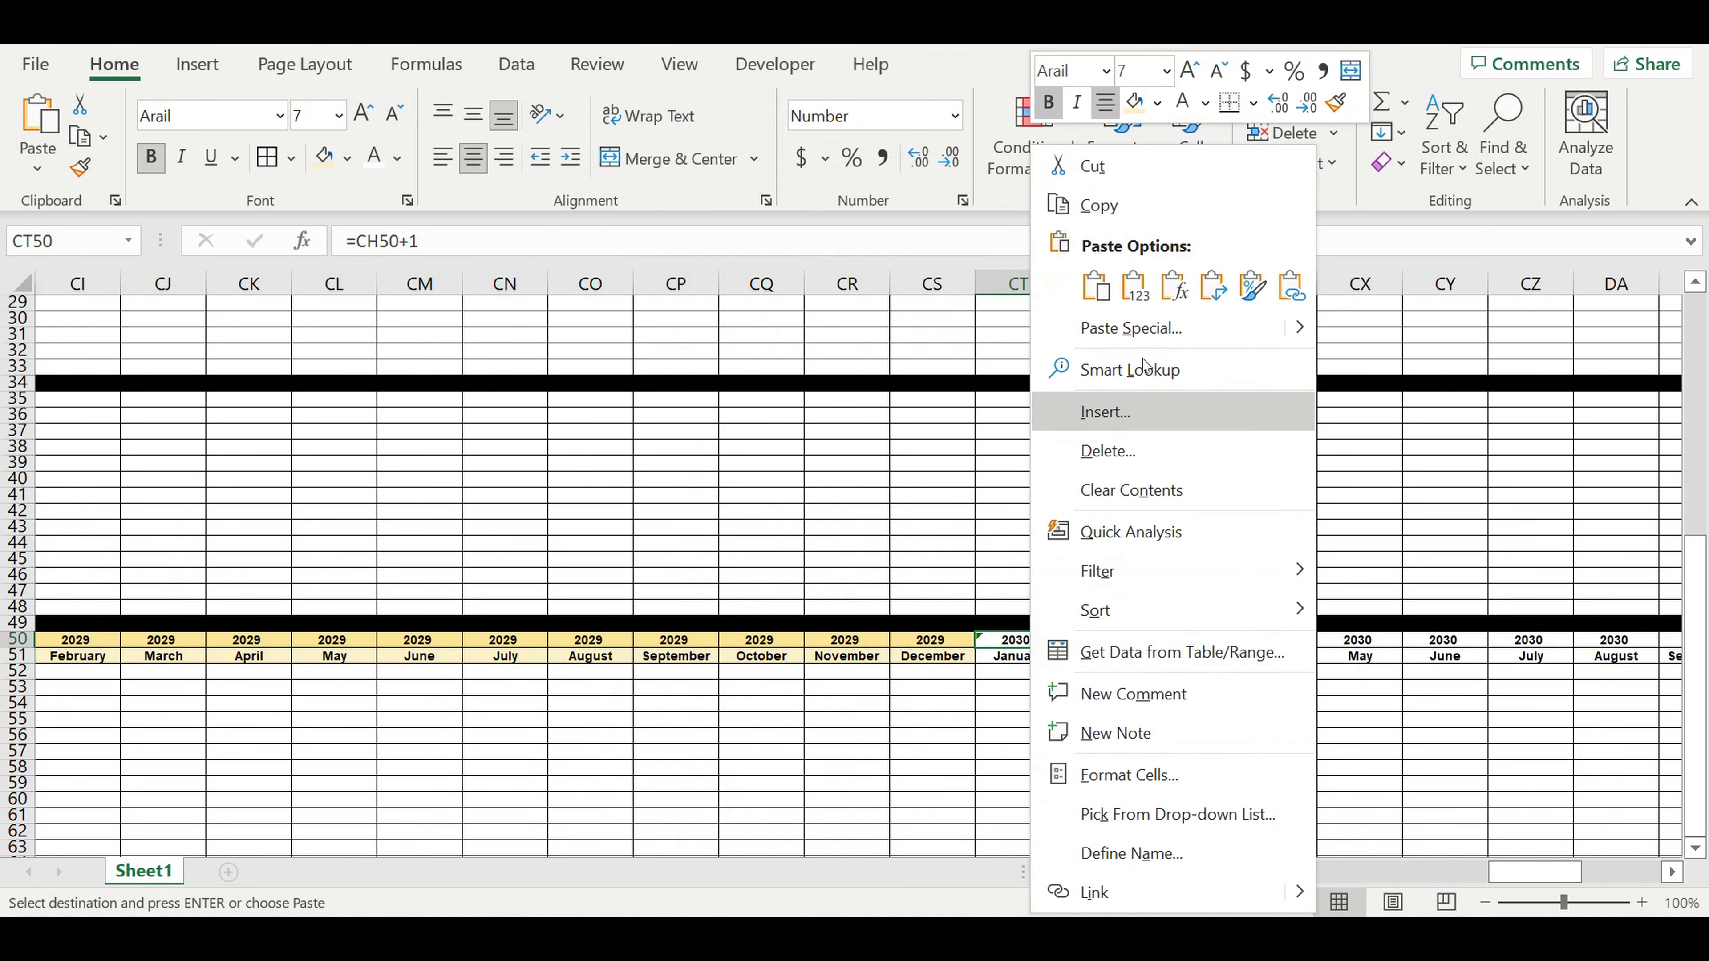
left_click(1250, 284)
left_click_drag(1557, 871, 579, 863)
left_click(298, 694)
Change the start year in C1 to 2023
scroll(253, 425, "up", 10)
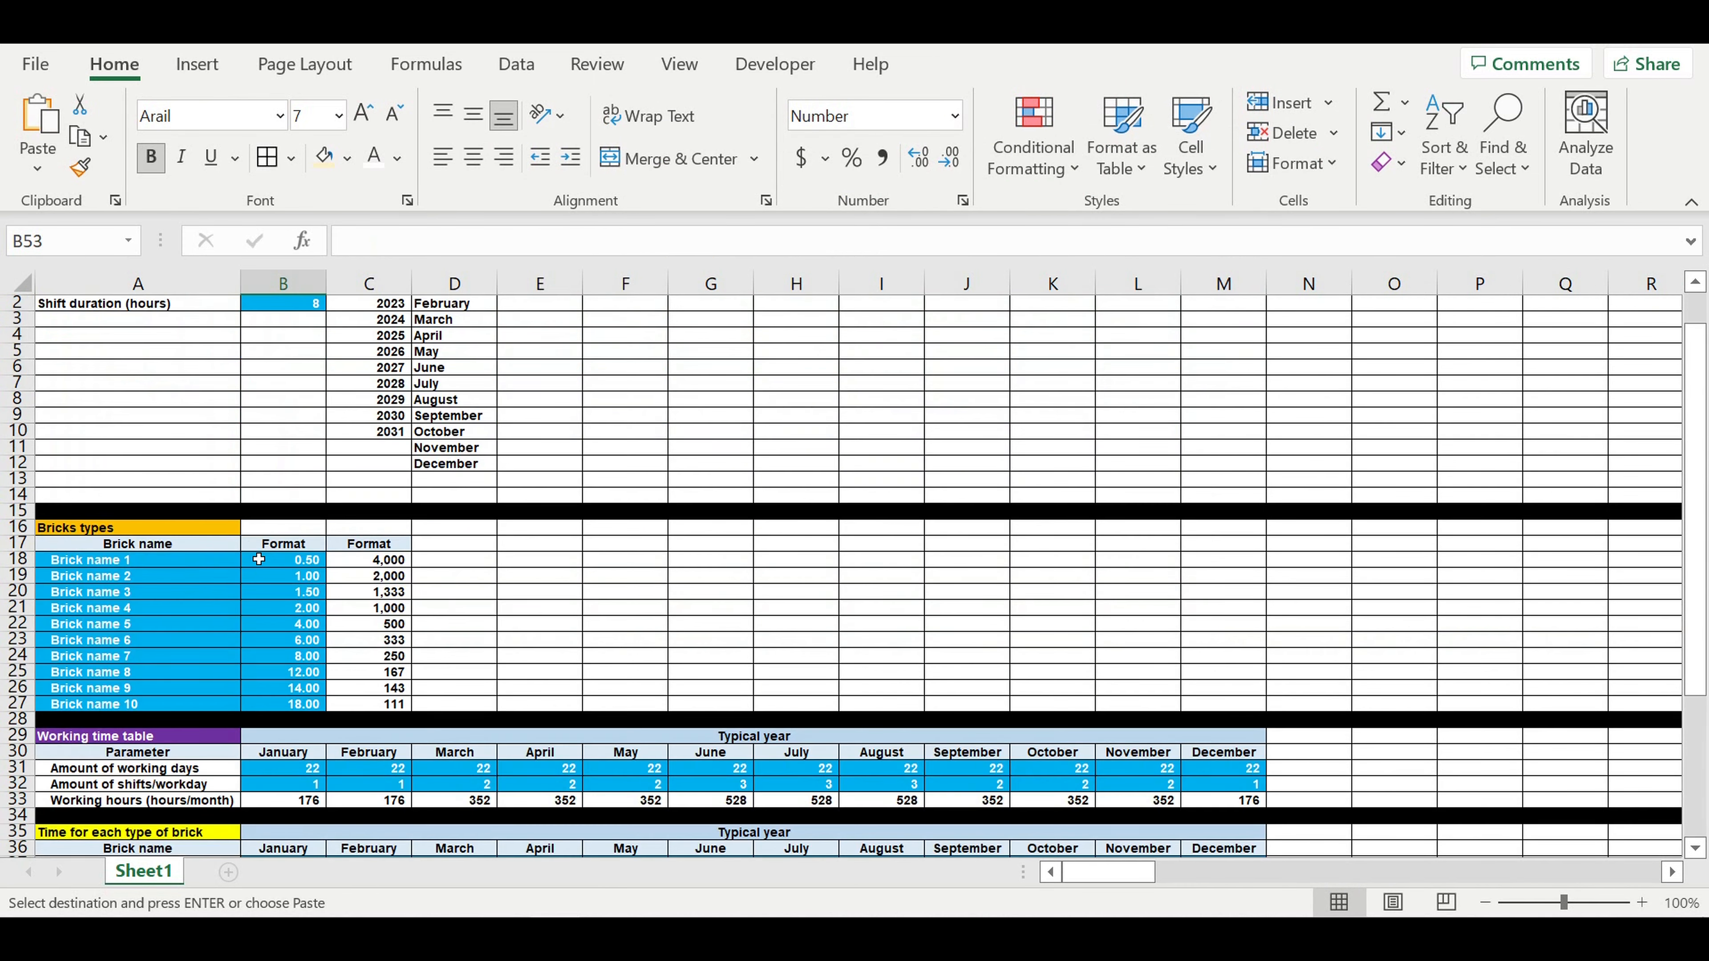
left_click(370, 311)
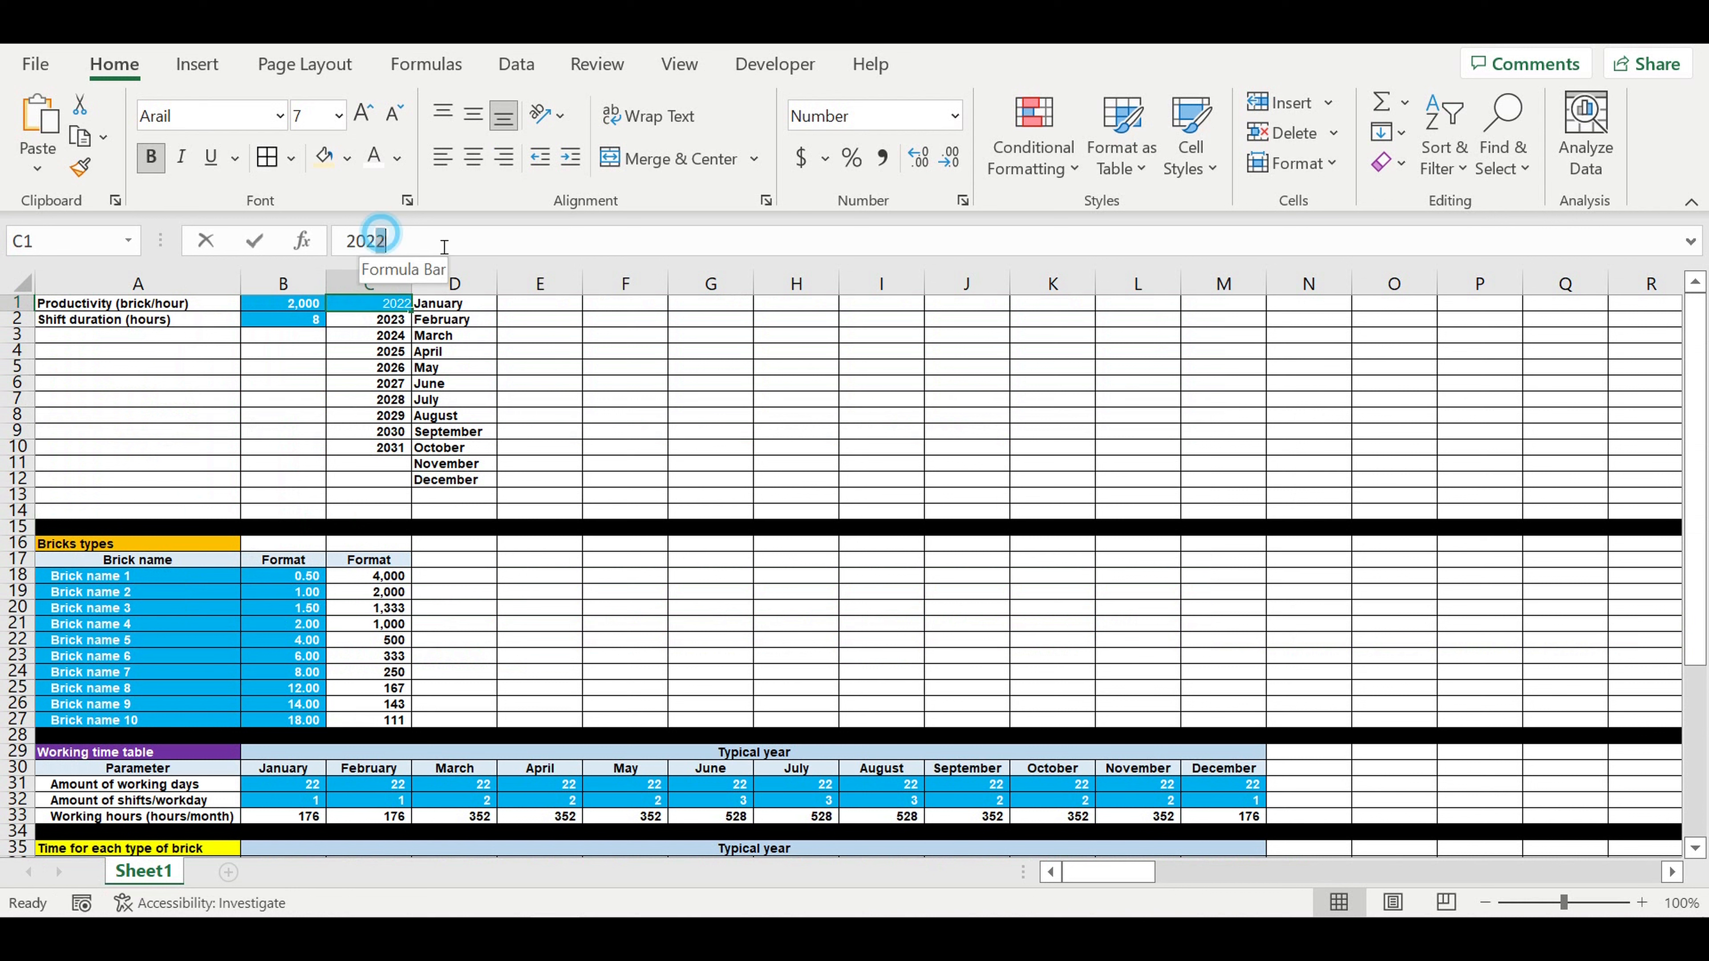
left_click_drag(380, 244, 450, 247)
type("3")
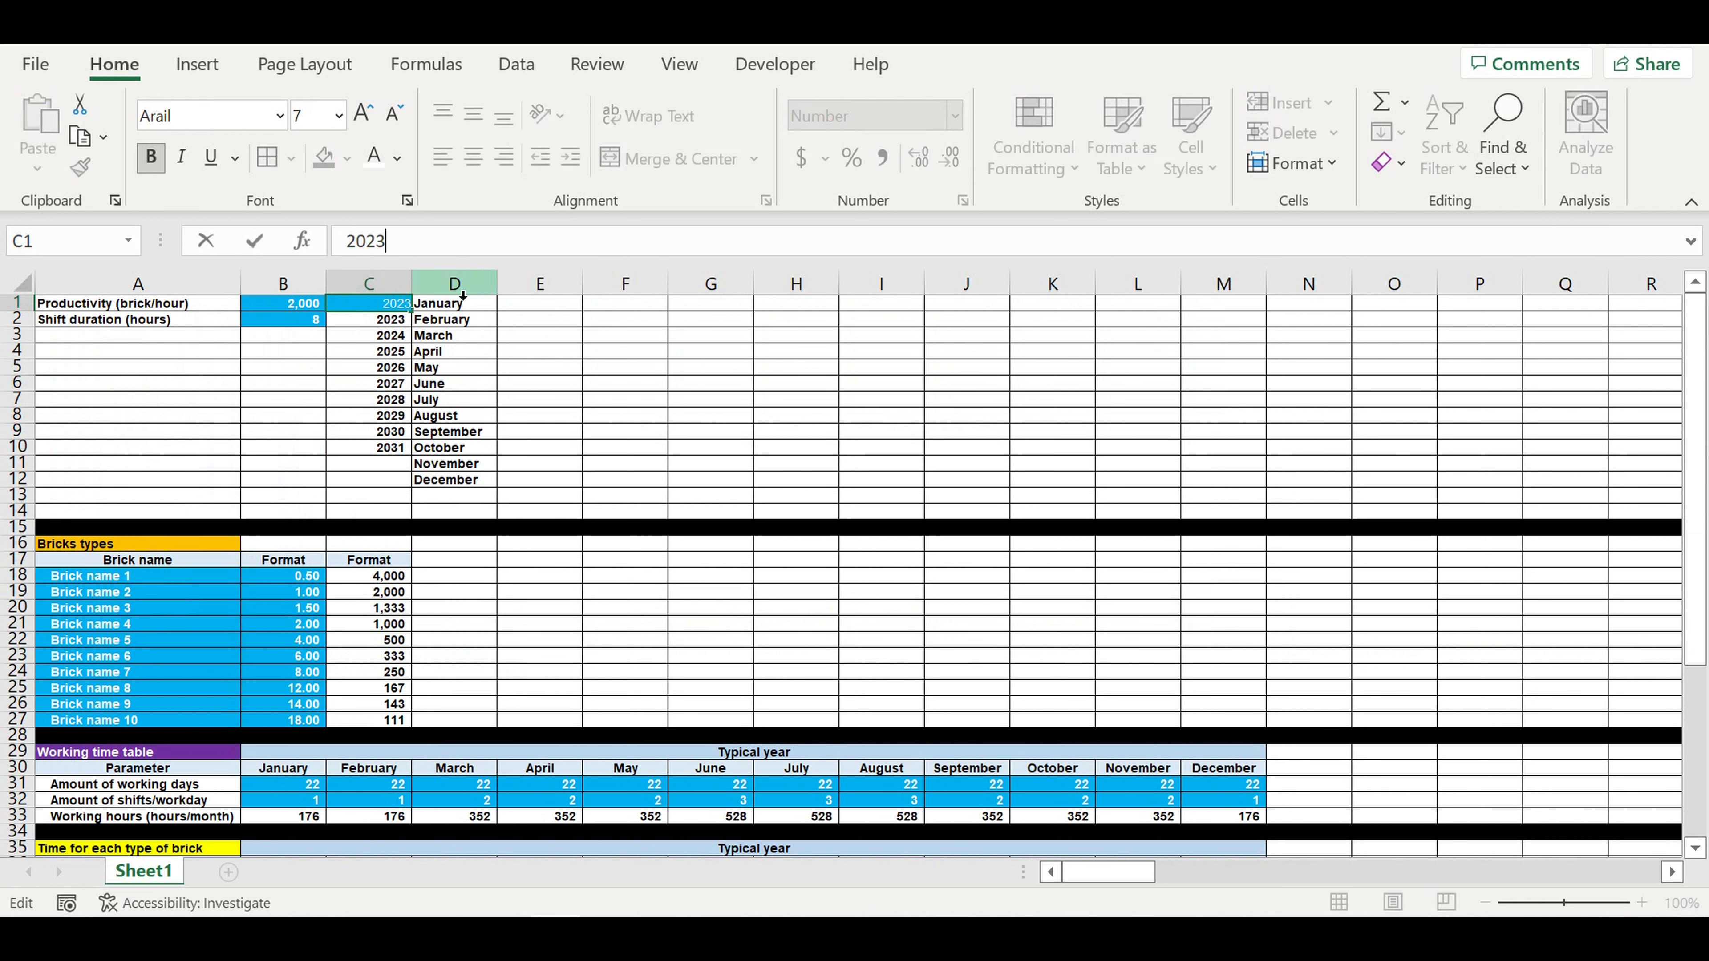
key("Return")
Examine the year list in column C and the timeline's year row to check how they follow the start year
left_click(562, 402)
scroll(603, 547, "down", 5)
scroll(546, 481, "up", 4)
left_click(373, 404)
scroll(428, 552, "down", 9)
left_click(269, 611)
mouse_move(1110, 873)
left_mouse_down()
mouse_move(1663, 863)
mouse_move(1104, 872)
left_mouse_up()
scroll(568, 616, "up", 10)
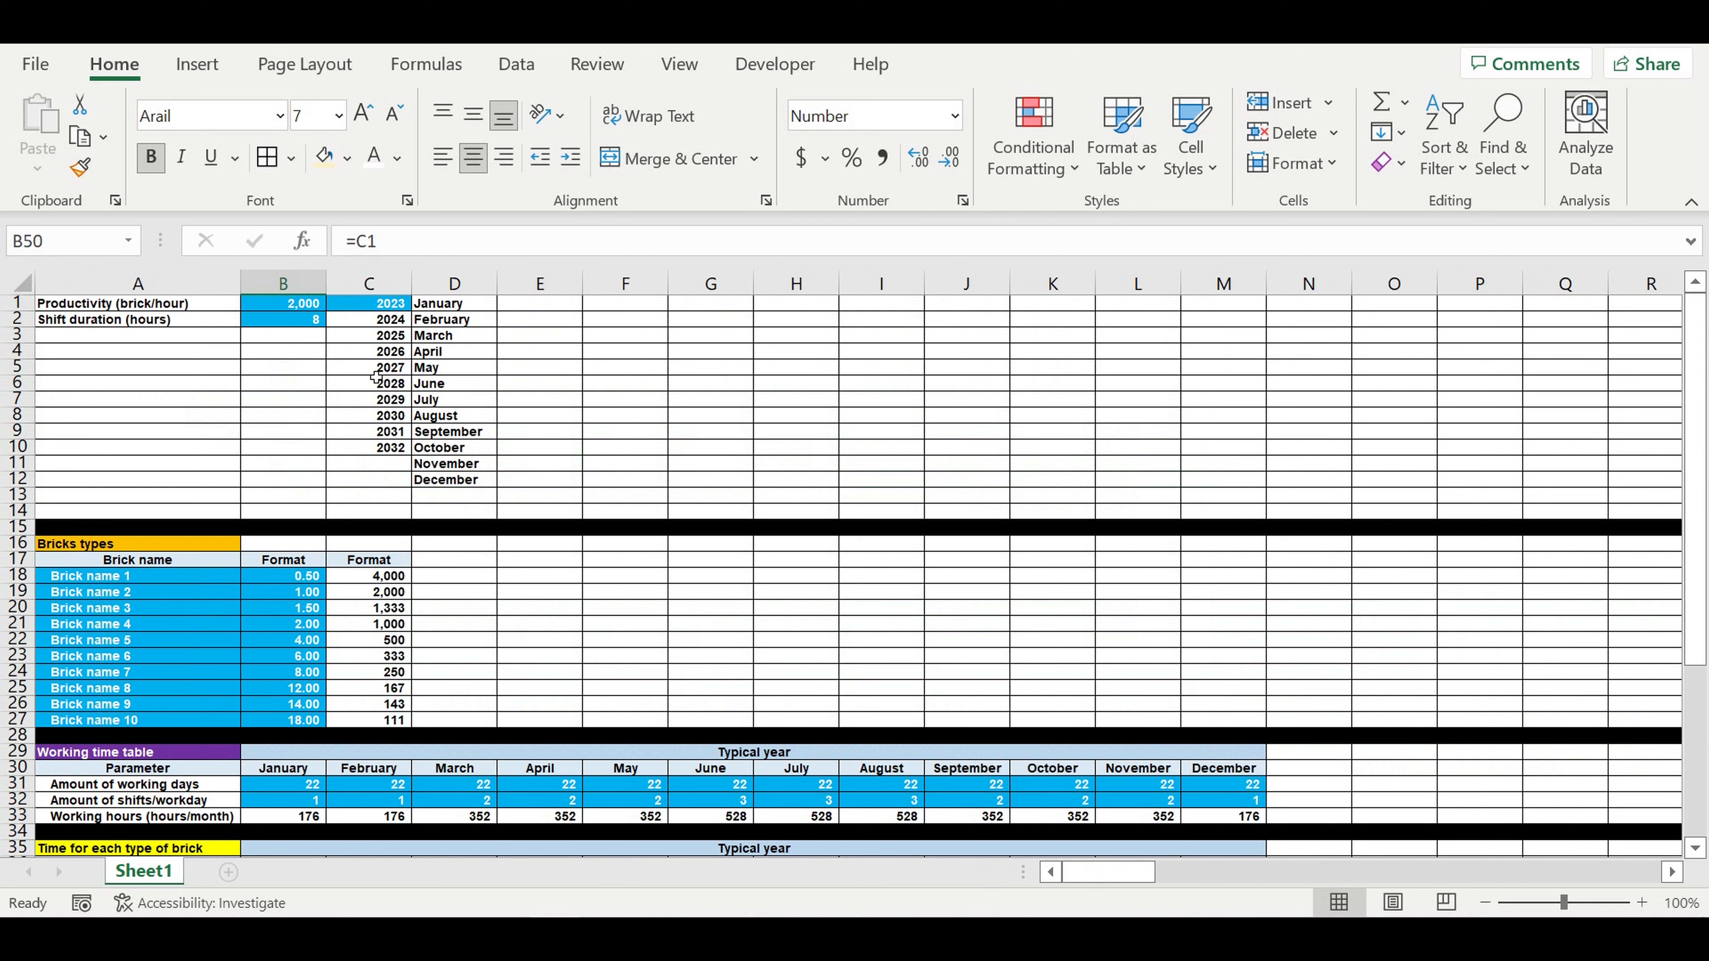
Set the start year in C1 back to 2022
left_click(377, 304)
left_click(380, 241)
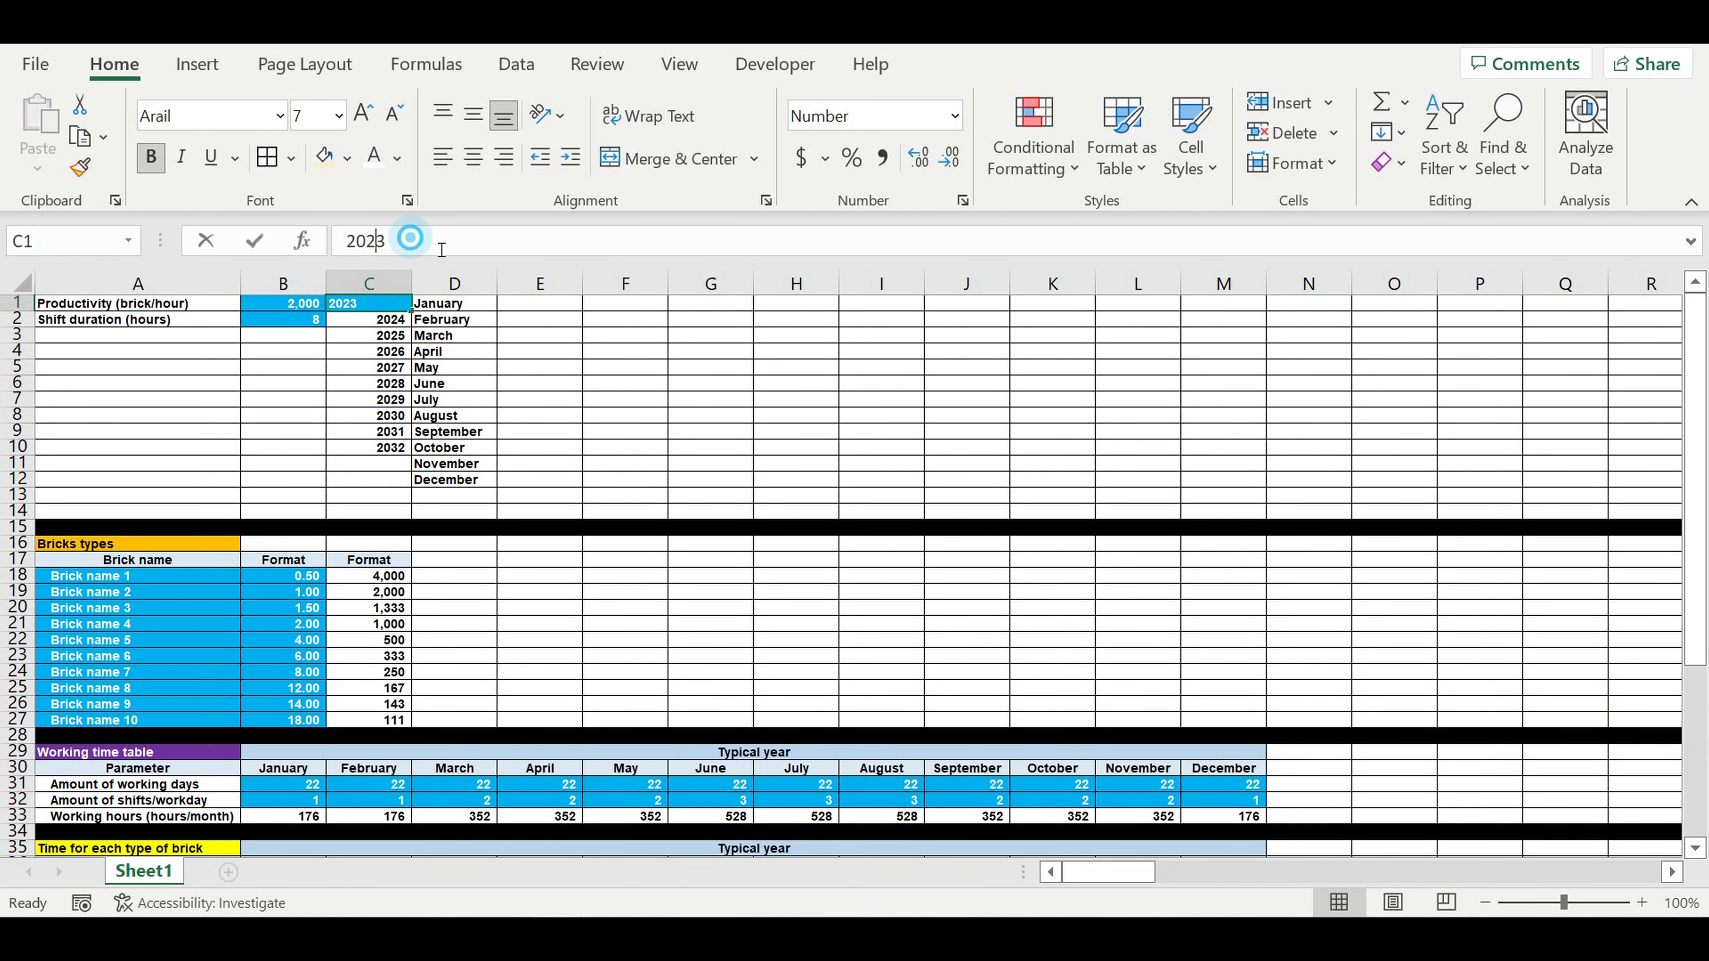
key("BackSpace")
type("2")
key("Return")
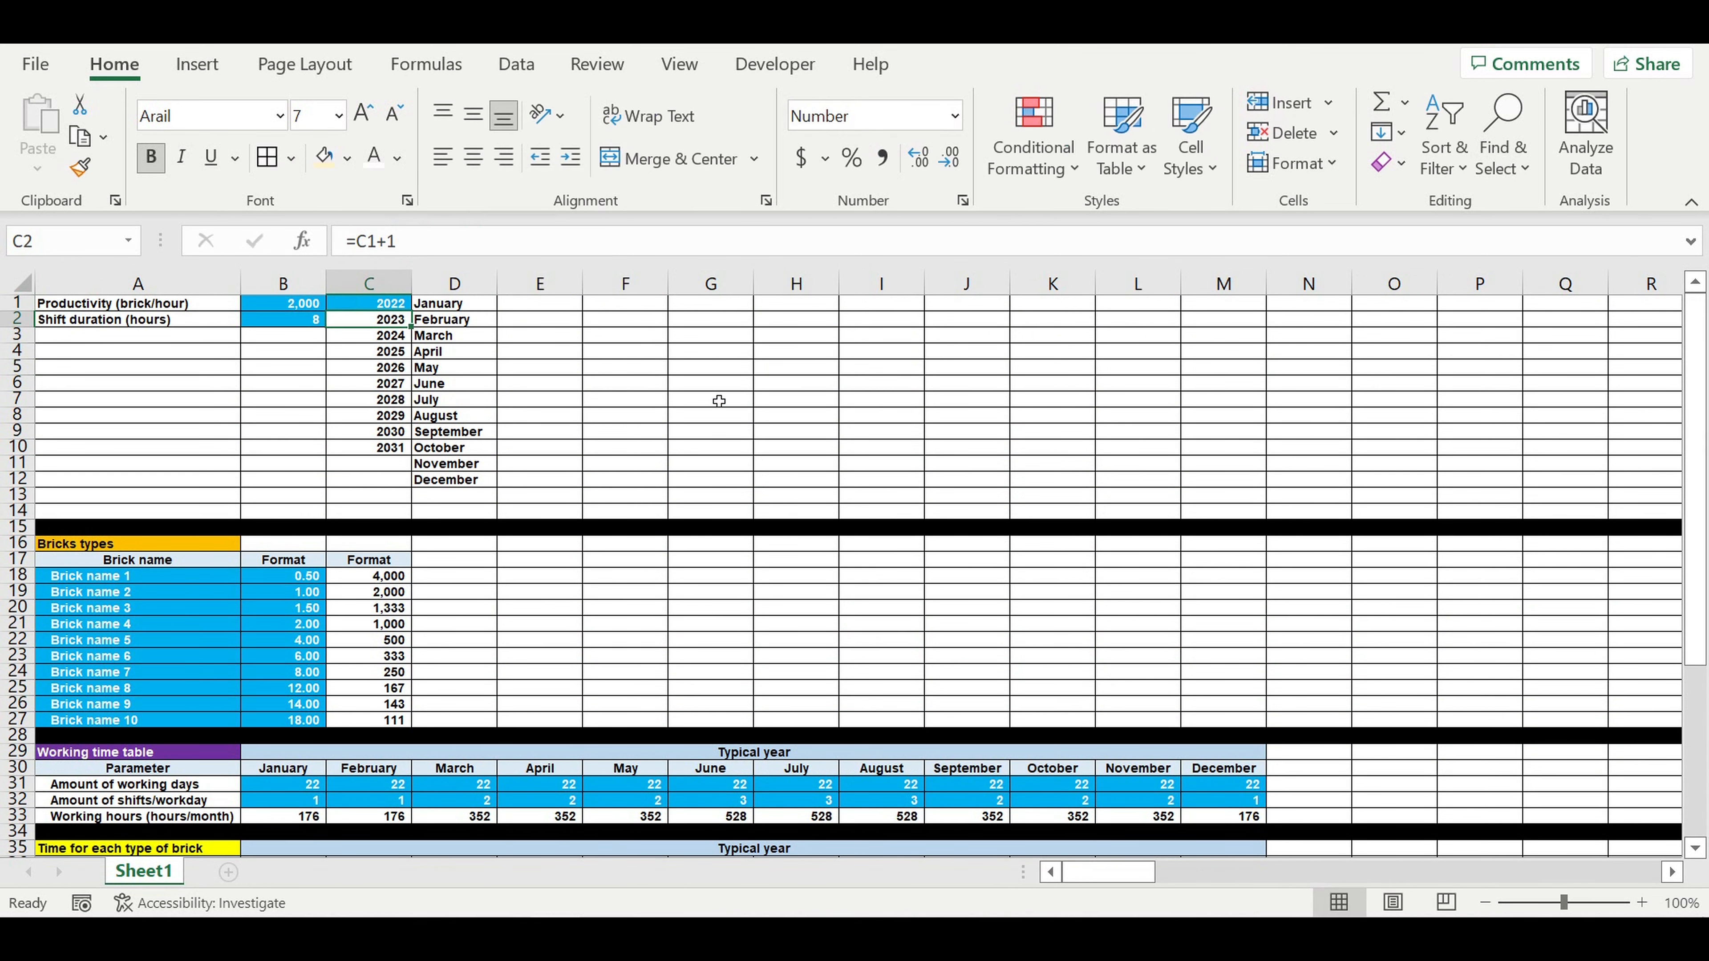
Enter the label Parameter in A51 below Timeline and centre it horizontally
left_click(718, 400)
scroll(636, 581, "down", 11)
left_click_drag(194, 565, 237, 578)
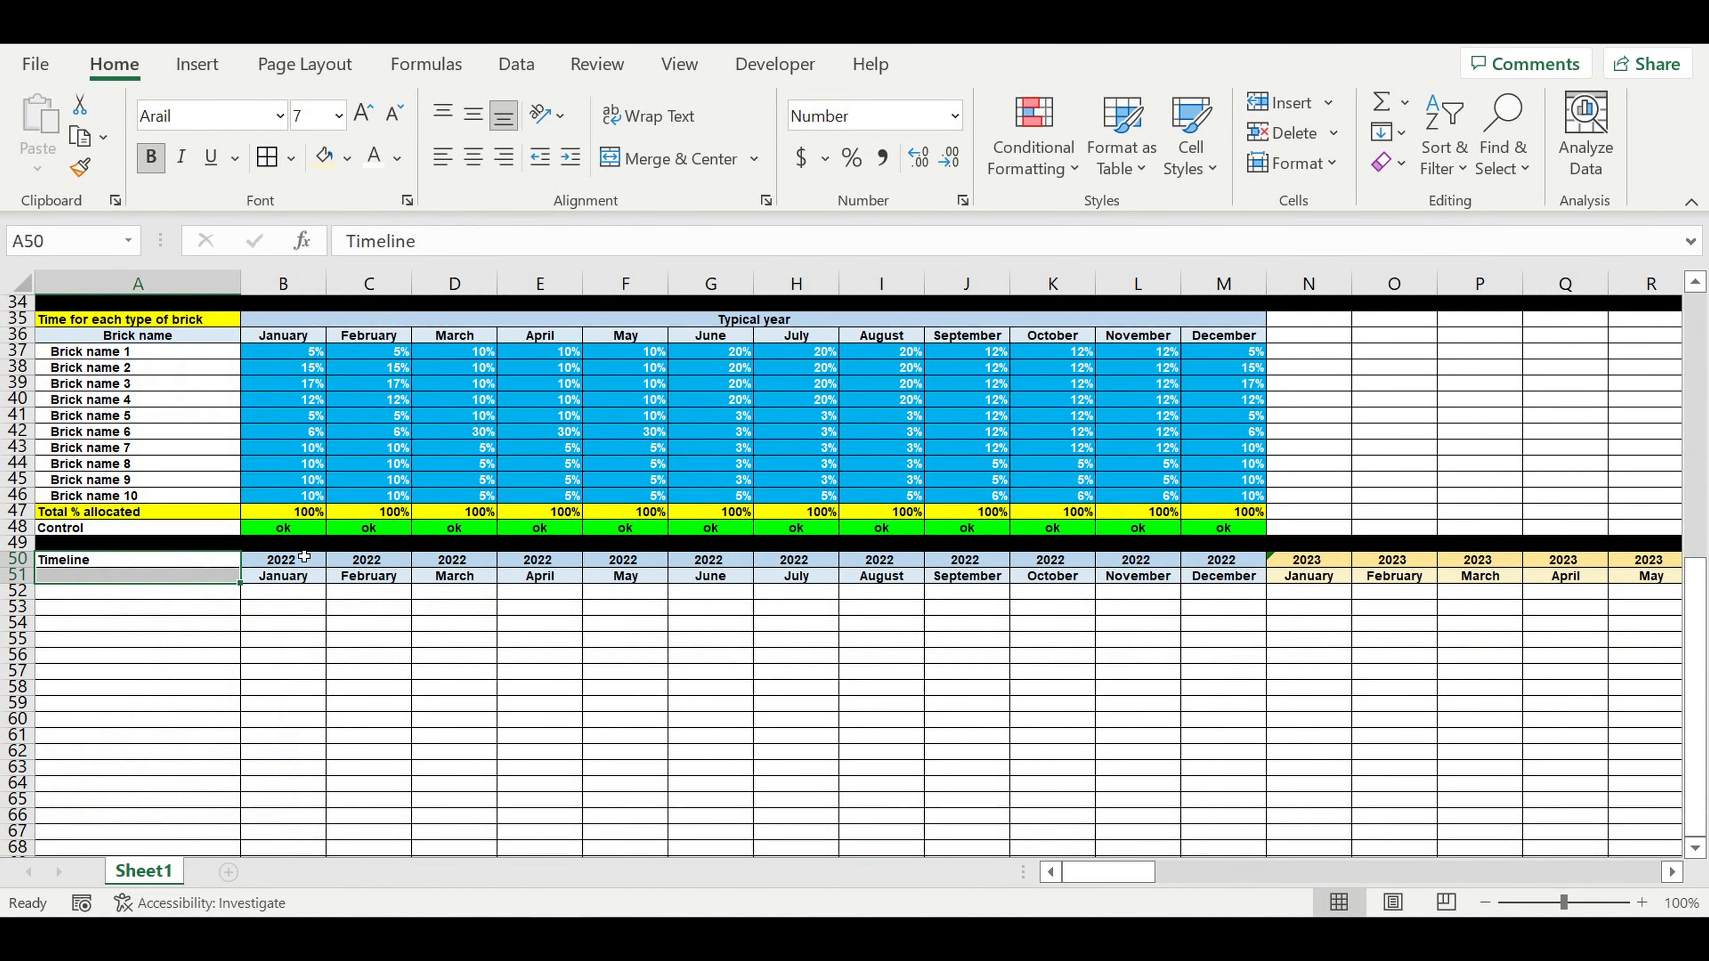
left_click(190, 581)
type("Paramet")
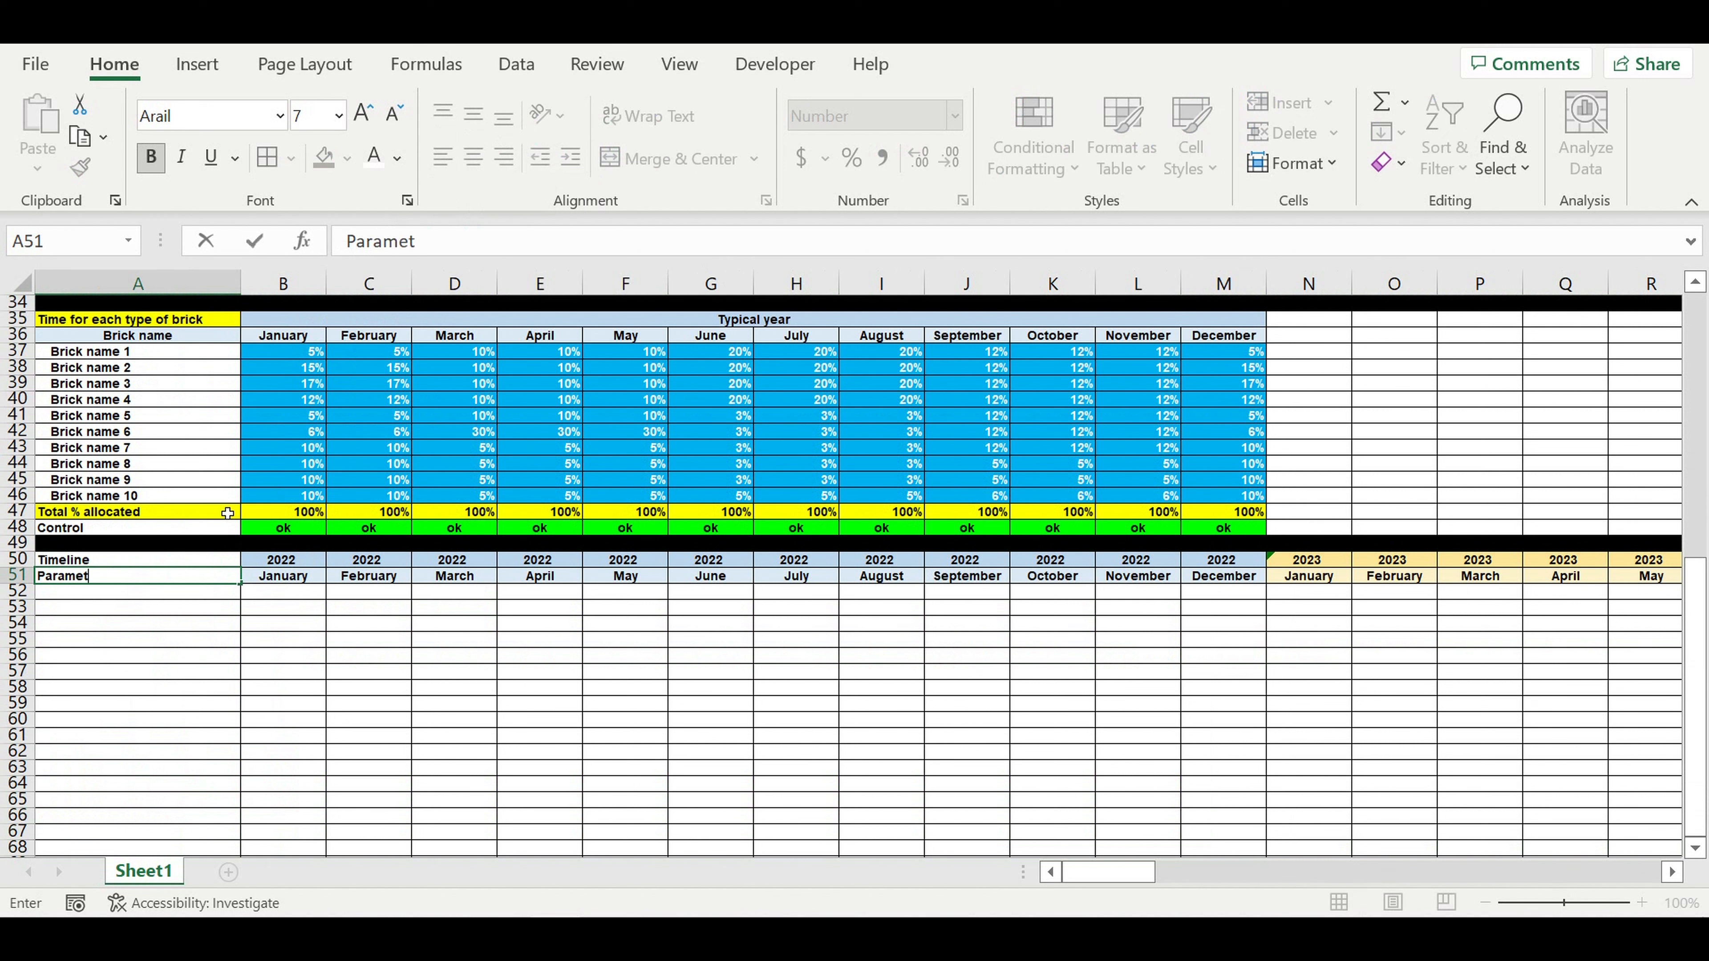
type("er")
key("Return")
left_click(149, 579)
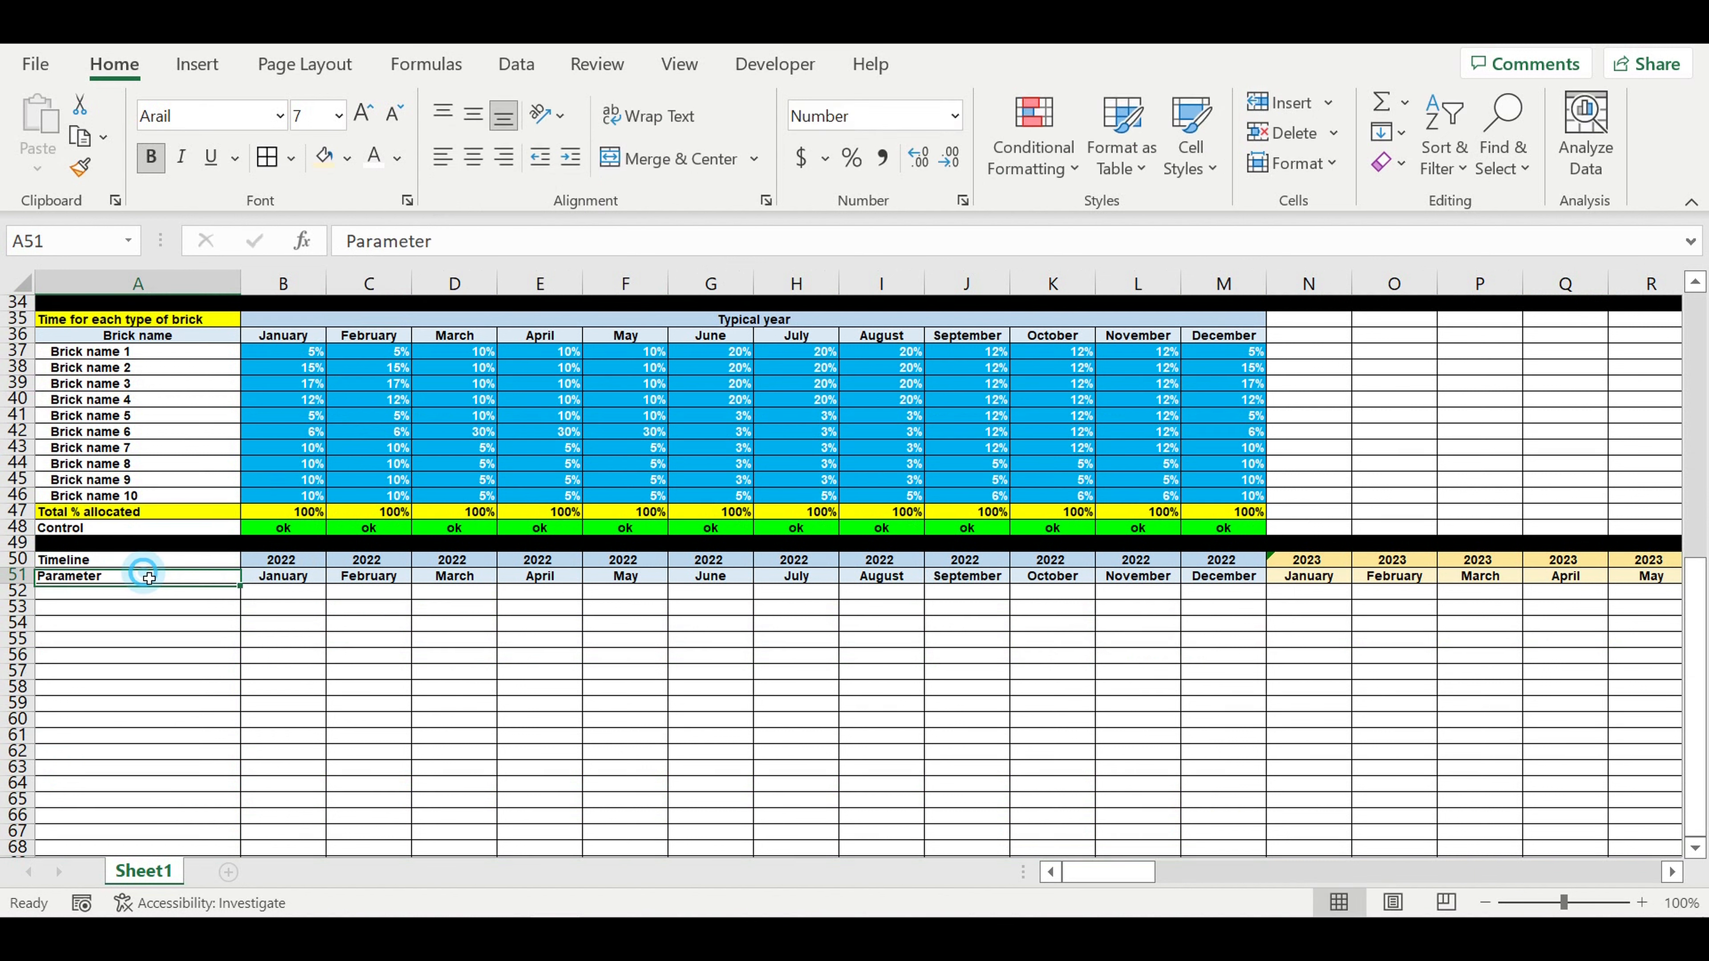
left_click(473, 156)
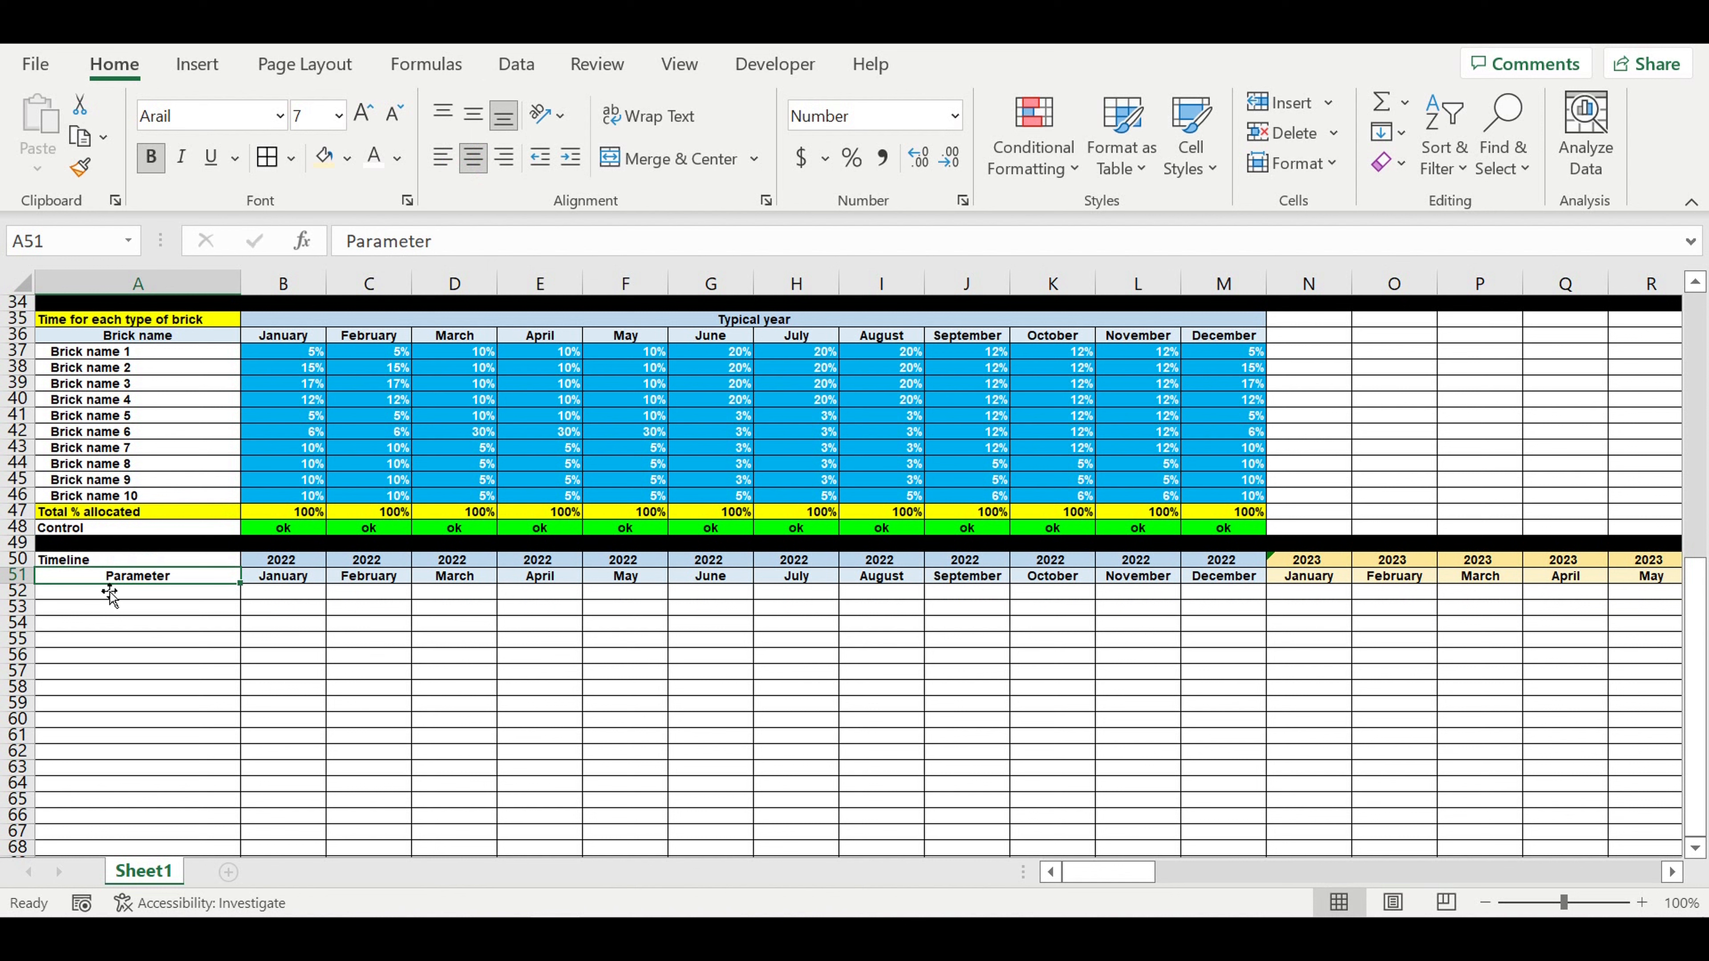
Fill the Parameter cell A51 with pale blue and the Timeline cell A50 with light gold
left_click(350, 163)
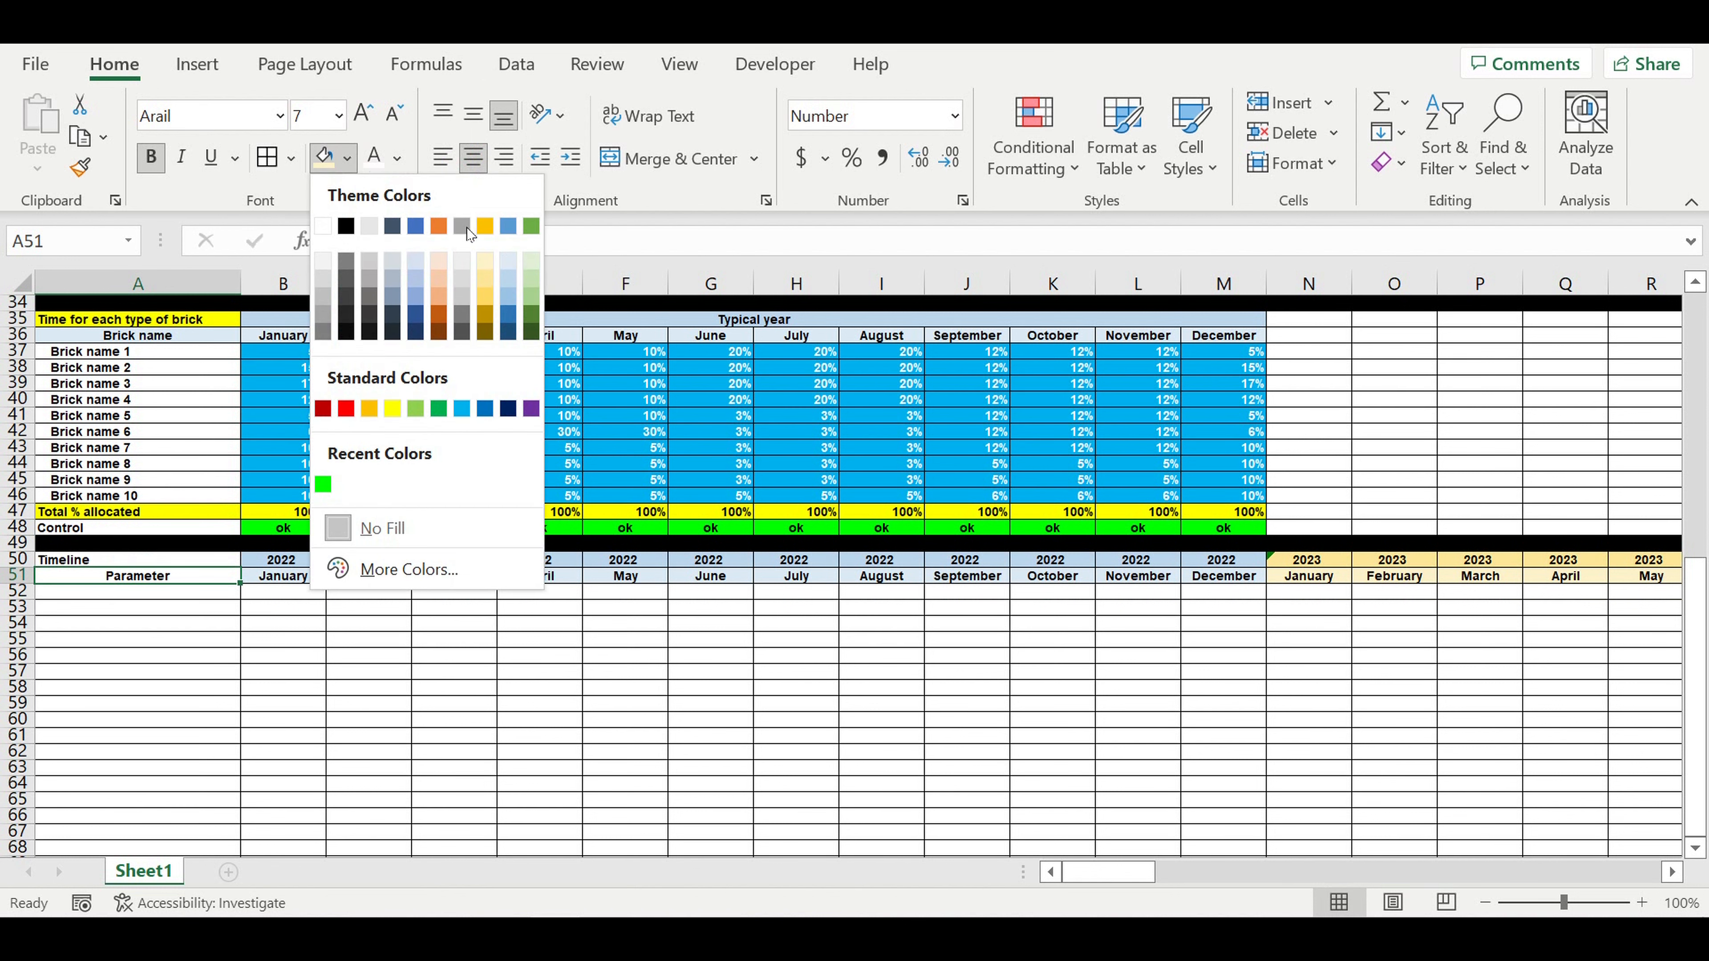
left_click(505, 263)
left_click(216, 557)
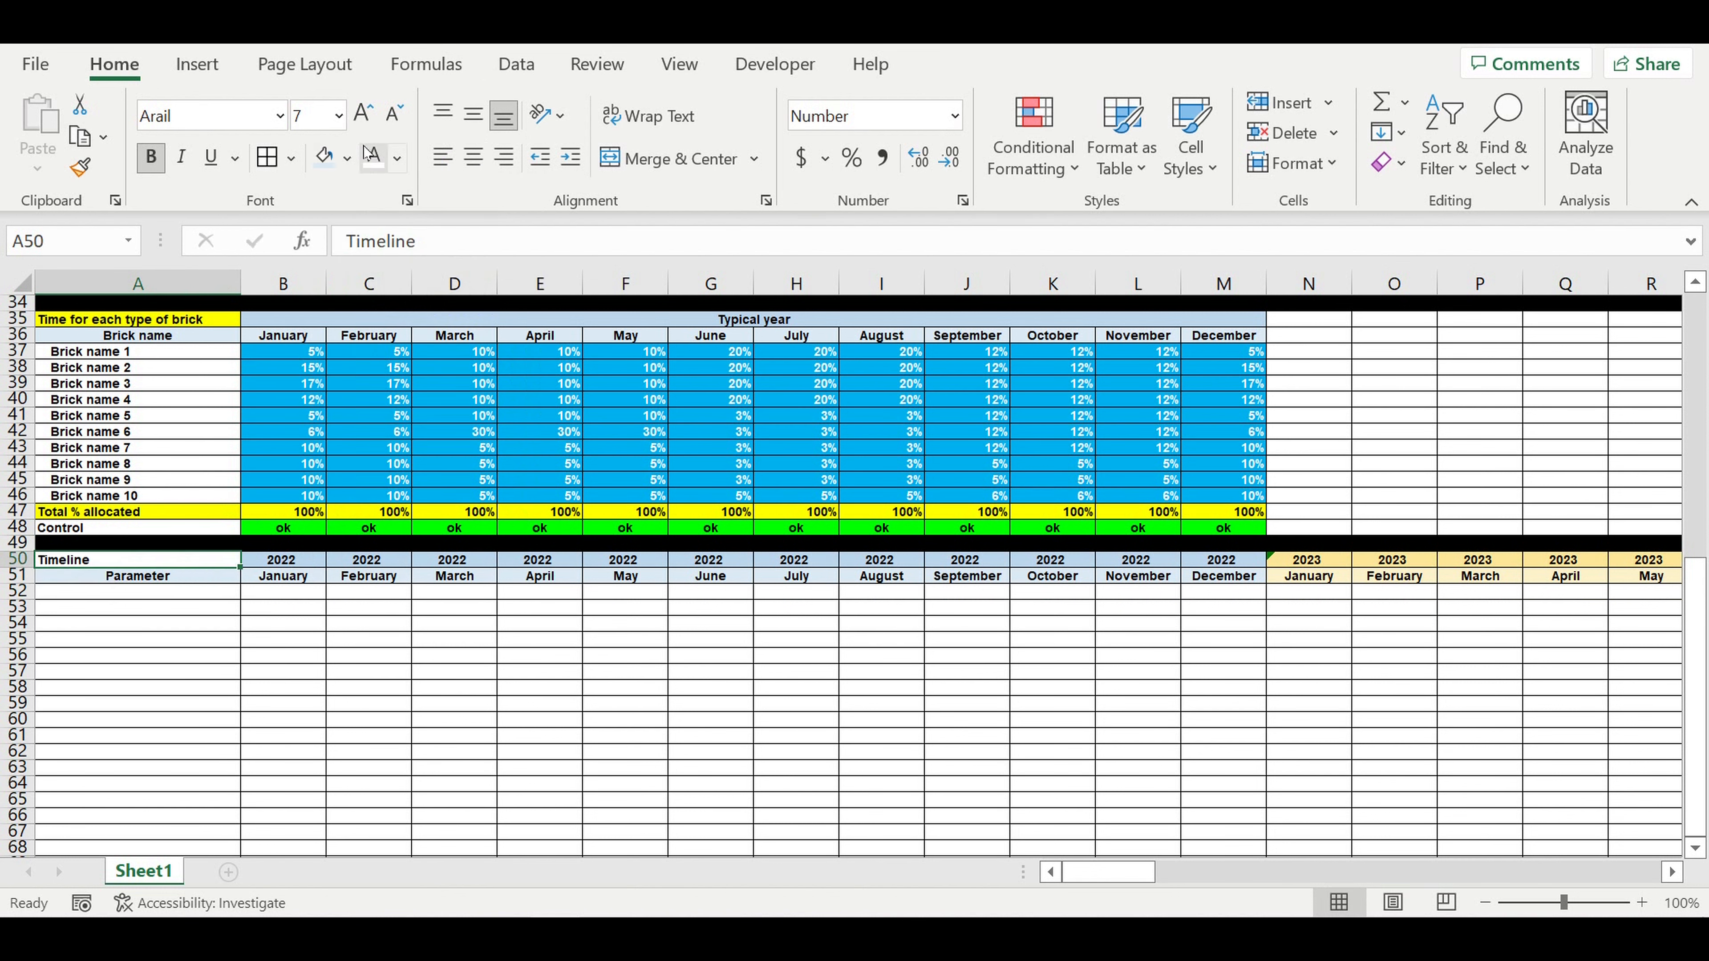
left_click(348, 159)
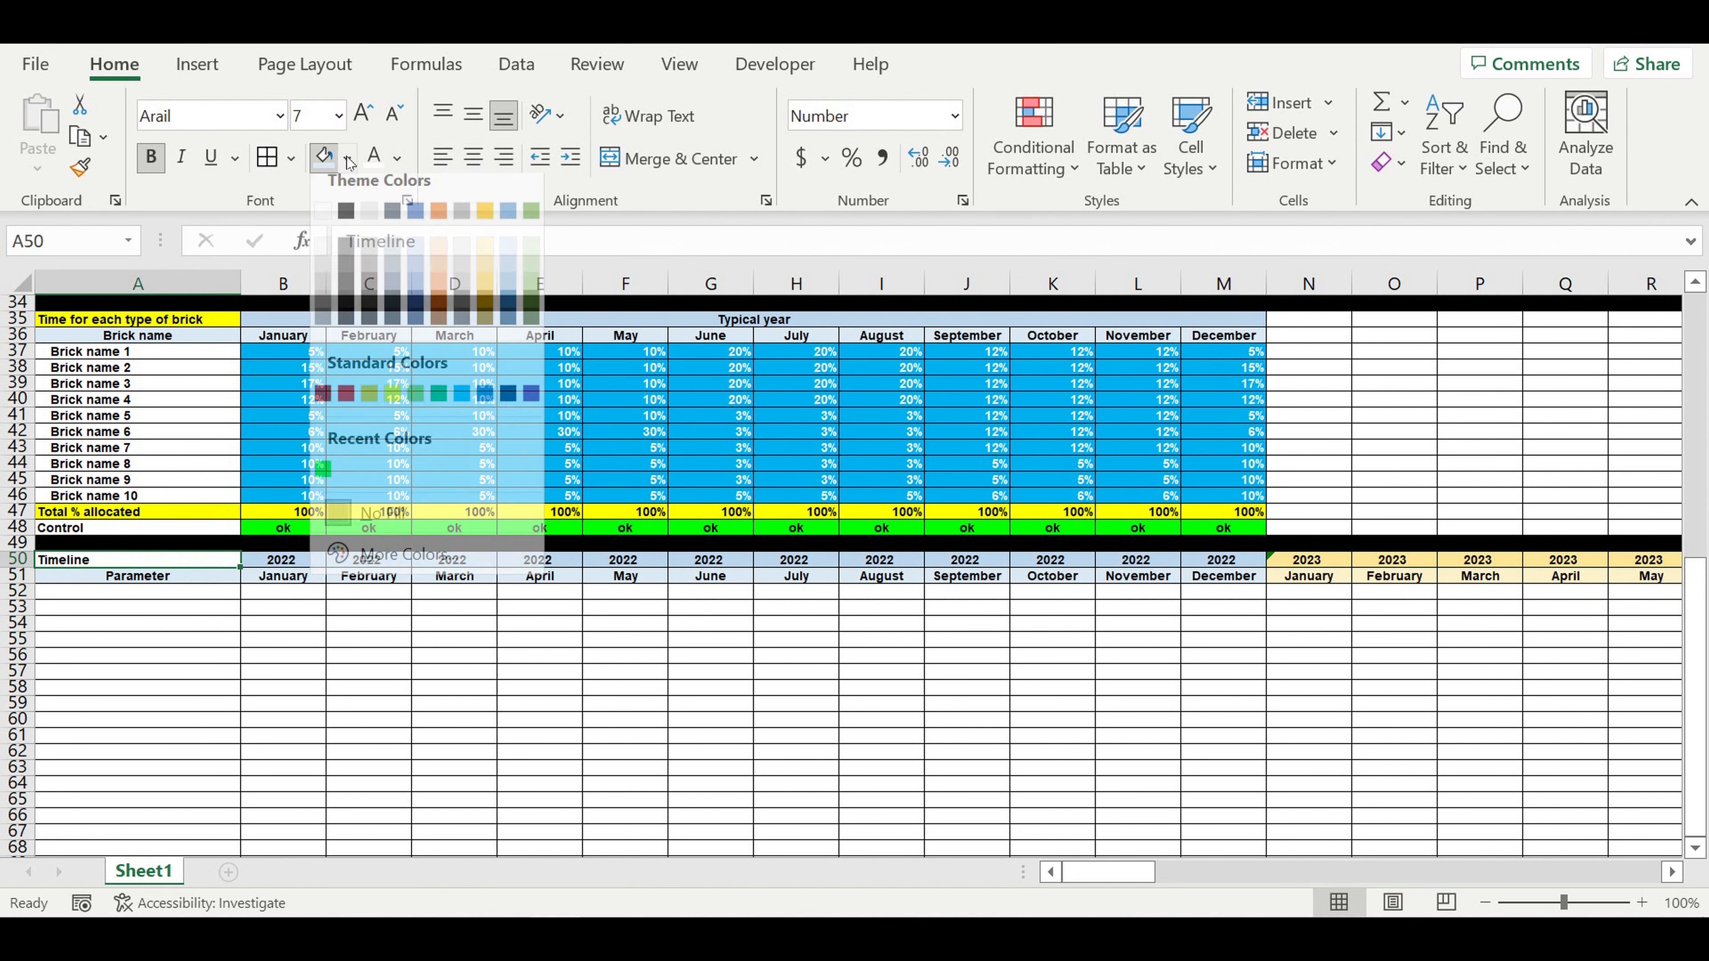
left_click(484, 284)
left_click(454, 528)
Fill the whole of row 13 with black as a separator below the year and month lists
scroll(429, 450, "up", 11)
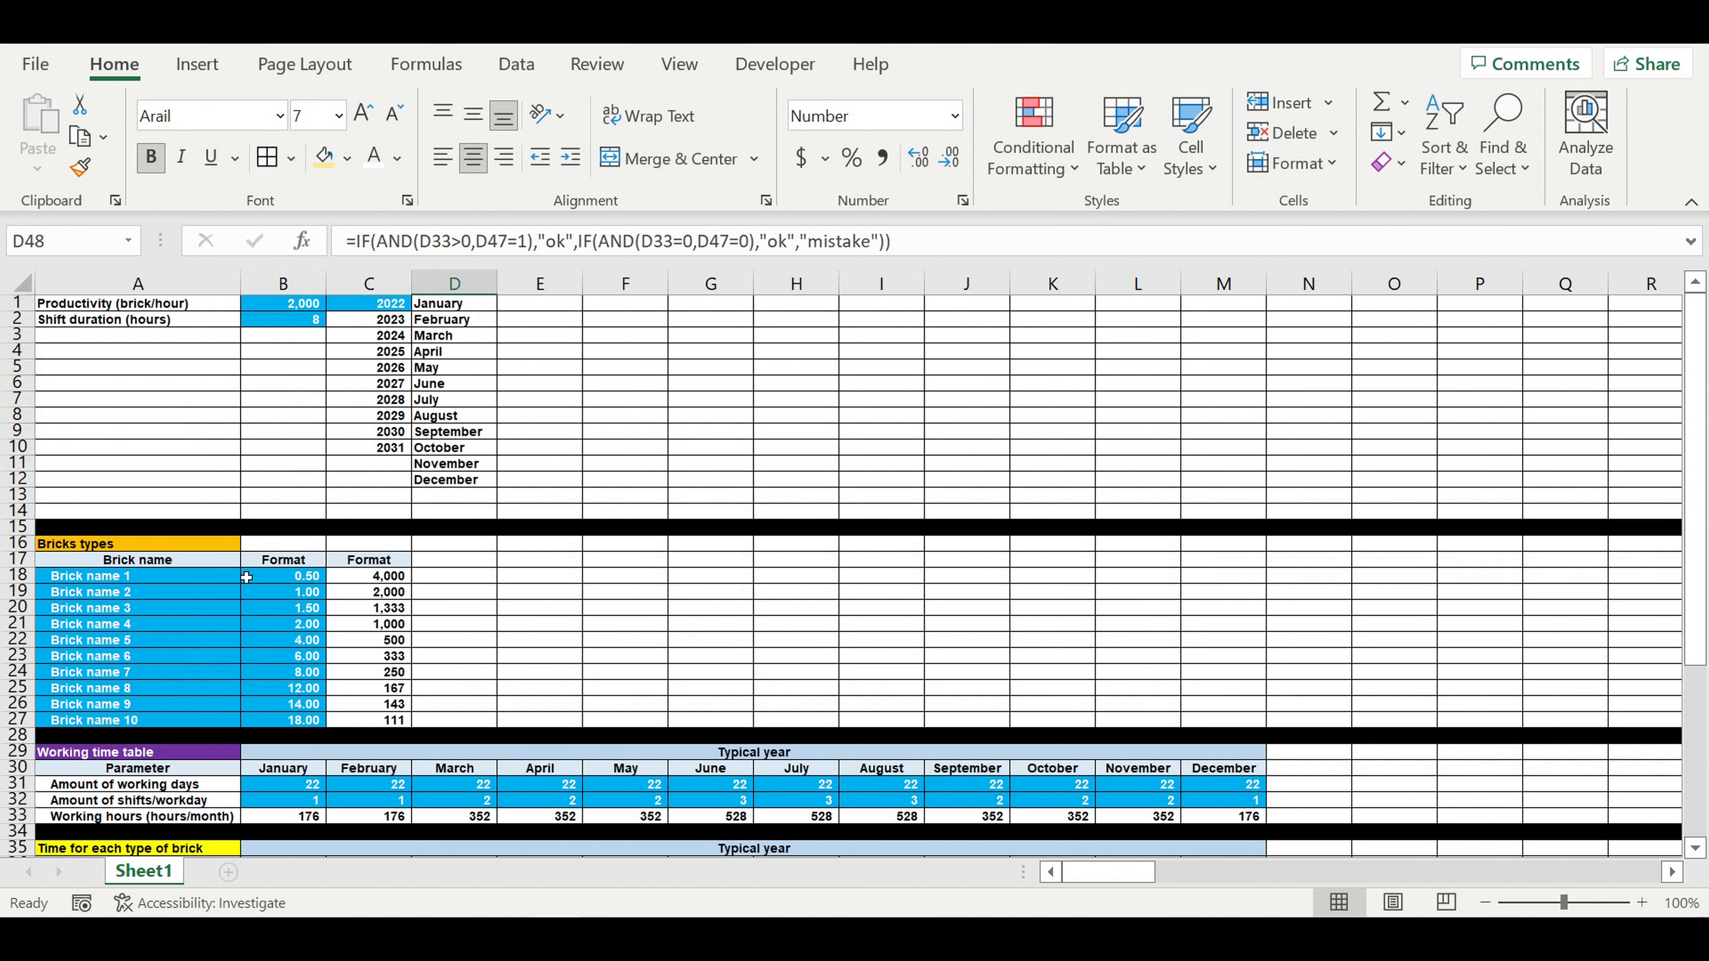
left_click(21, 532)
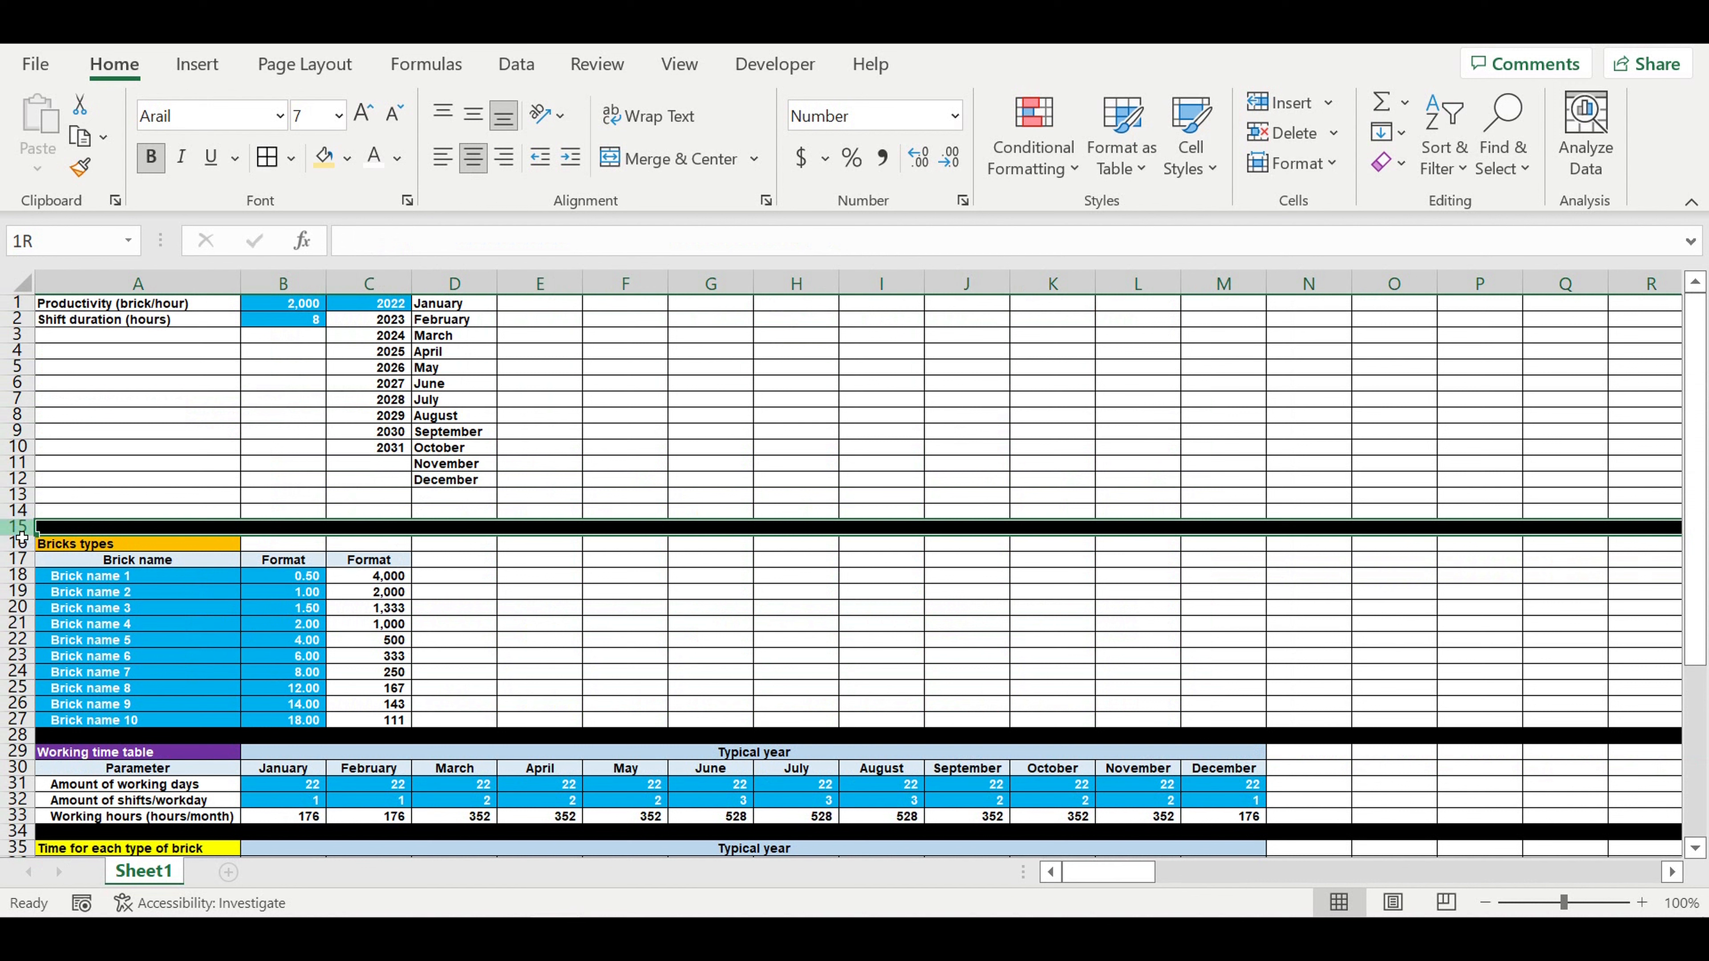
left_click(18, 494)
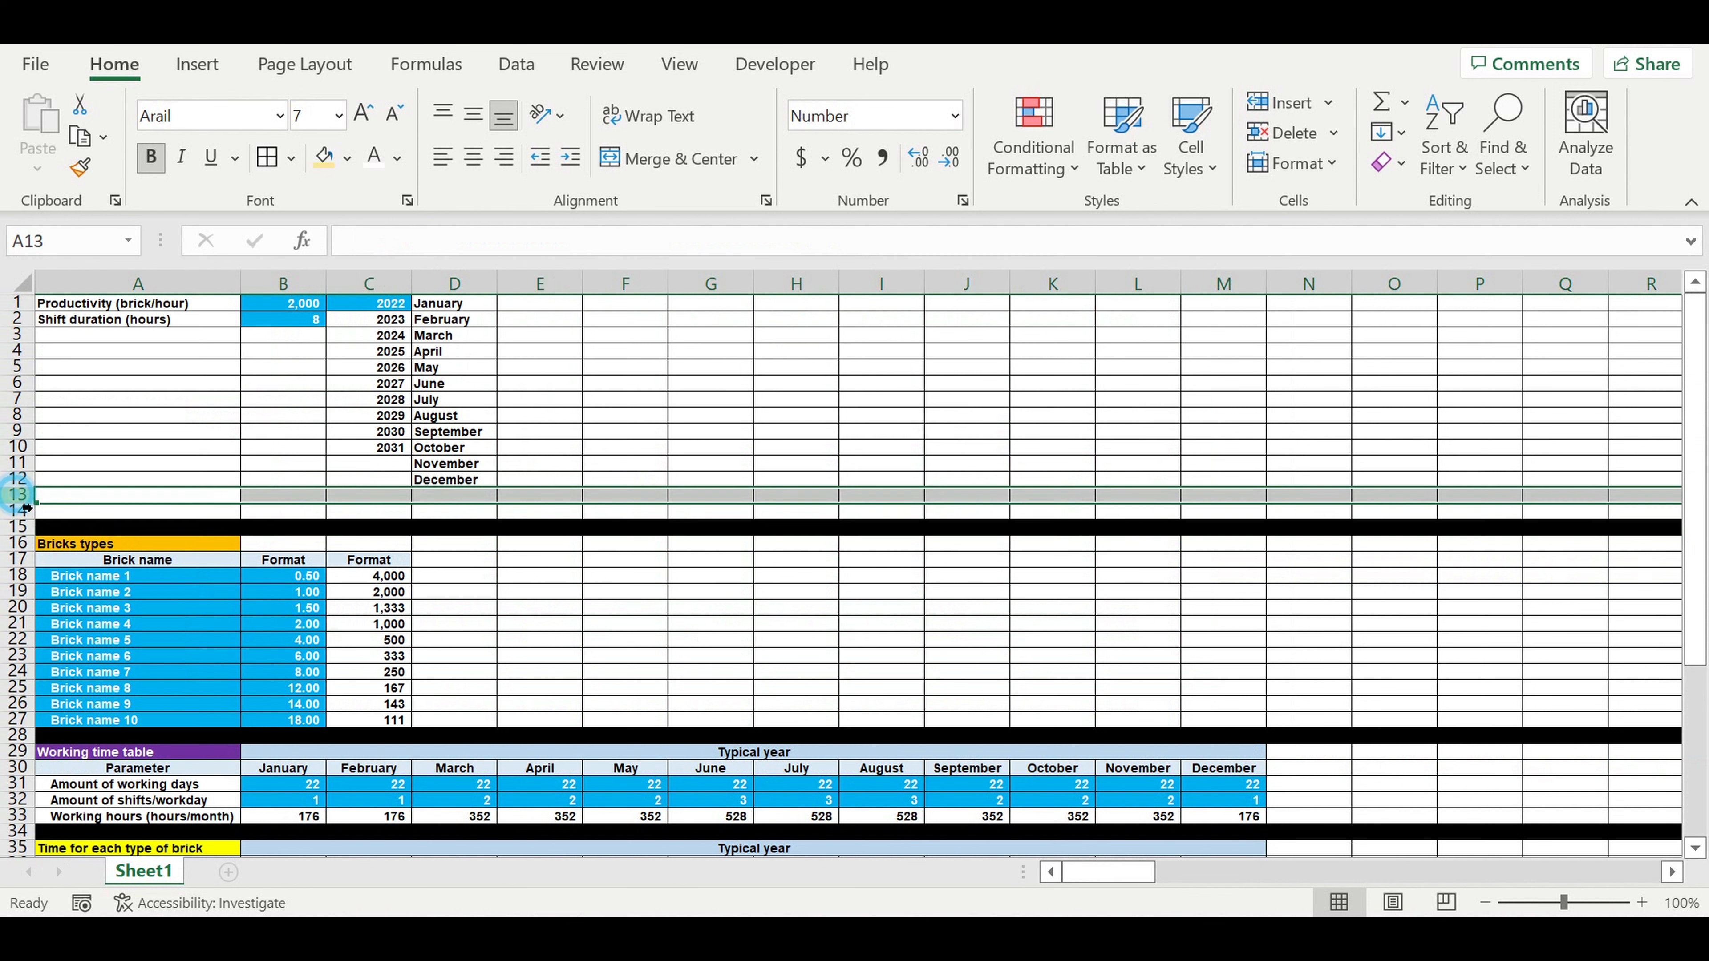
left_click(347, 157)
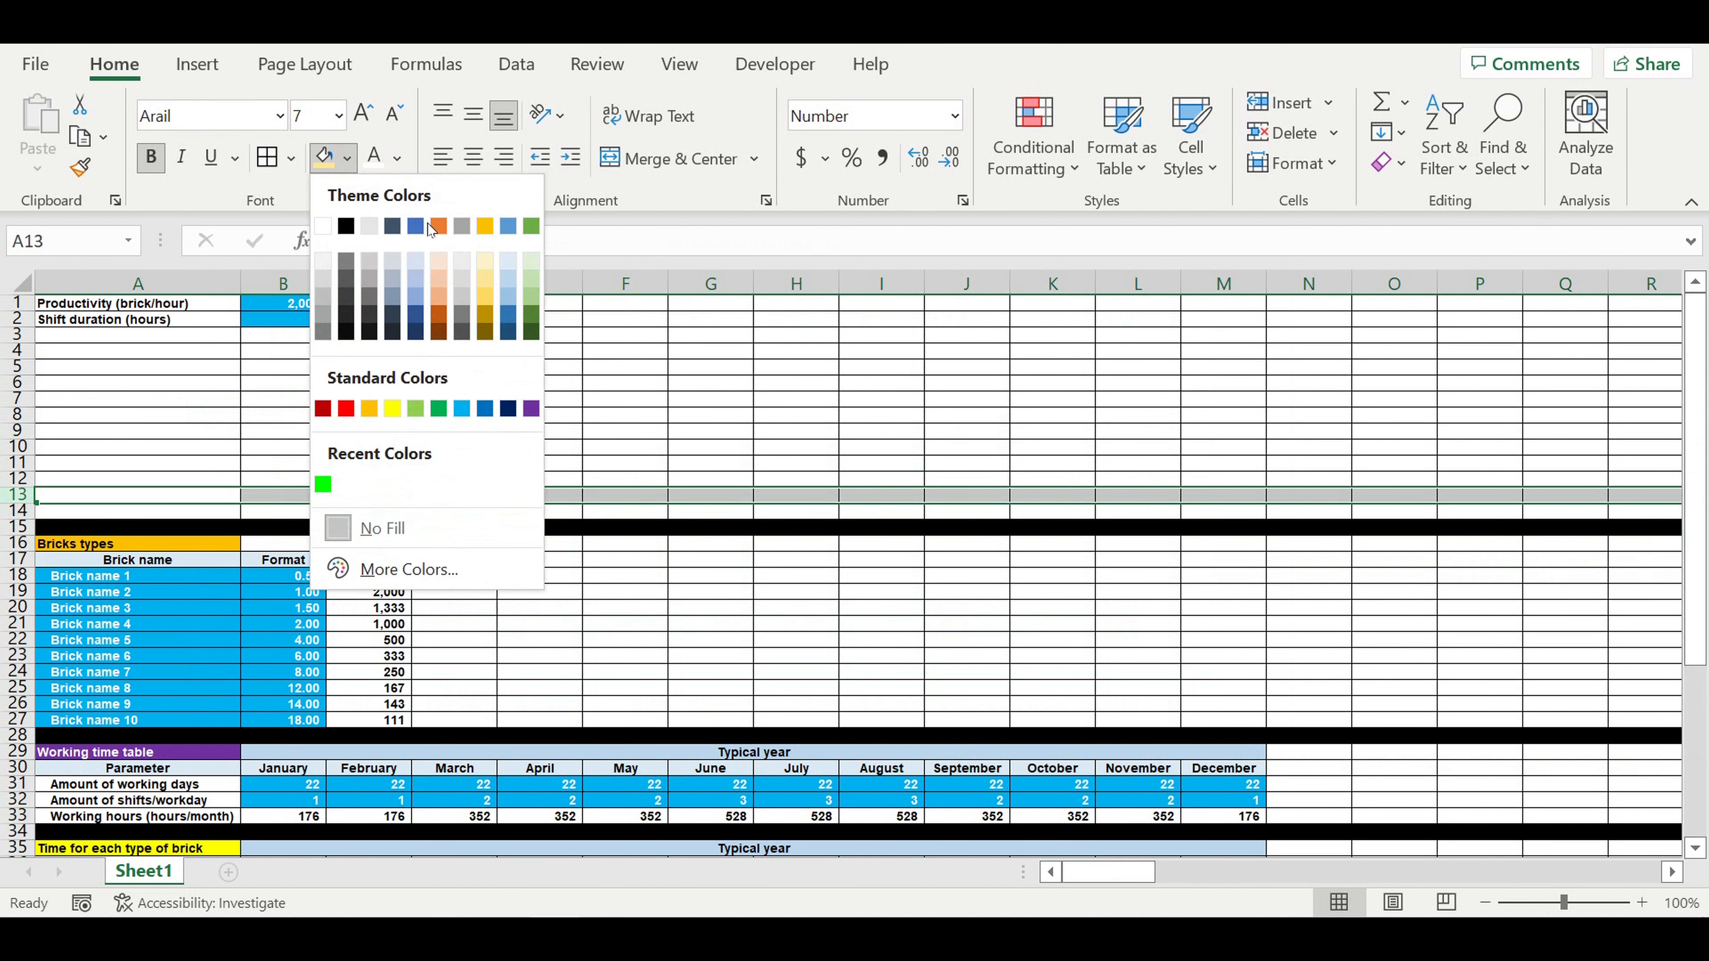
left_click(346, 226)
left_click(454, 431)
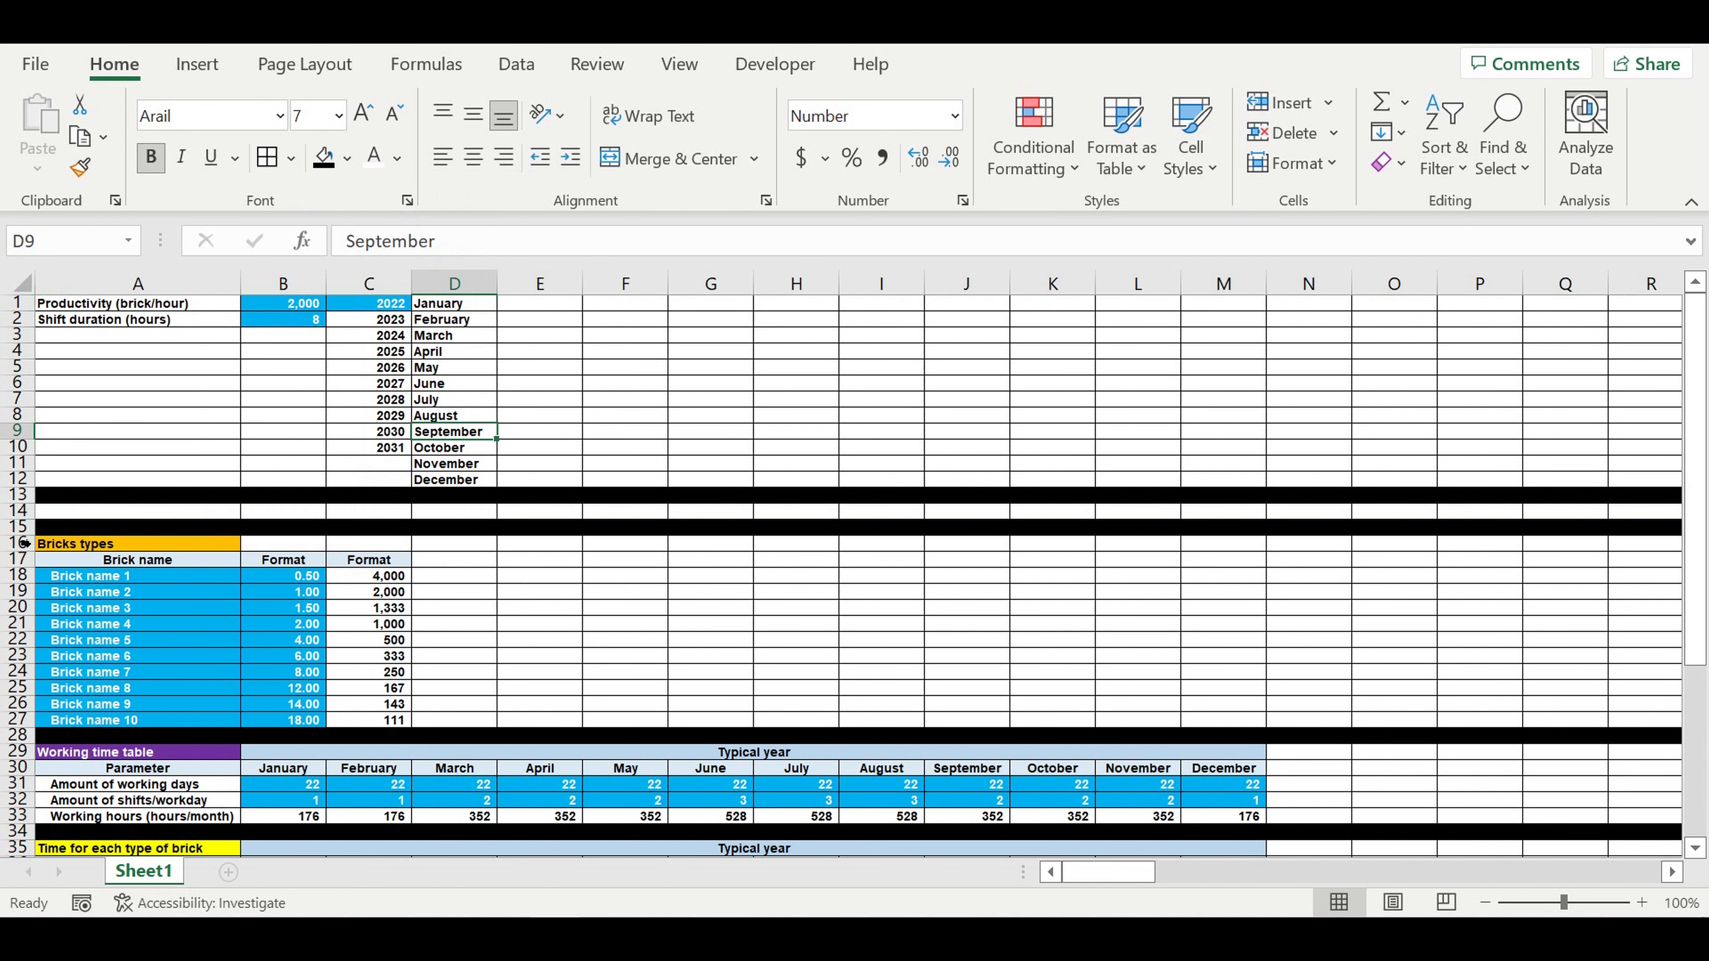
Insert 16 blank rows at row 15, above the black separator of the Bricks types table
left_click_drag(17, 531, 18, 767)
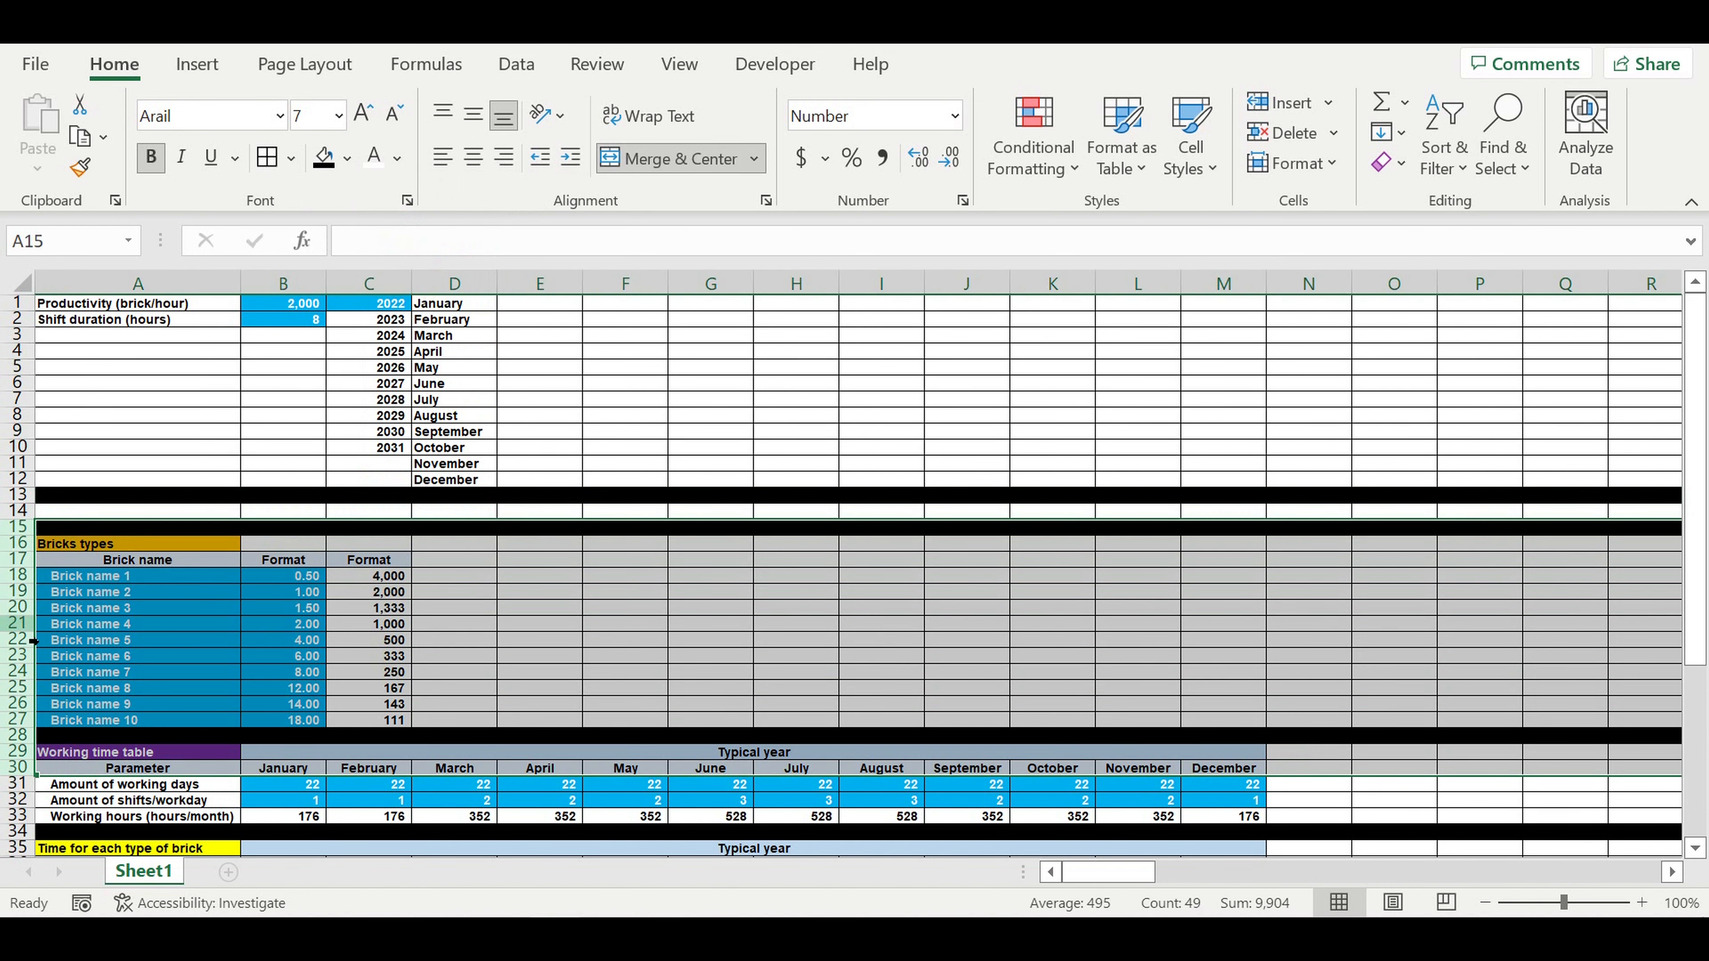
right_click(21, 633)
left_click(95, 365)
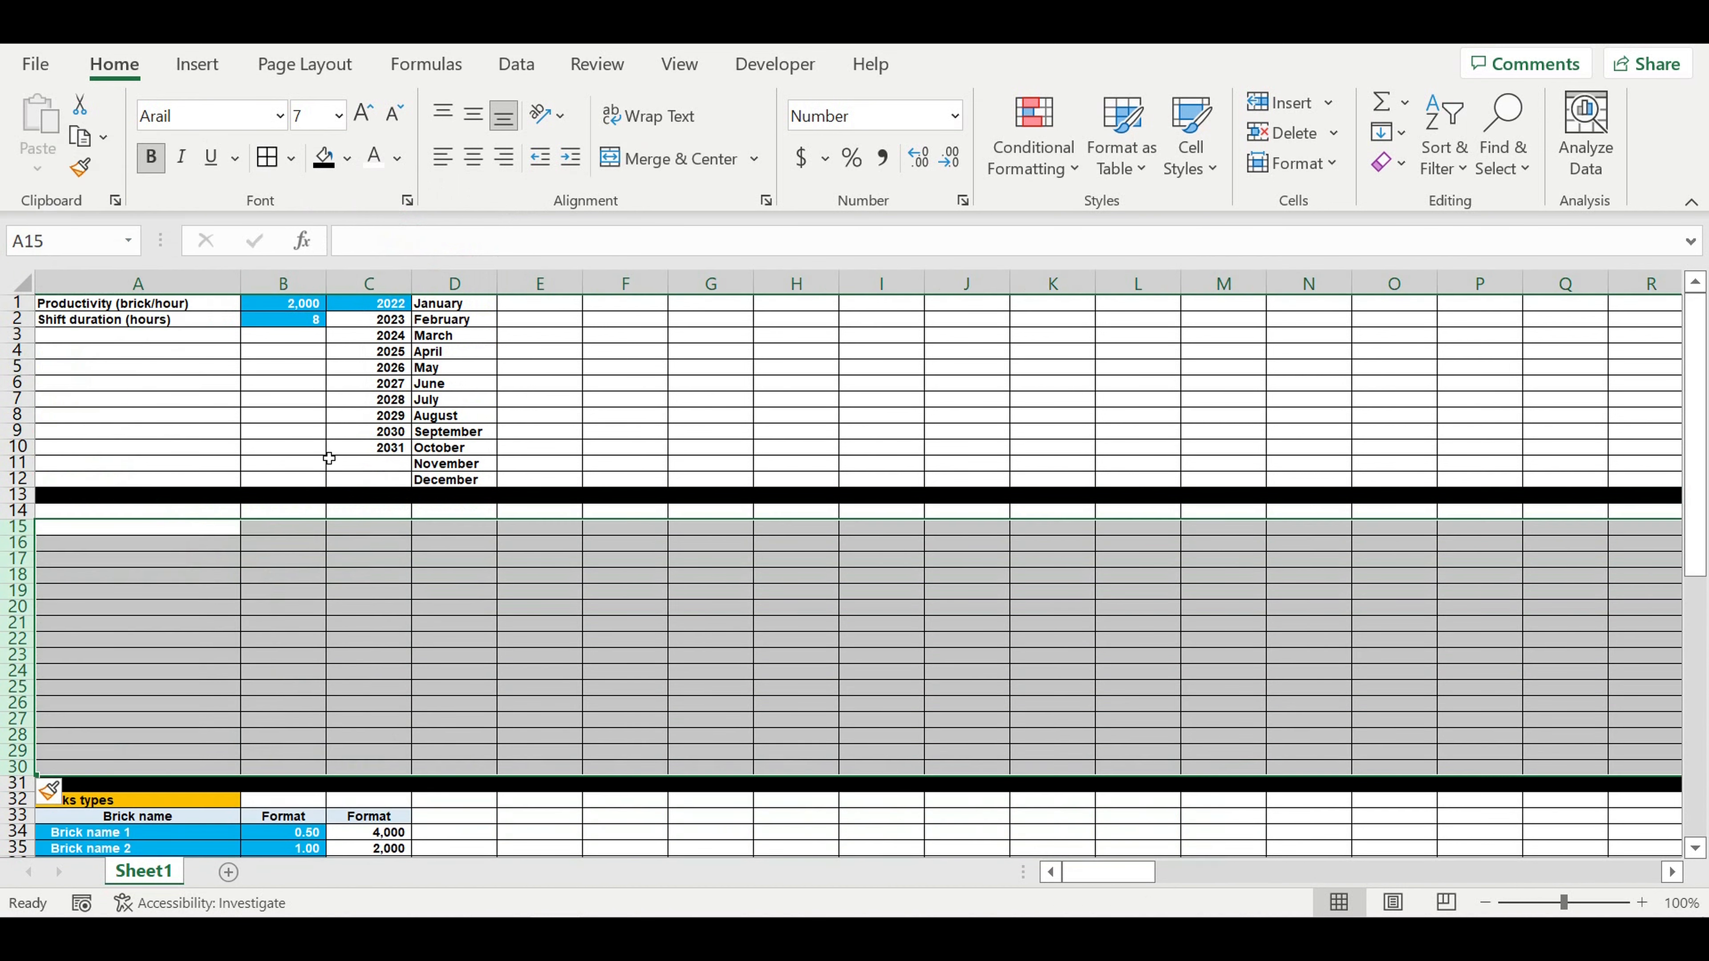
left_click(458, 546)
Move the productivity and shift duration cells A1:B2 to A14
left_click_drag(201, 307, 294, 327)
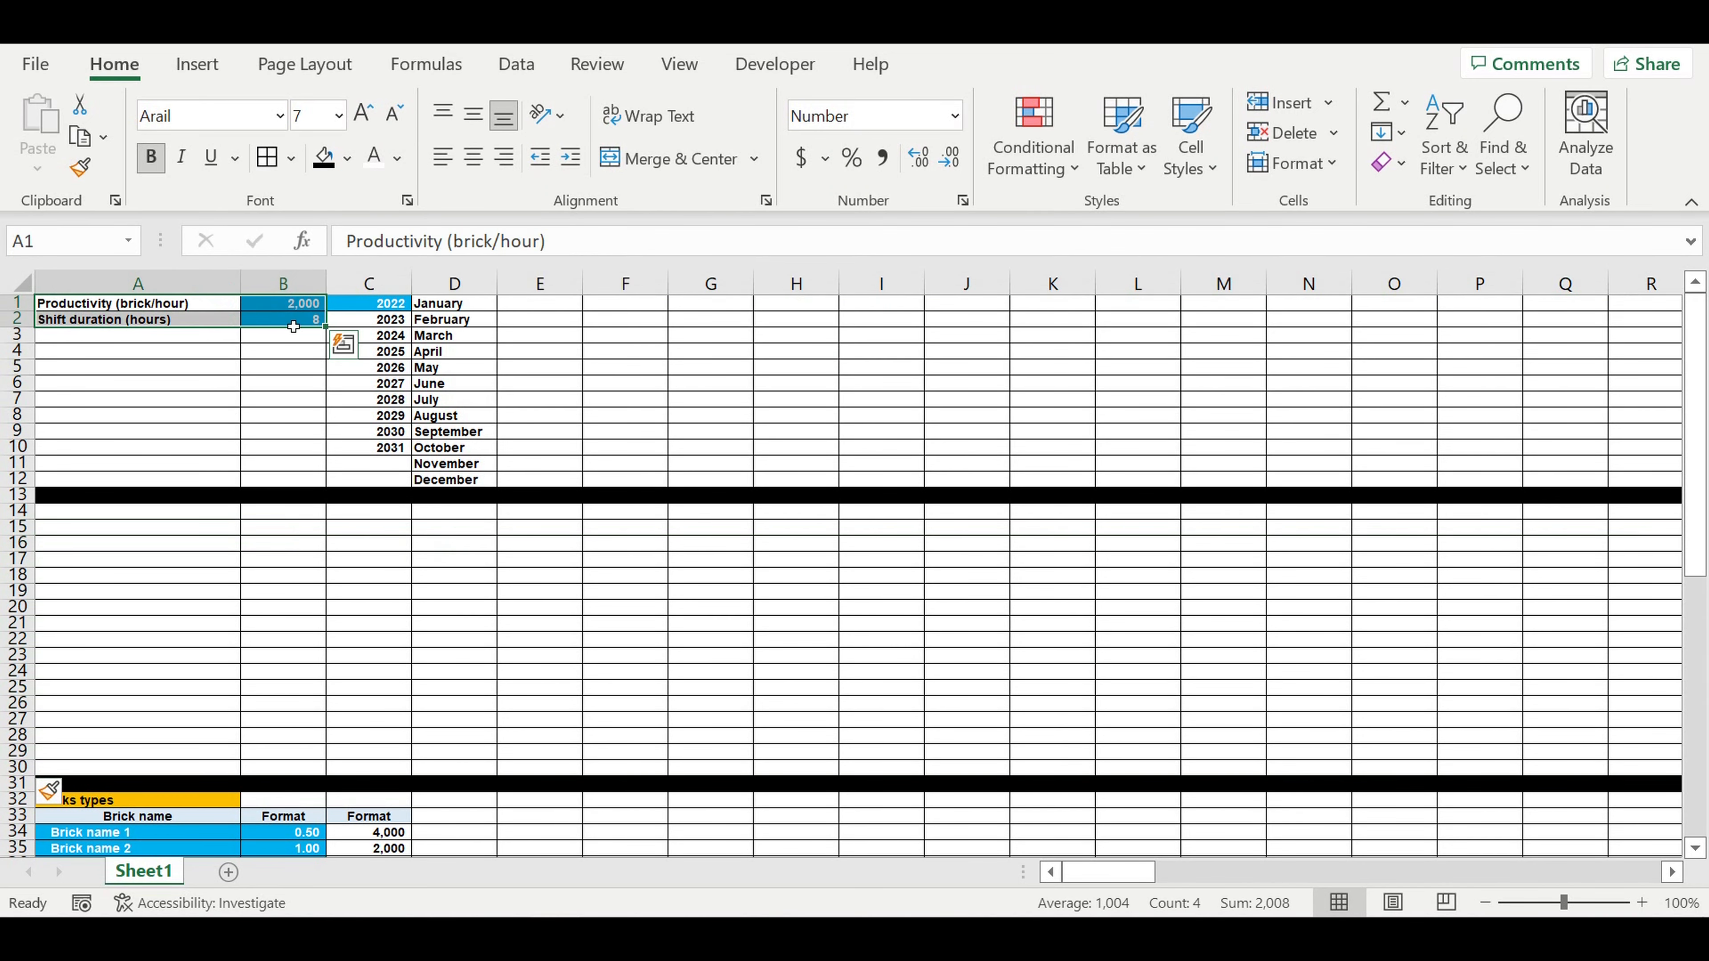
key("ctrl+x")
left_click(229, 512)
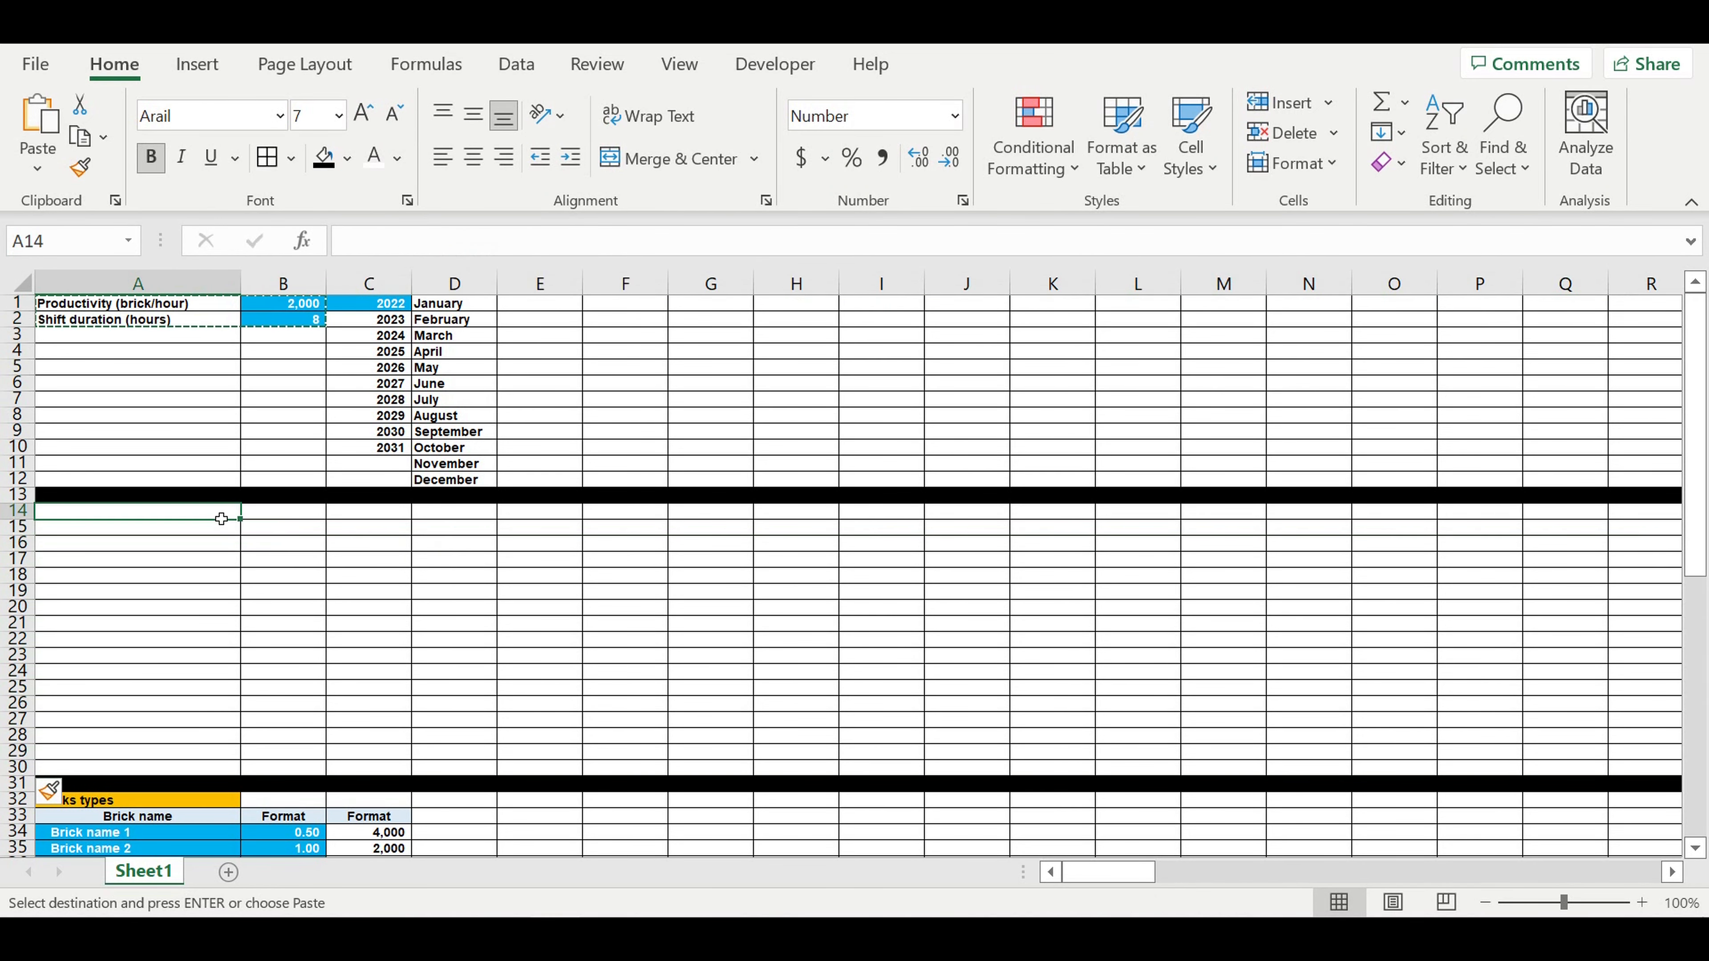
key("ctrl+v")
left_click(501, 609)
Move the year and month lists from C1:D12 to A1
left_click_drag(383, 304, 445, 482)
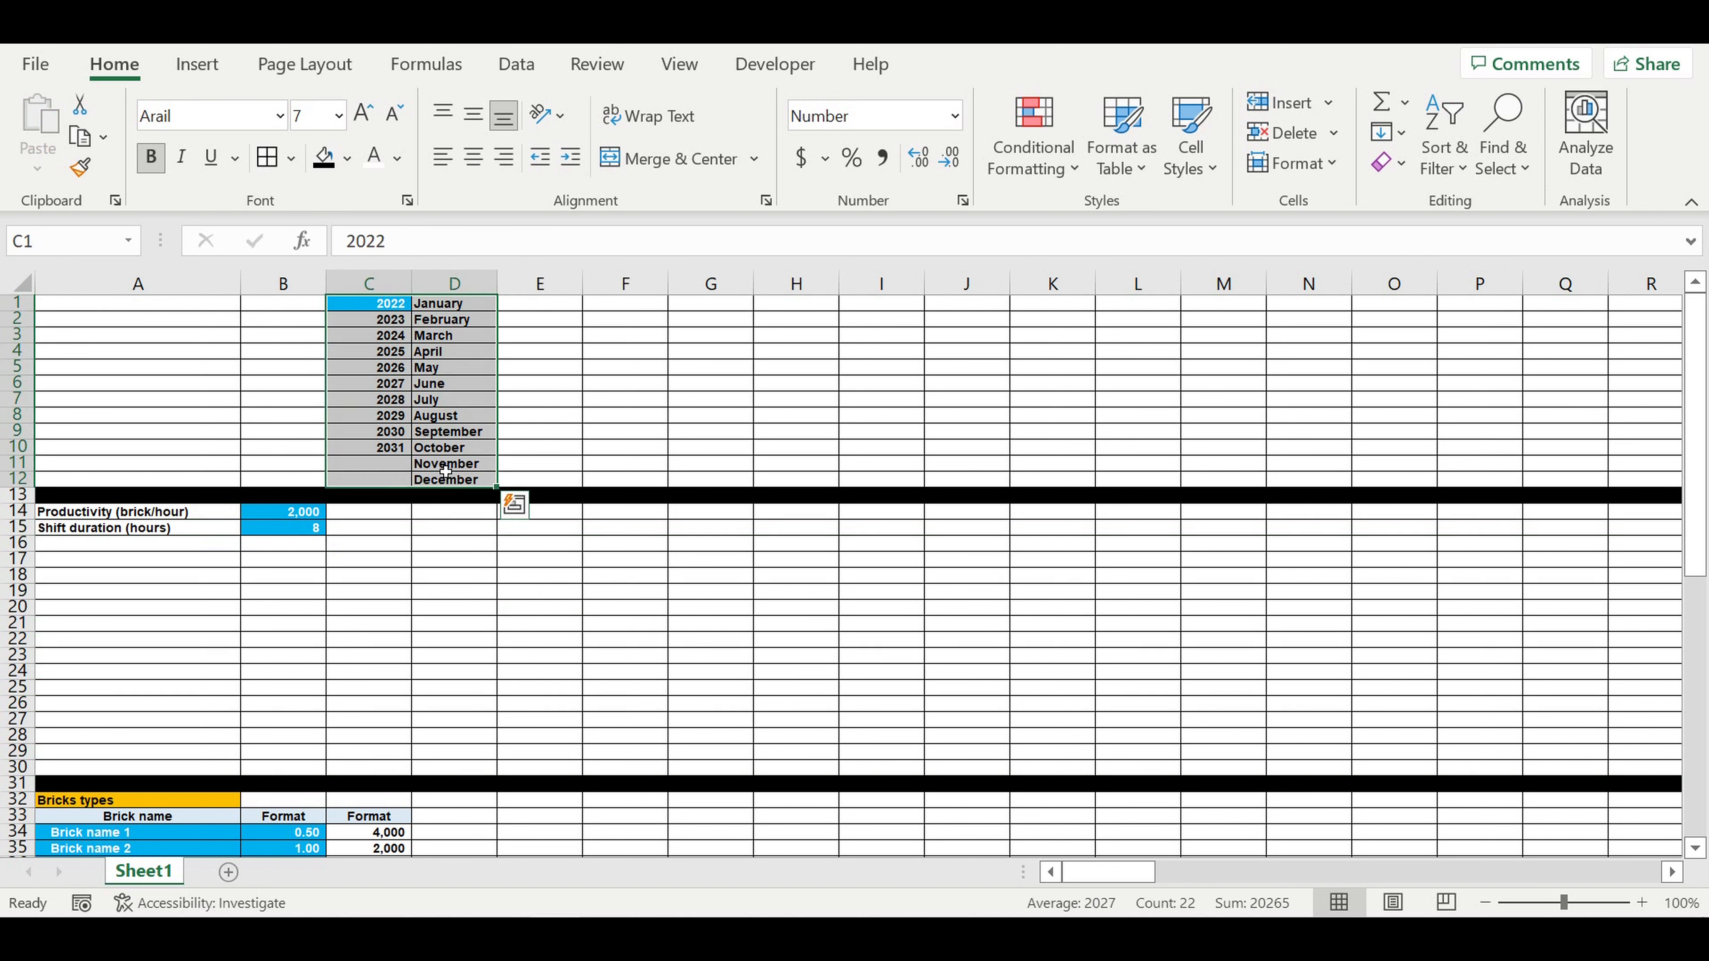
key("ctrl+x")
left_click(162, 307)
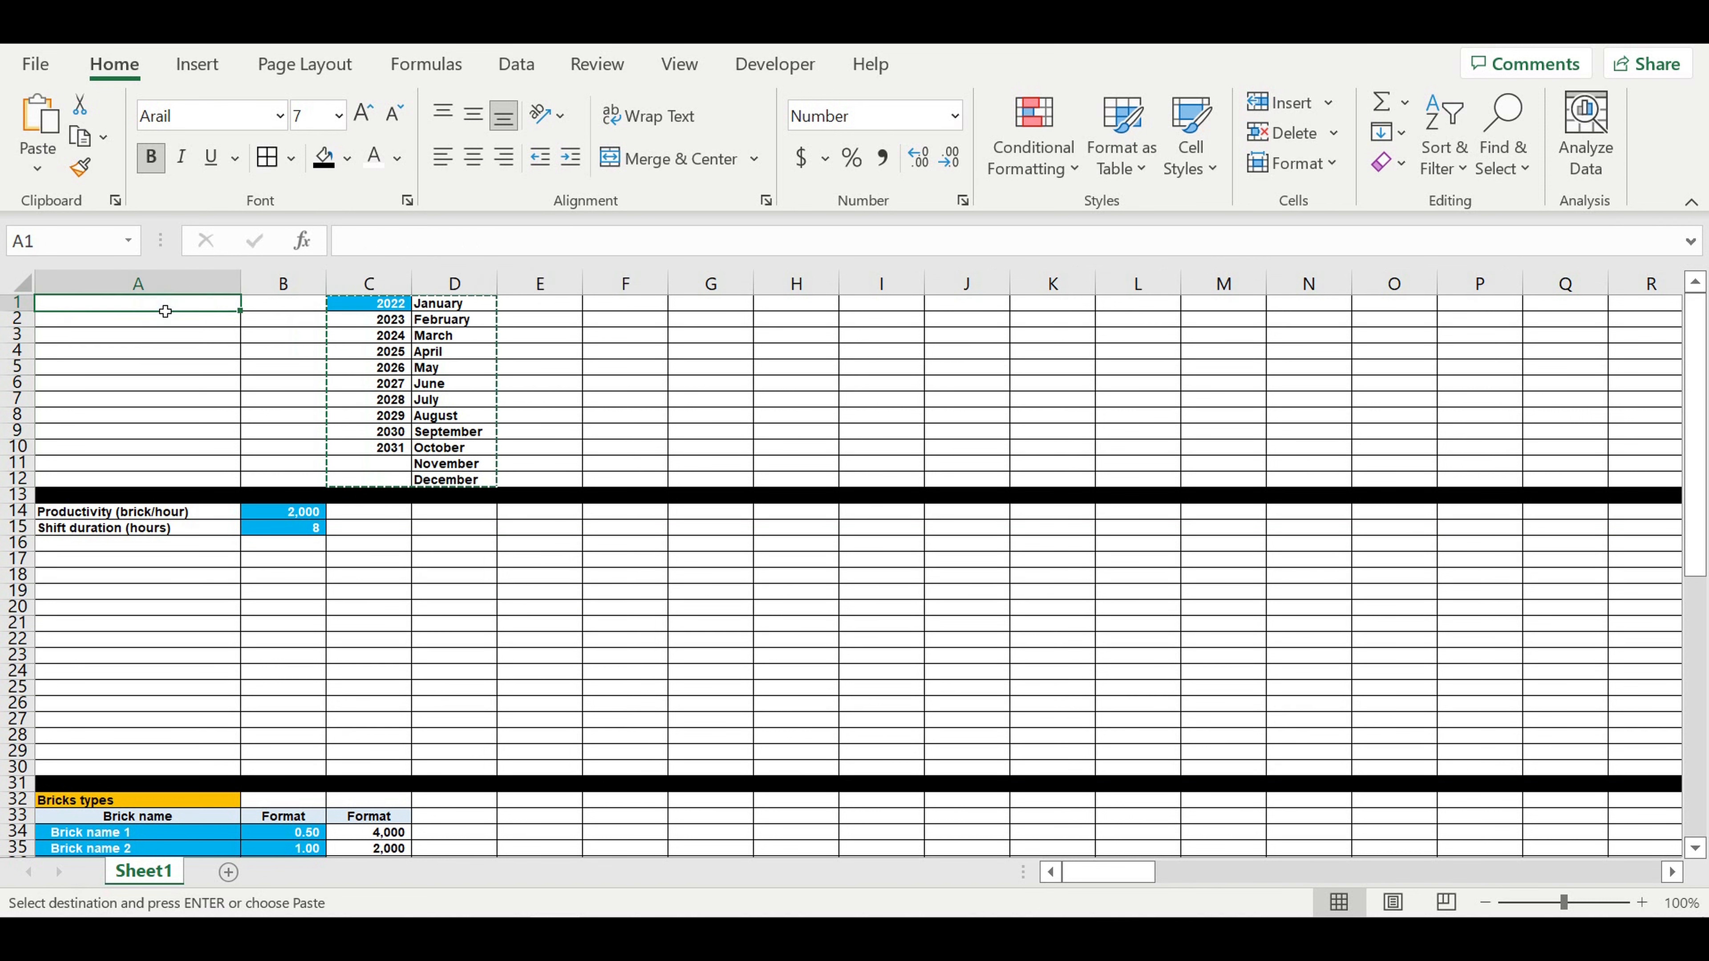
key("ctrl+v")
left_click(450, 372)
scroll(370, 495, "down", 1)
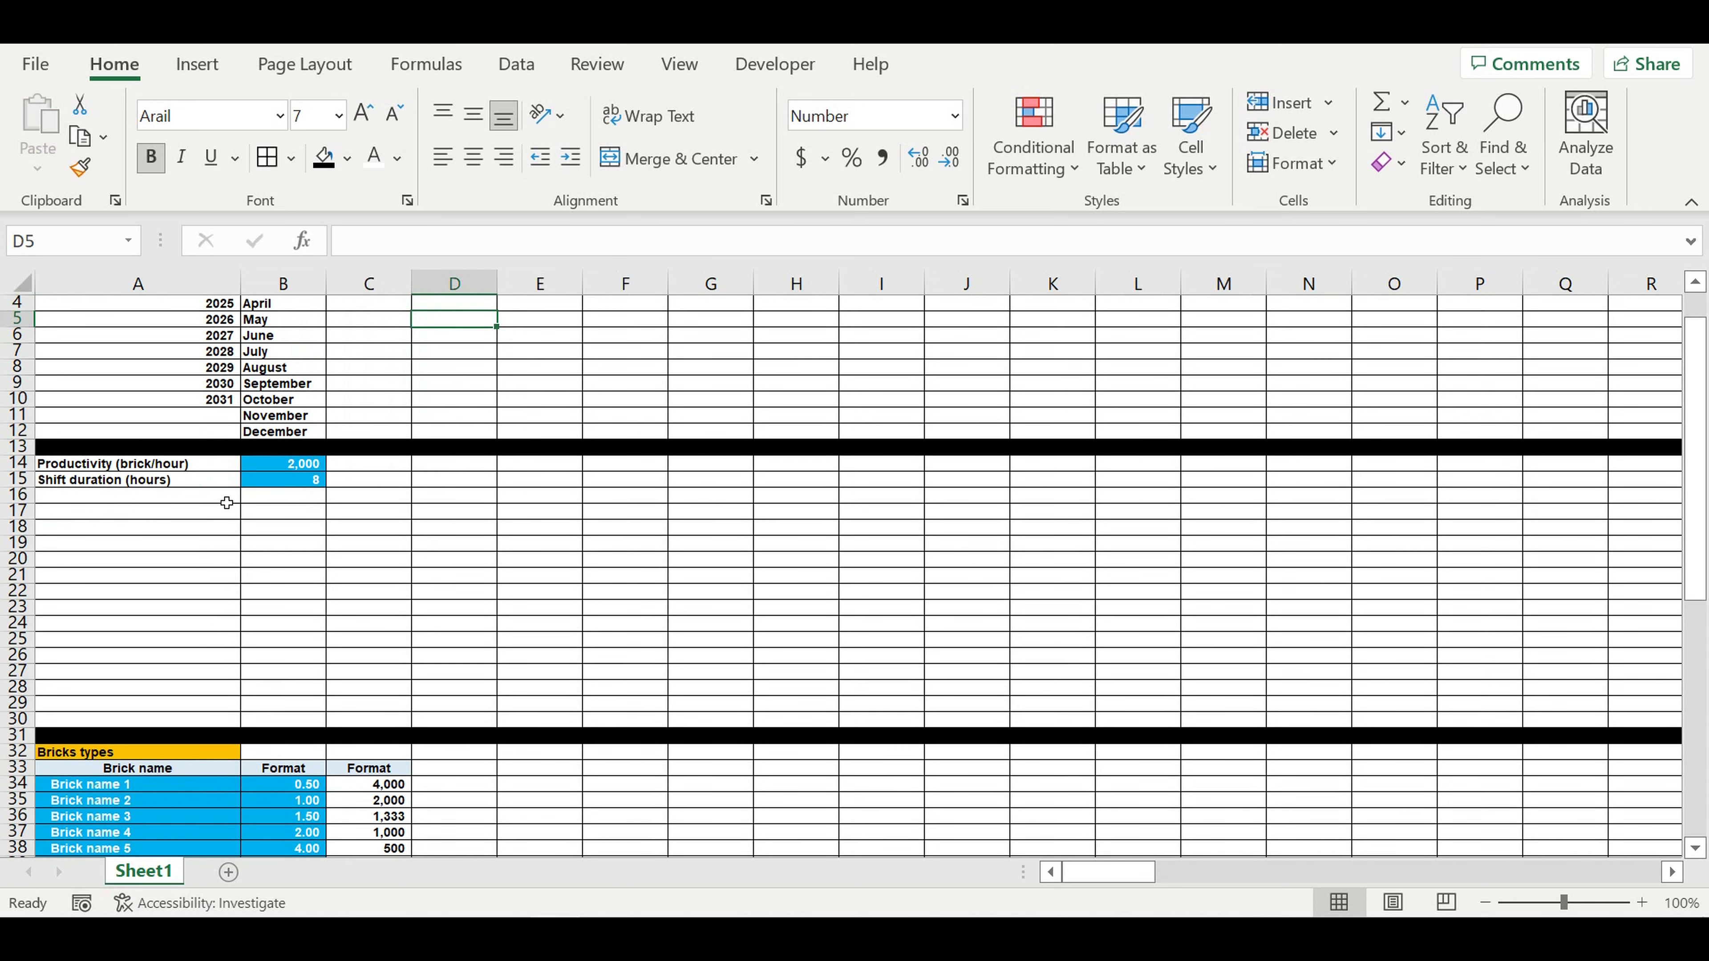
Fill the whole of row 16 with black and indent the productivity and shift duration labels in A14:A15
left_click(200, 500)
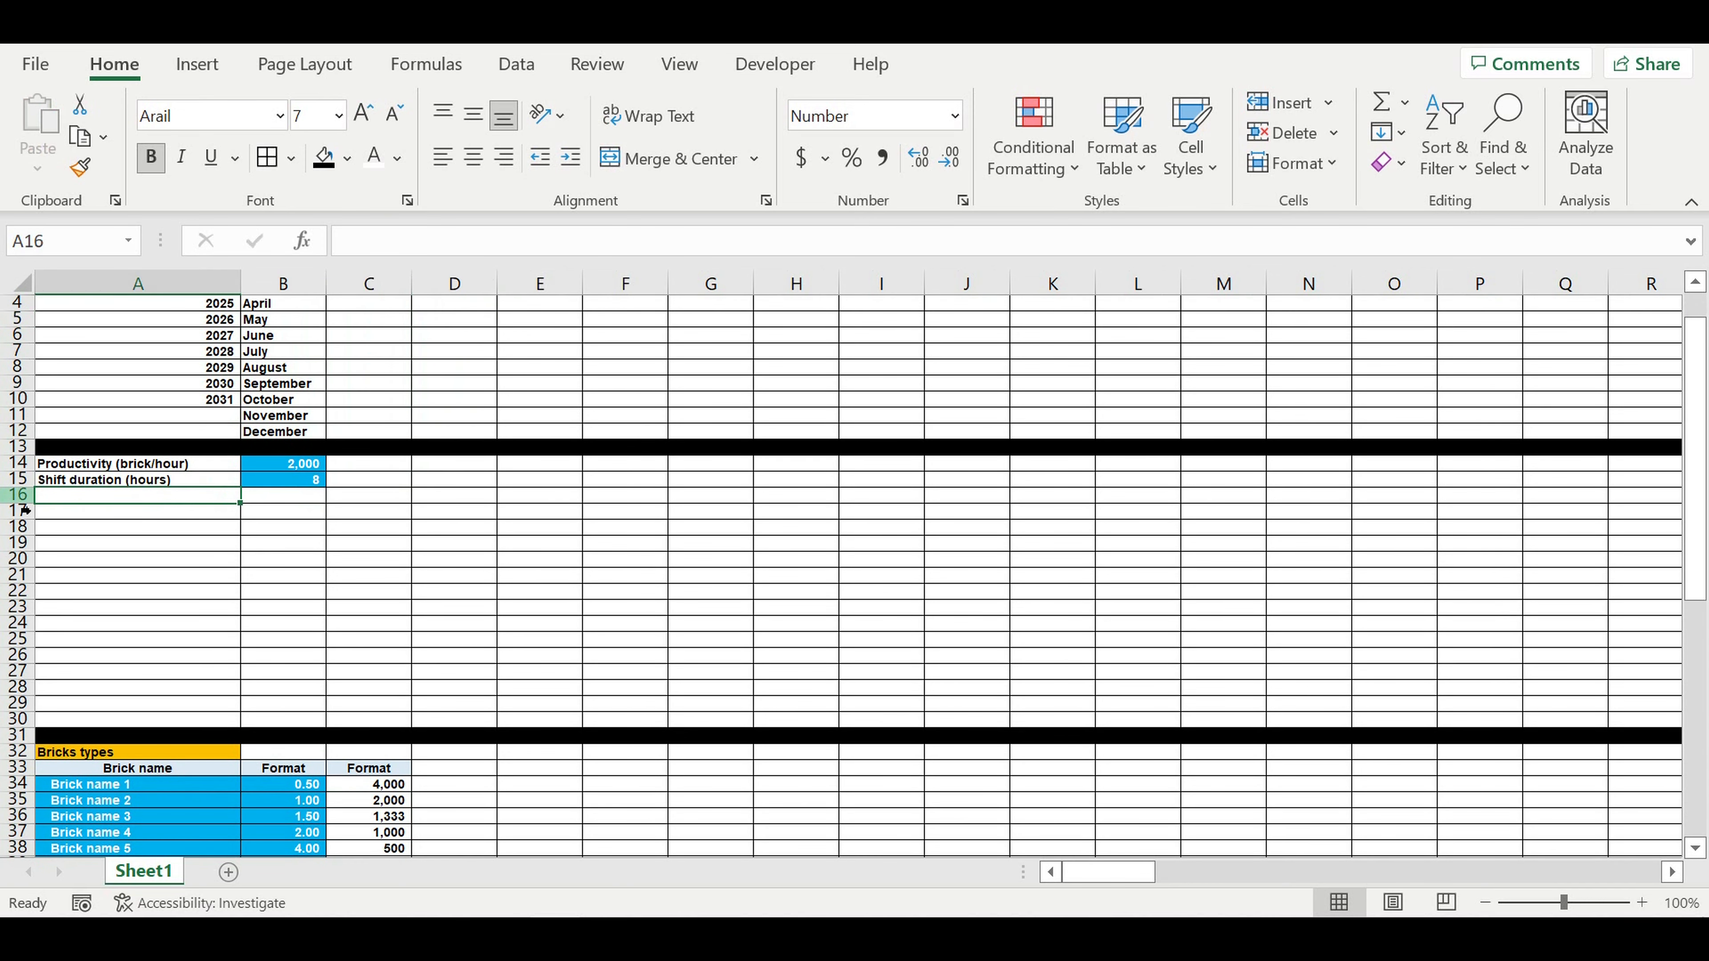
left_click(20, 496)
left_click(347, 158)
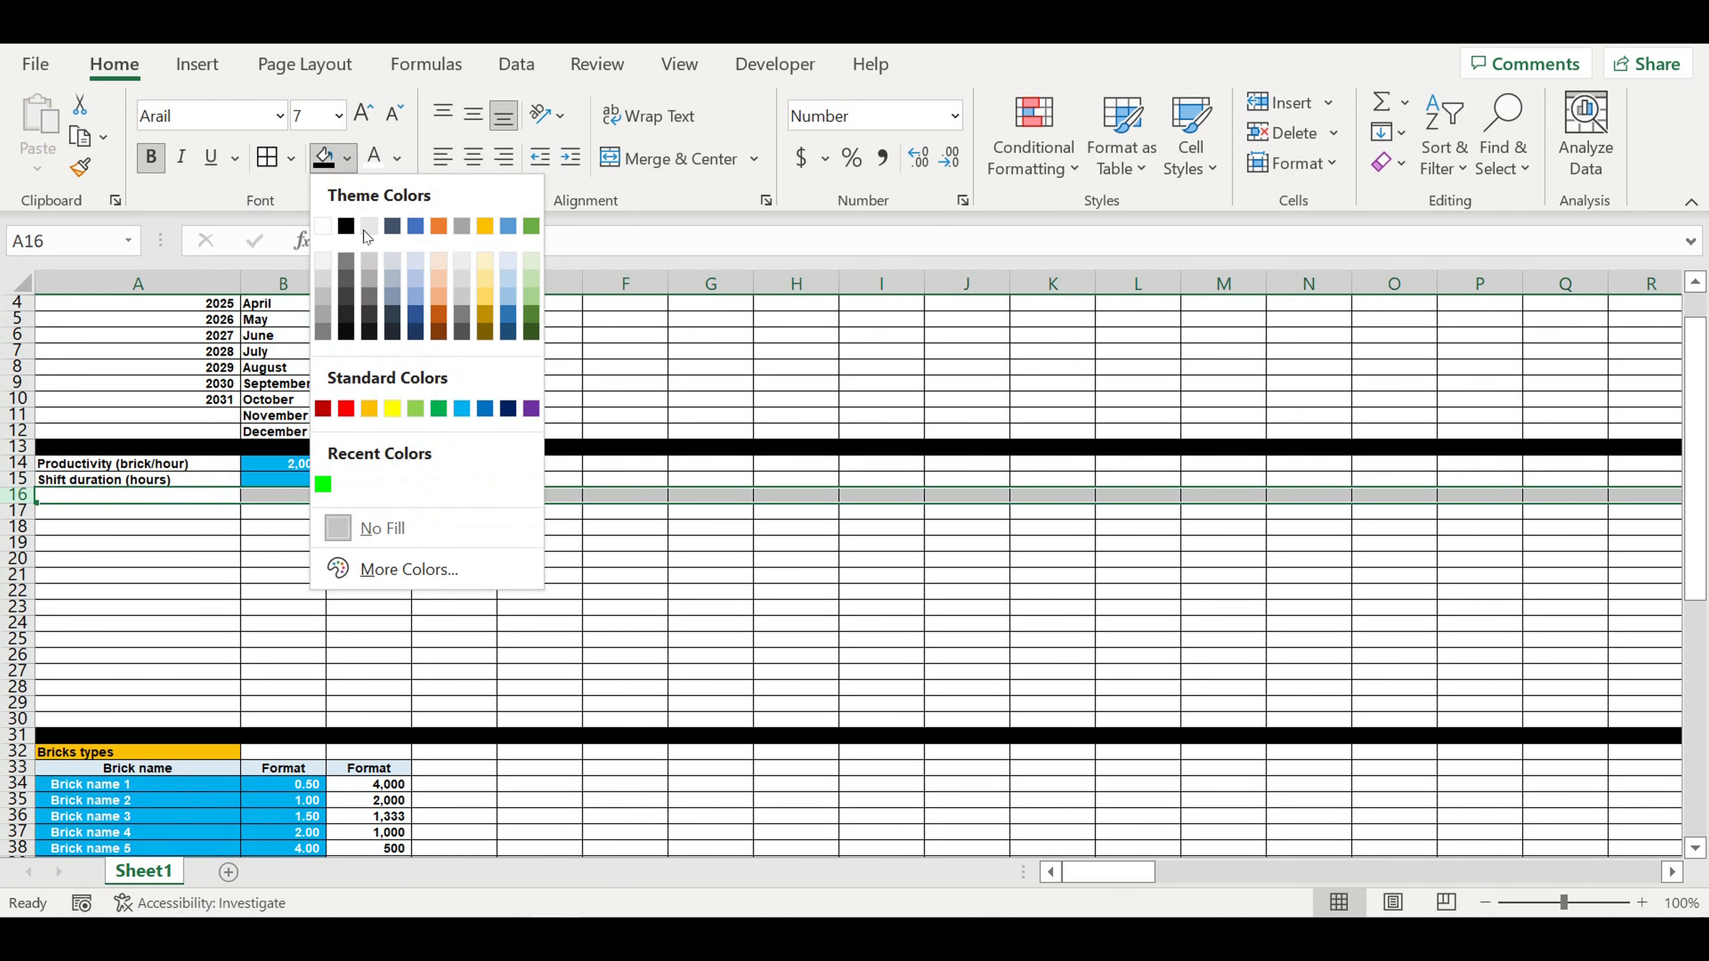
left_click(346, 226)
left_click(197, 509)
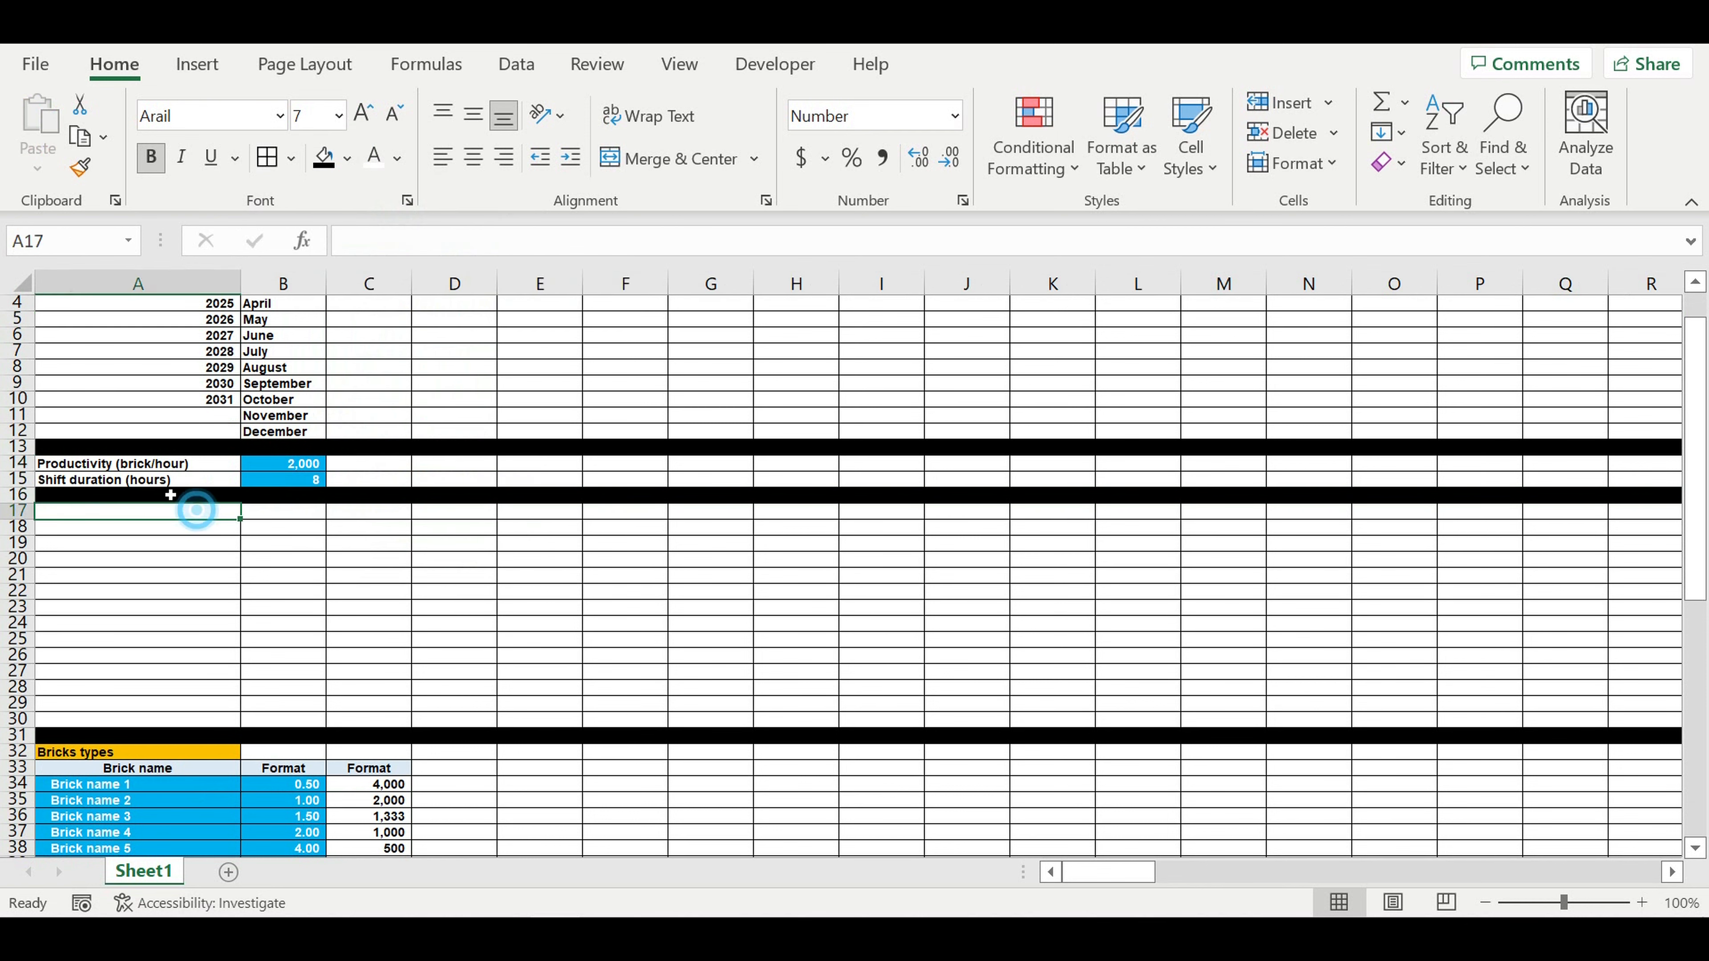
left_click_drag(128, 464, 135, 479)
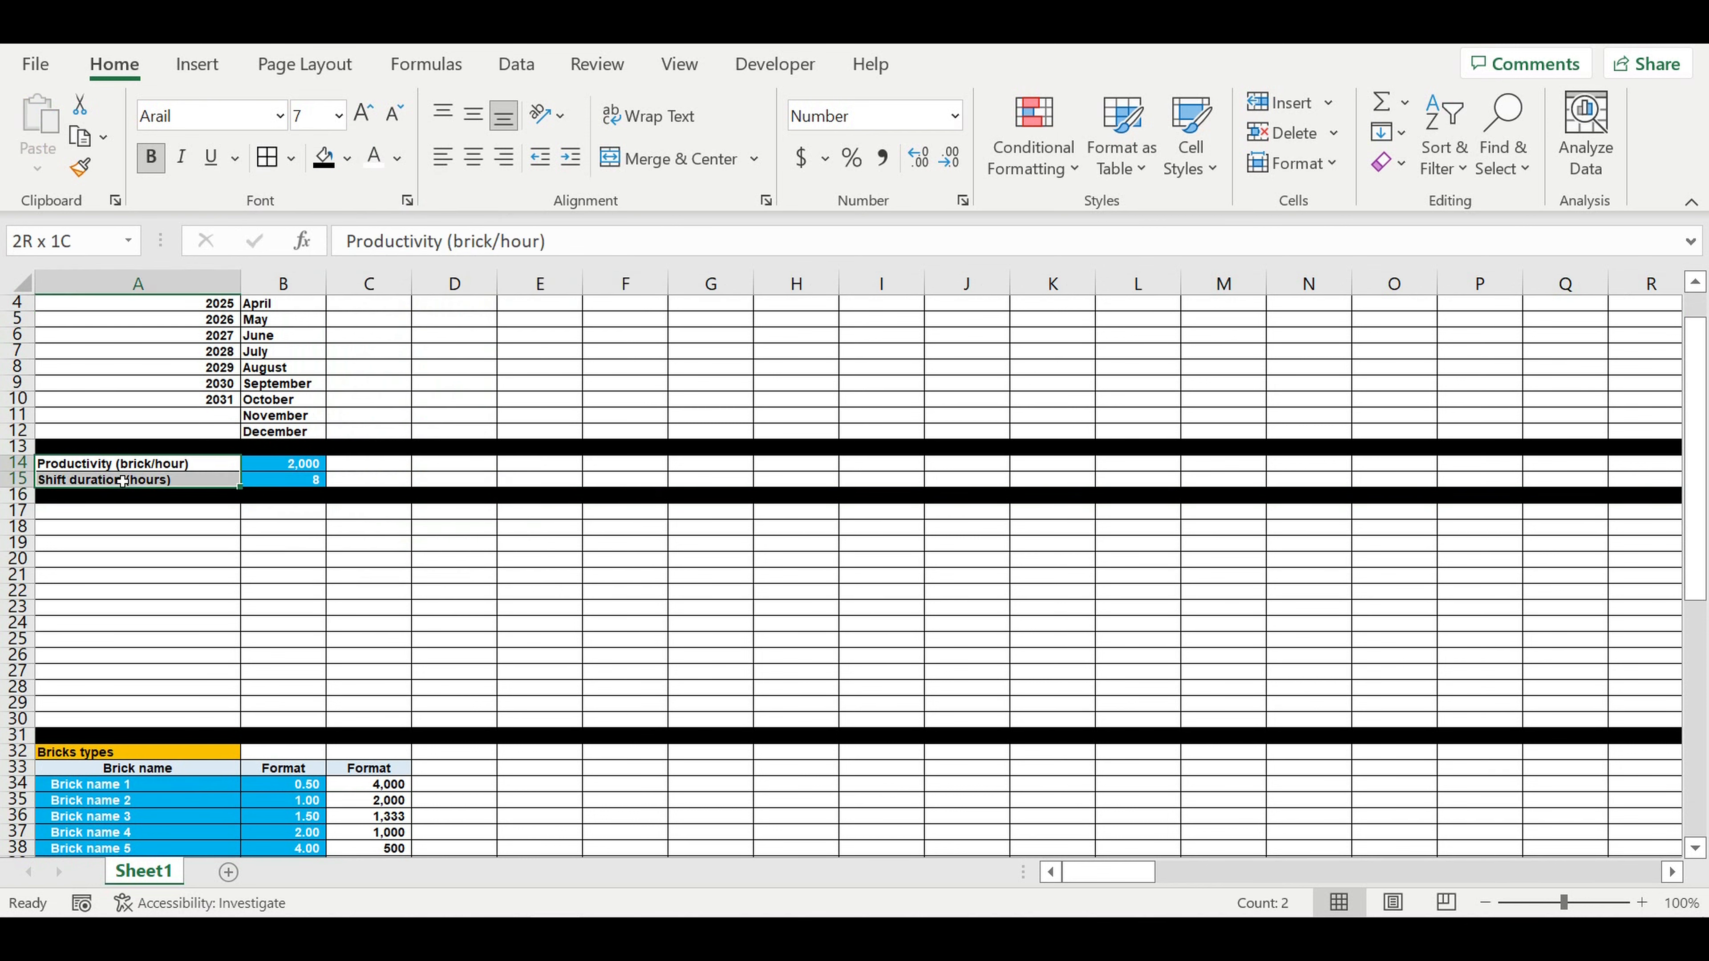
left_click(564, 162)
Enter the labels "Operting activity start", "Month" and "Year" in cells A17 to A19
left_click(181, 519)
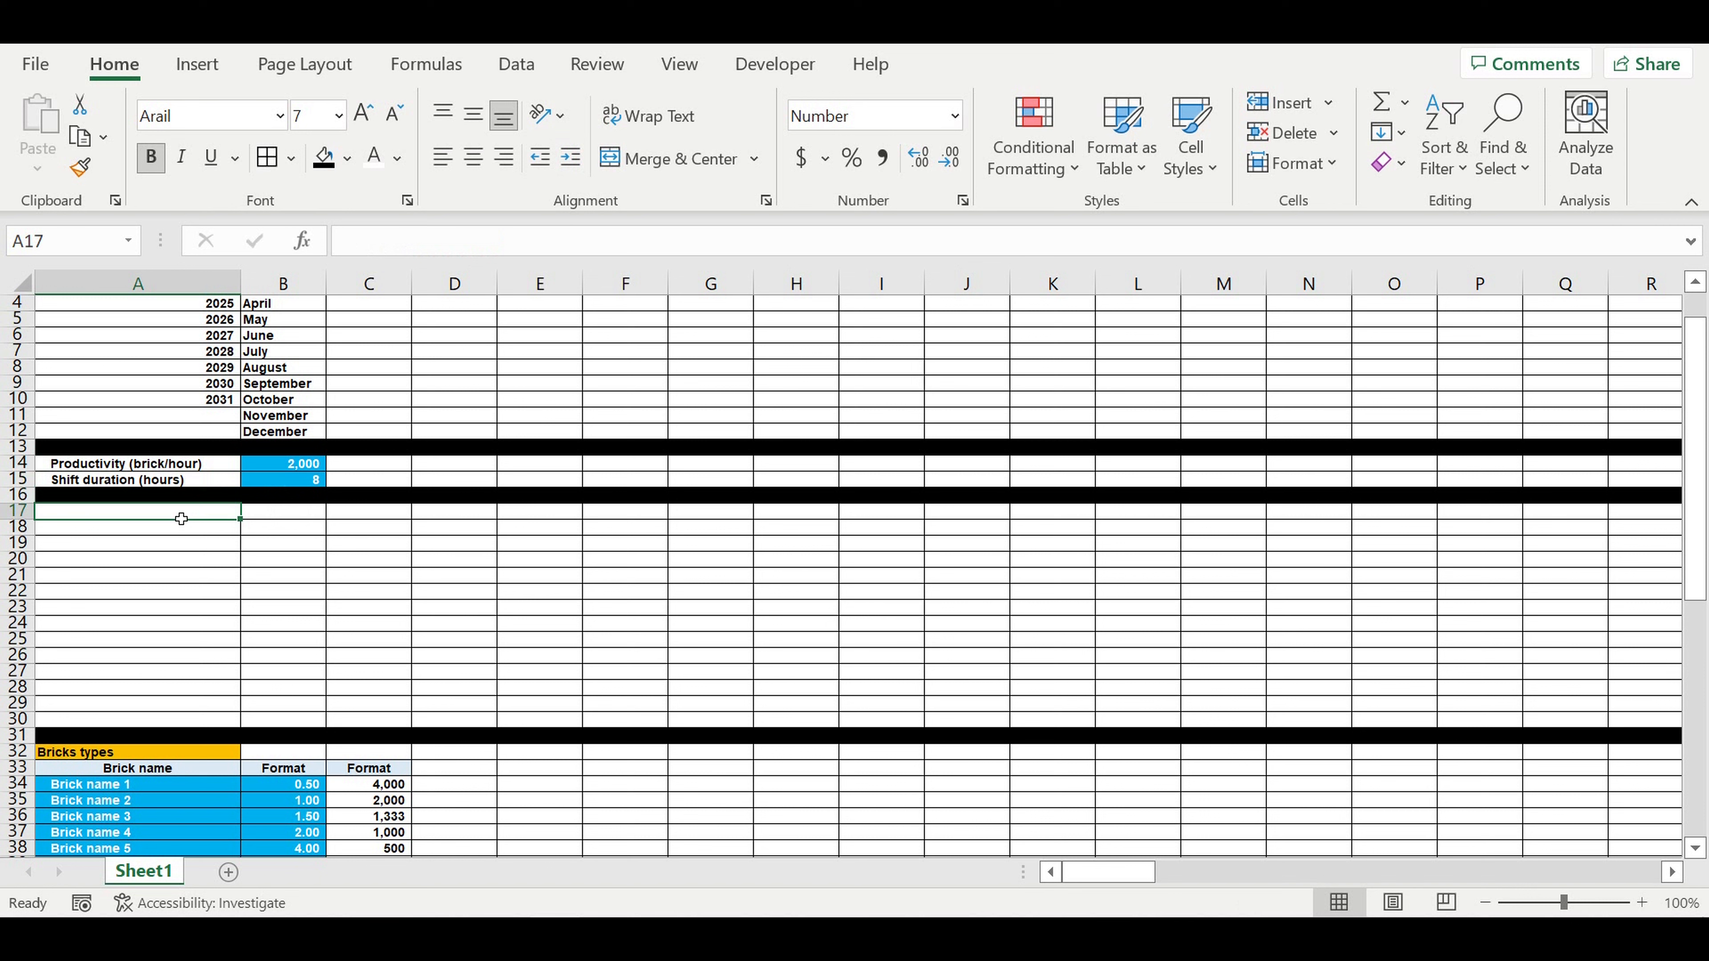
type("S")
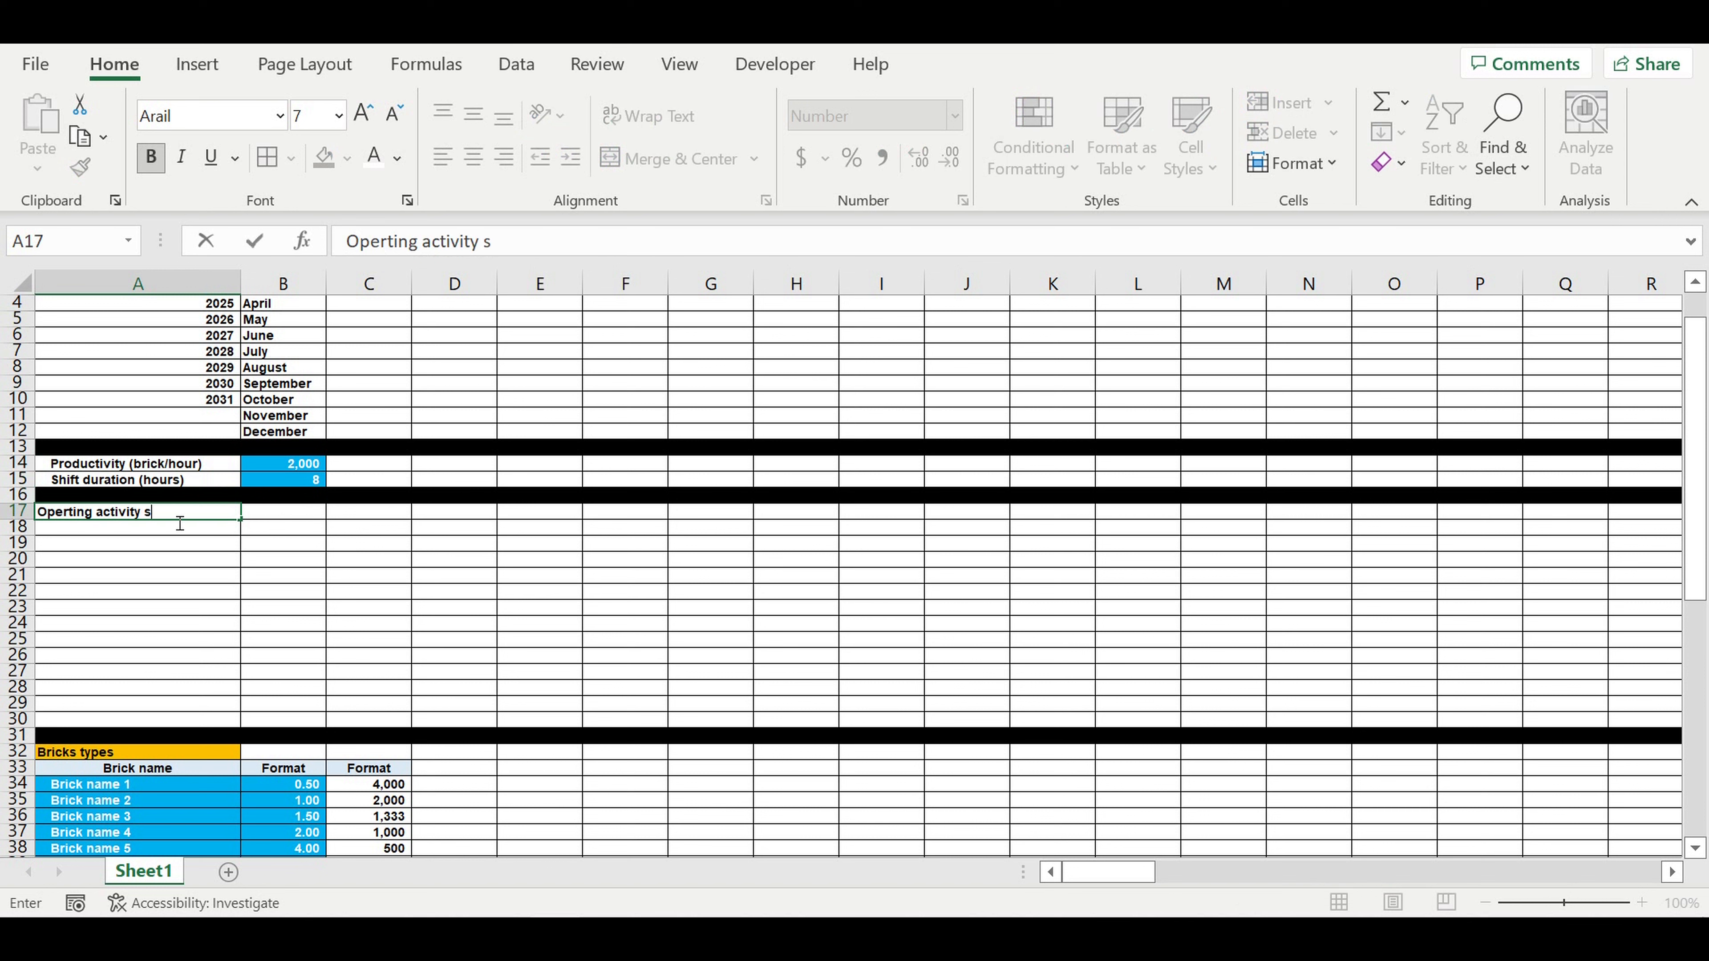
key("Return")
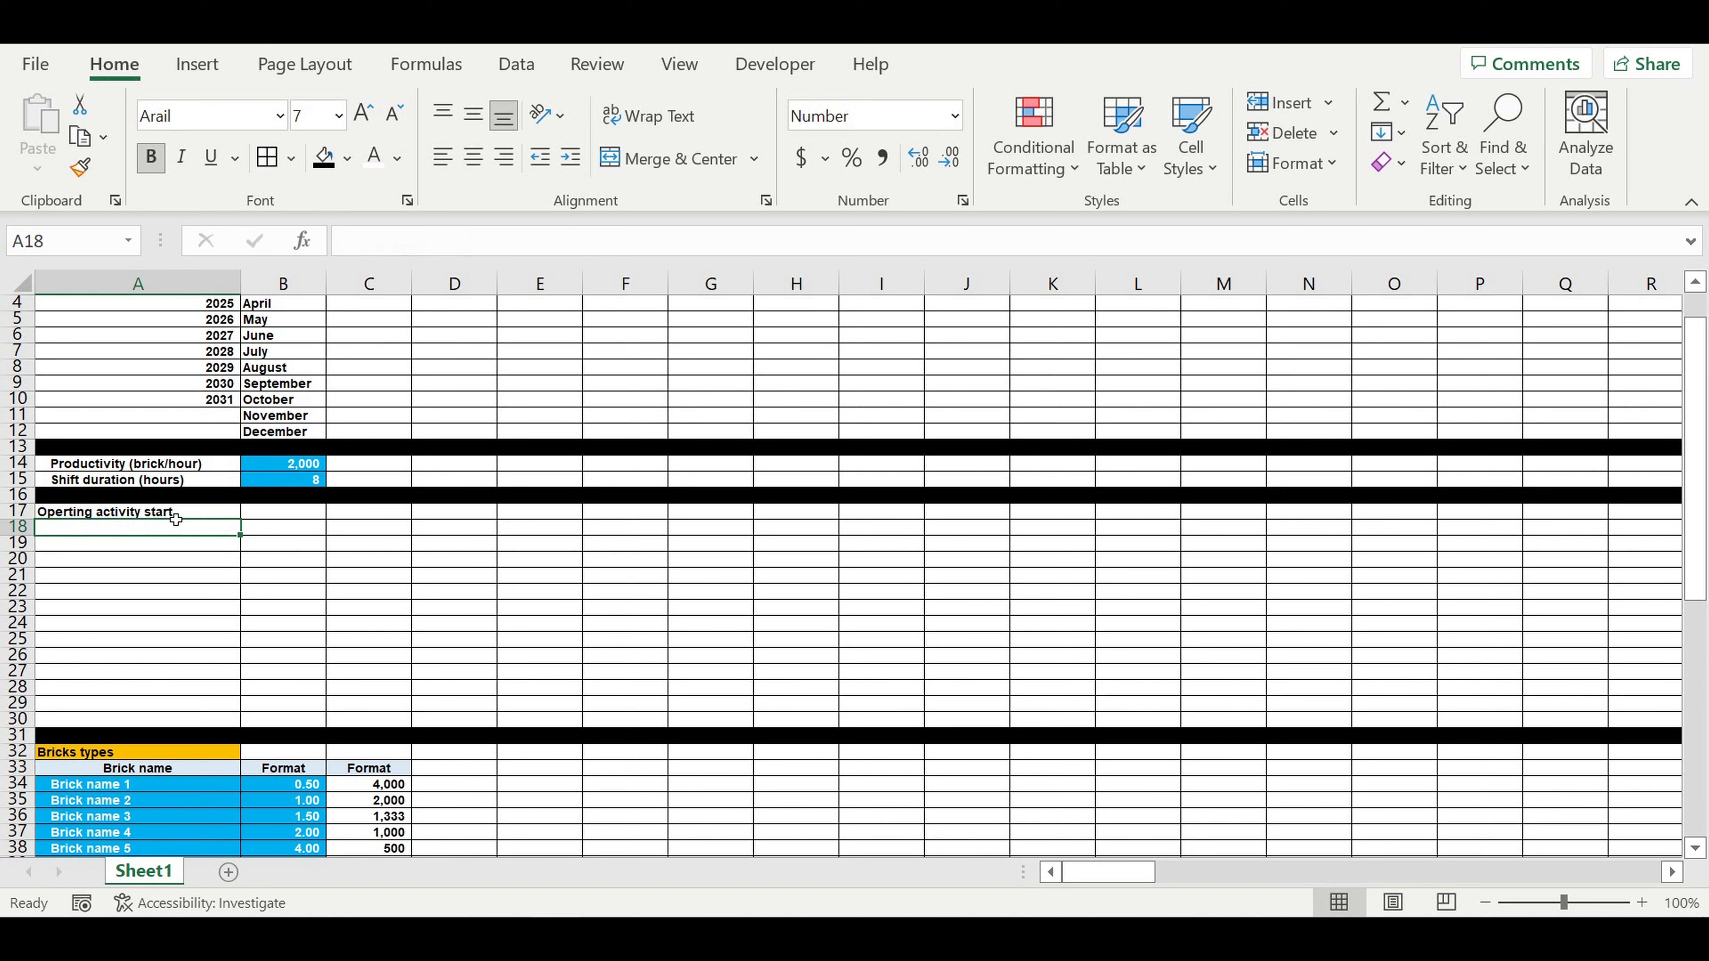
type("Month")
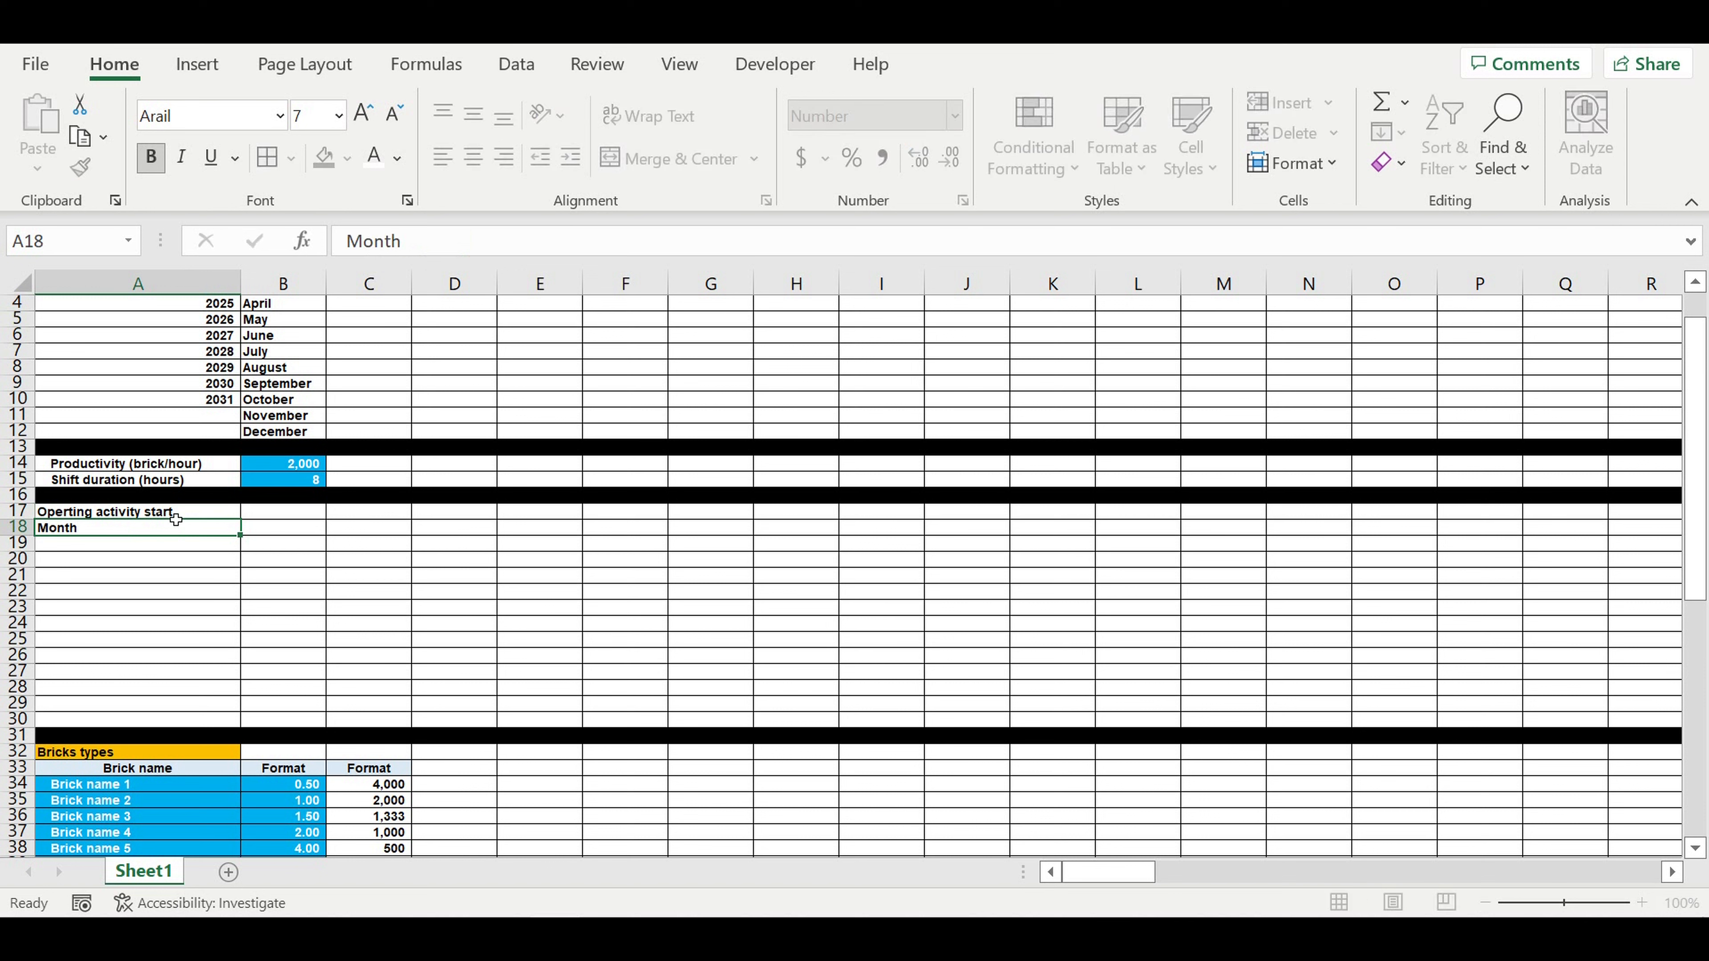
key("Return")
type("Year")
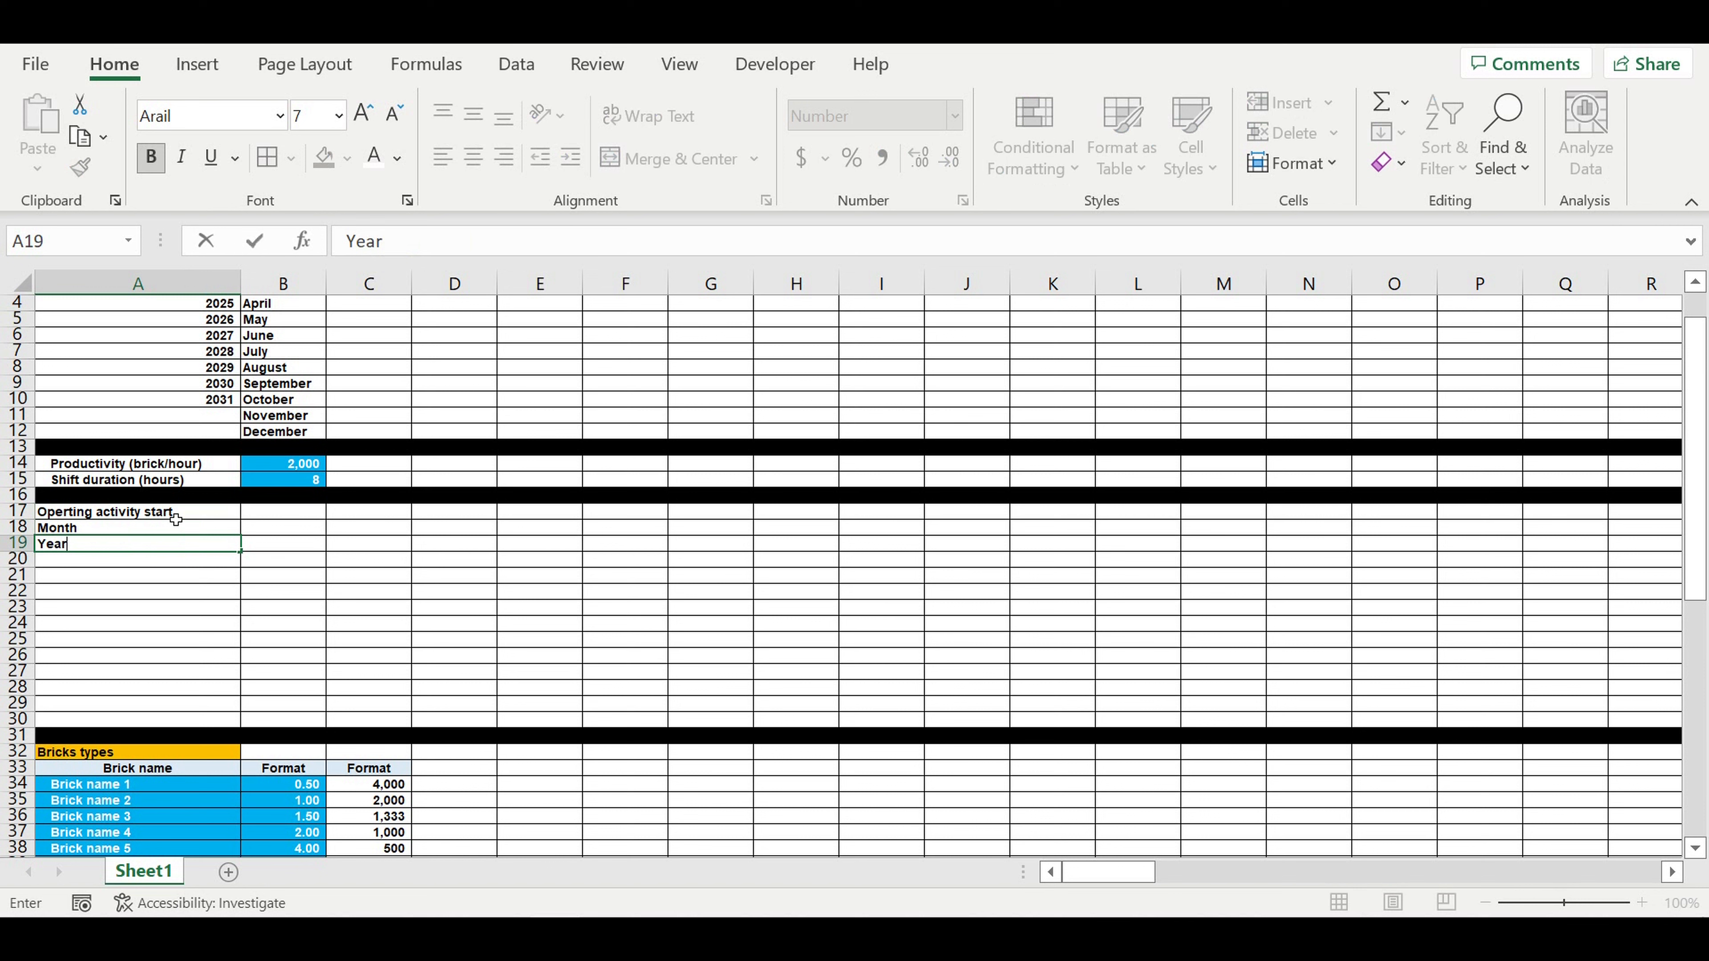
key("Return")
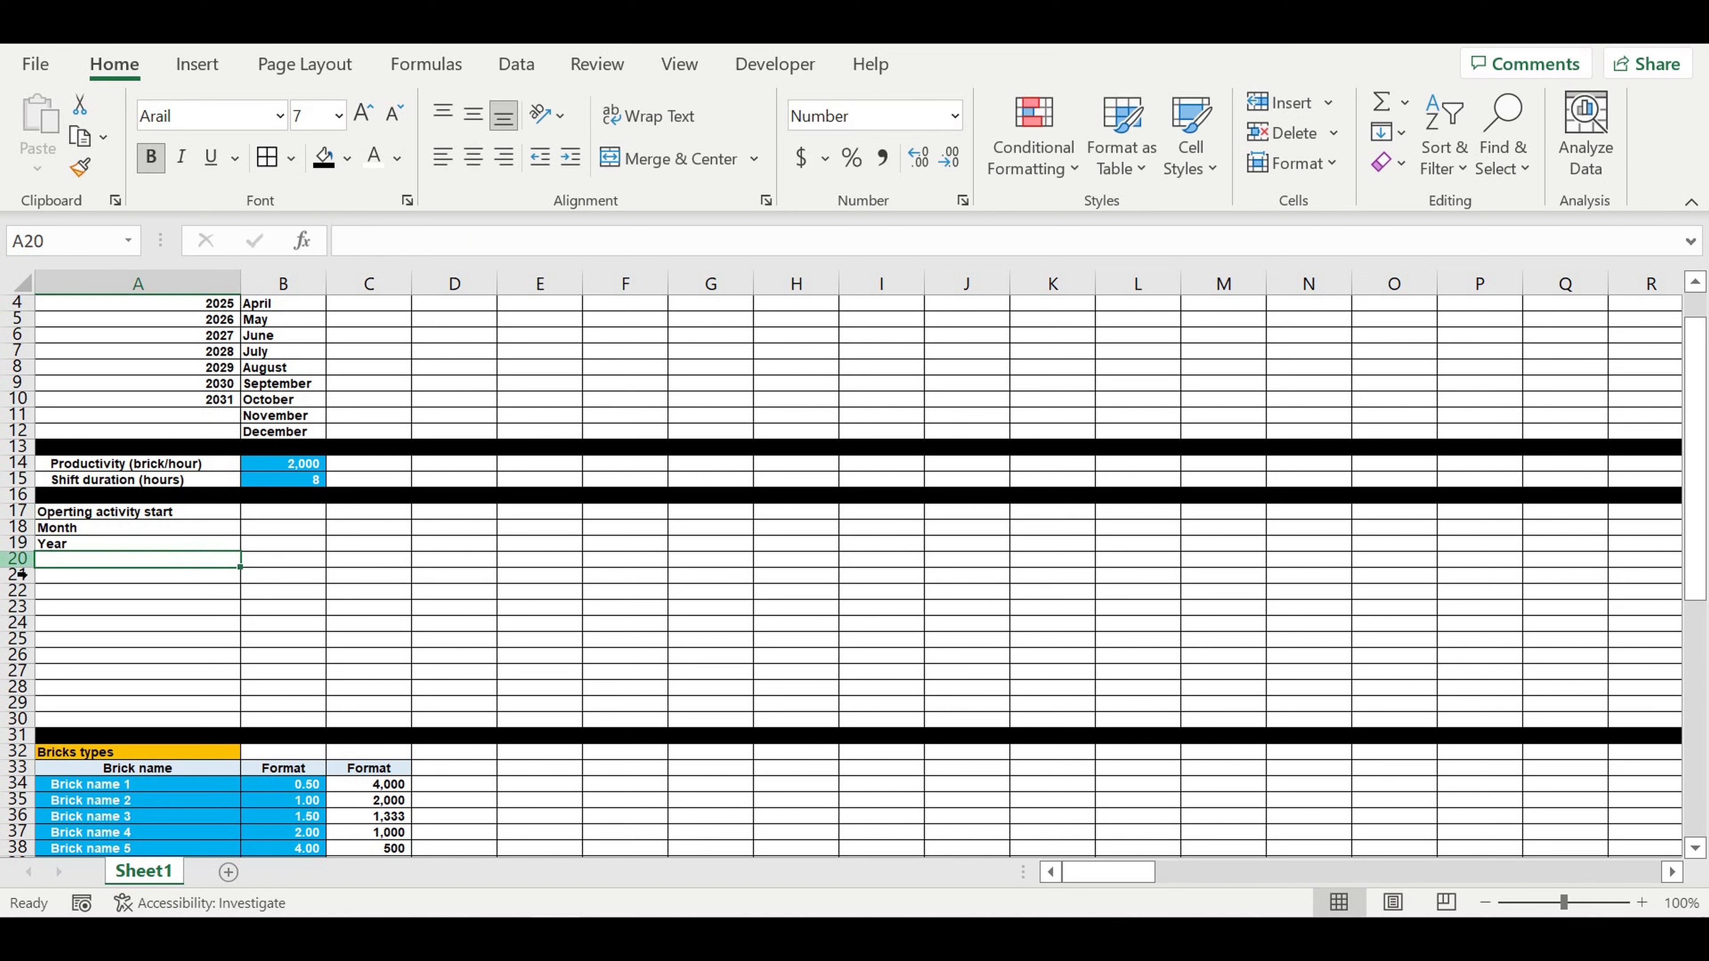
Fill the whole of row 20 with black as a separator below the Year label
left_click(20, 562)
left_click(358, 163)
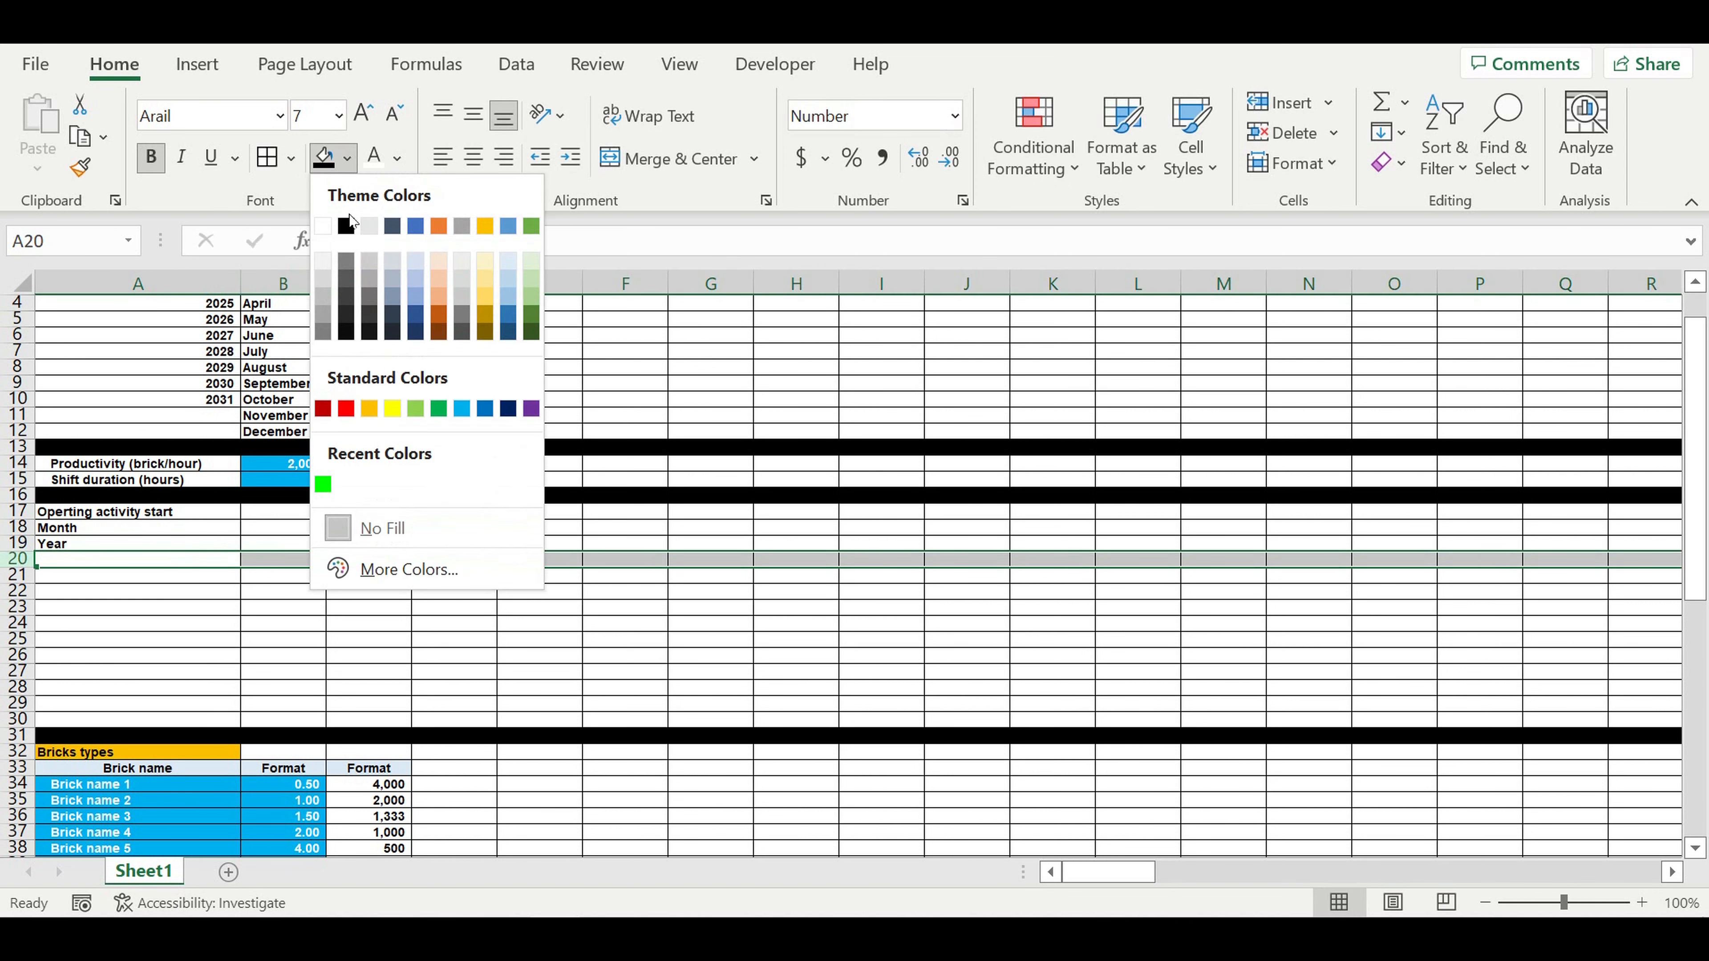
left_click(348, 229)
Indent the Month and Year labels in A18:A19 and give the heading in A17 a dark red fill with white text
left_click_drag(83, 535, 88, 544)
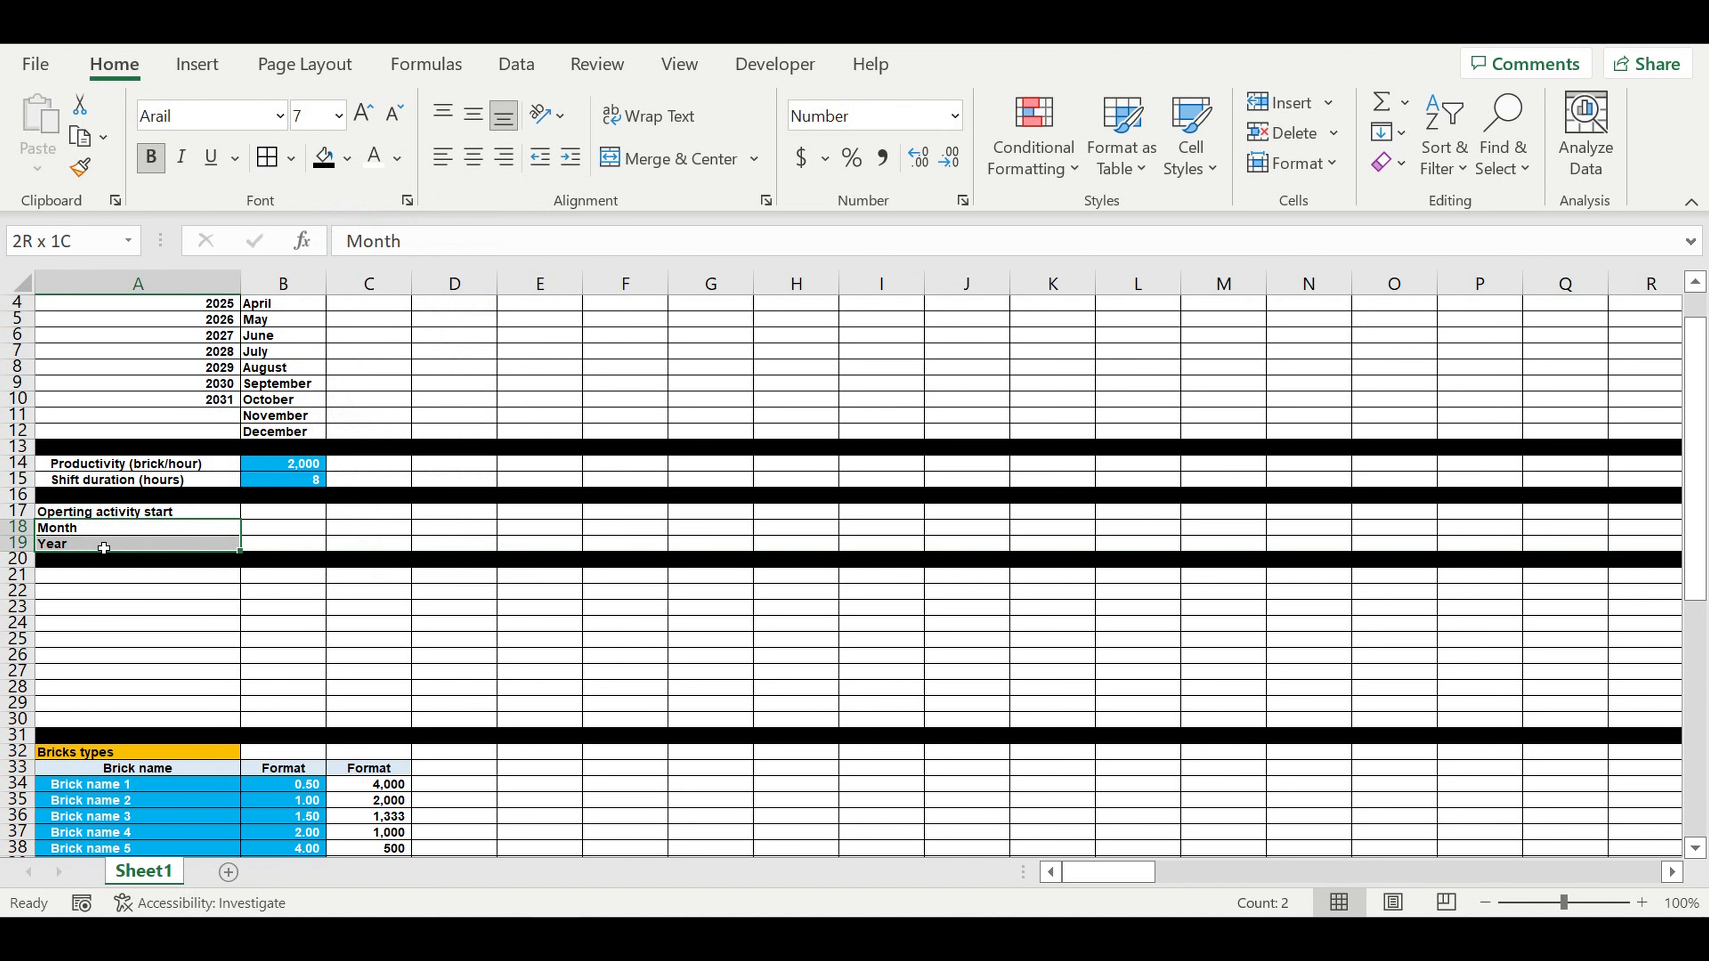
left_click(571, 156)
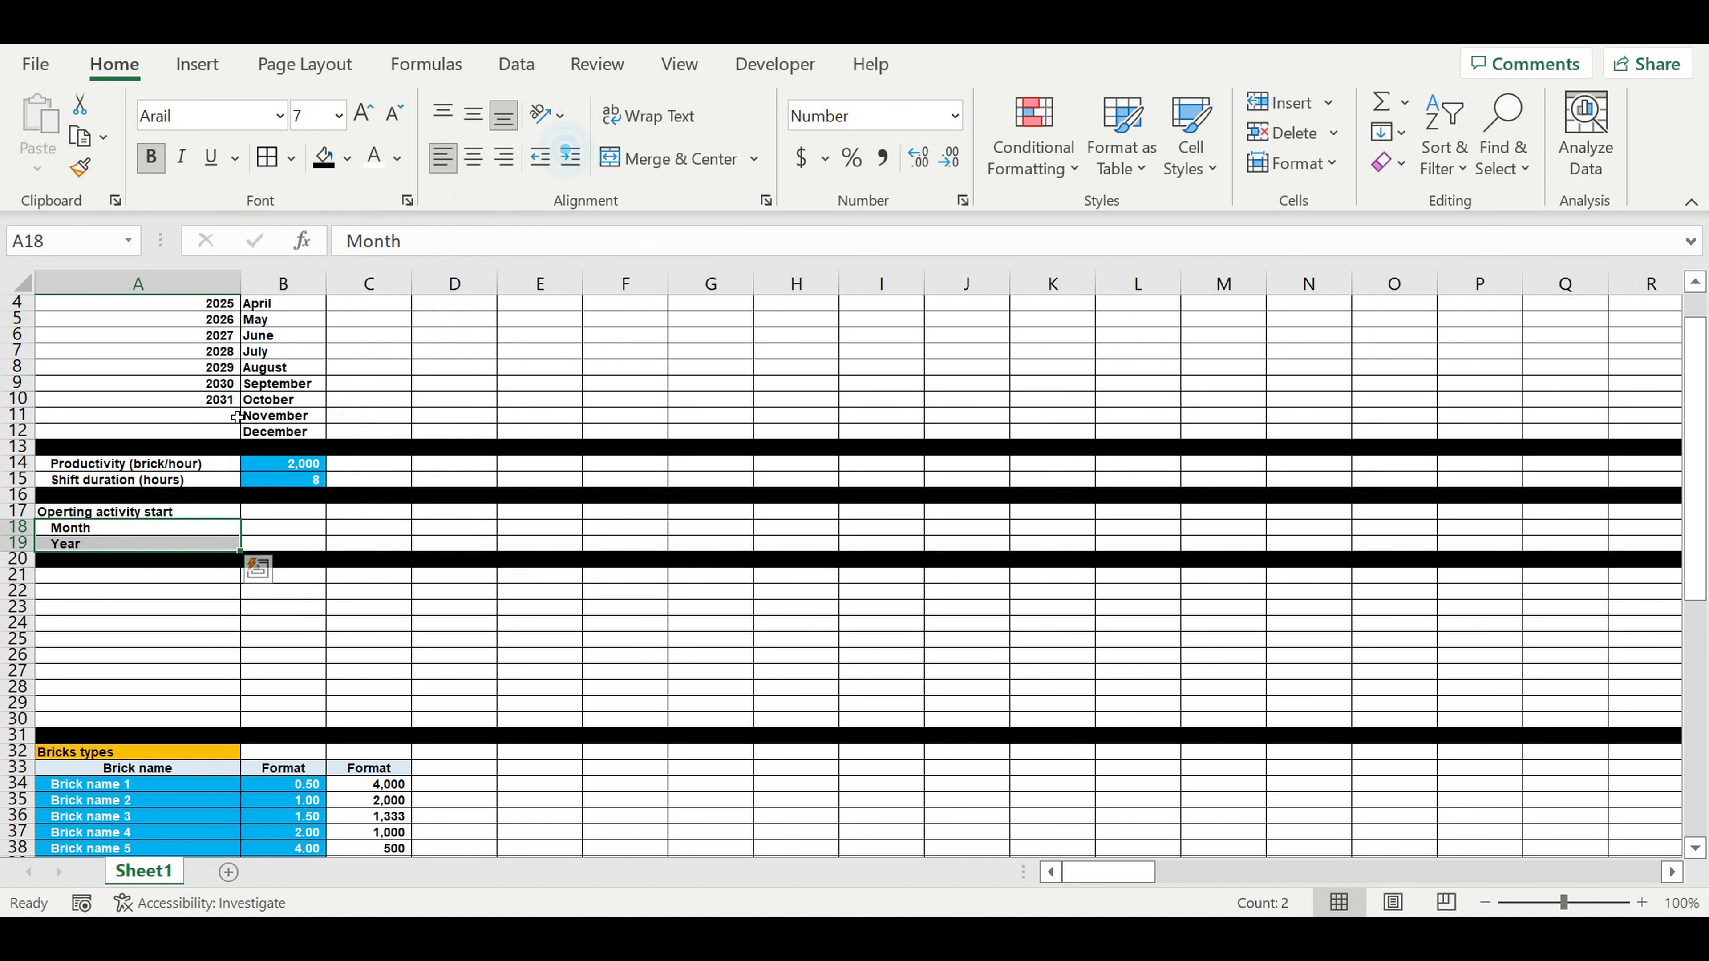
left_click(139, 516)
left_click(348, 162)
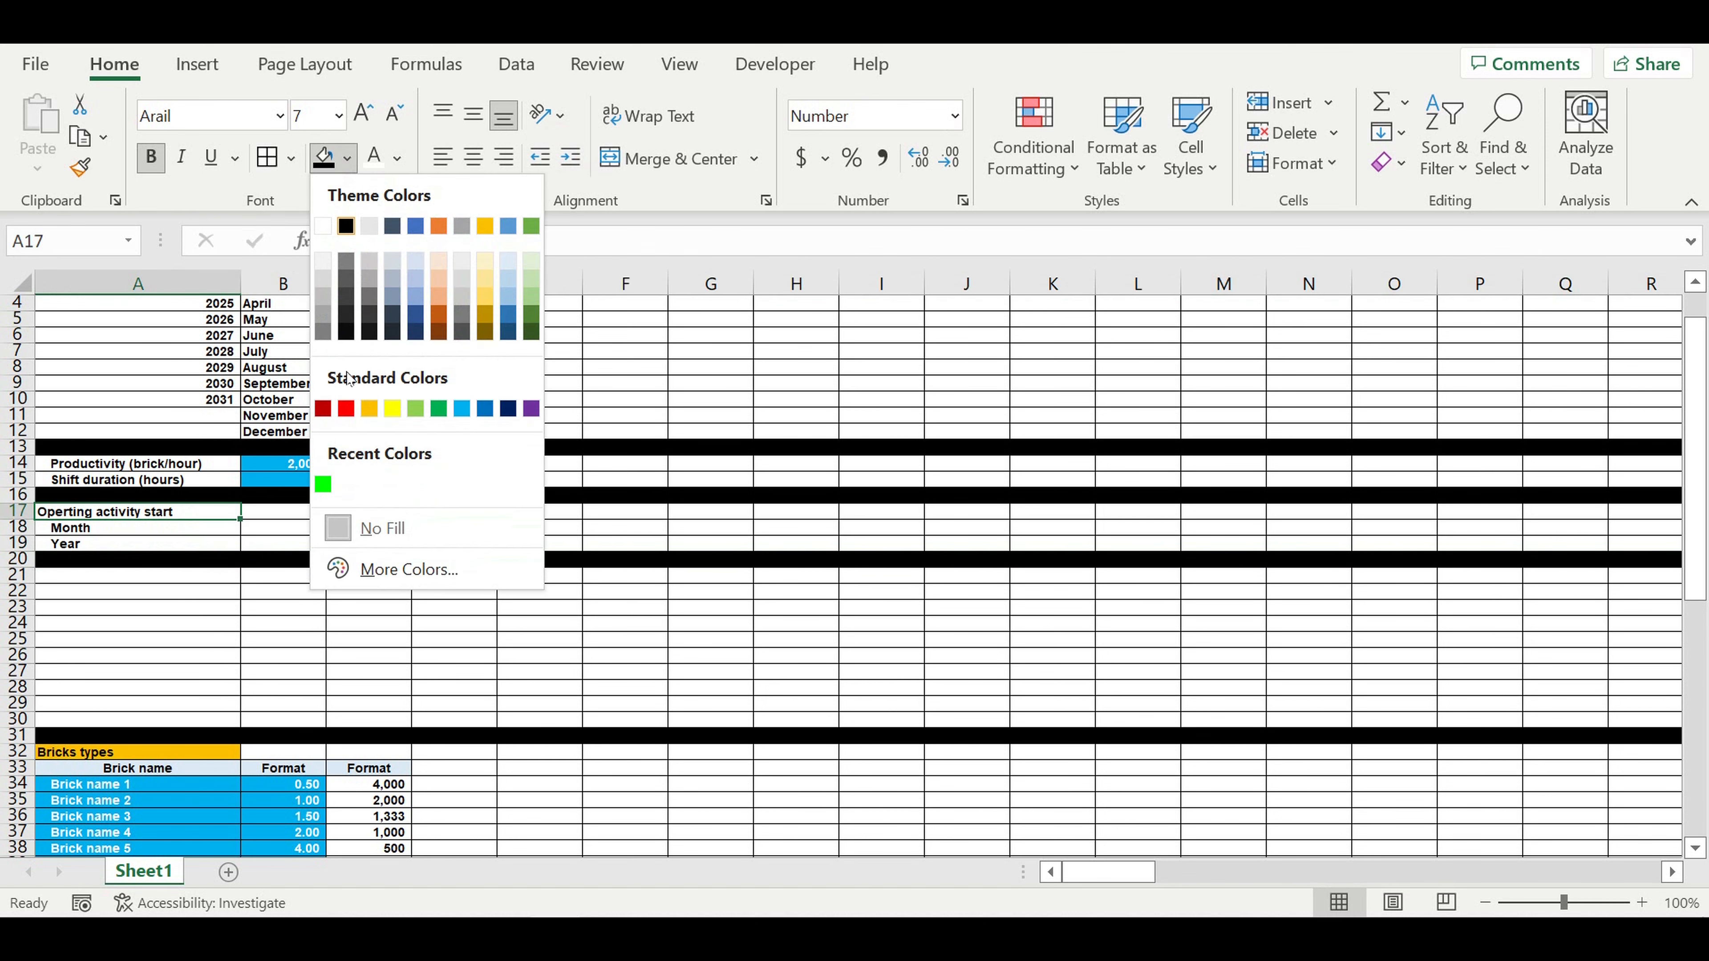
left_click(323, 409)
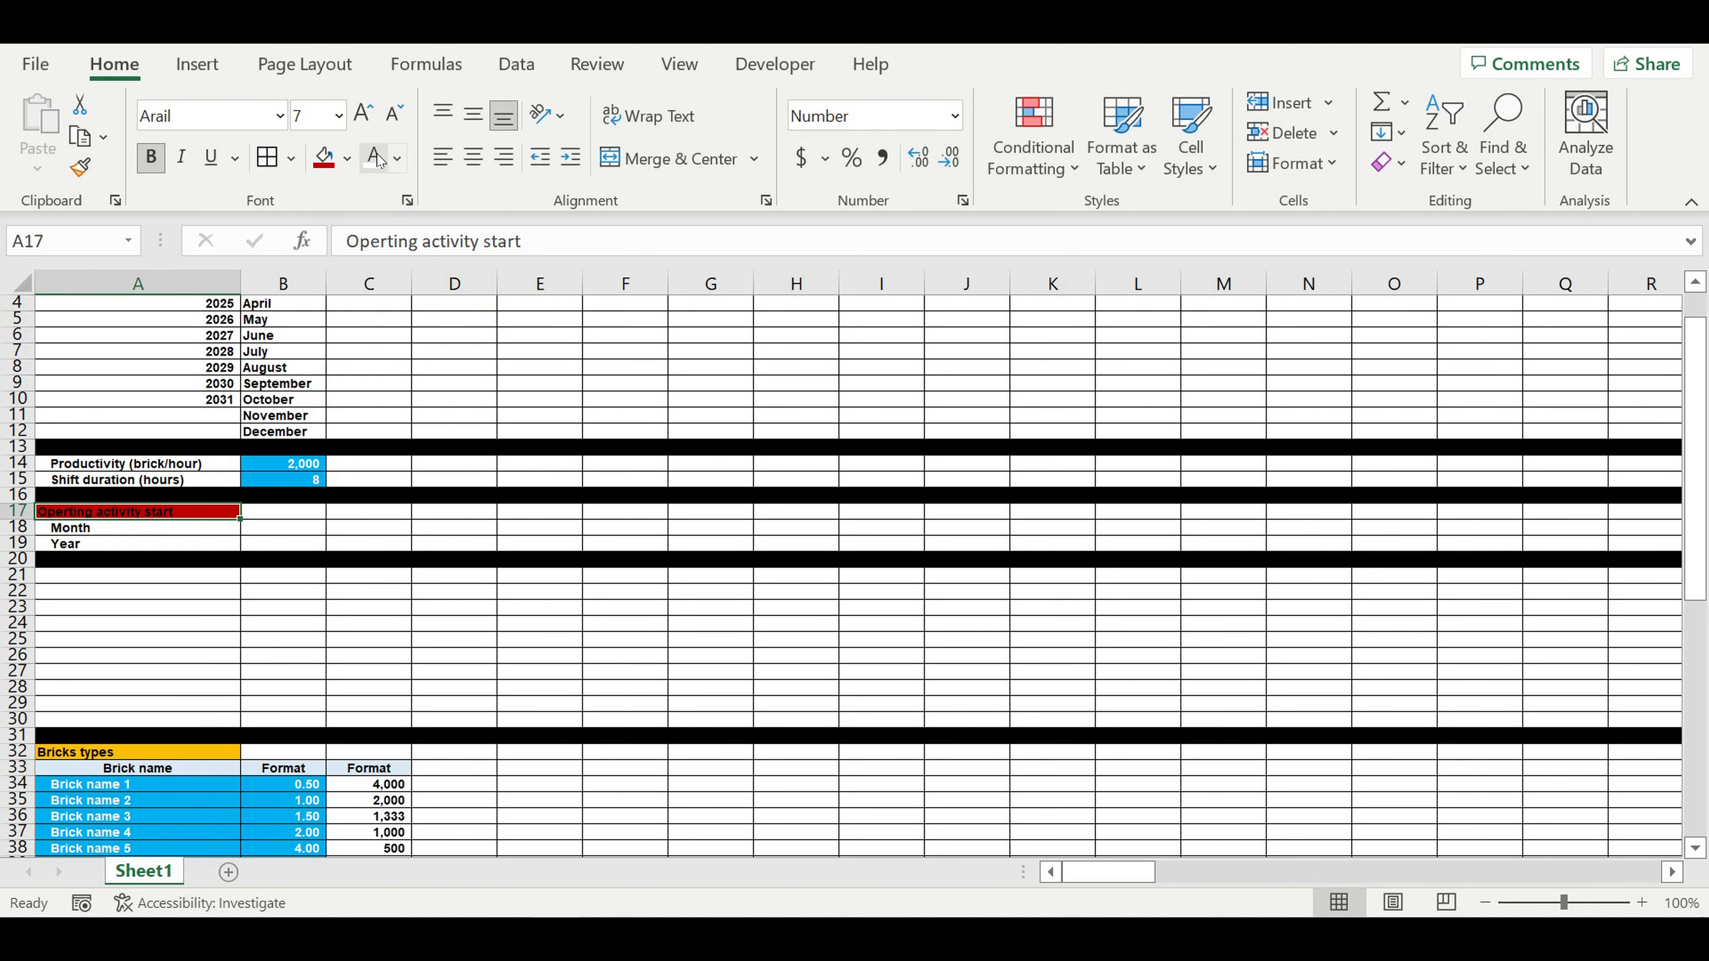
left_click(400, 412)
Add a list validation to the Month cell B18 using the month names in B1:B12 as source, and choose May
left_click(286, 529)
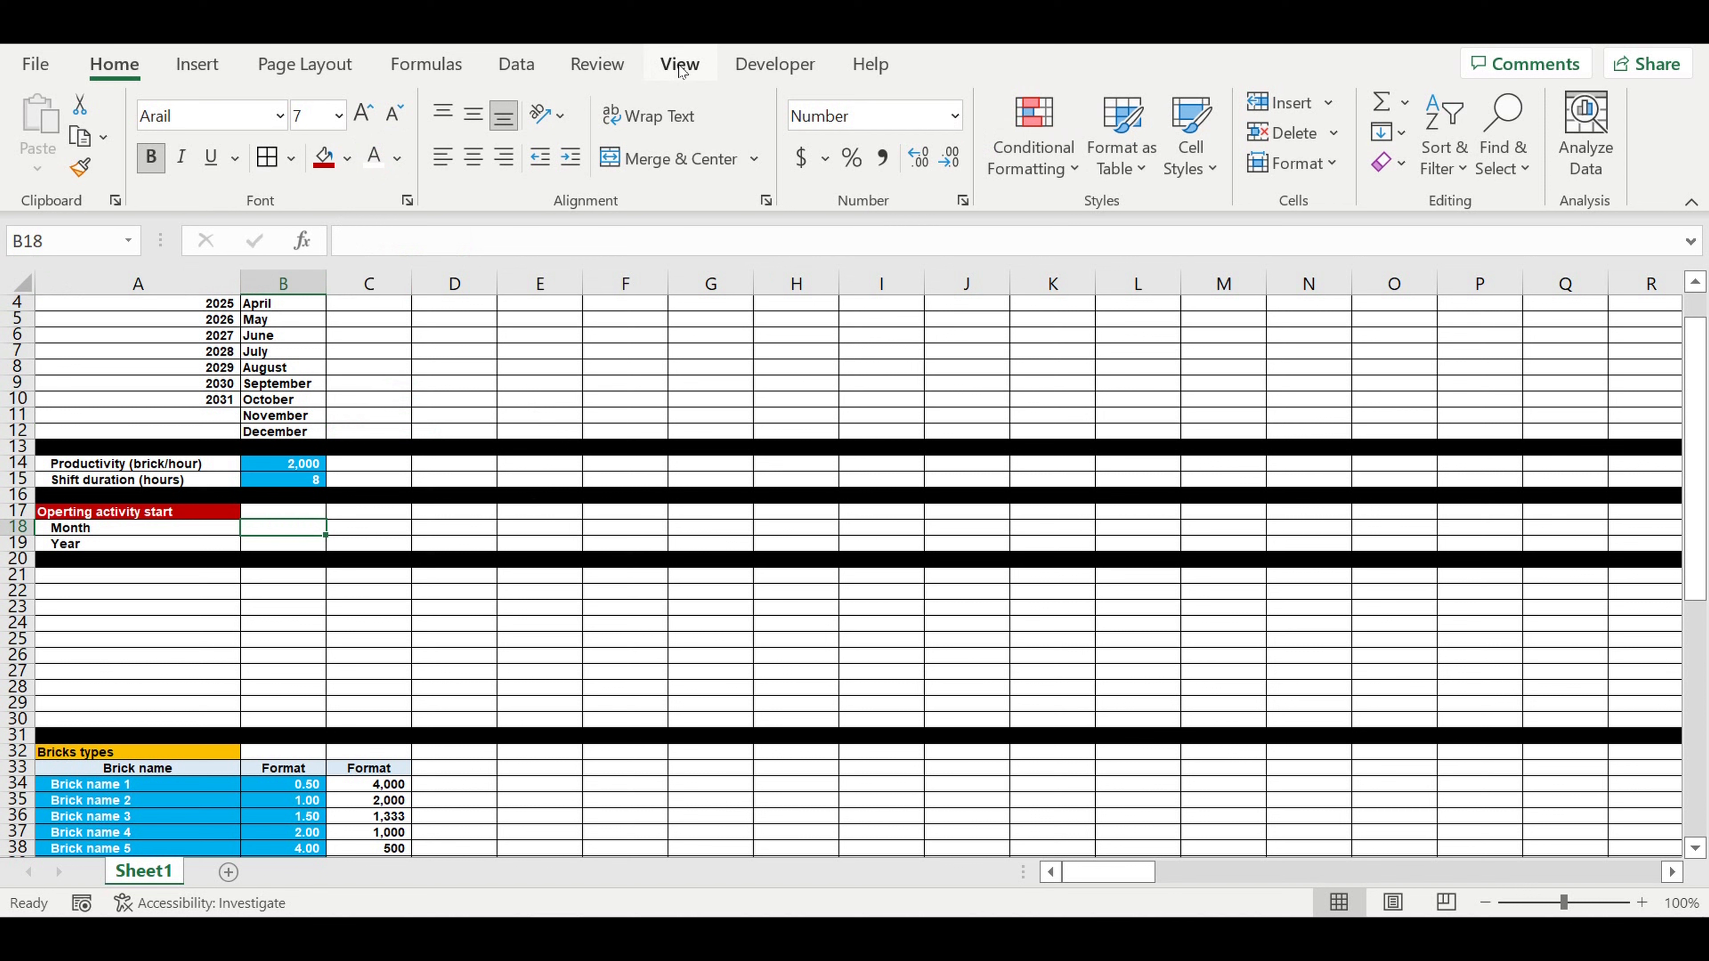
left_click(528, 68)
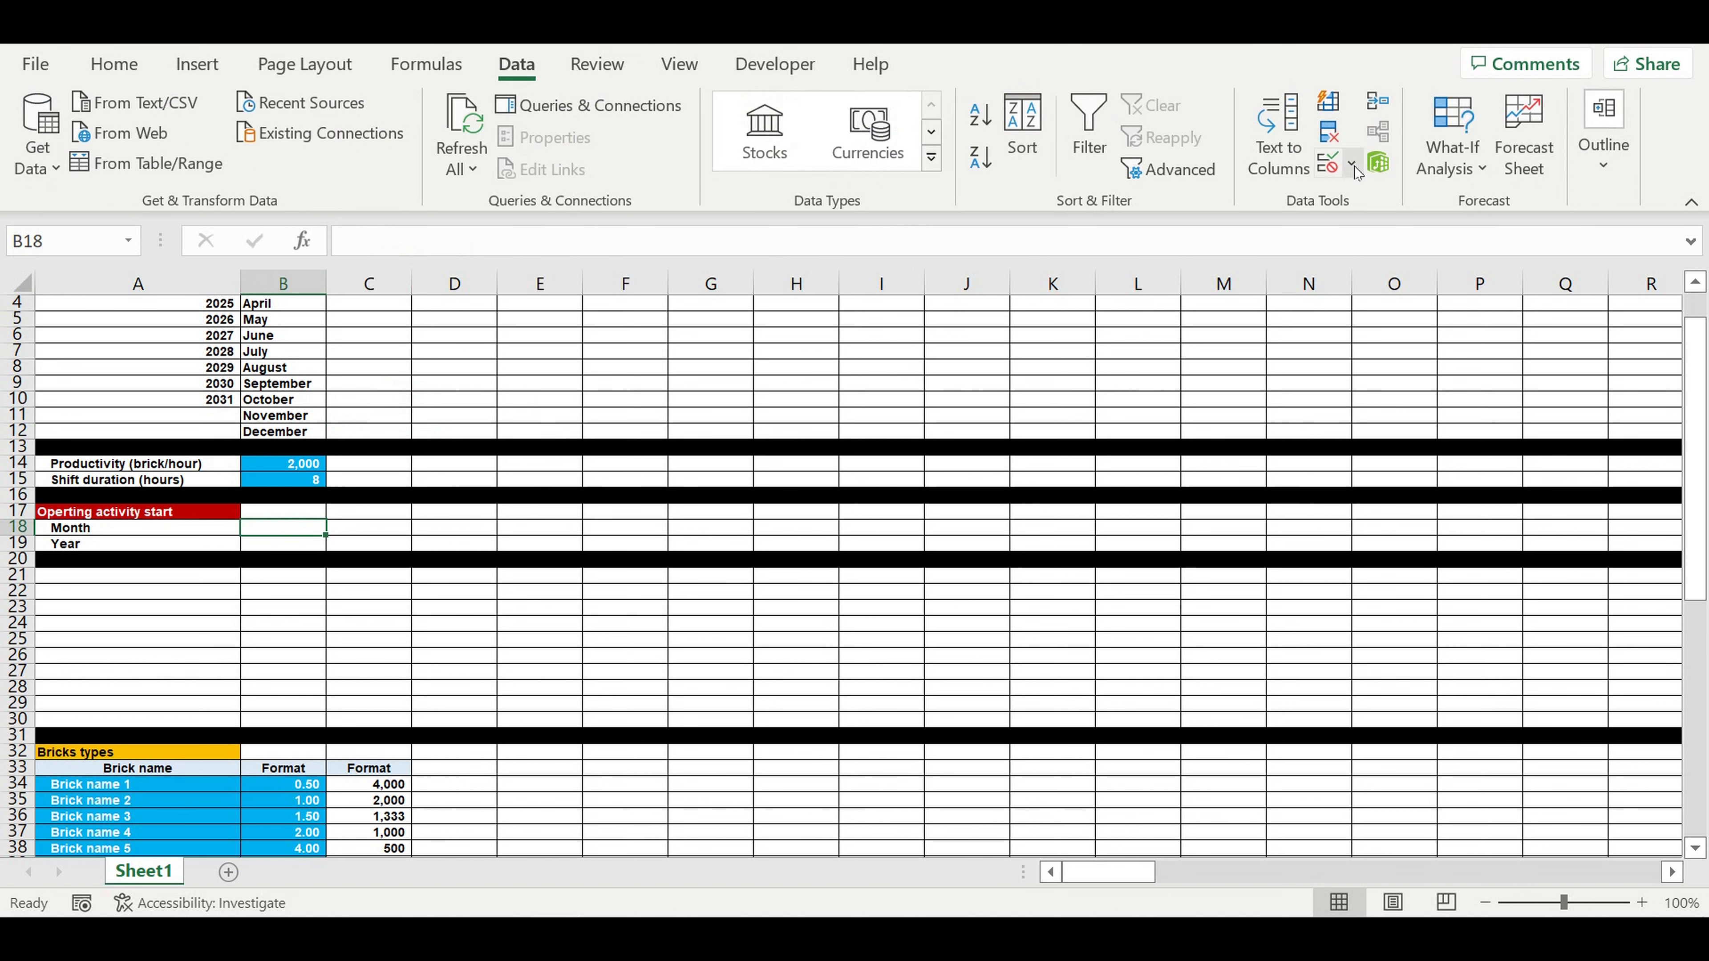
left_click(1351, 164)
left_click(1361, 202)
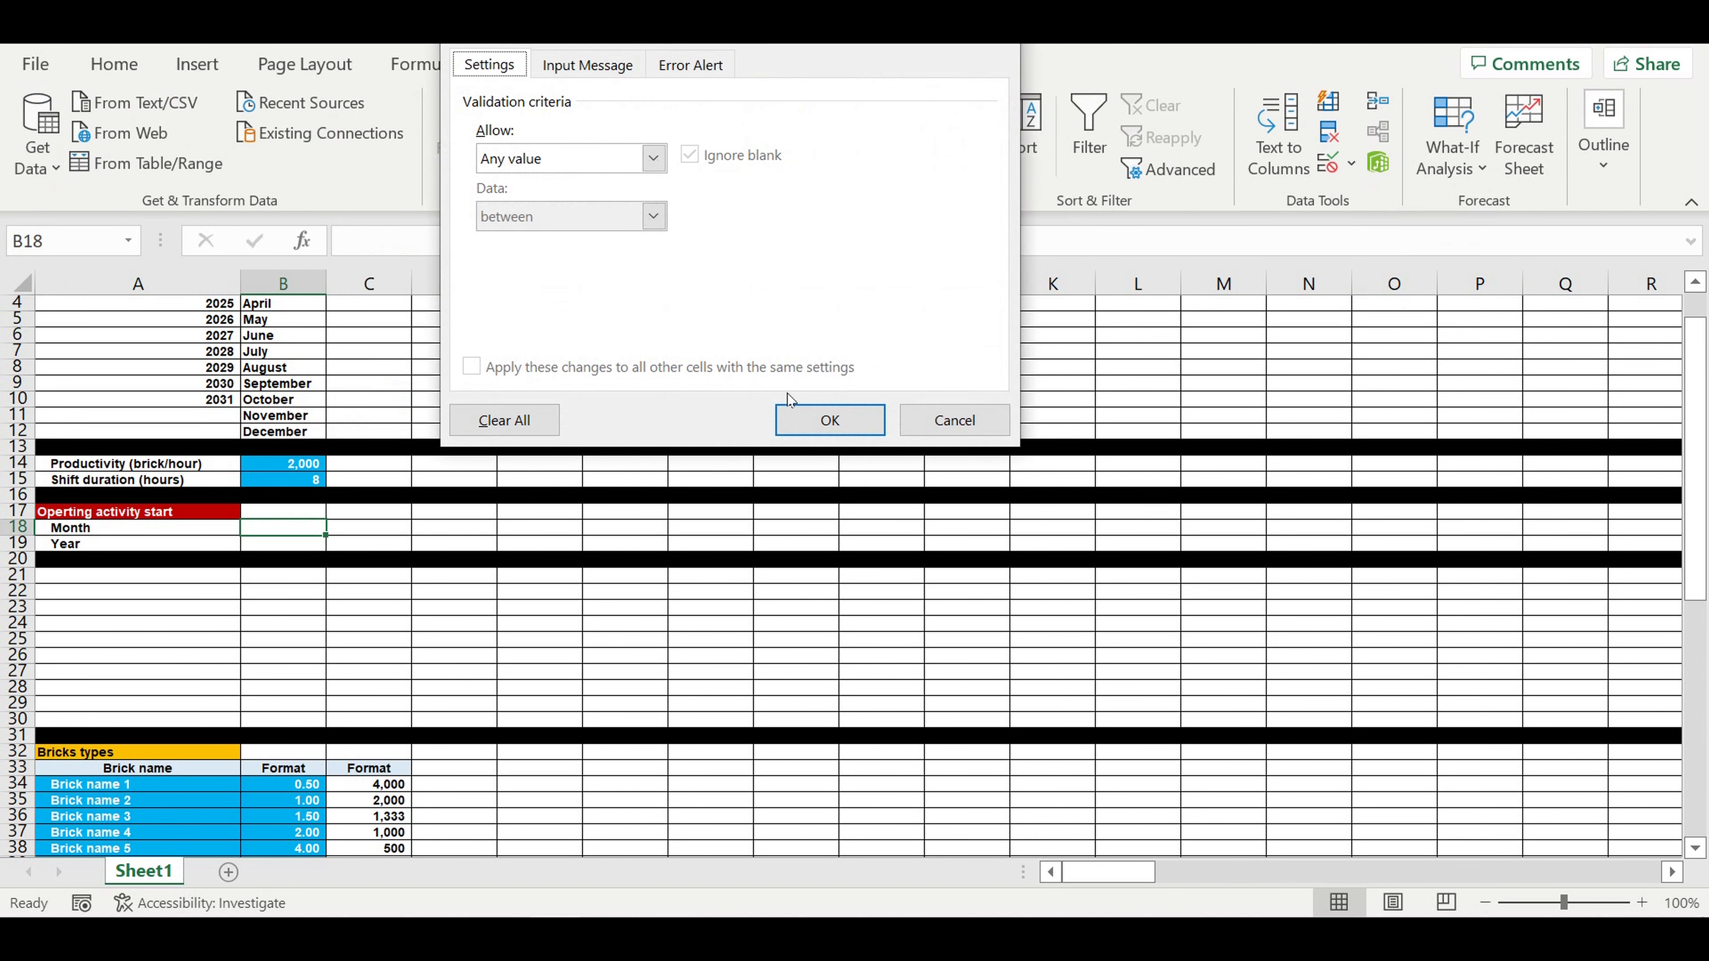
left_click(654, 160)
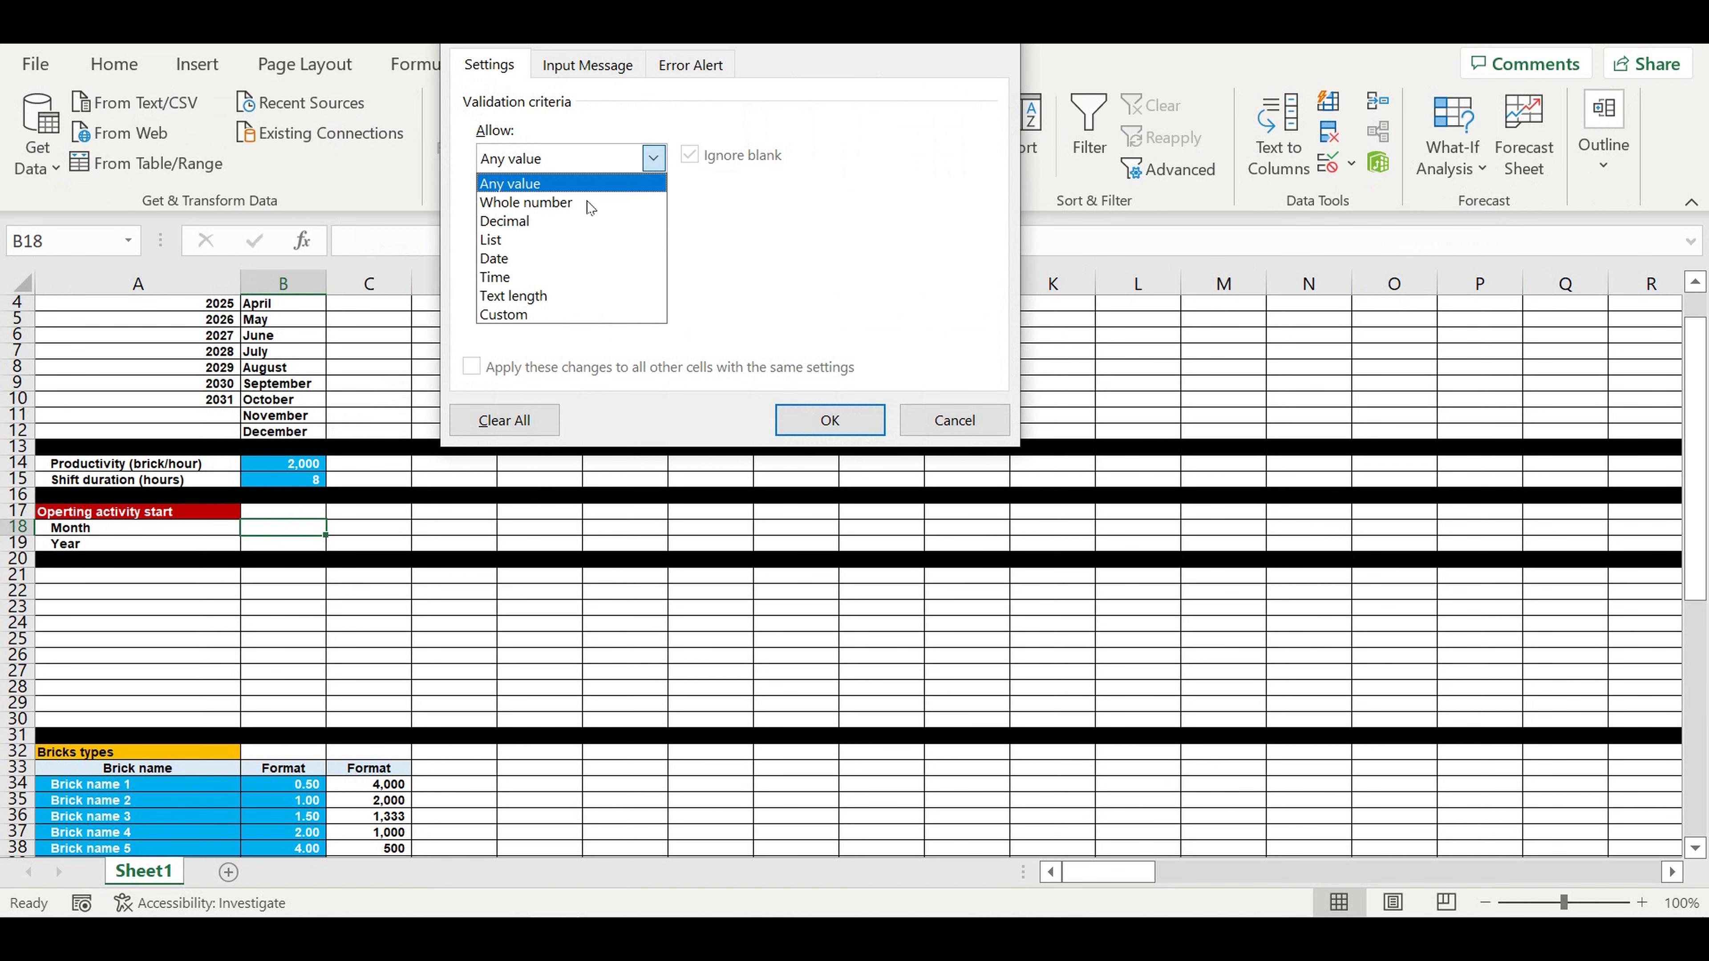
left_click(538, 234)
left_click(834, 272)
scroll(343, 397, "up", 1)
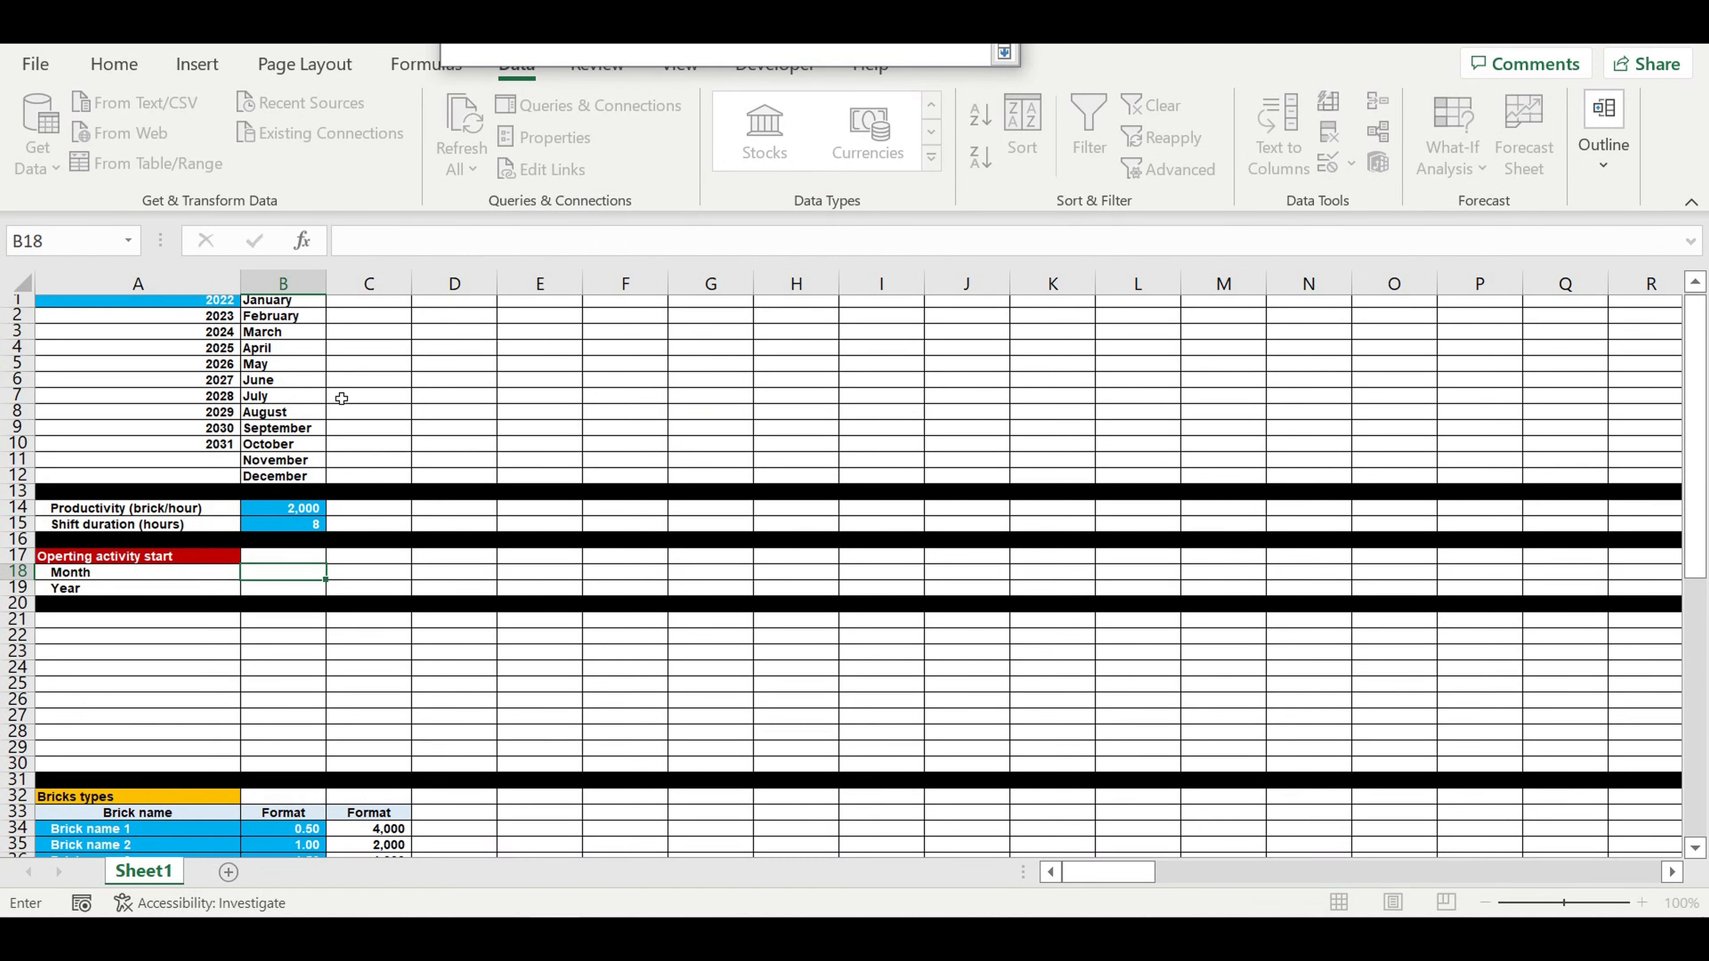
left_click_drag(282, 303, 296, 474)
key("Return")
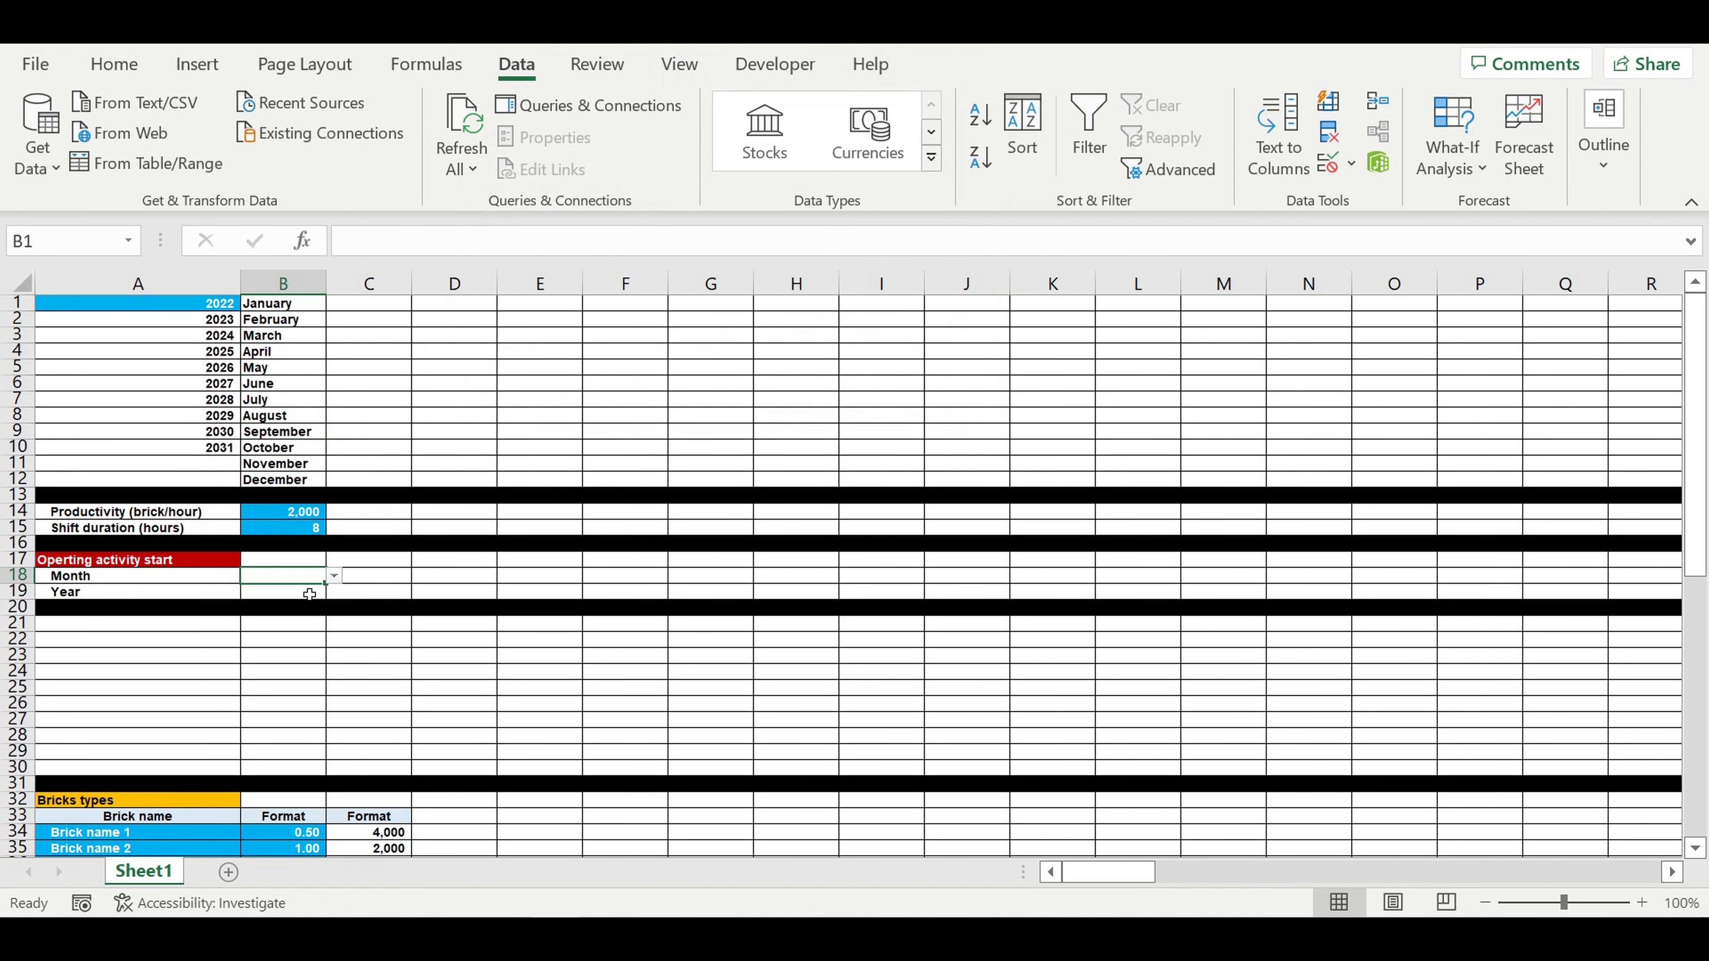
left_click(335, 577)
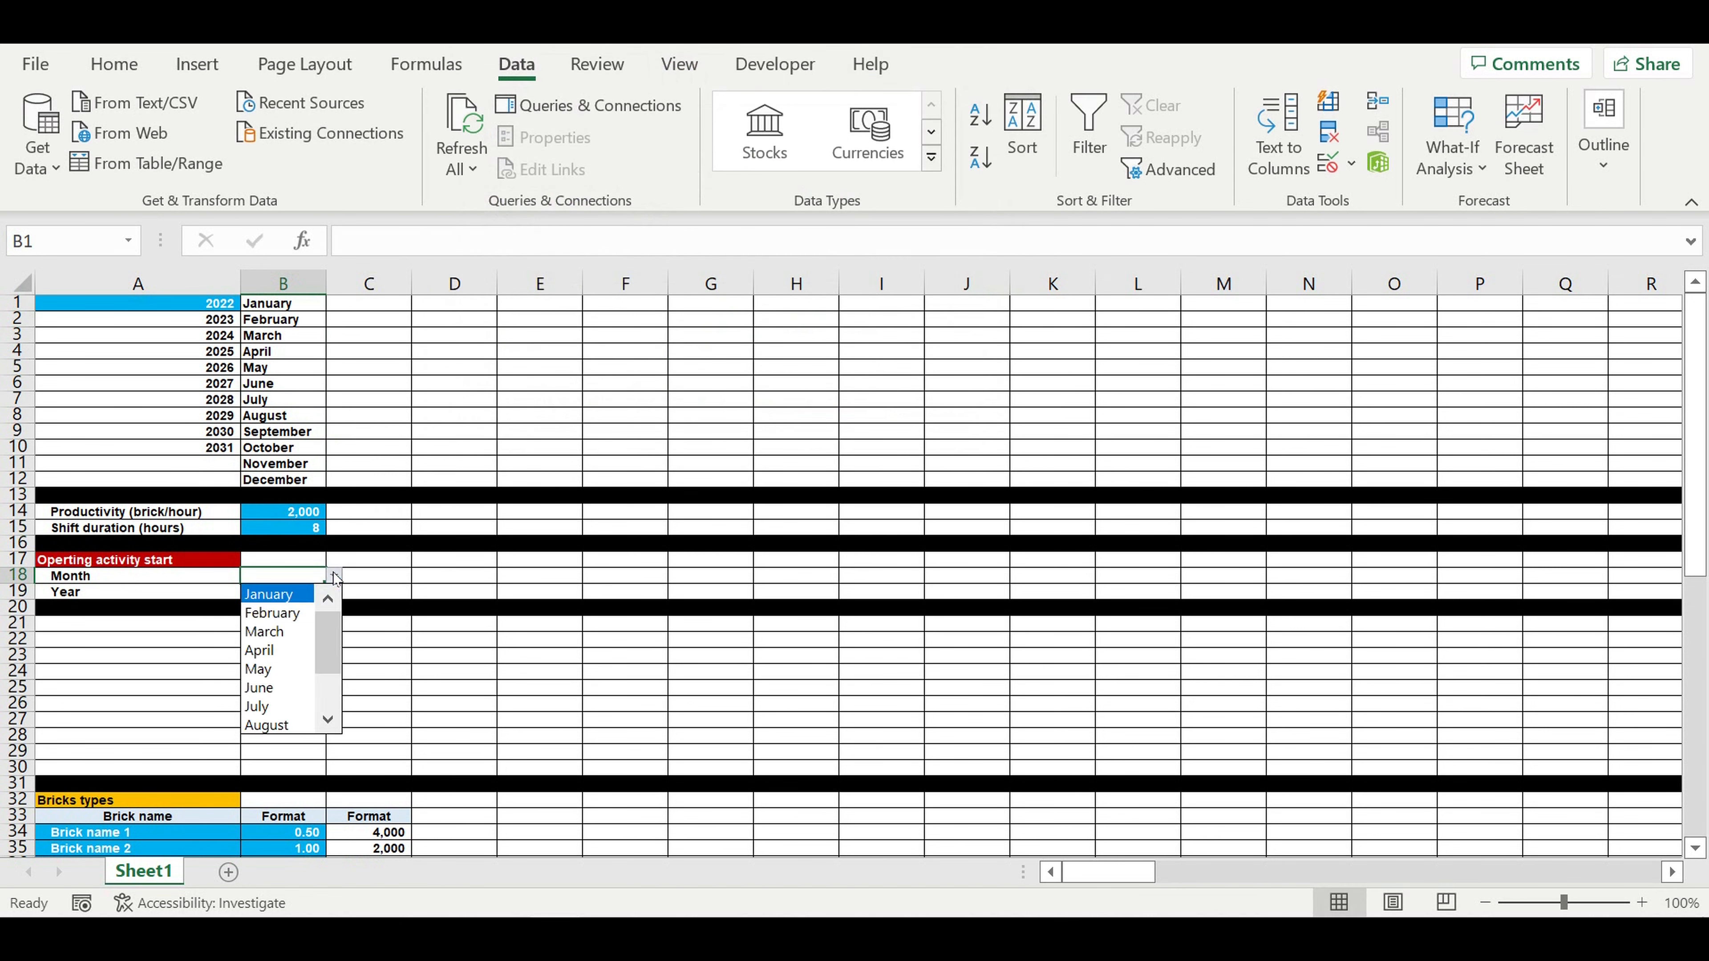
left_click(278, 670)
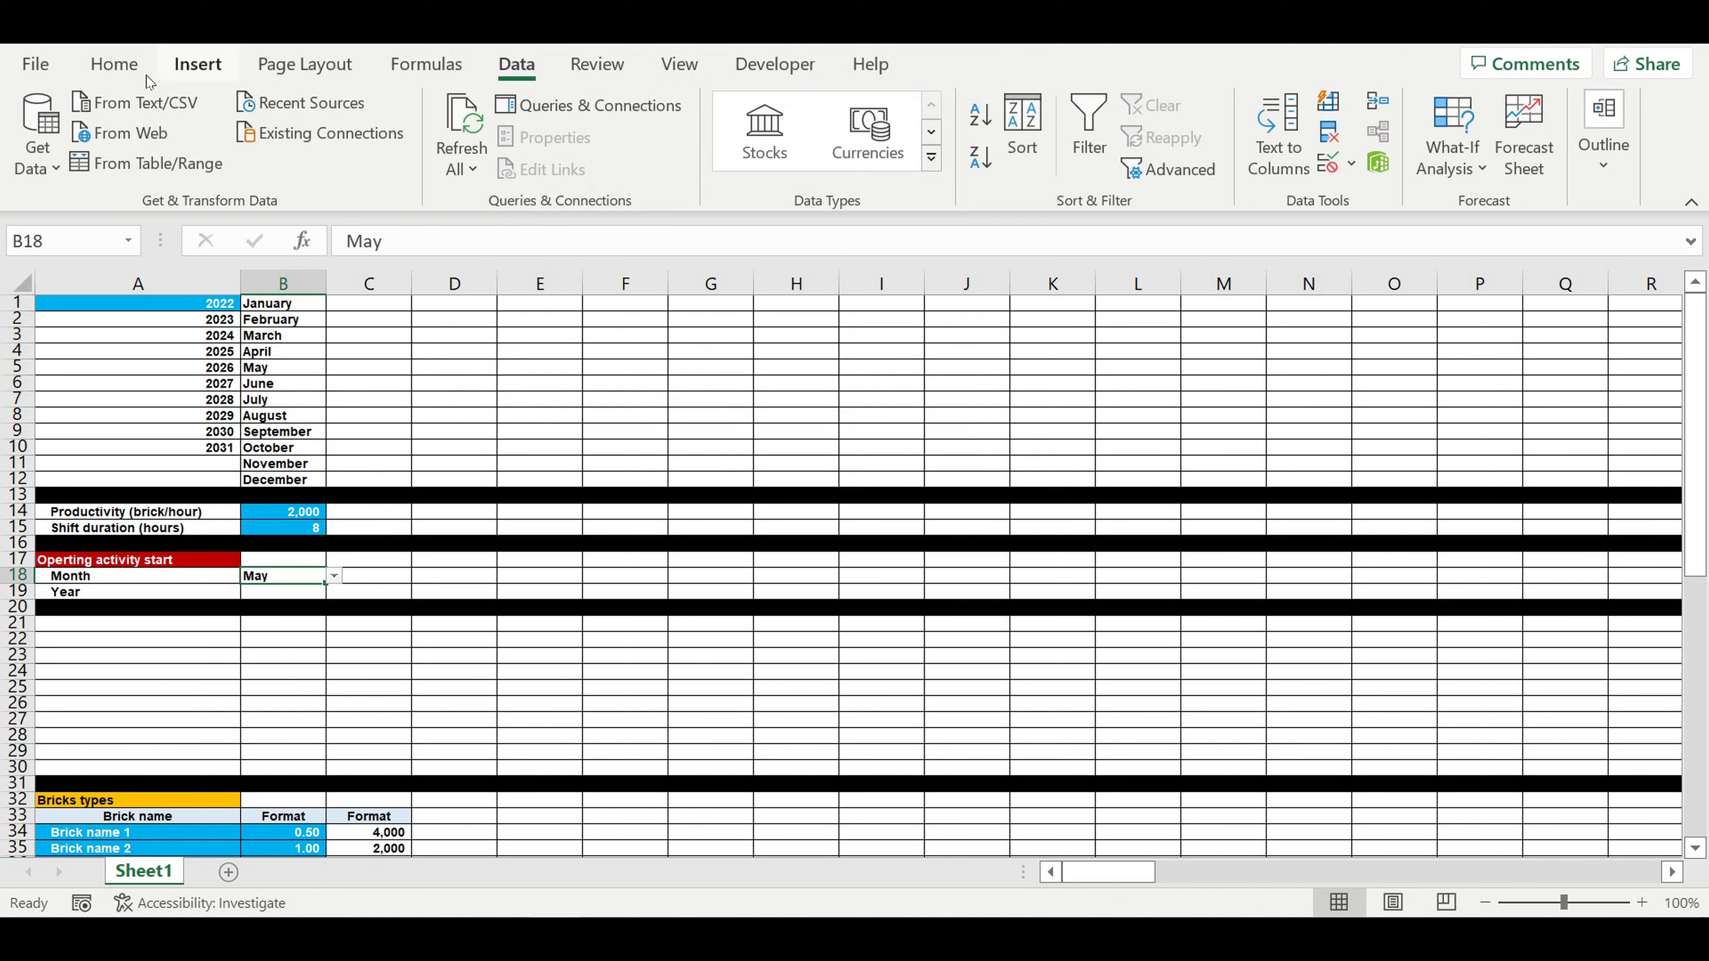
Format the start month in B18 with a light blue fill, white text and right alignment
left_click(111, 64)
left_click(374, 157)
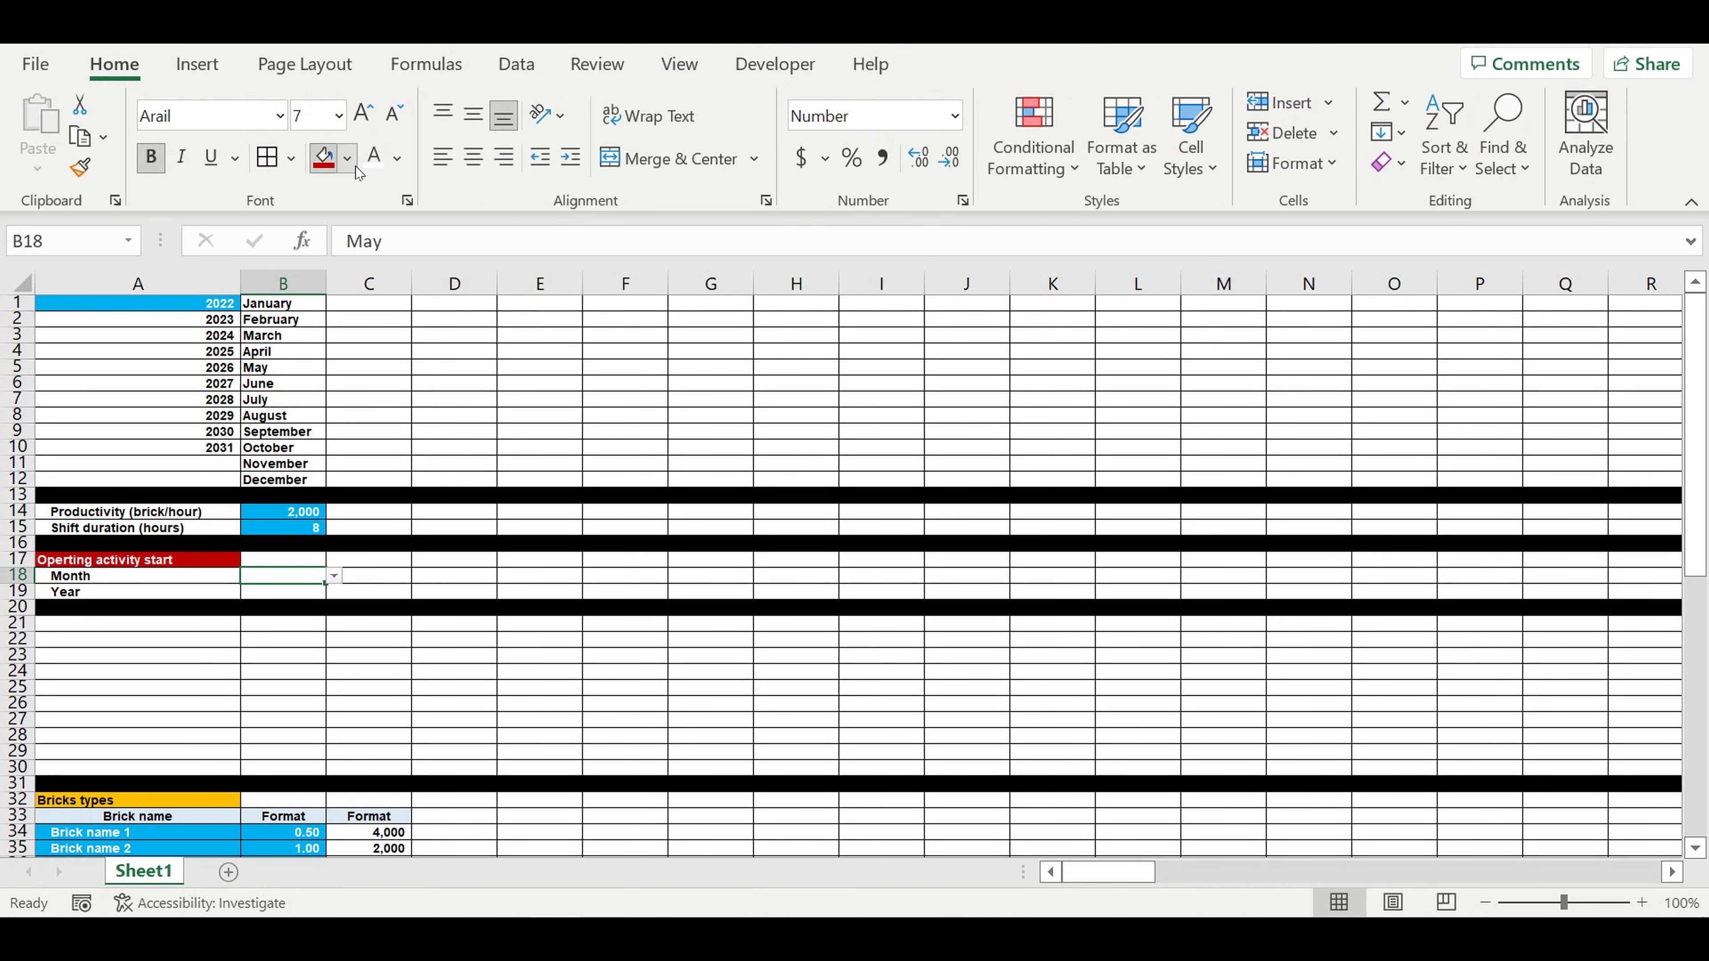
left_click(347, 157)
left_click(462, 409)
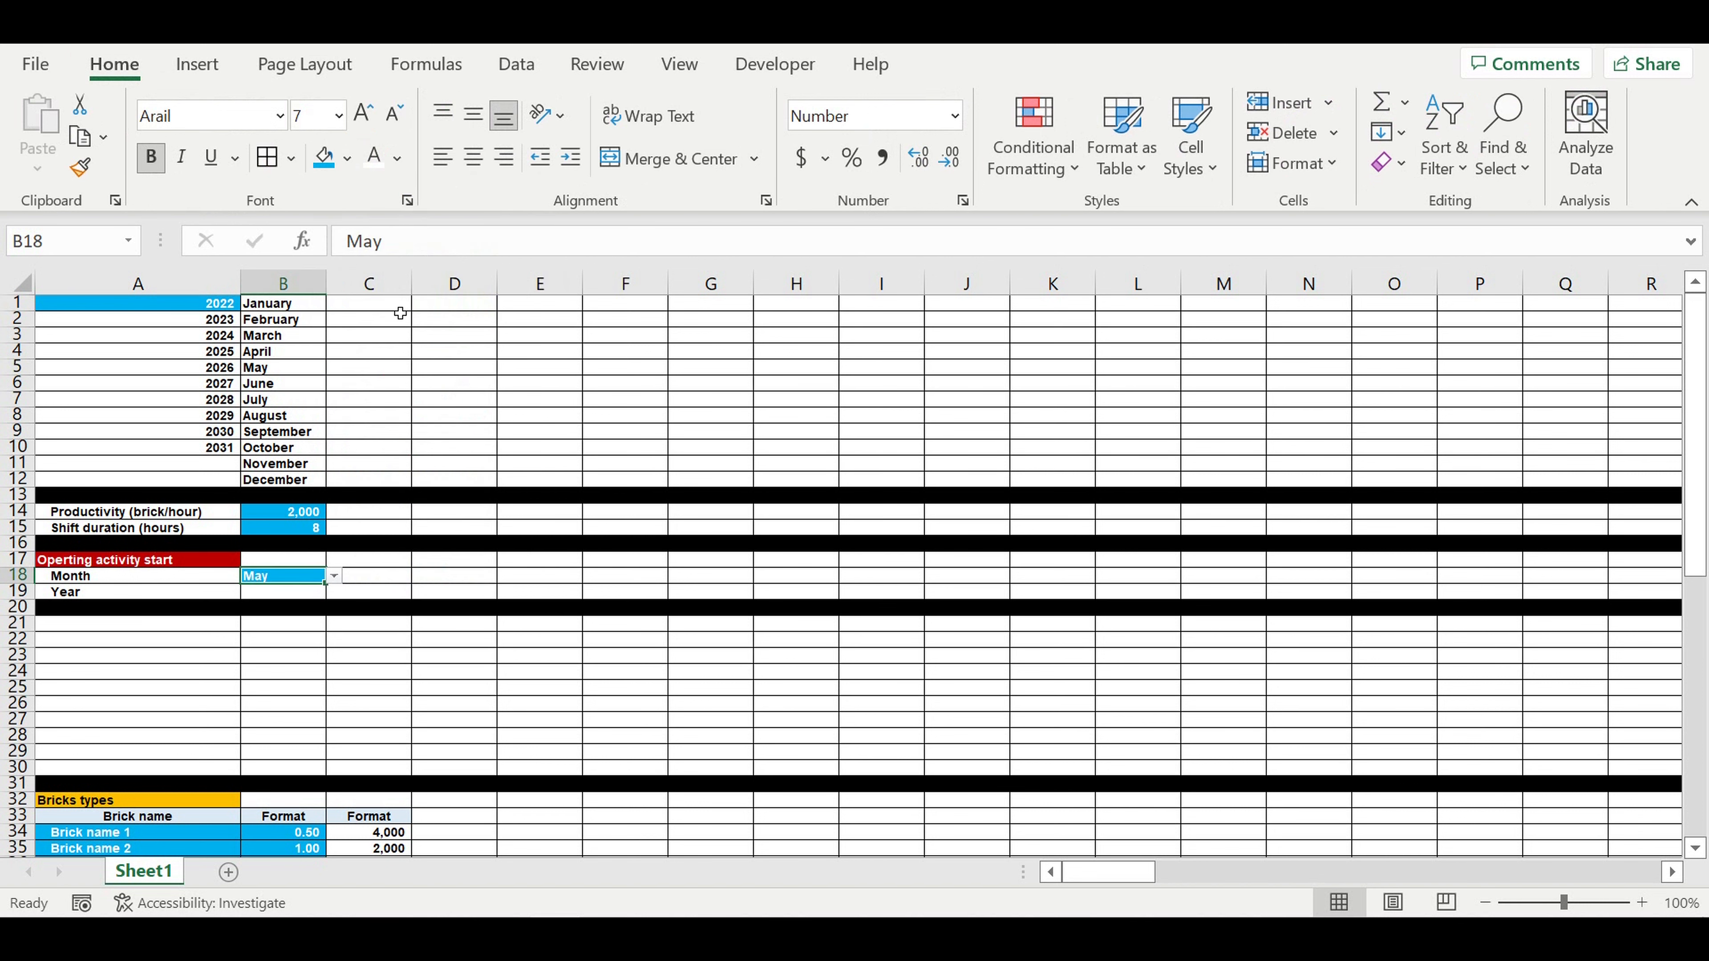
left_click(474, 157)
left_click(503, 157)
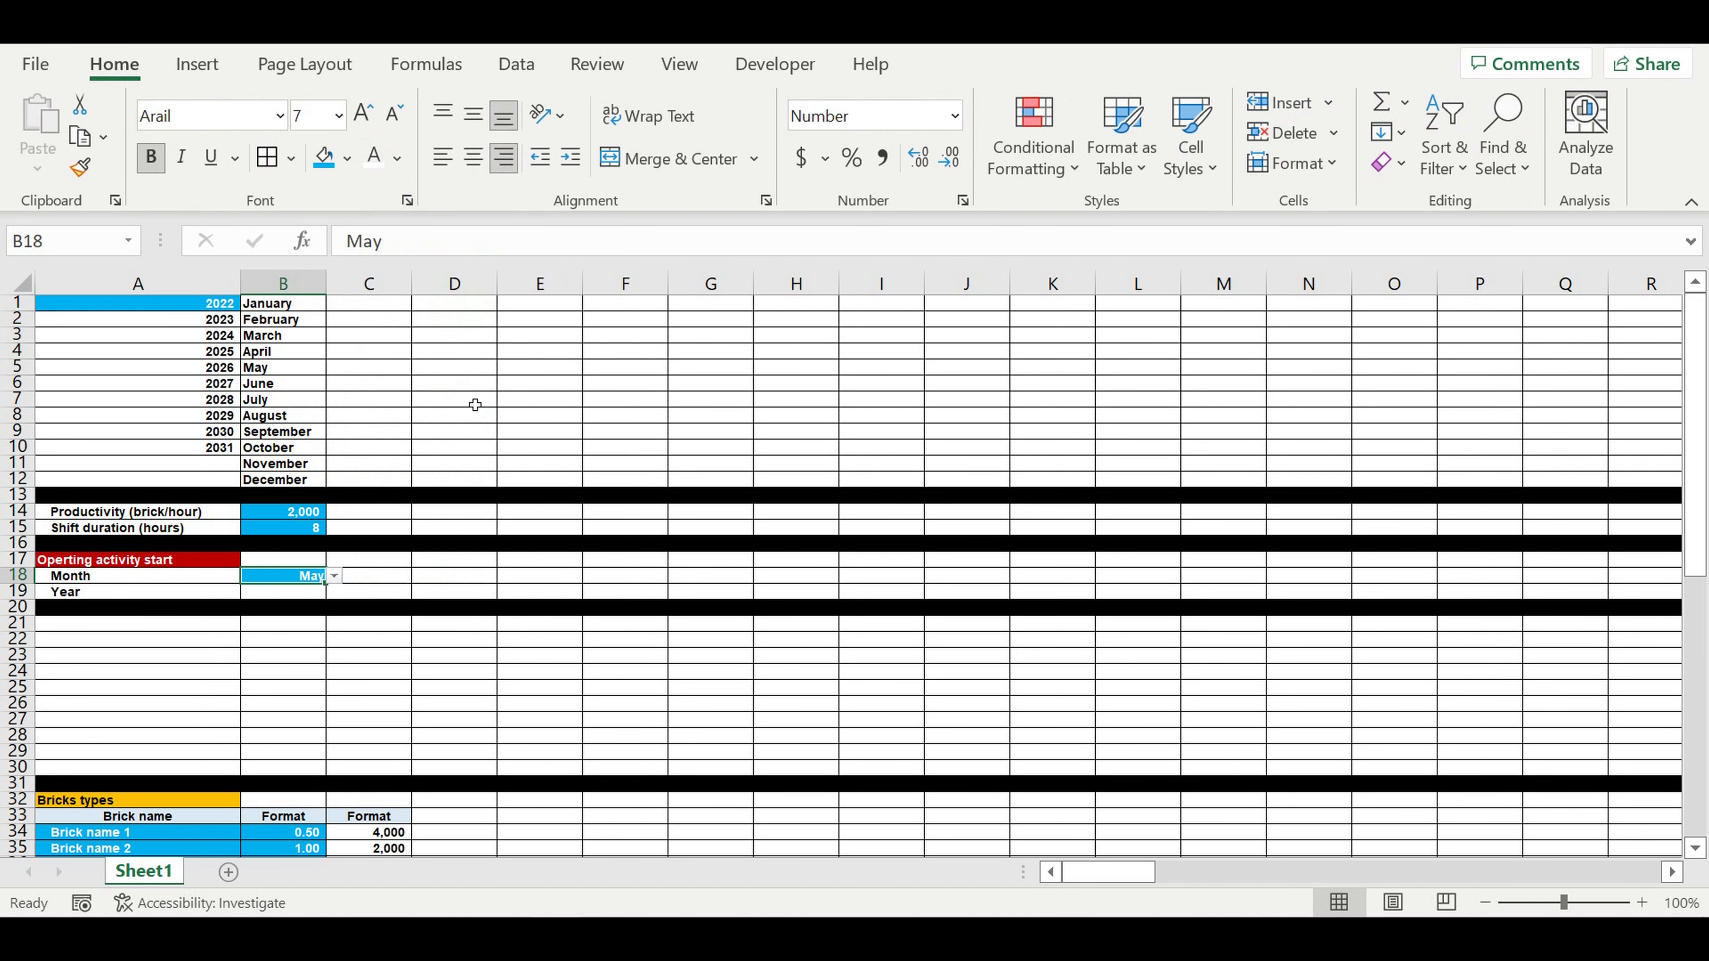
left_click(486, 434)
Add a list validation to the Year cell B19 with source =$A$1:$A$10, and choose 2022
left_click(286, 593)
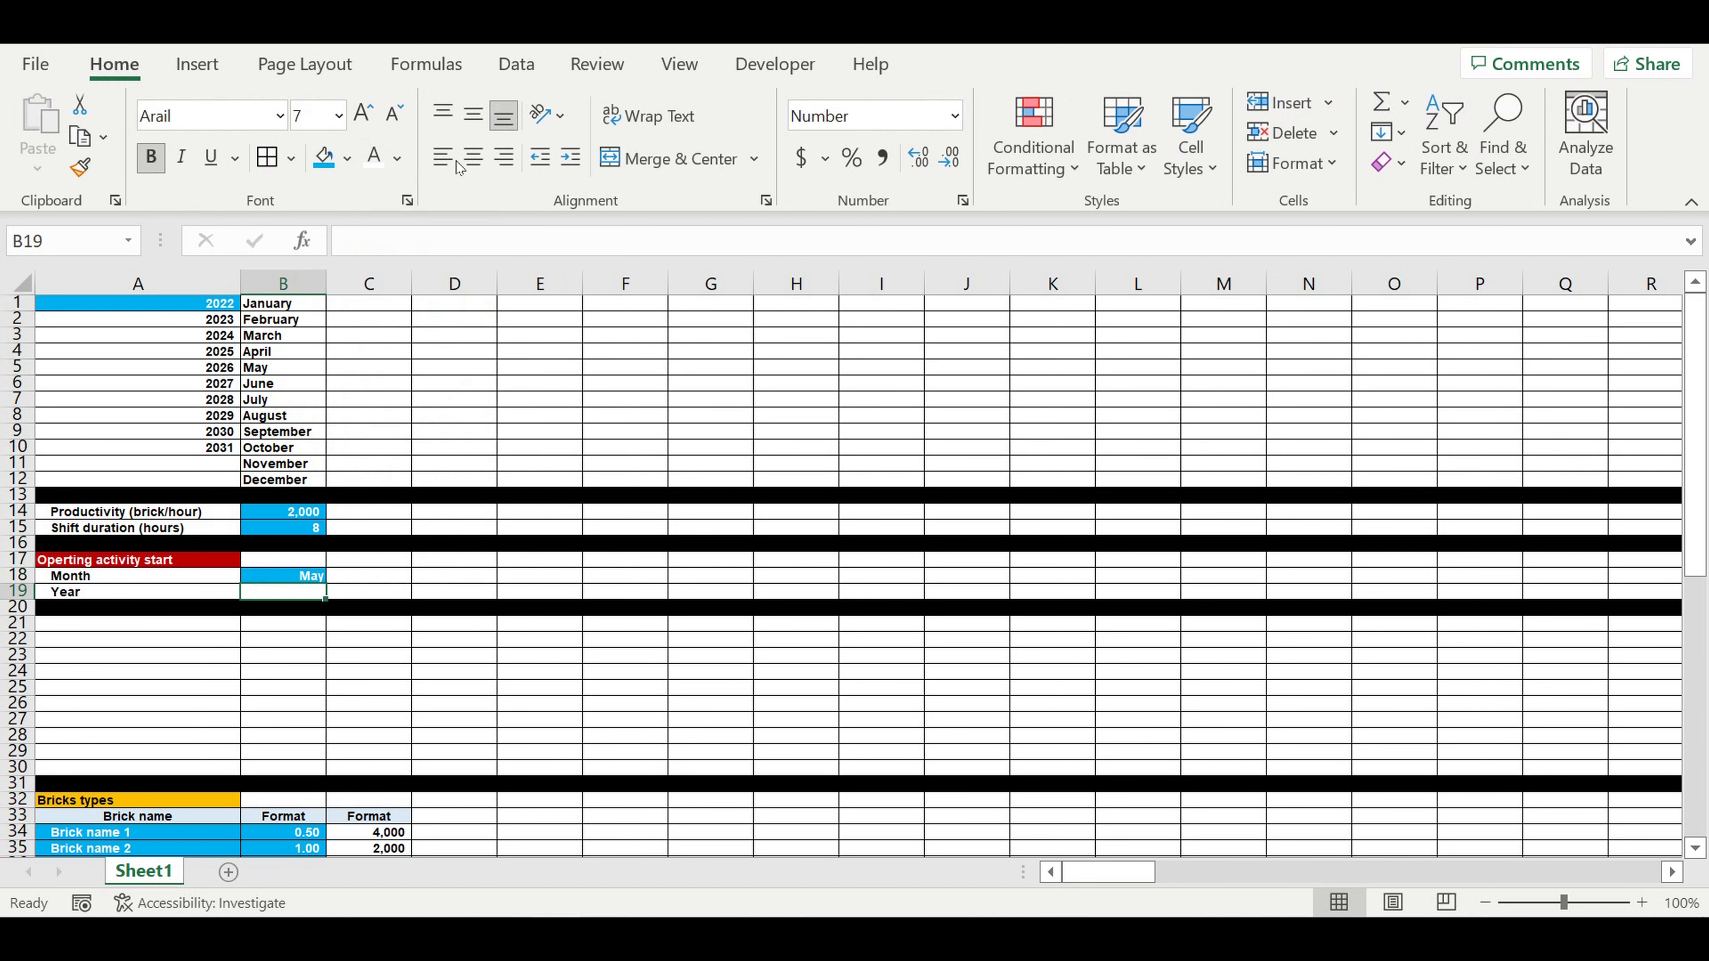
left_click(513, 64)
left_click(1351, 164)
left_click(1406, 194)
left_click(652, 159)
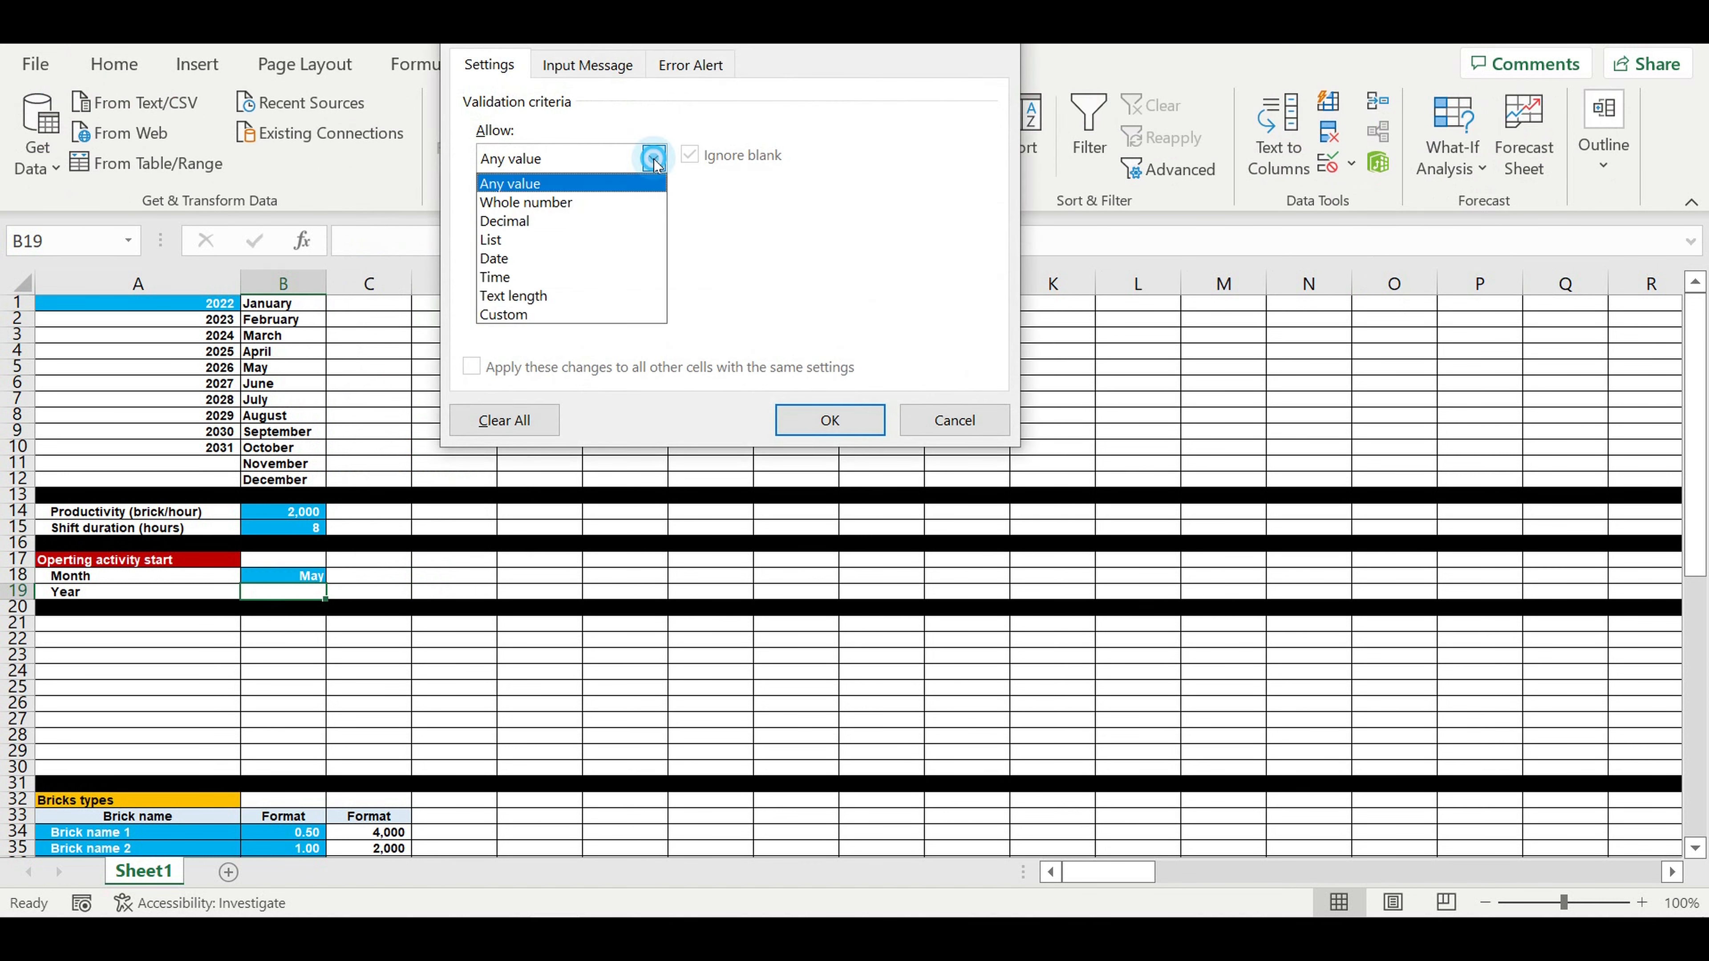
left_click(522, 232)
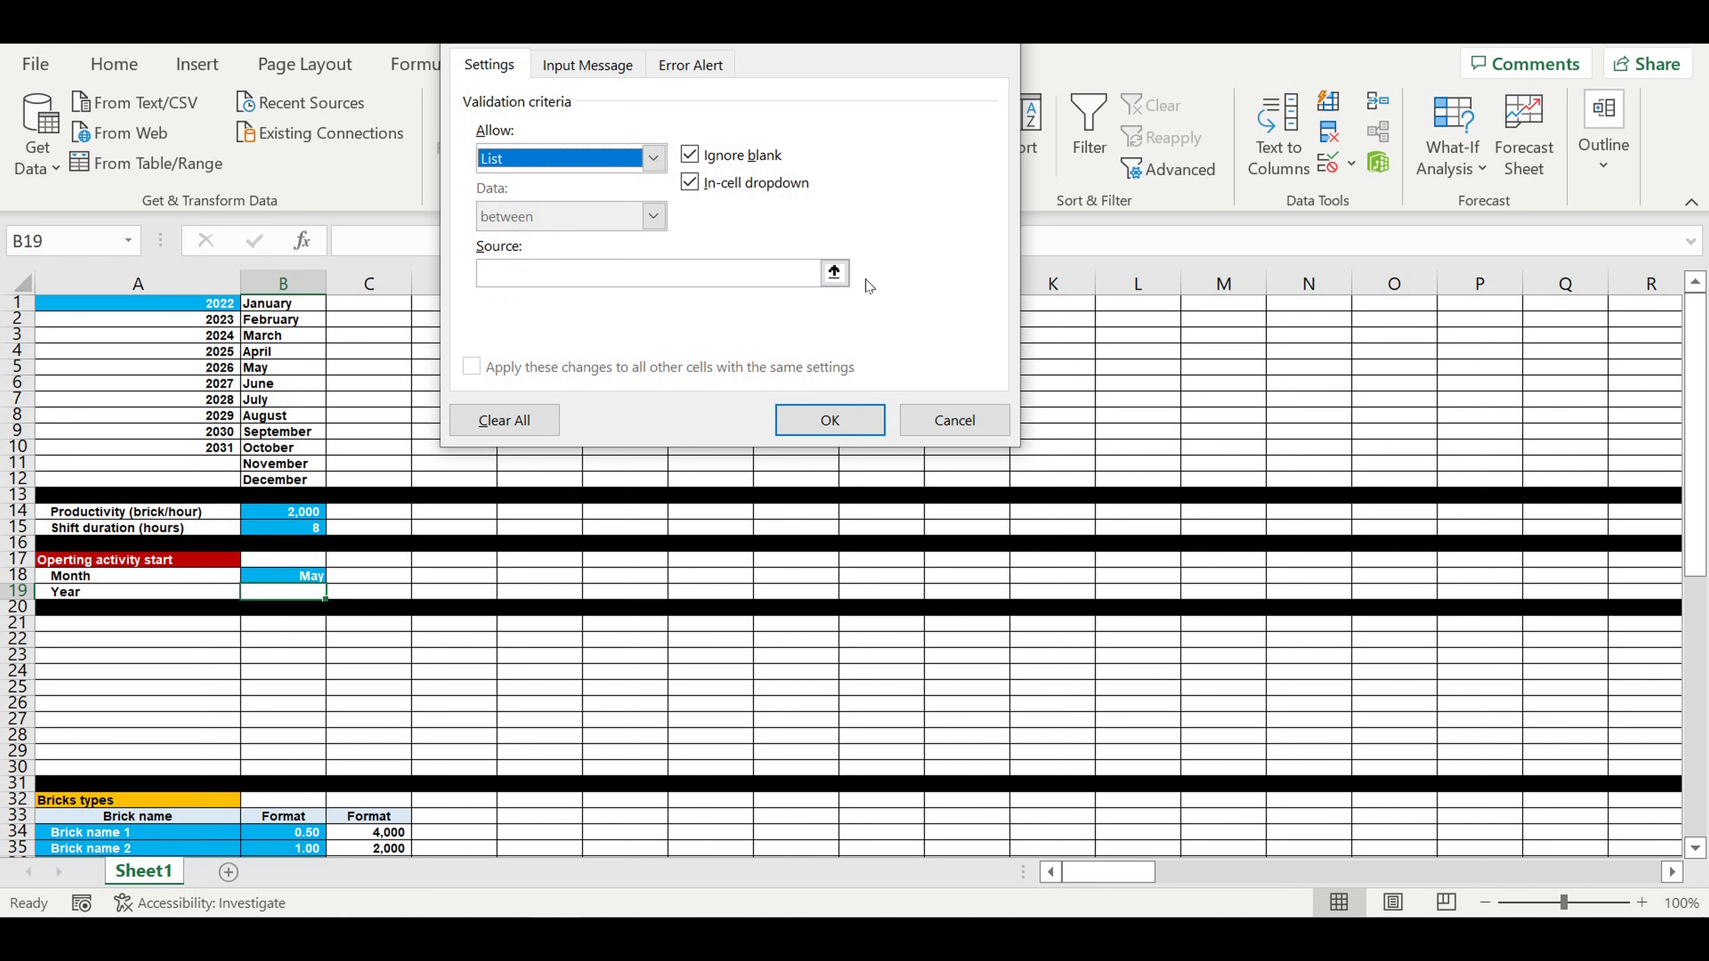
left_click(835, 273)
left_click_drag(178, 311, 197, 452)
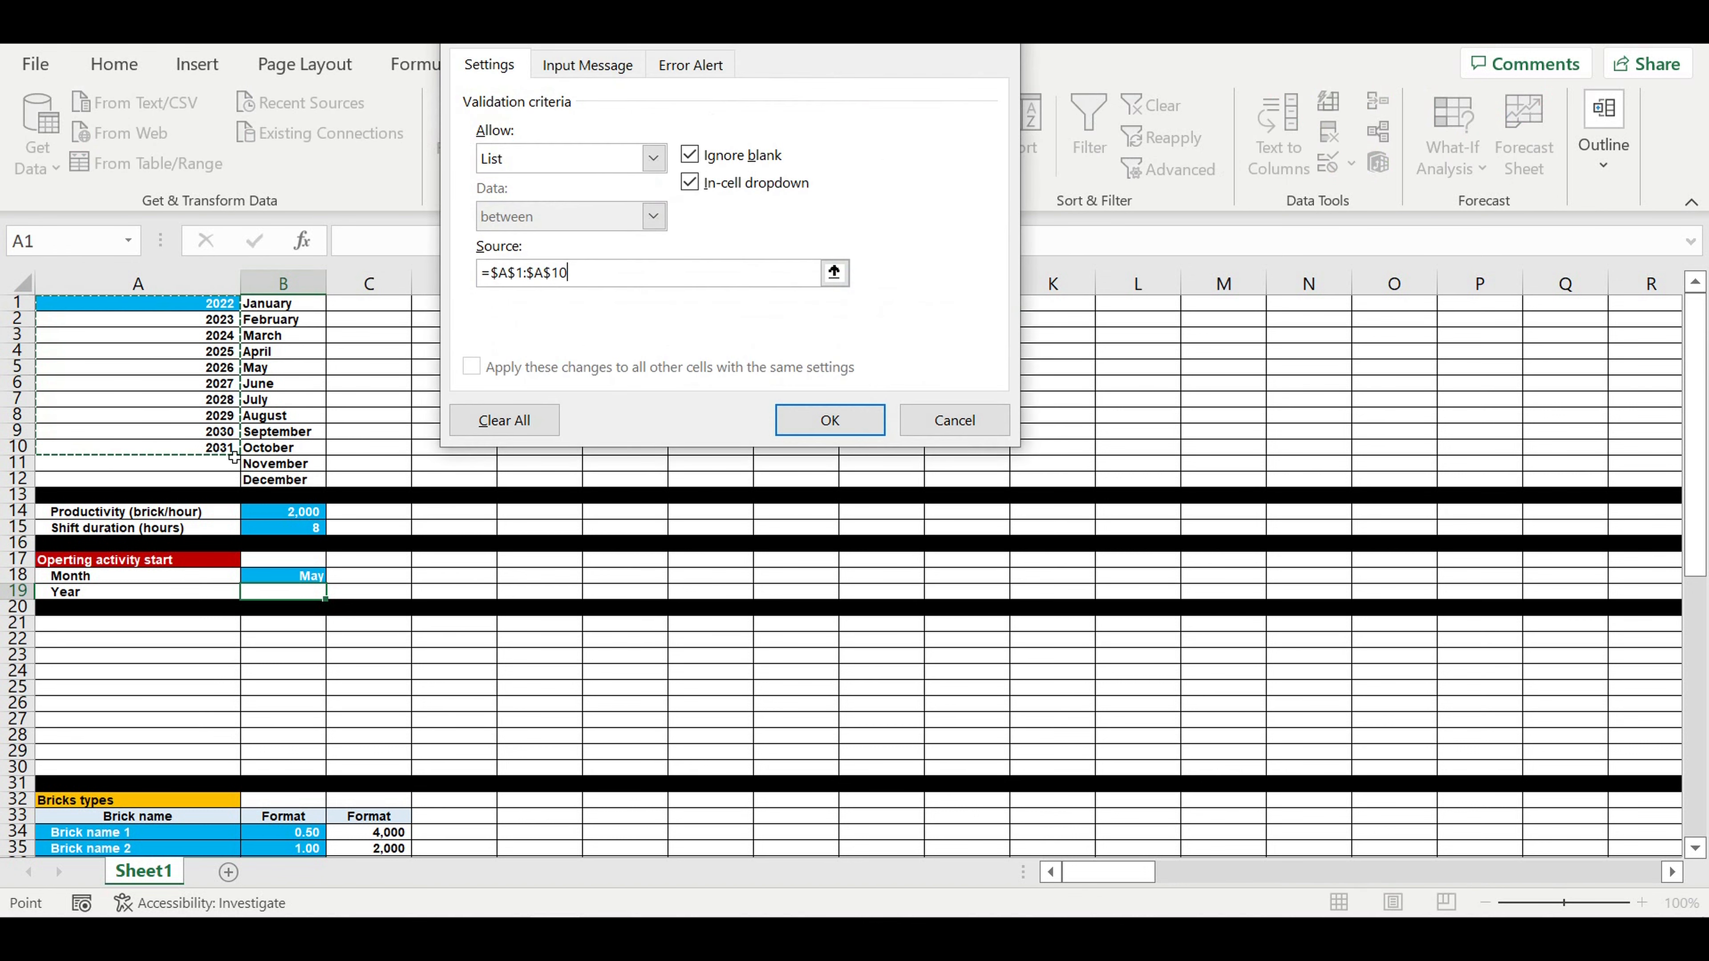
key("Return")
left_click(334, 593)
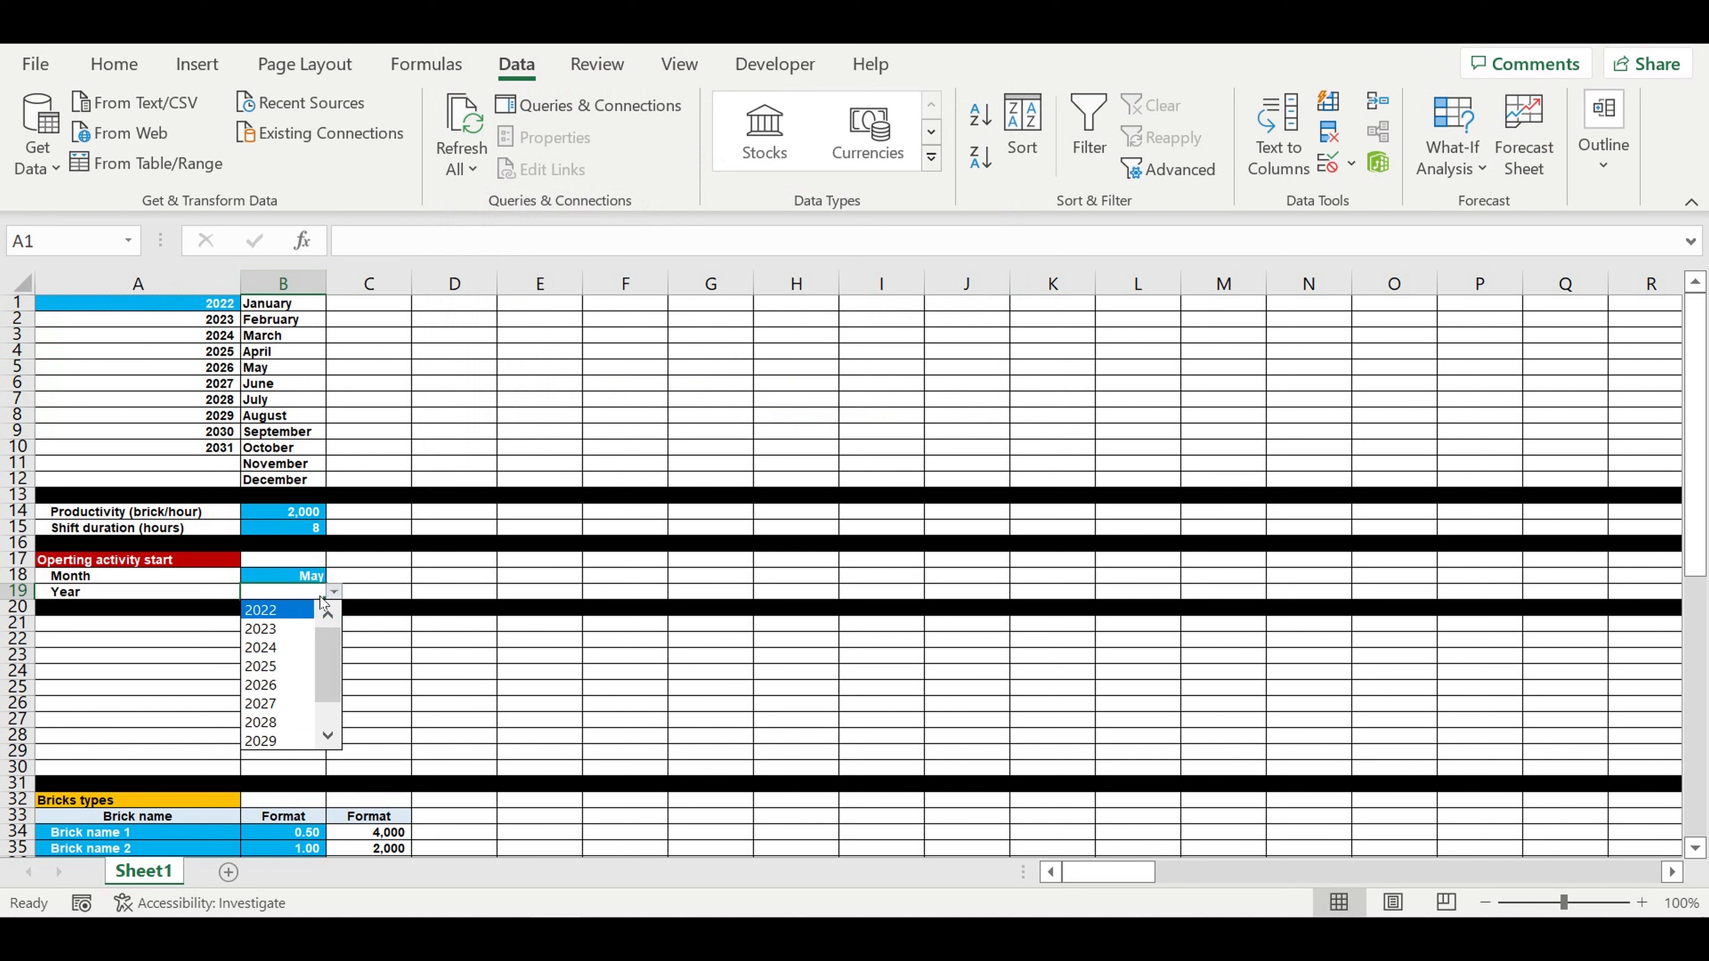
left_click(293, 611)
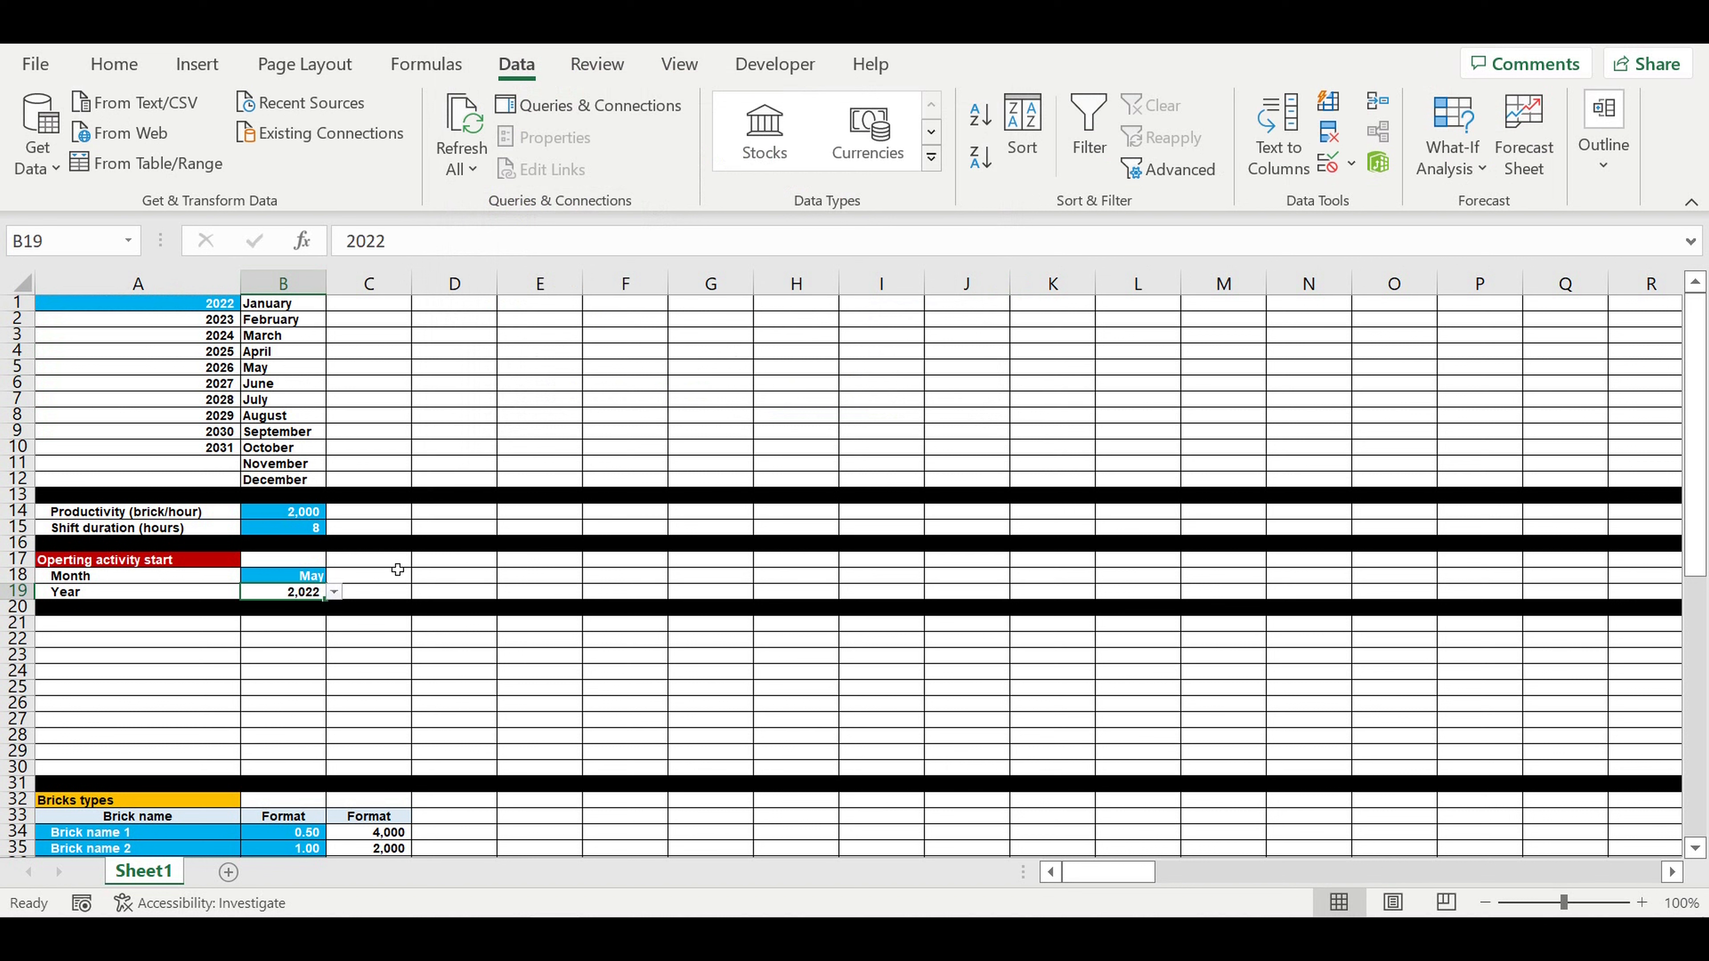
Change the number format of the start year in B19 to show no thousands separator
right_click(289, 598)
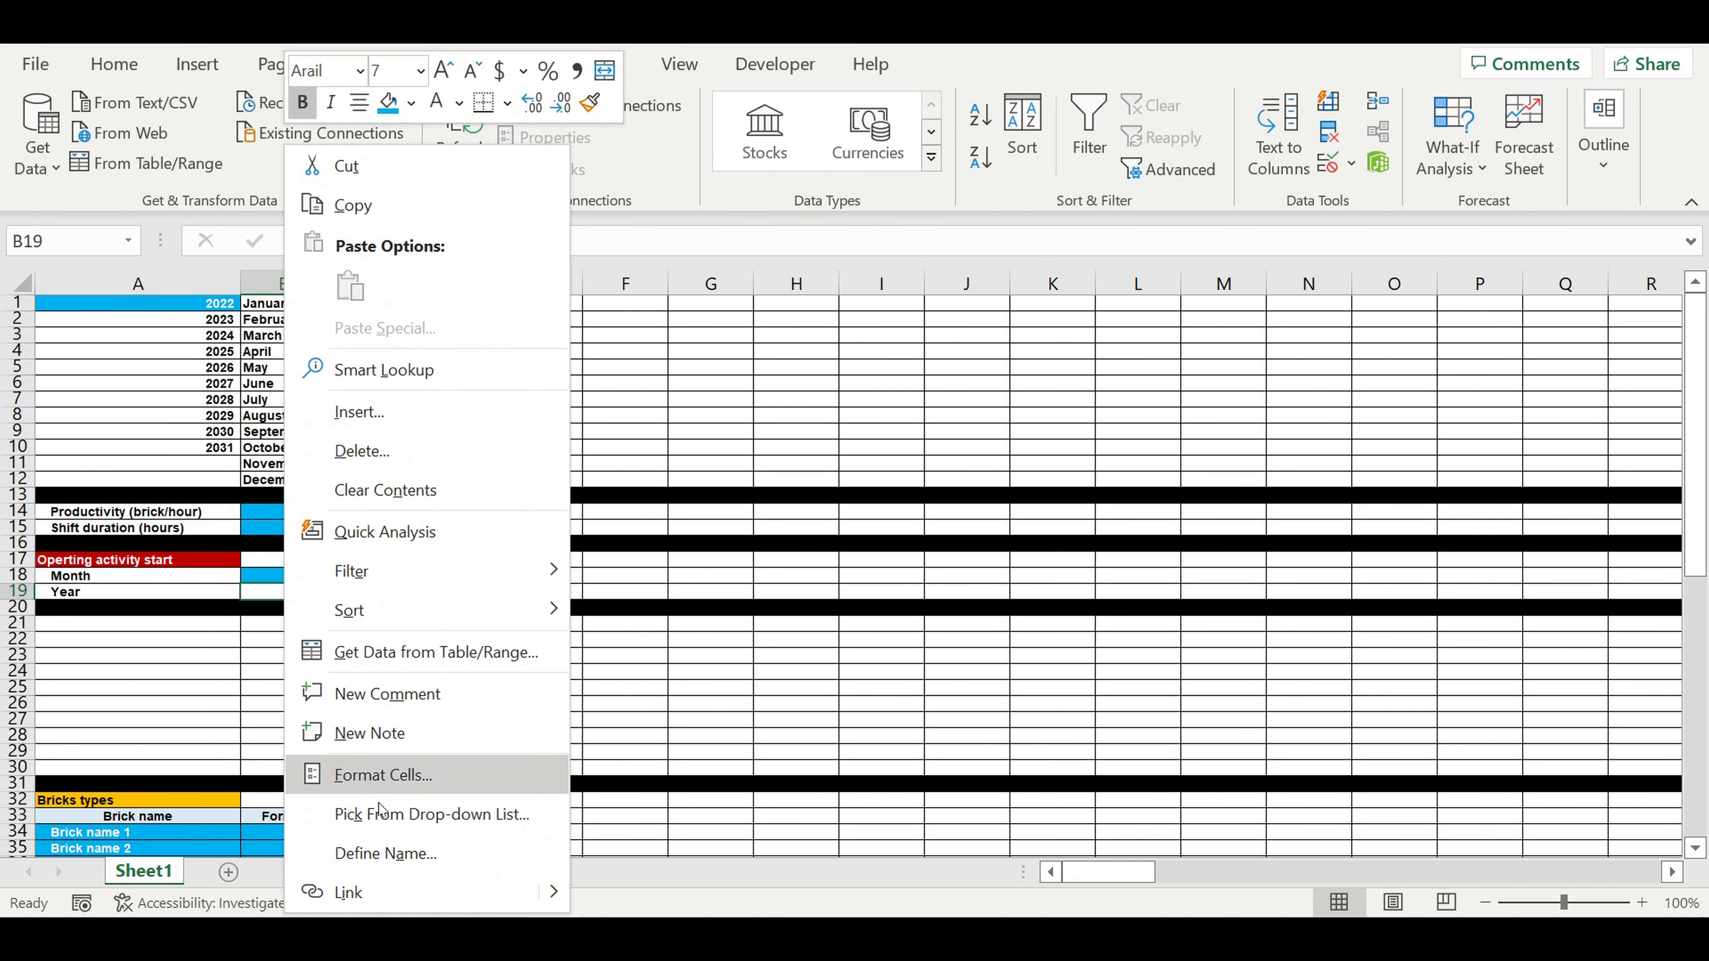
left_click(389, 781)
left_click(262, 448)
left_click(542, 881)
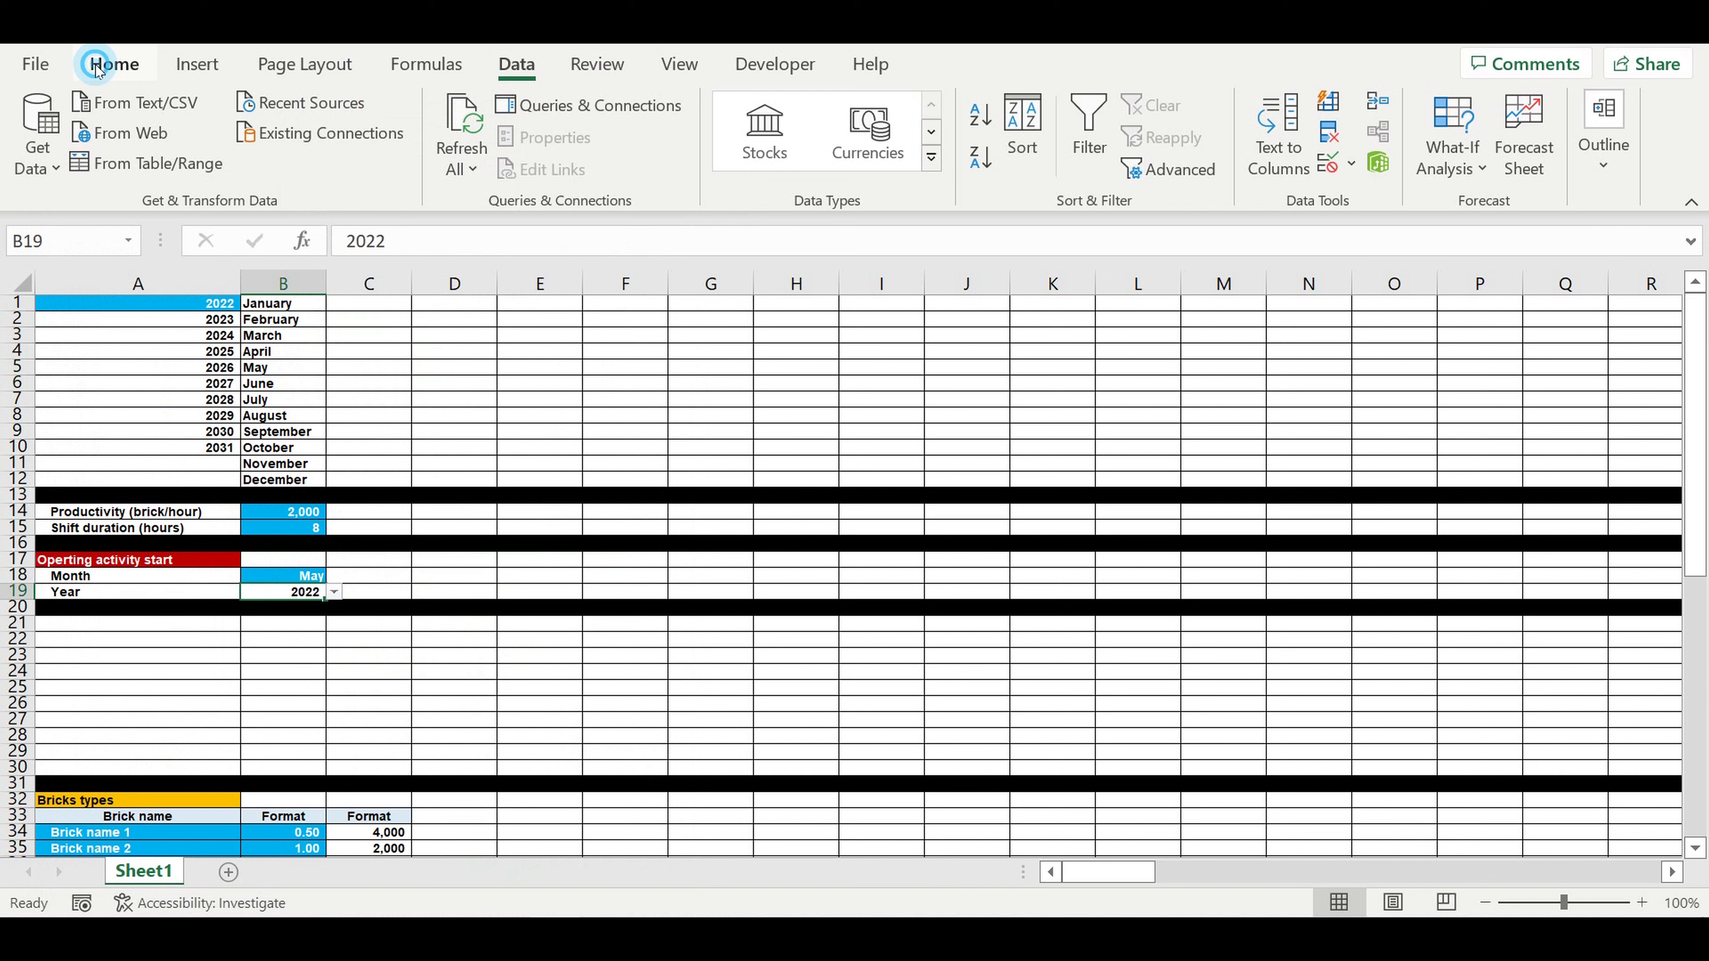
Format the start year in B19 with a light blue fill and white text
left_click(113, 64)
left_click(334, 167)
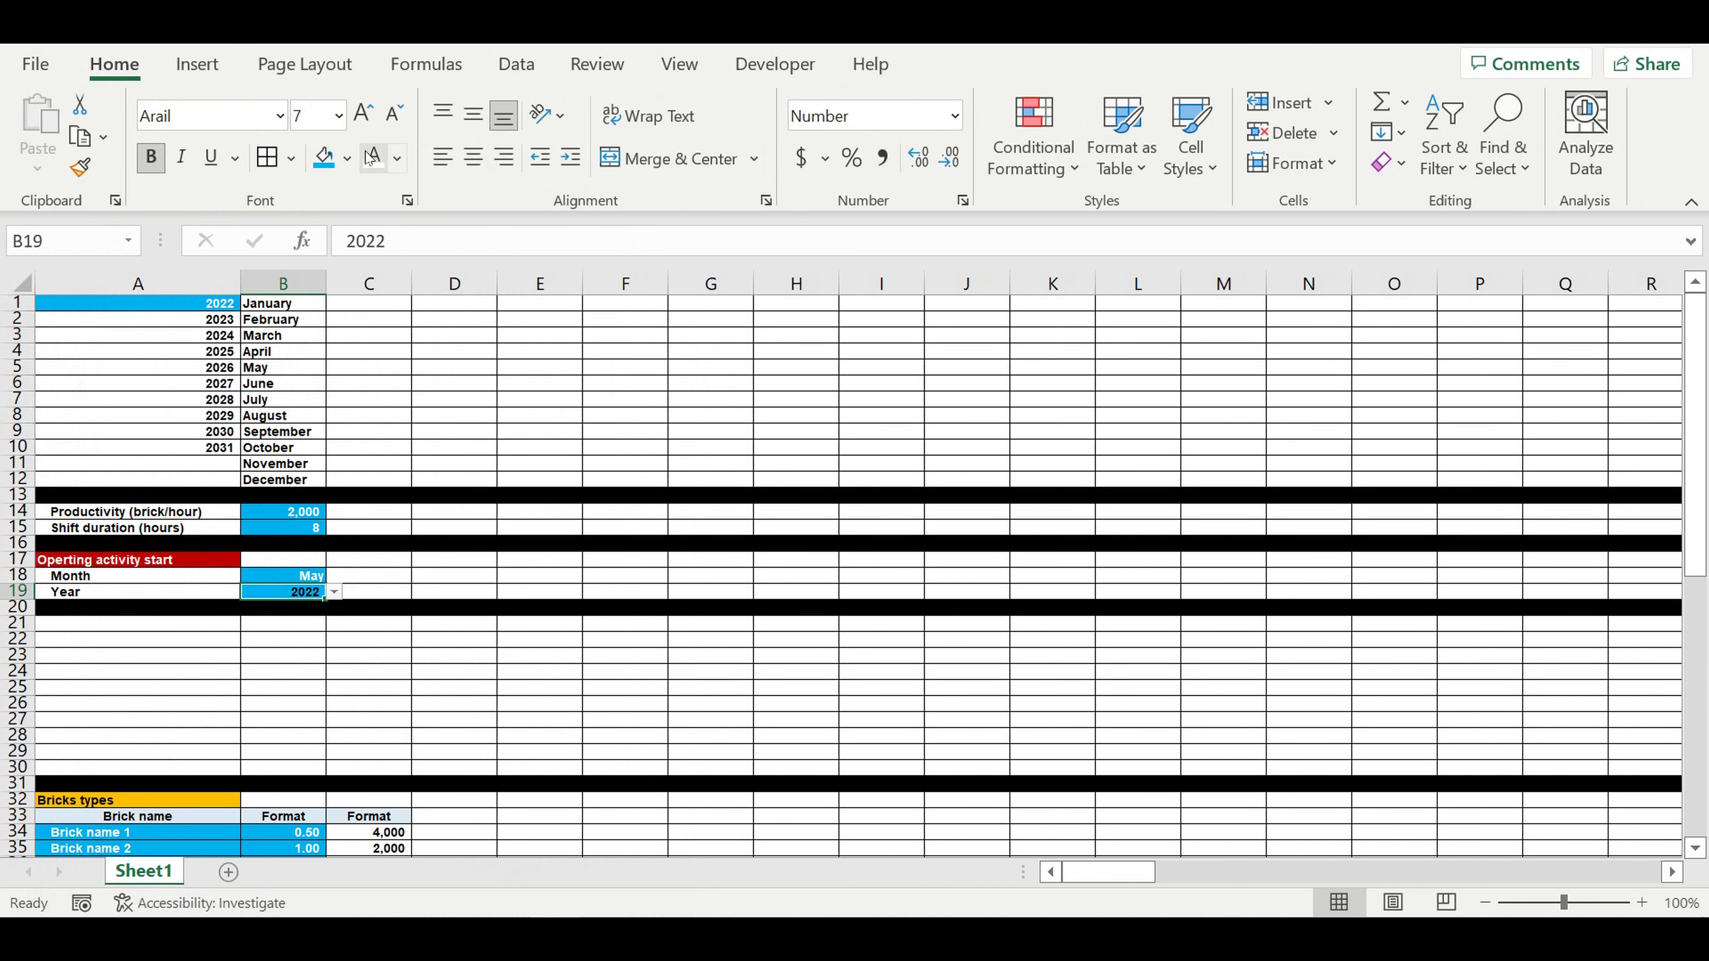
left_click(488, 401)
left_click(528, 589)
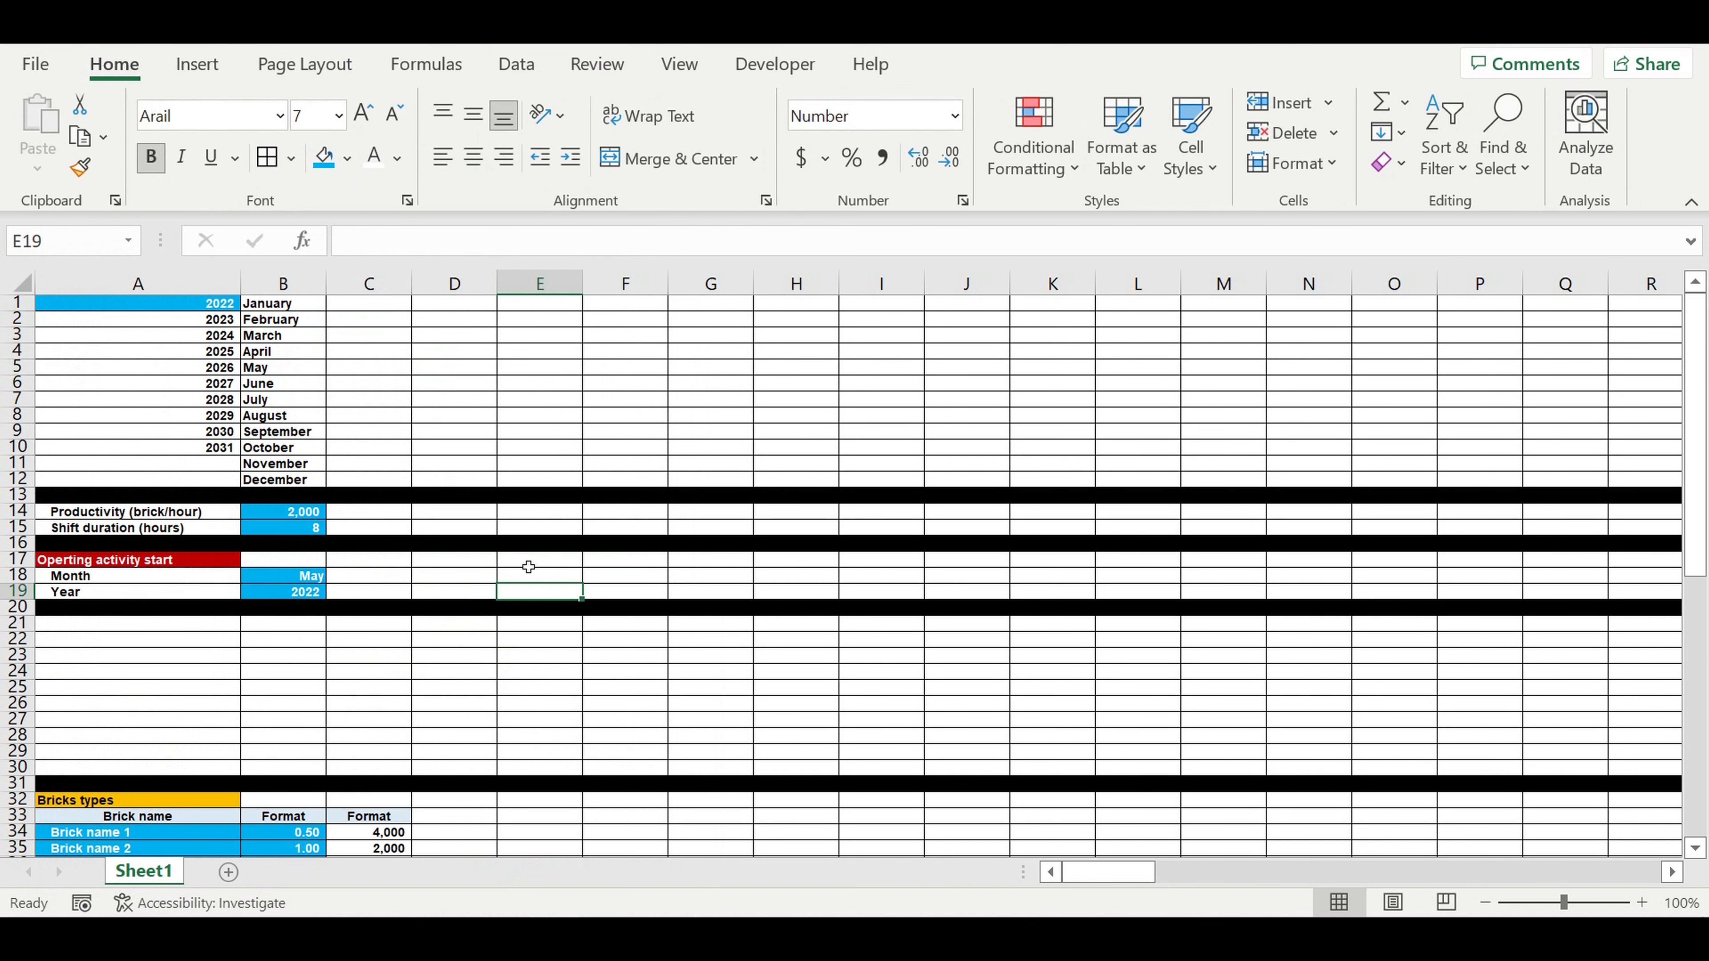
Label the first timeline row in A68 as "Start of operating activity"
scroll(529, 567, "down", 12)
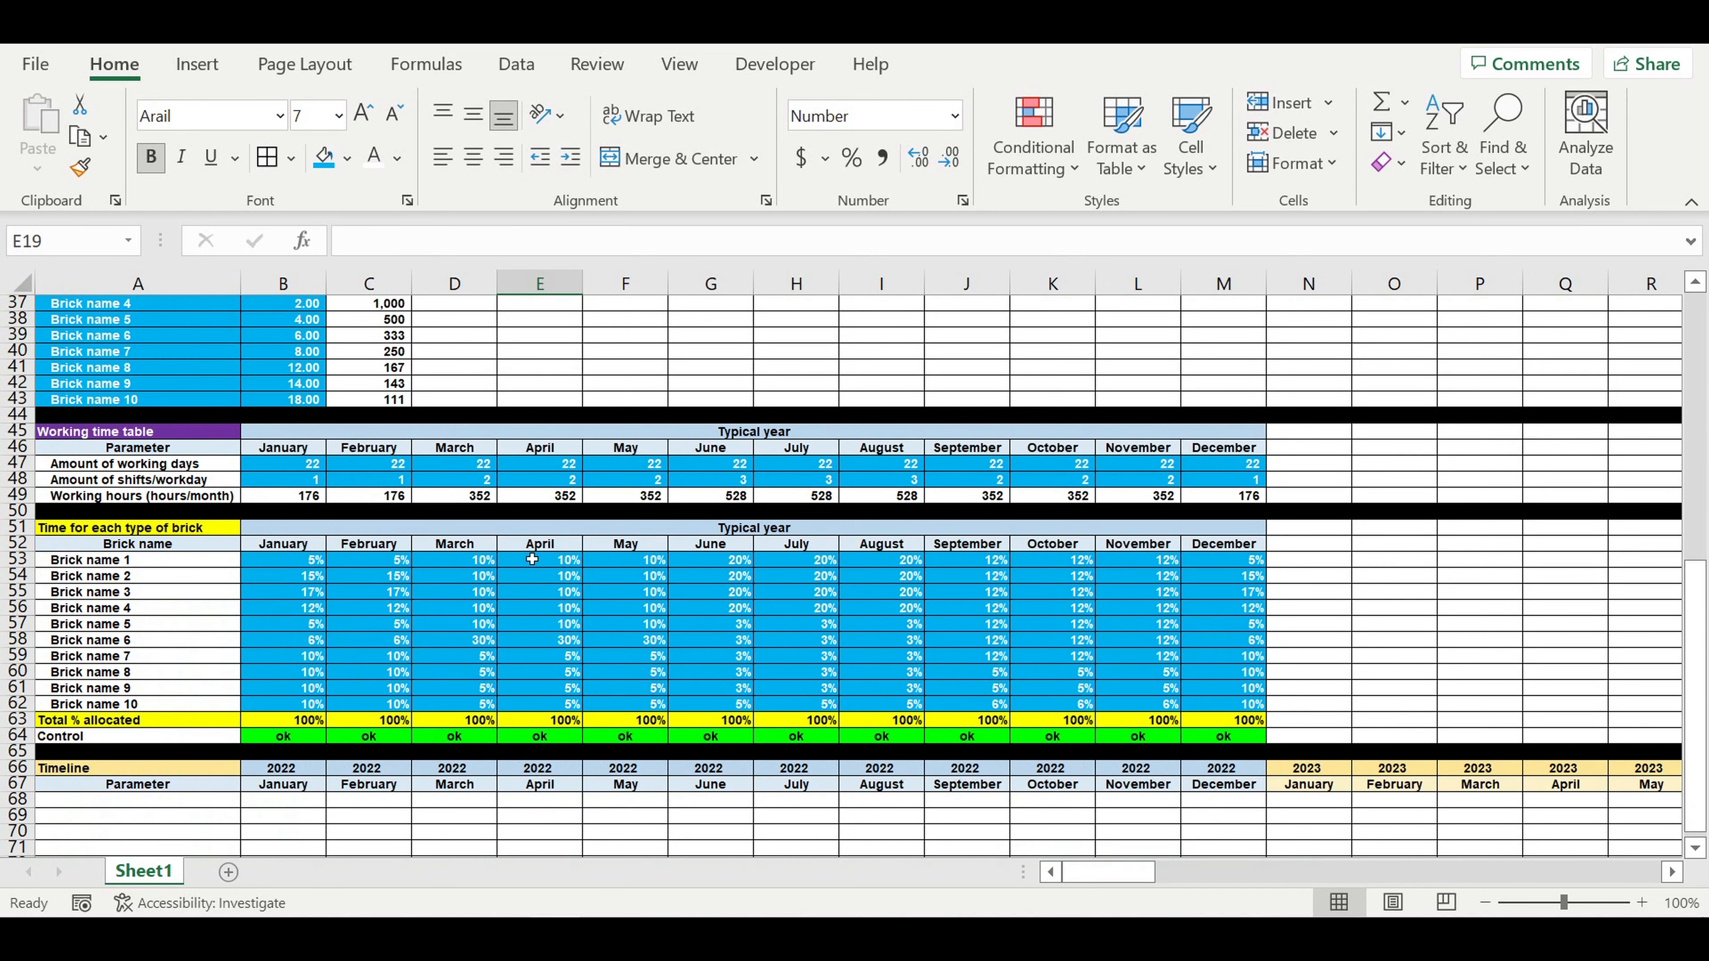
scroll(534, 566, "down", 6)
left_click(189, 512)
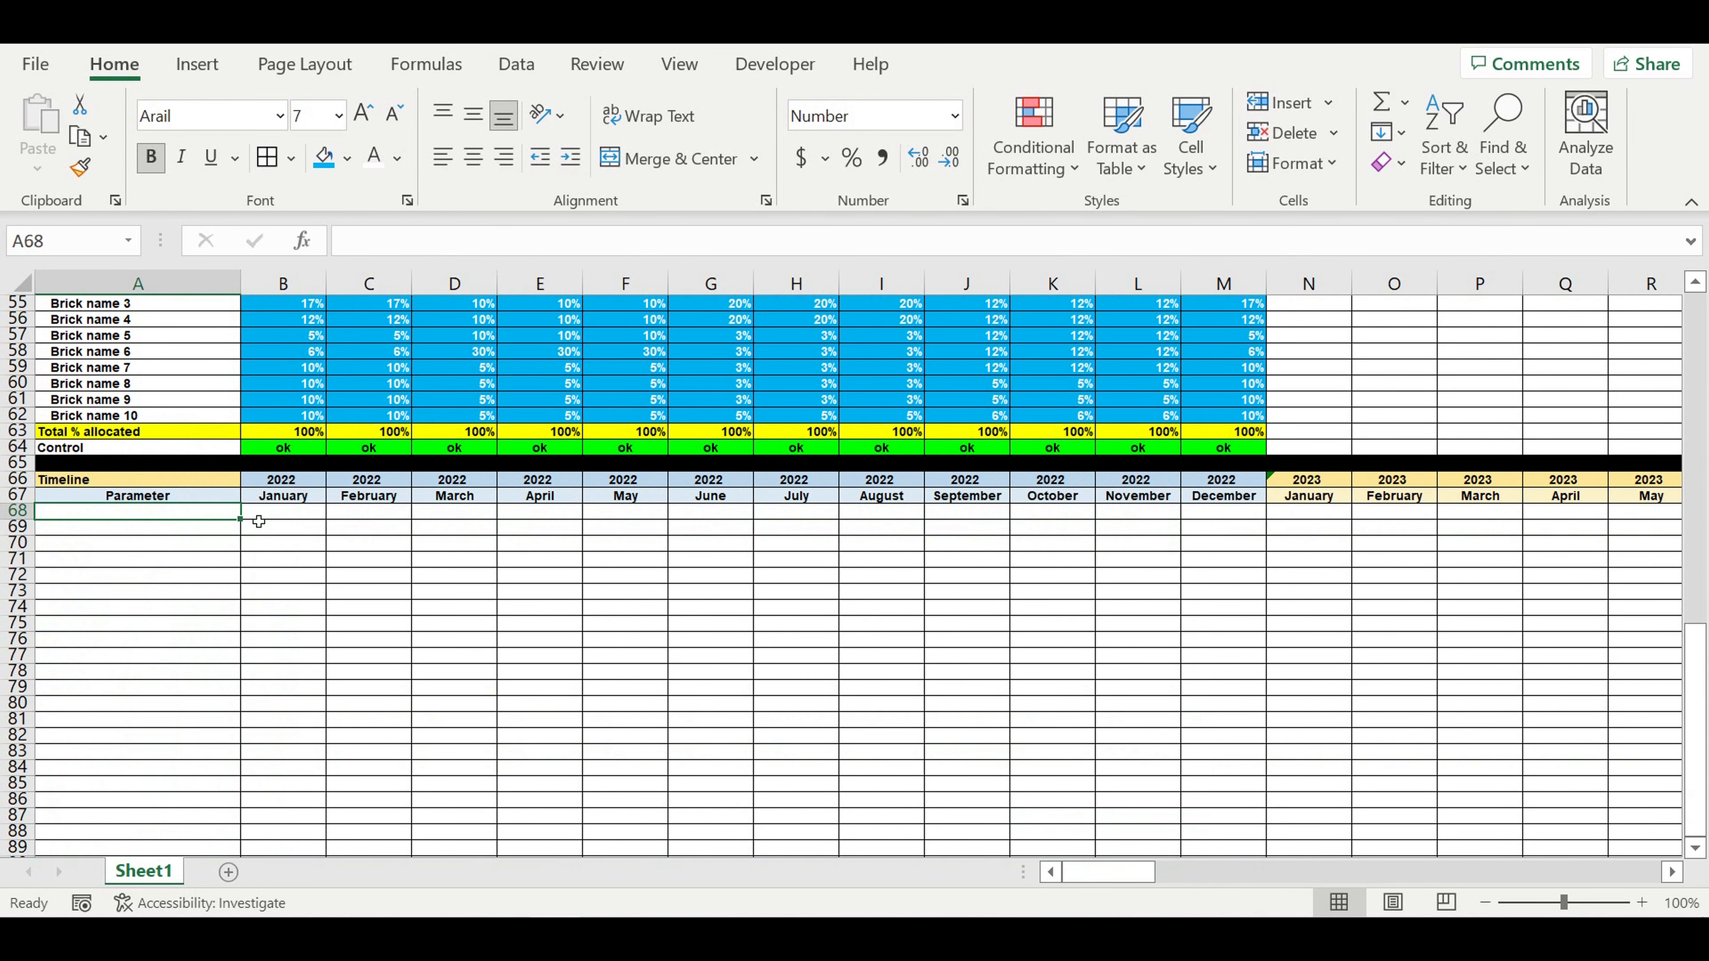
type("Start ")
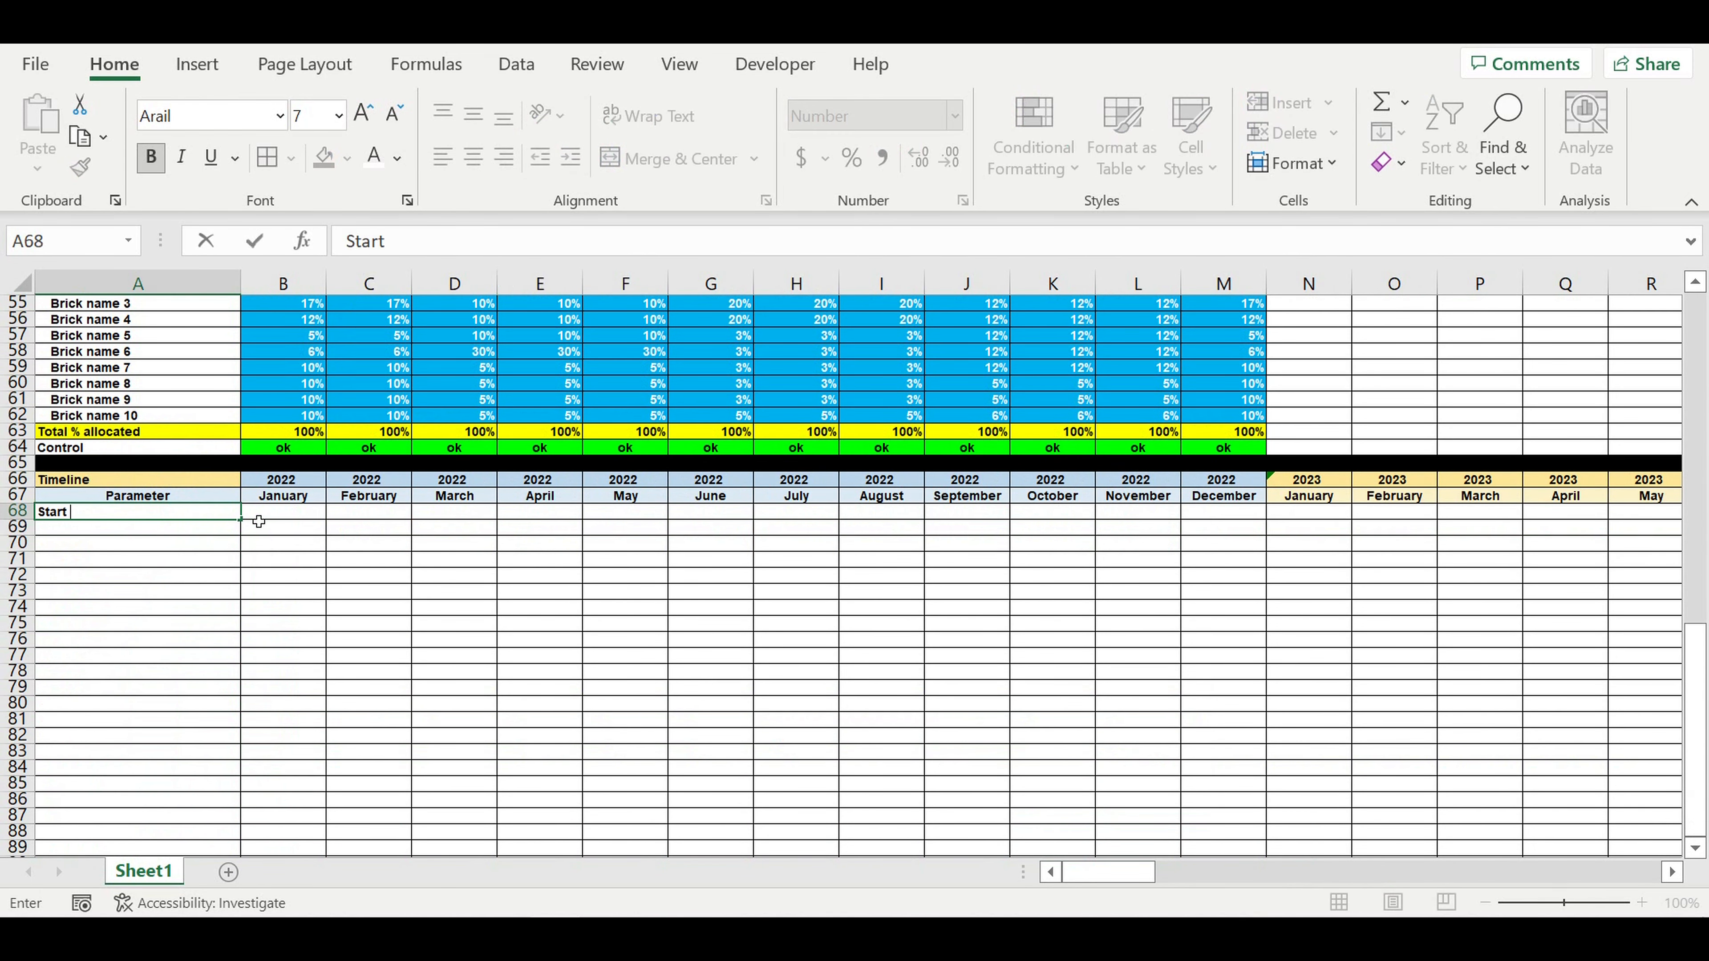
type("of operating activi")
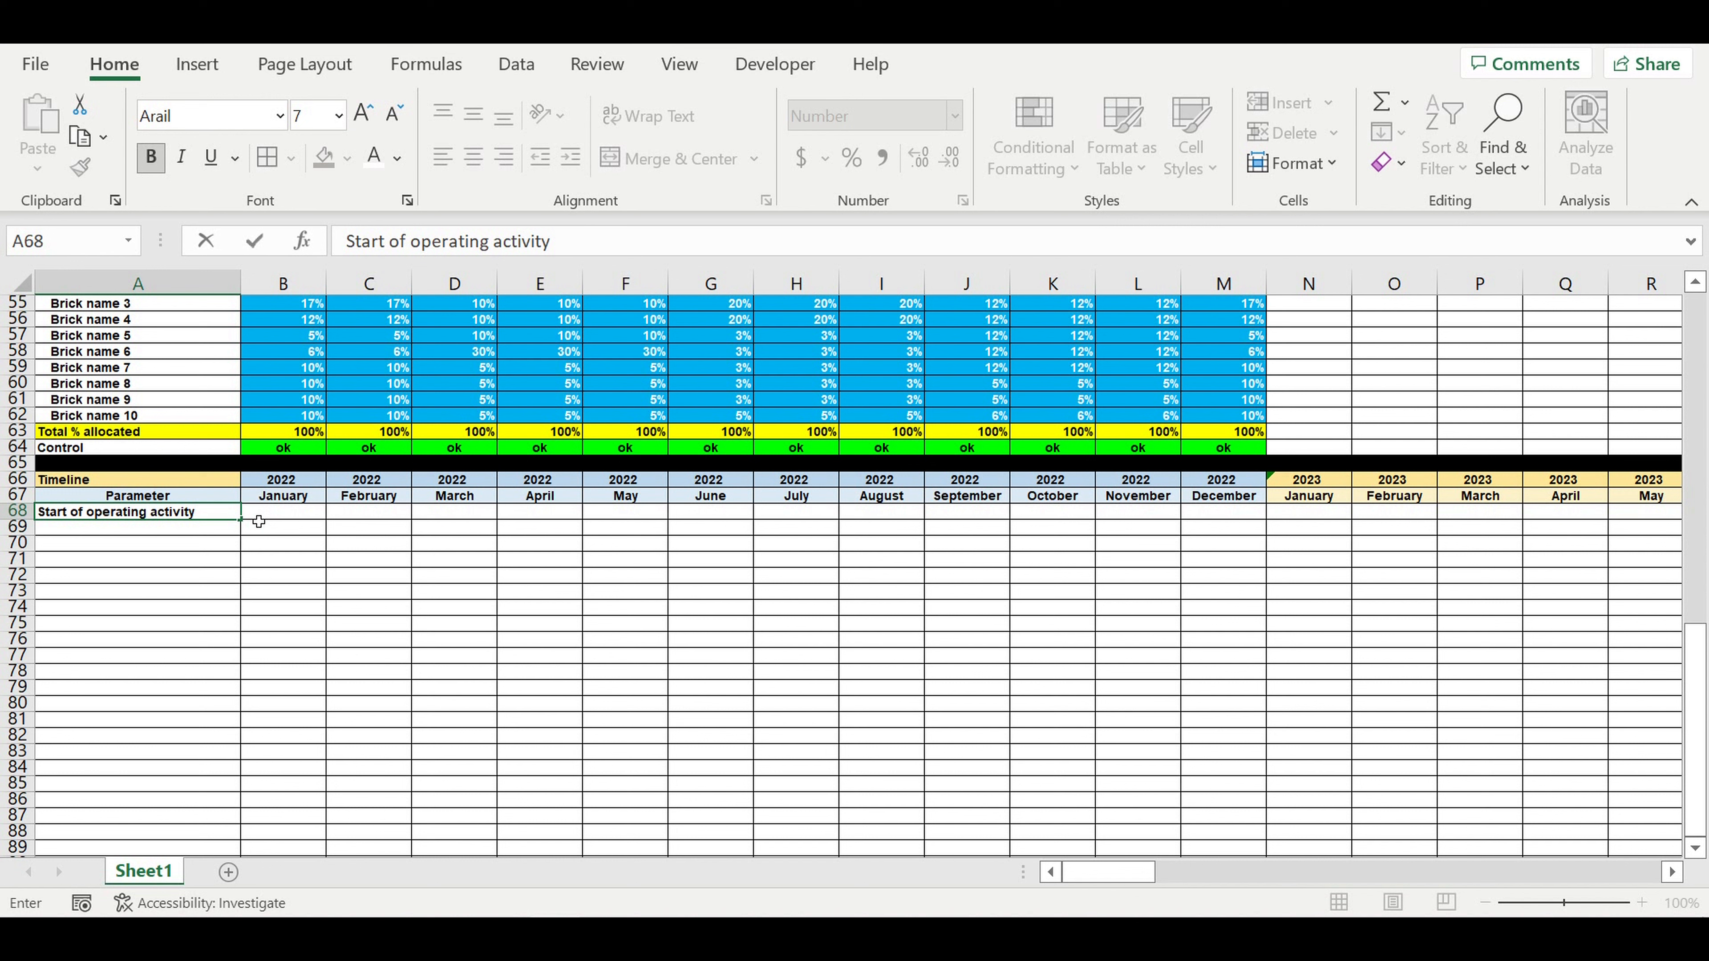
type("ty")
key("Return")
left_click(310, 576)
Begin an IF(AND( formula in B68 whose first condition compares the timeline year with the start year, B66=$B$19
left_click(283, 512)
type("=if")
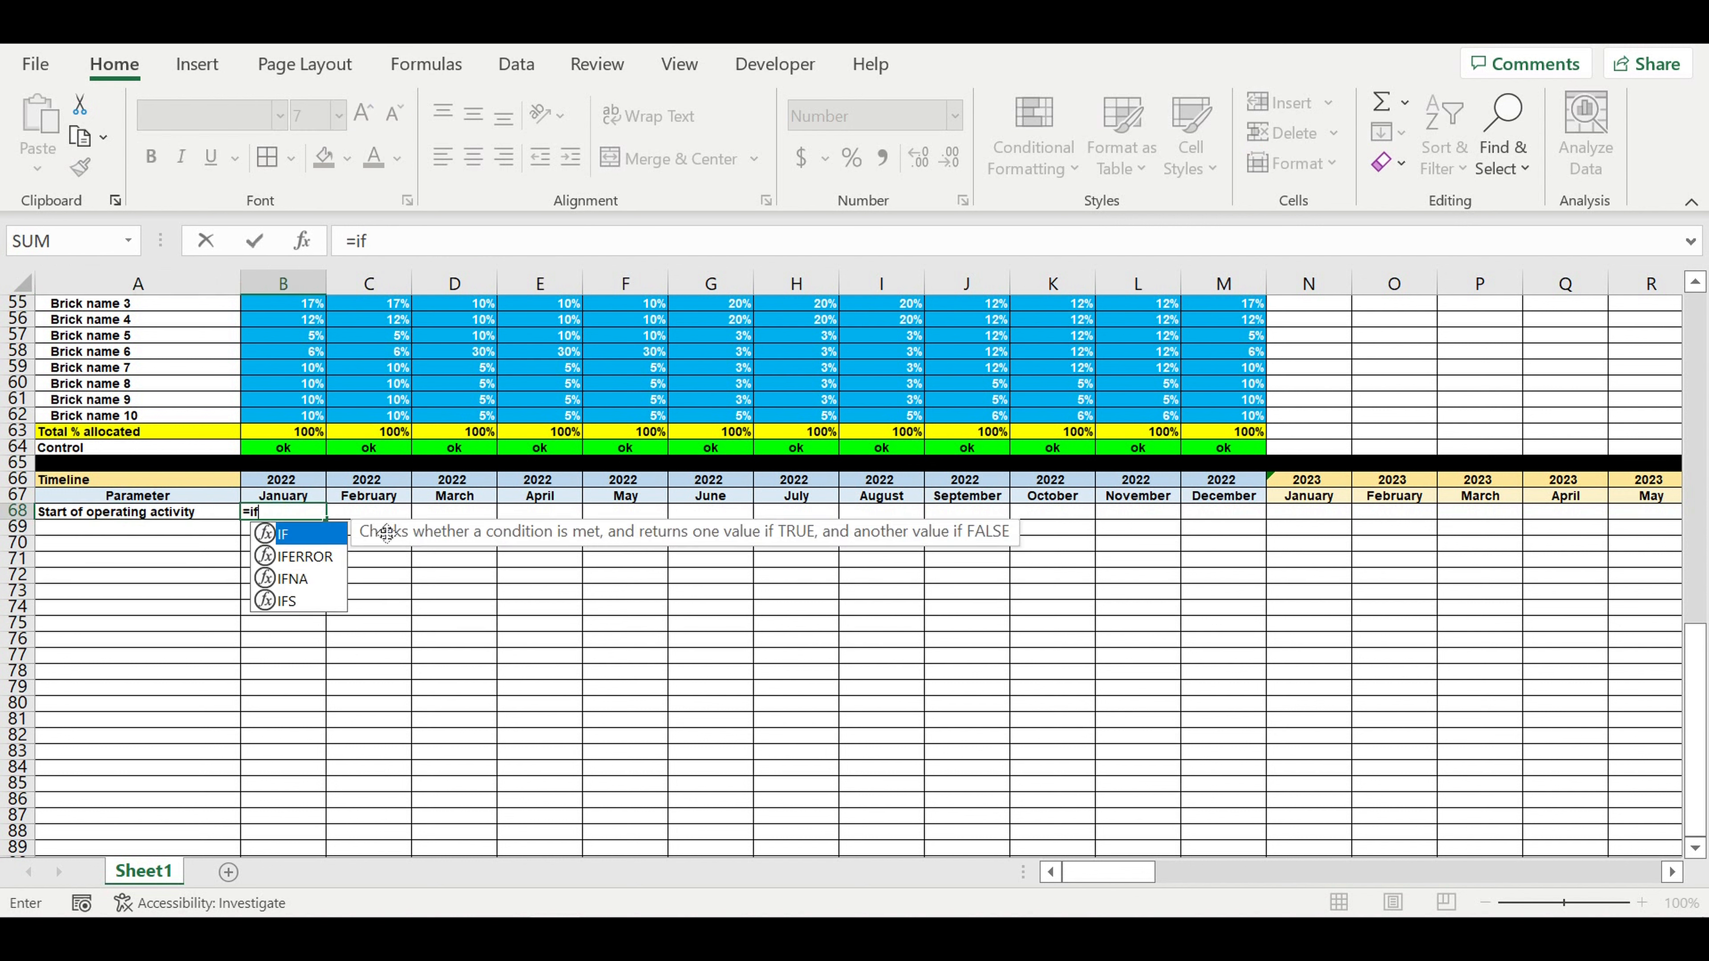
type("(and(")
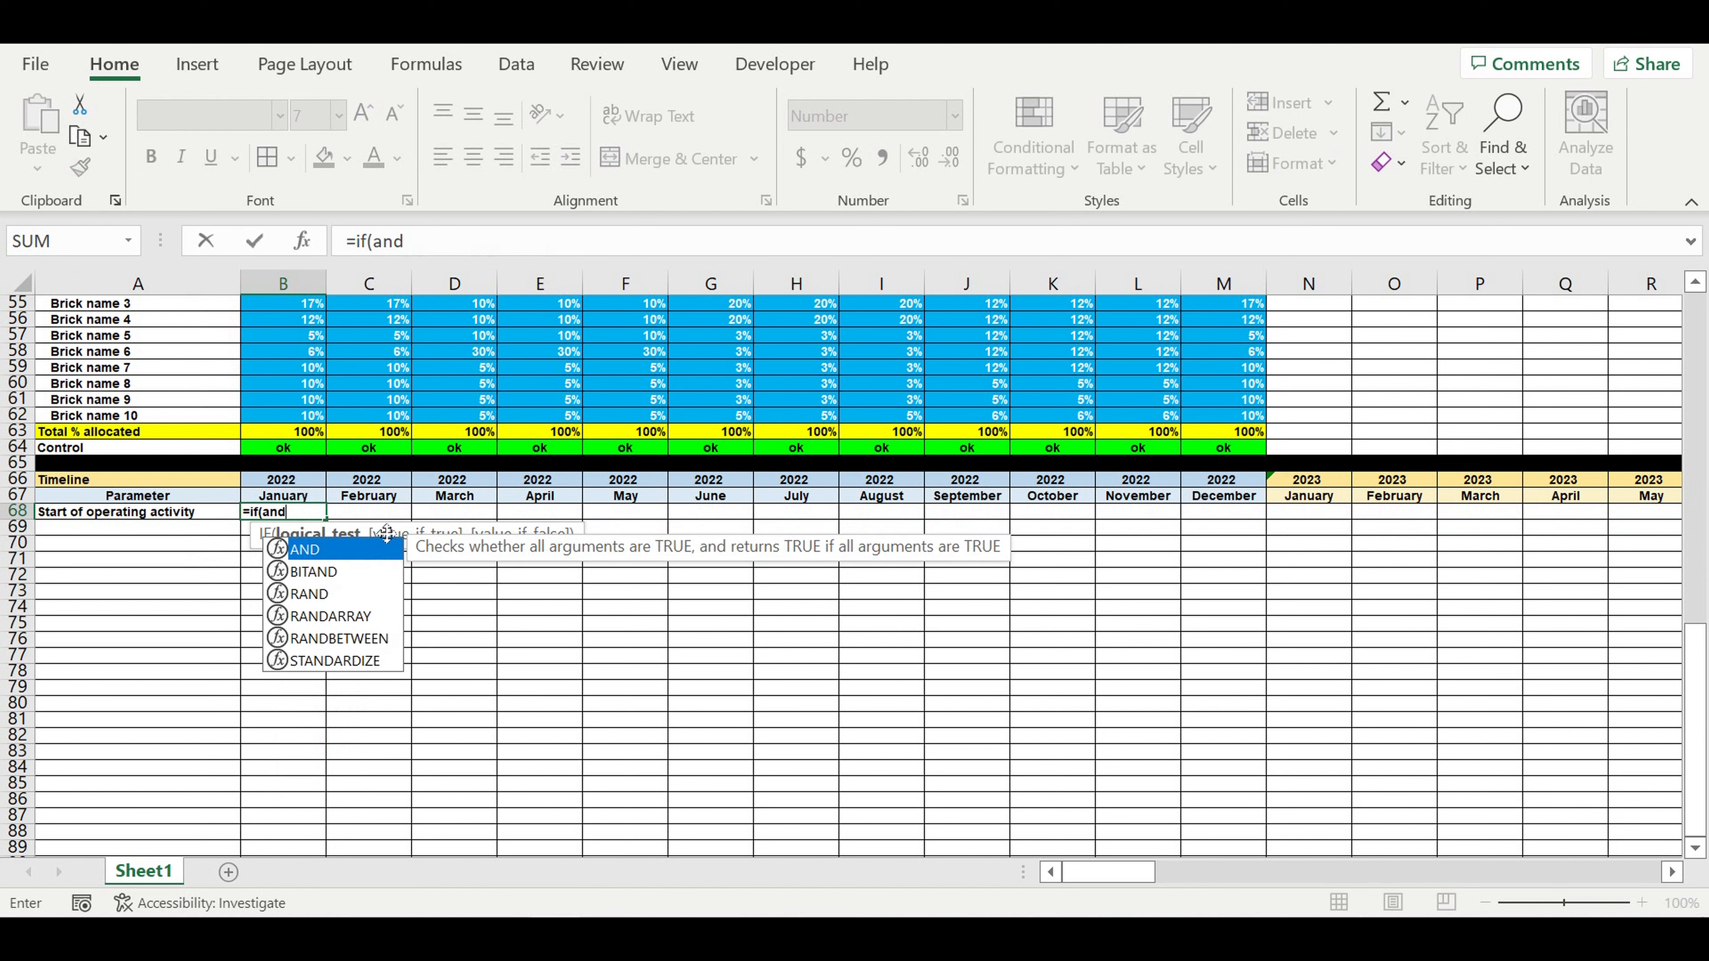
left_click(290, 480)
type("=")
scroll(350, 512, "up", 3)
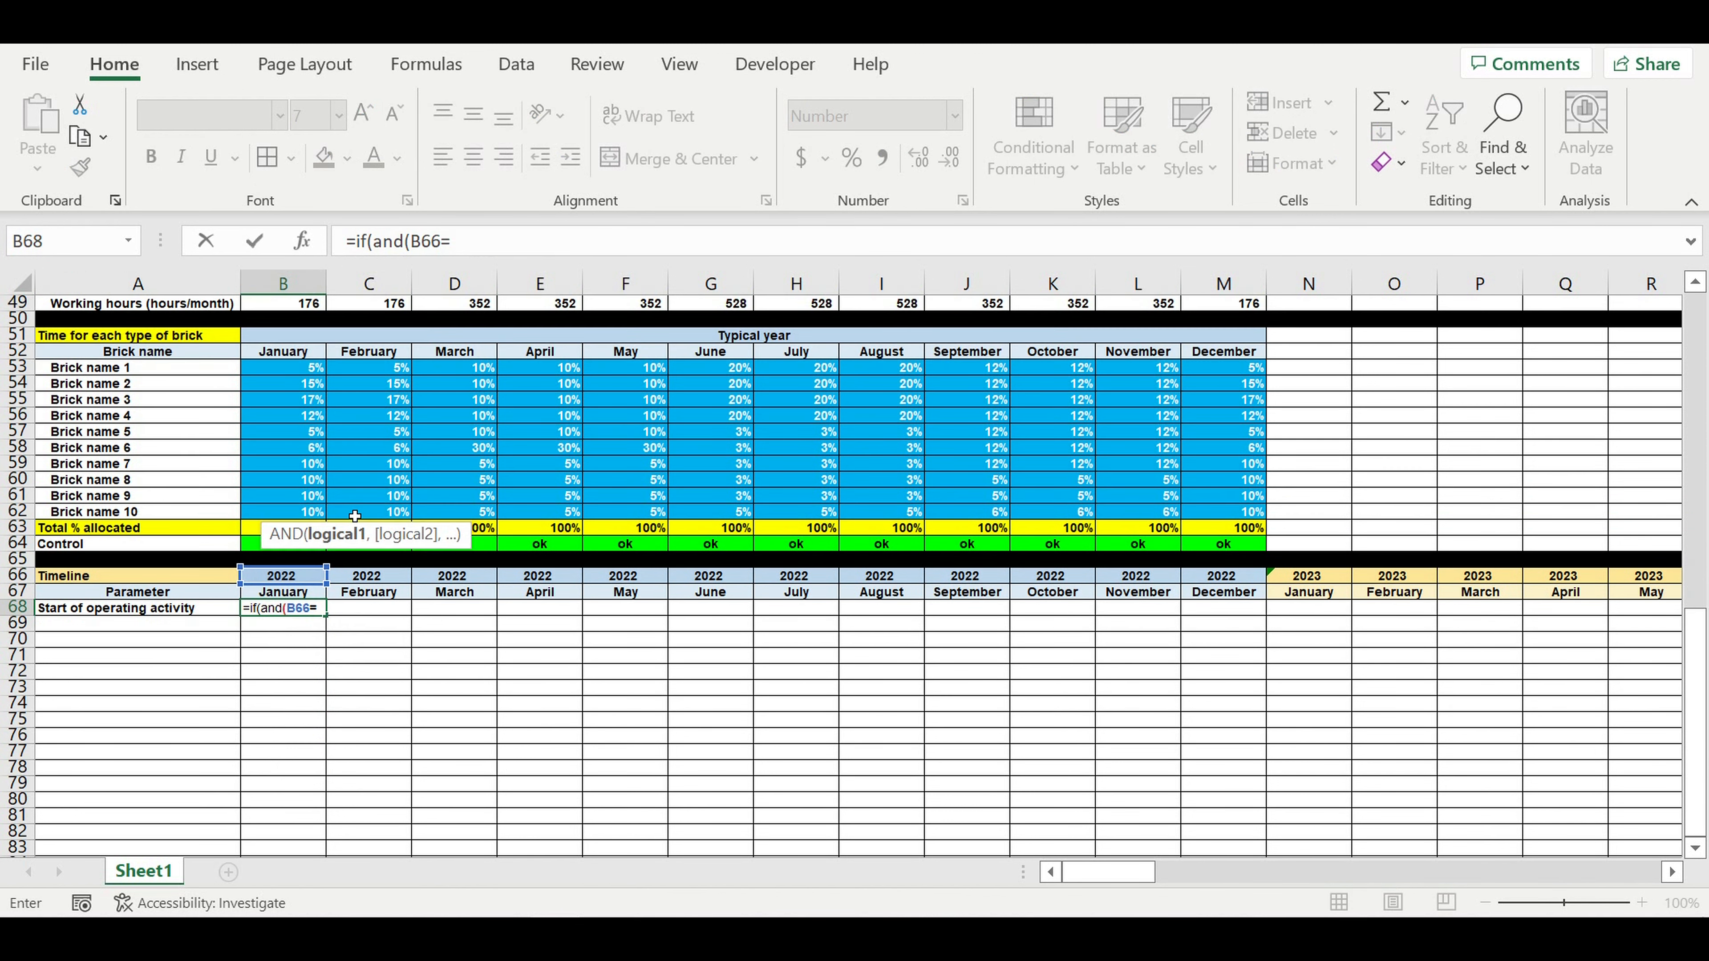
scroll(371, 515, "up", 6)
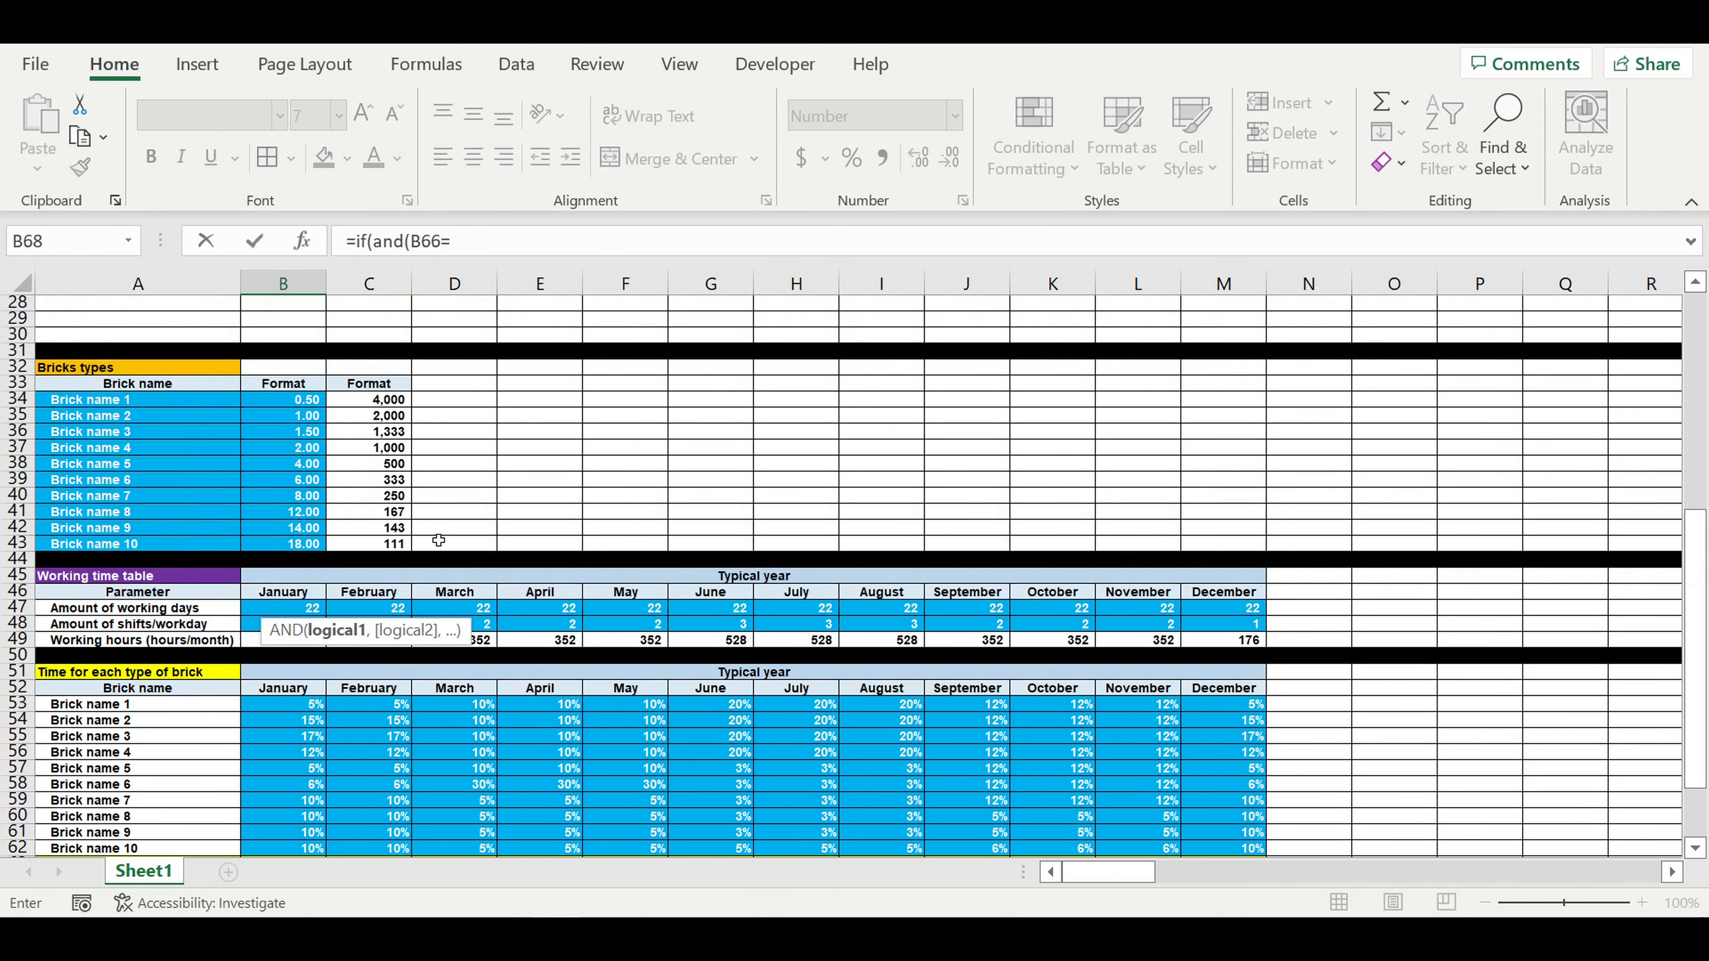
scroll(413, 484, "up", 5)
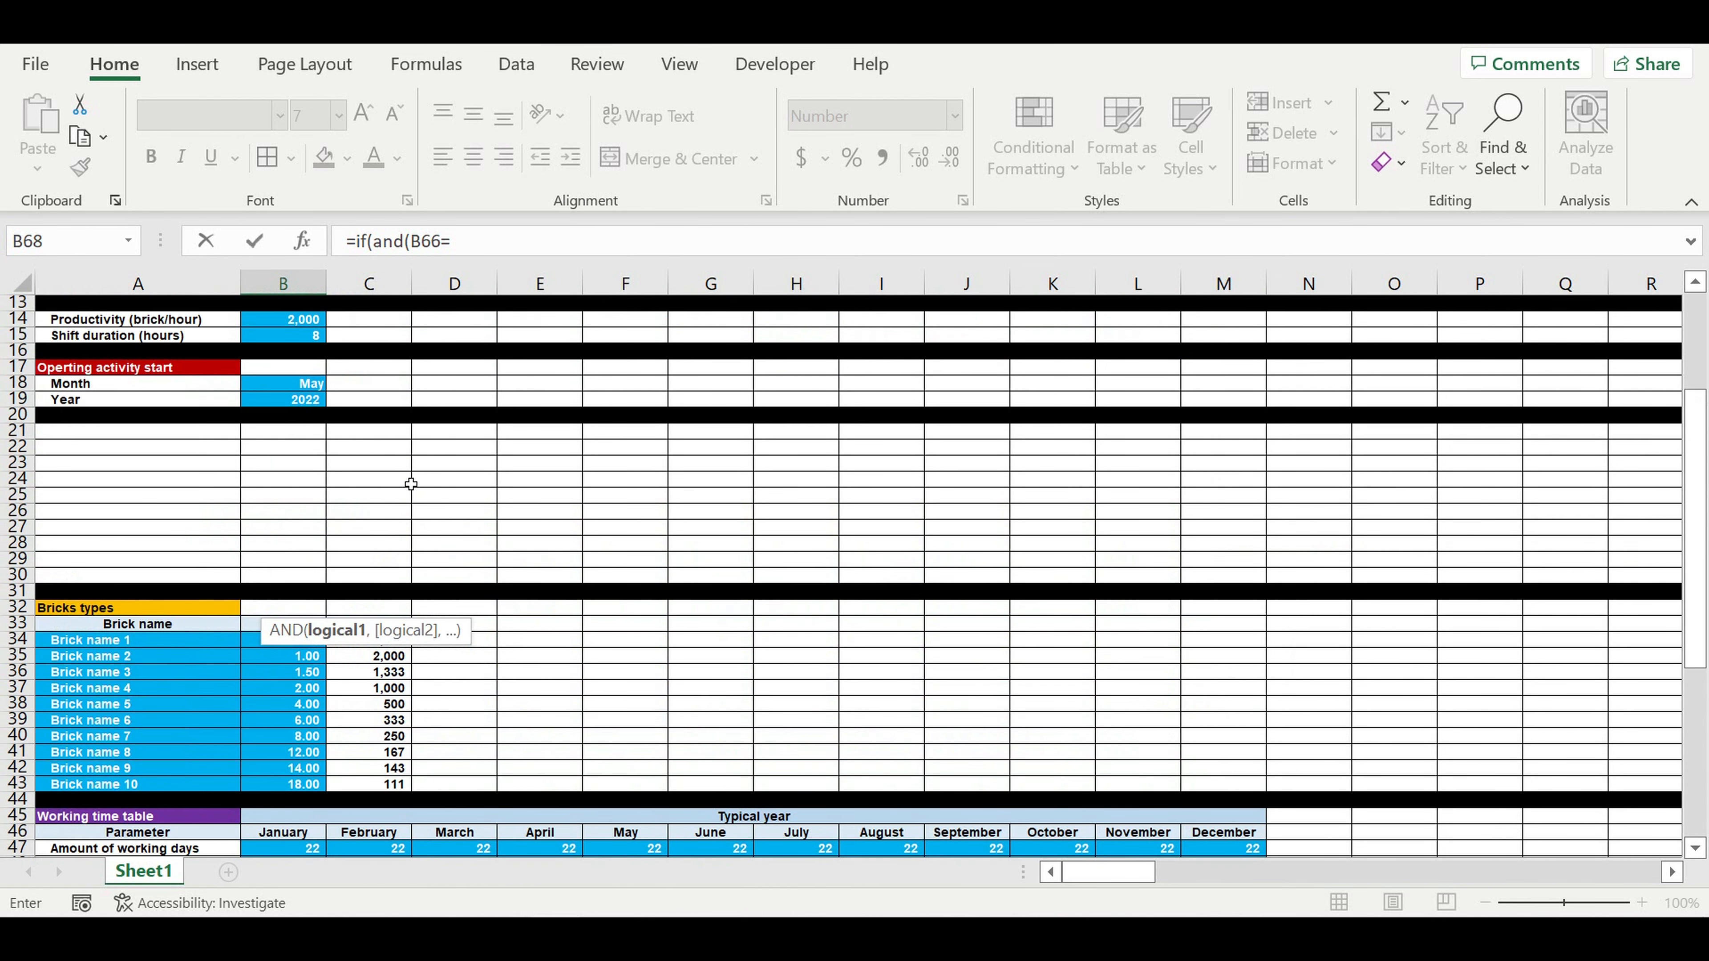
left_click(296, 403)
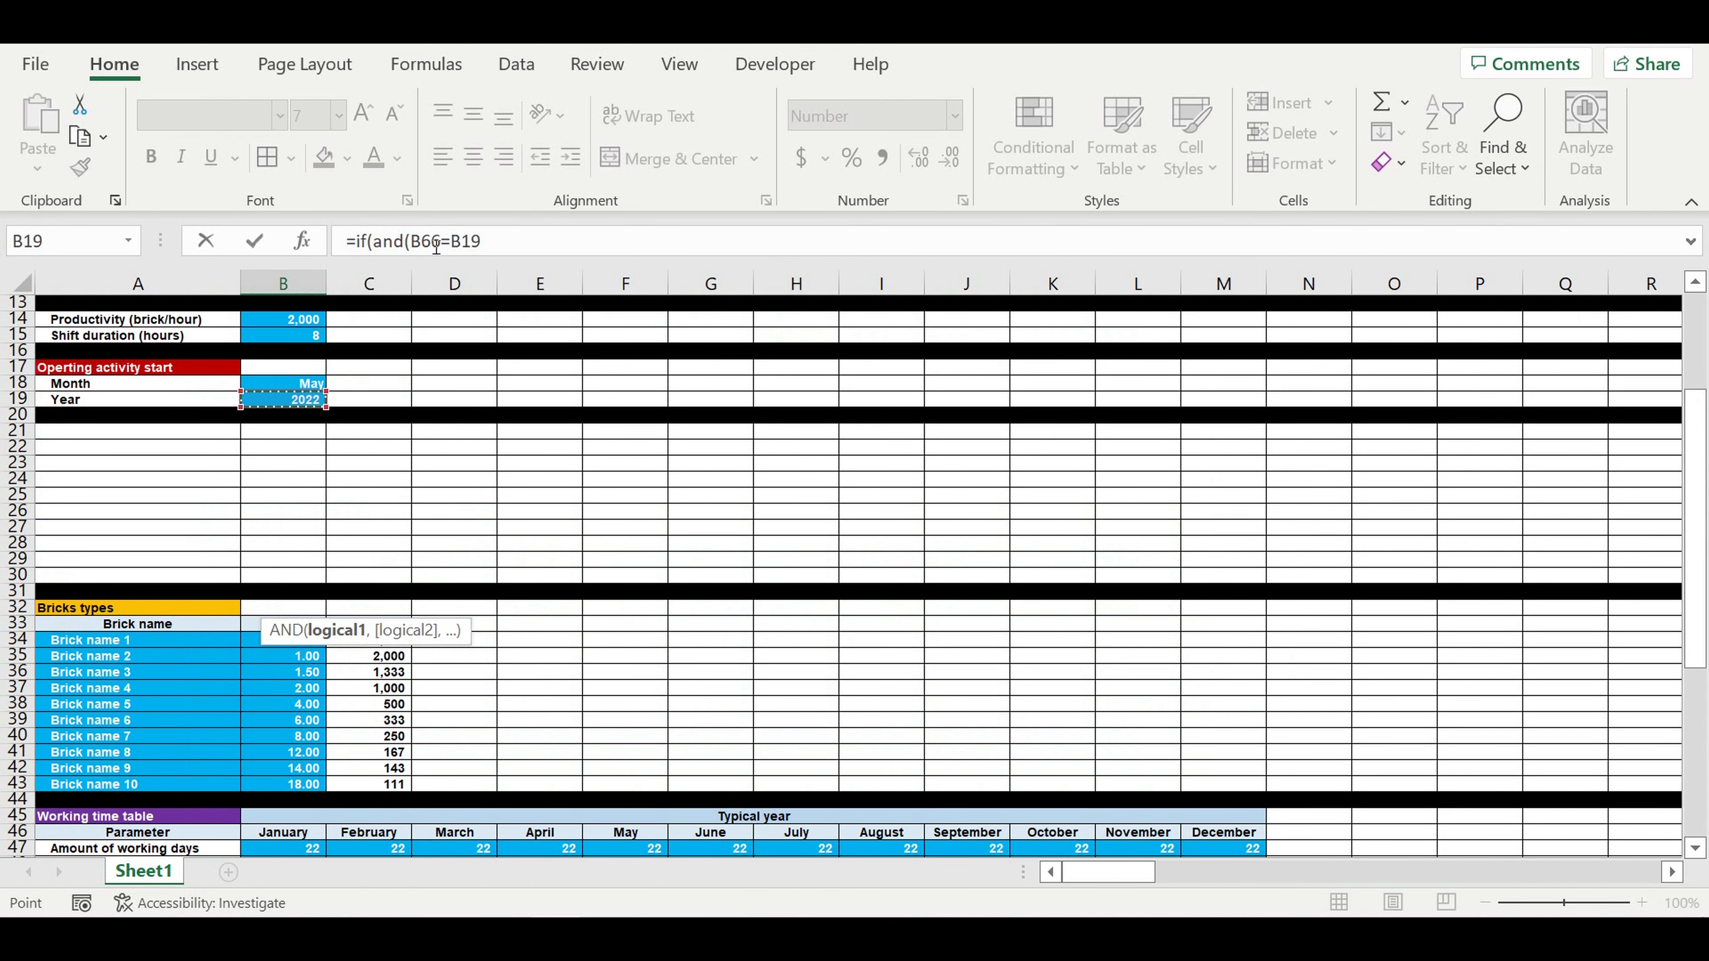
left_click(460, 246)
type("$B19")
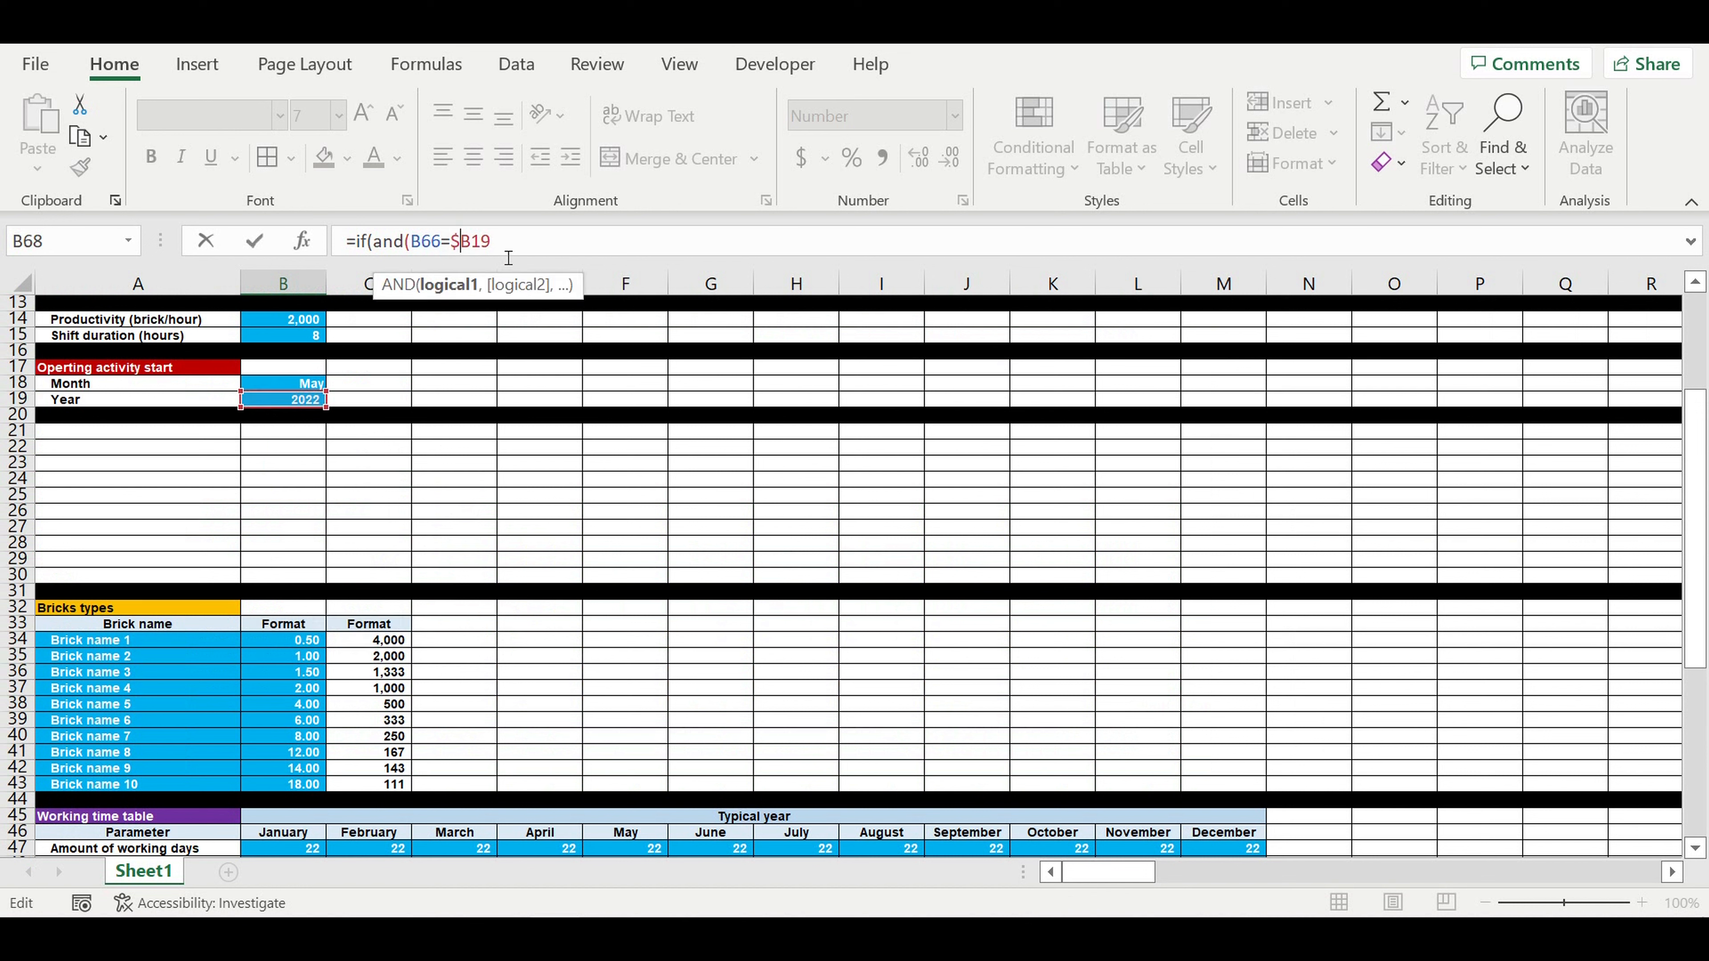
left_click(470, 241)
type("$19,")
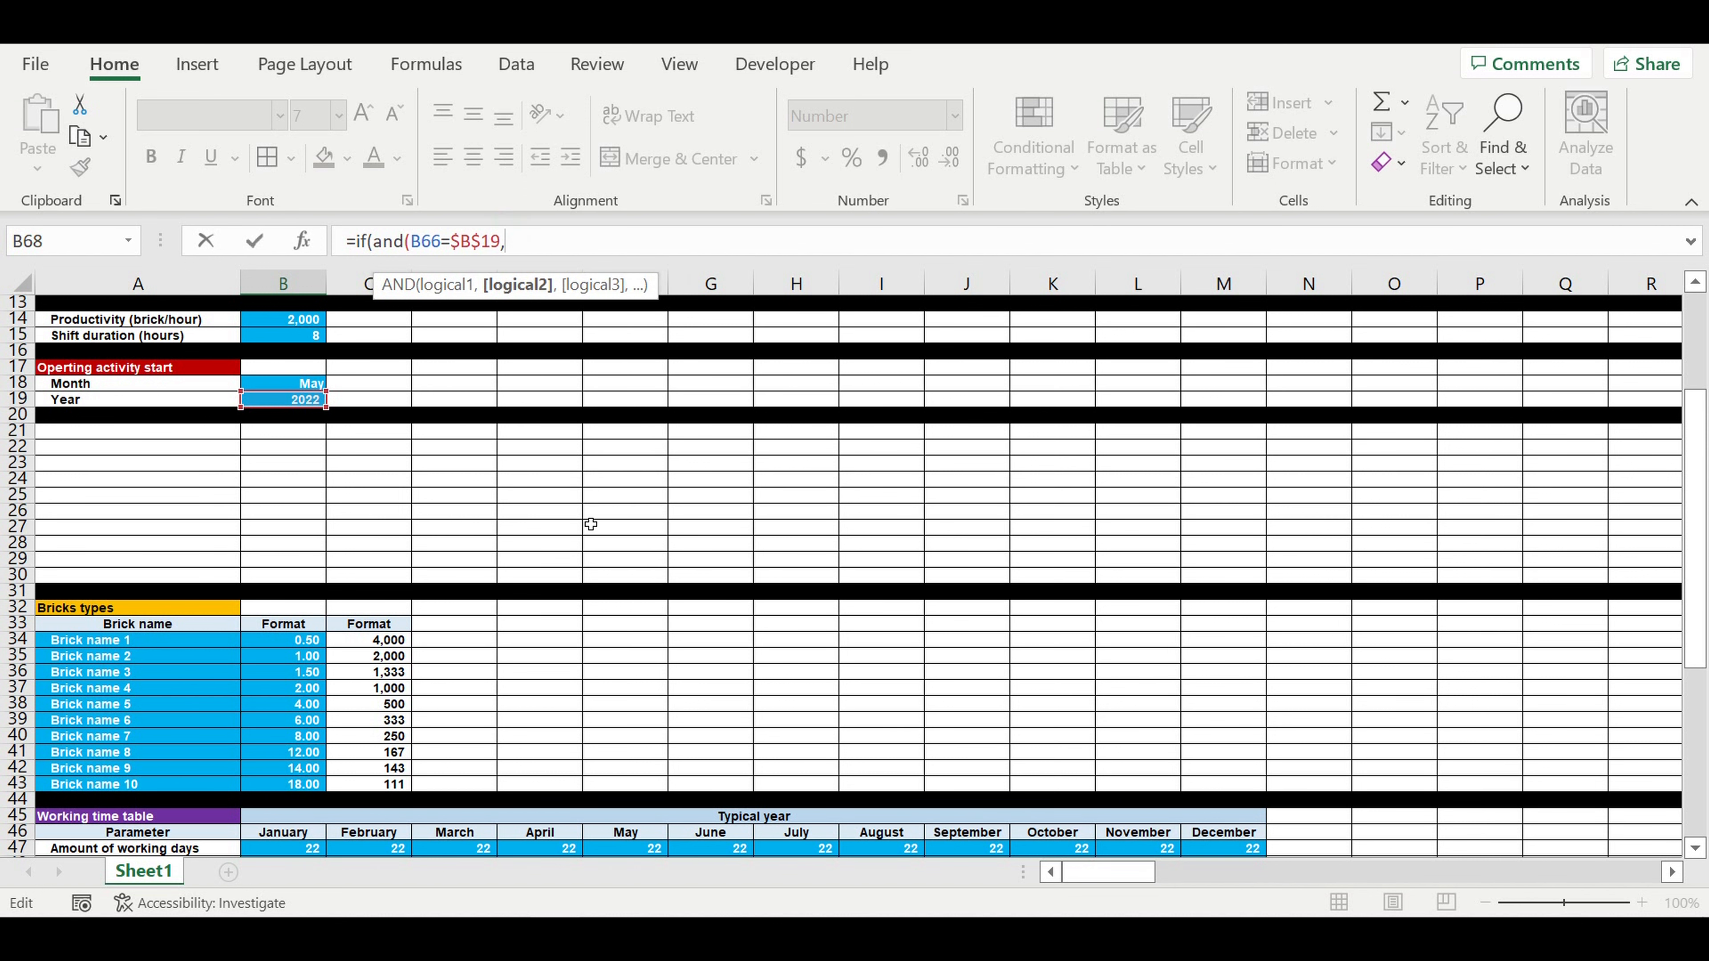
Complete the B68 formula with the month condition B67=$B$18, returning 1 if both match and 0 otherwise
scroll(591, 524, "down", 12)
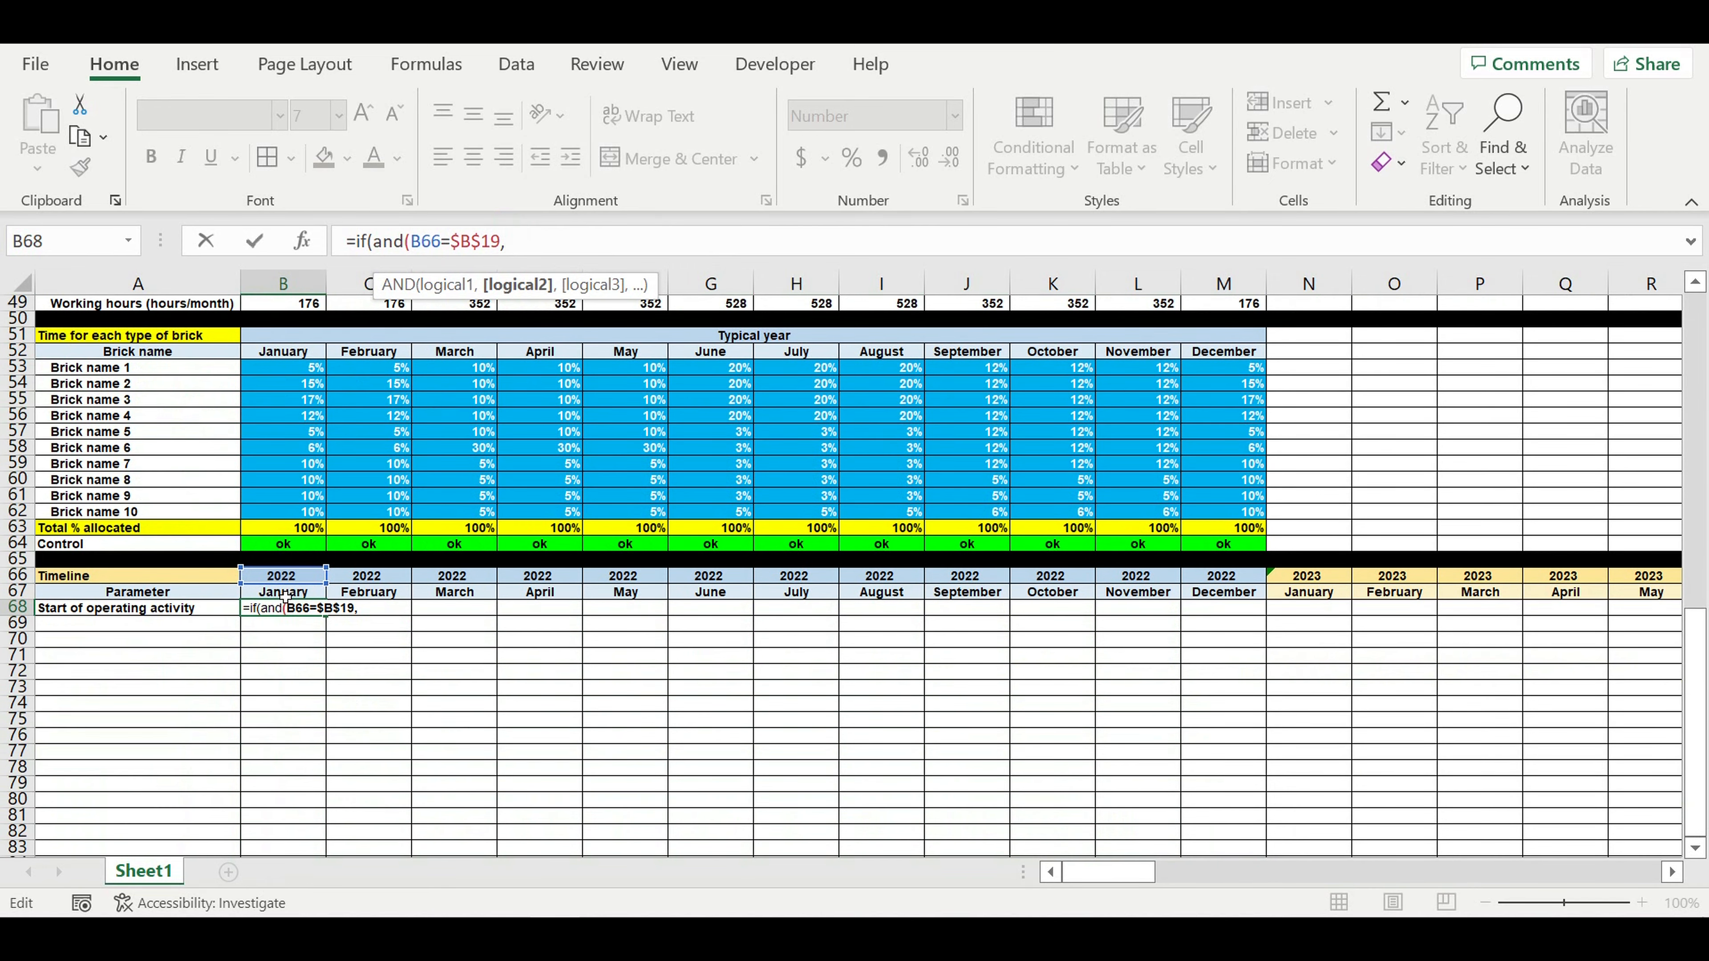
left_click(286, 595)
type("=")
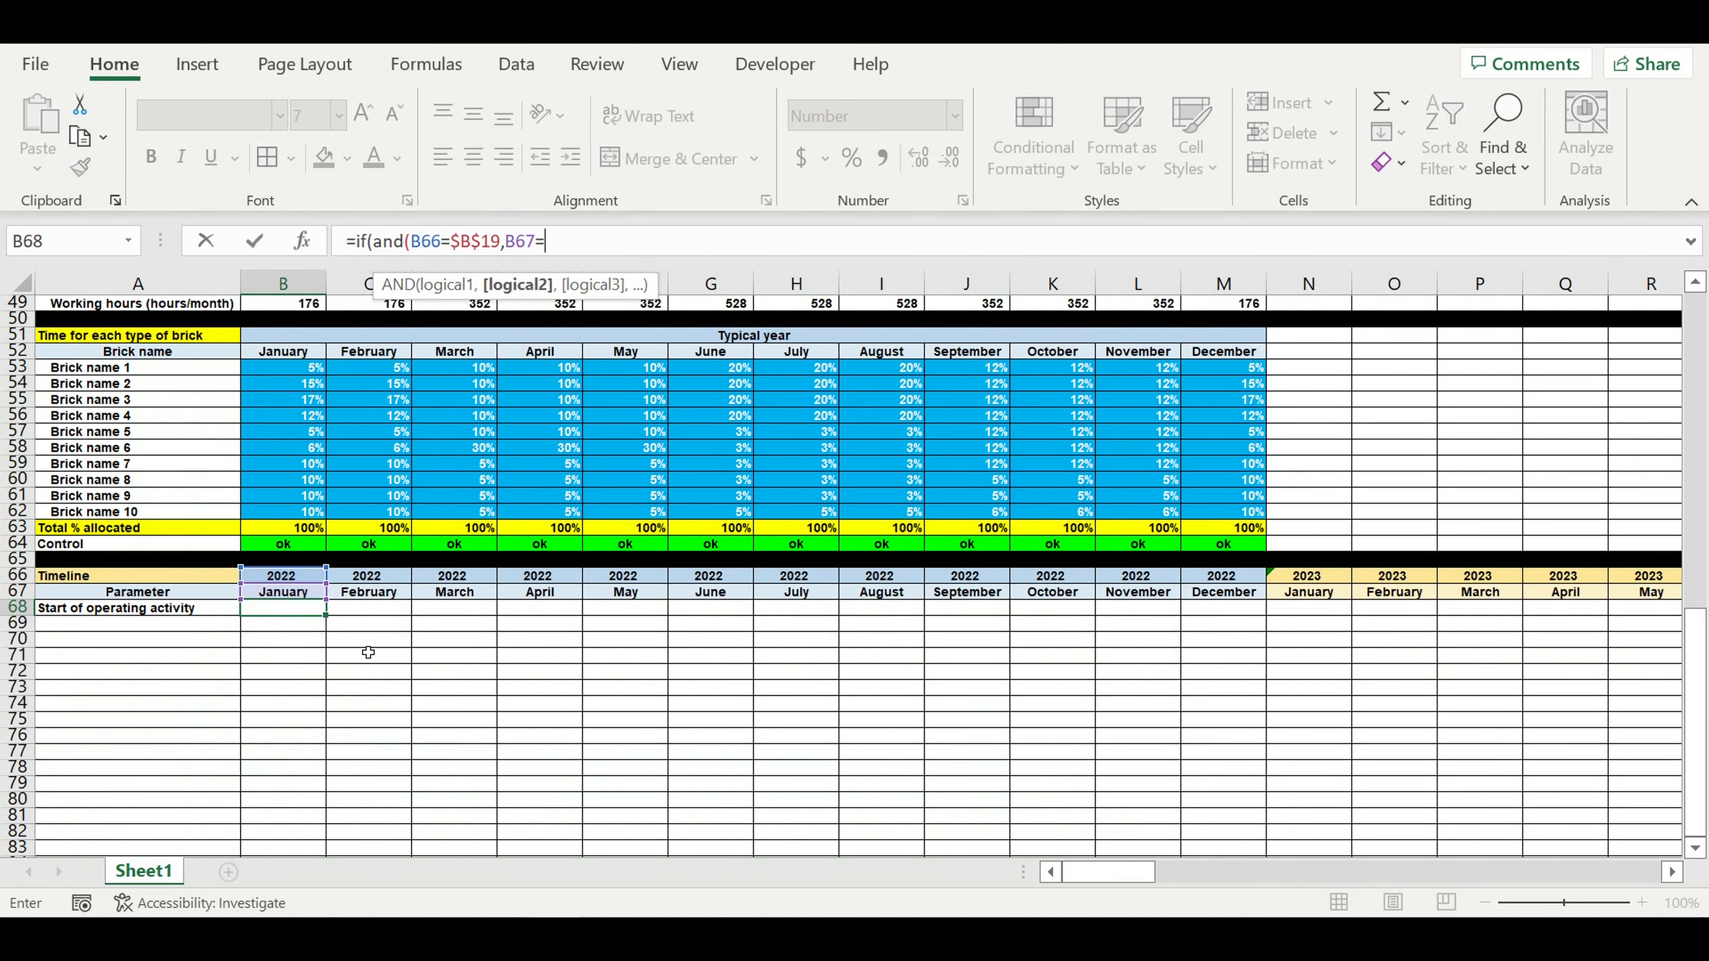
scroll(368, 652, "up", 16)
left_click(299, 577)
left_click(551, 242)
type("$B18")
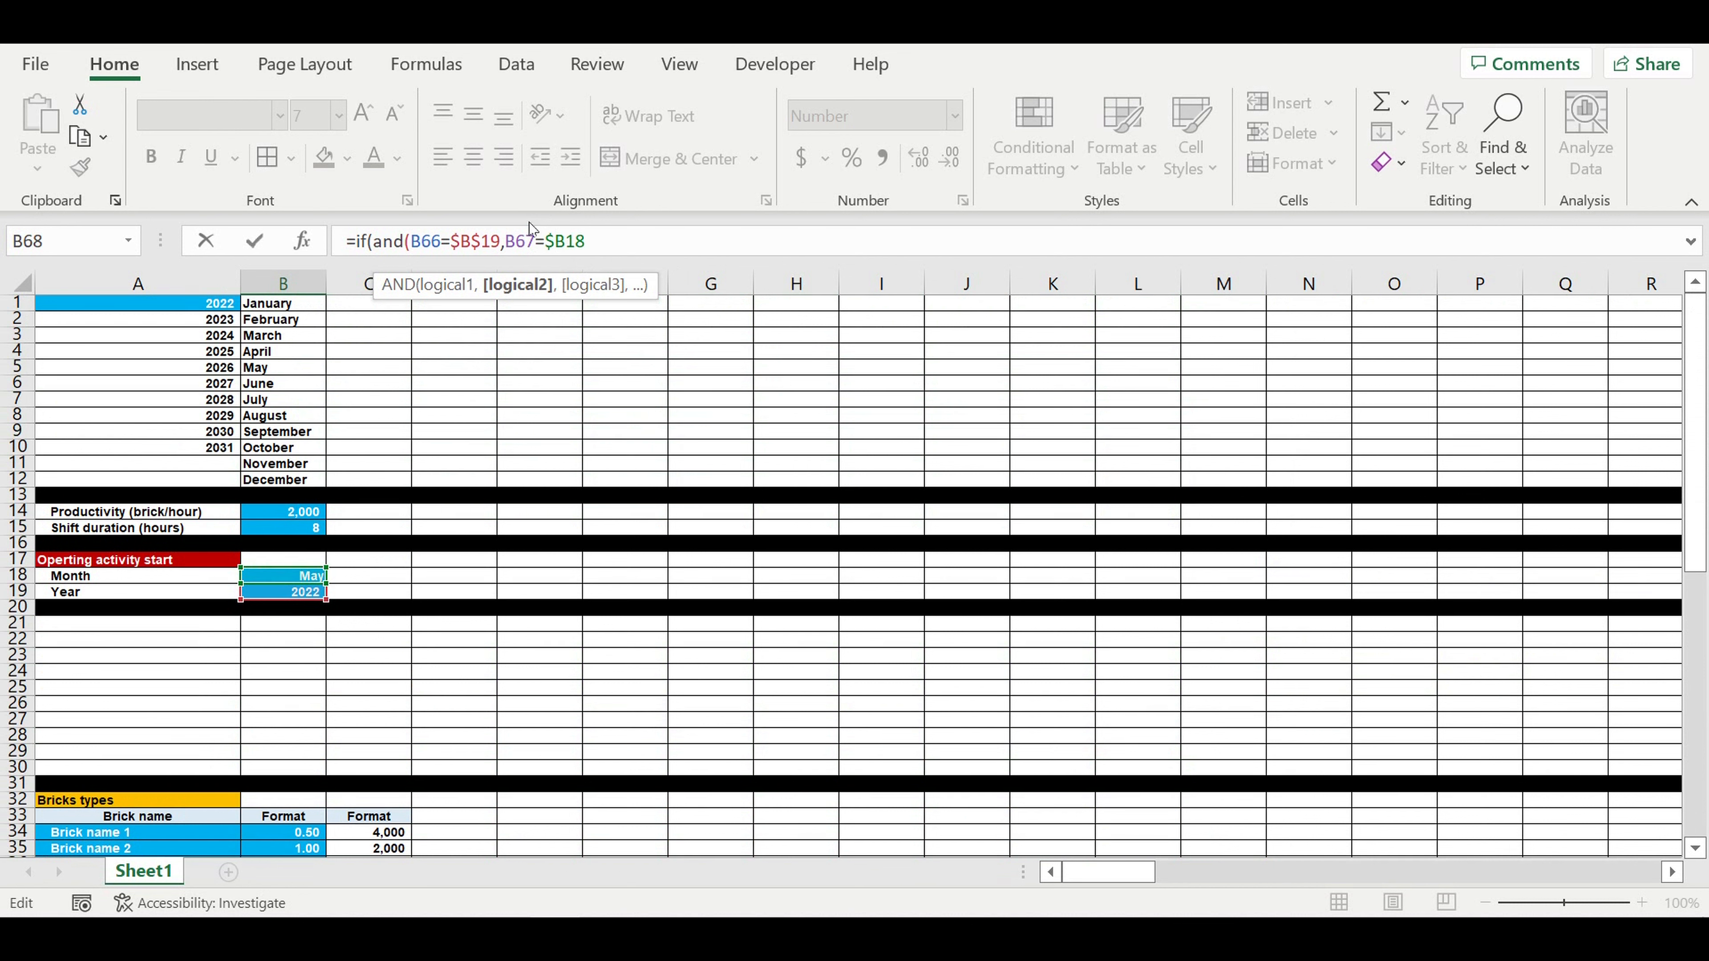
key("Right")
type("$")
type("),")
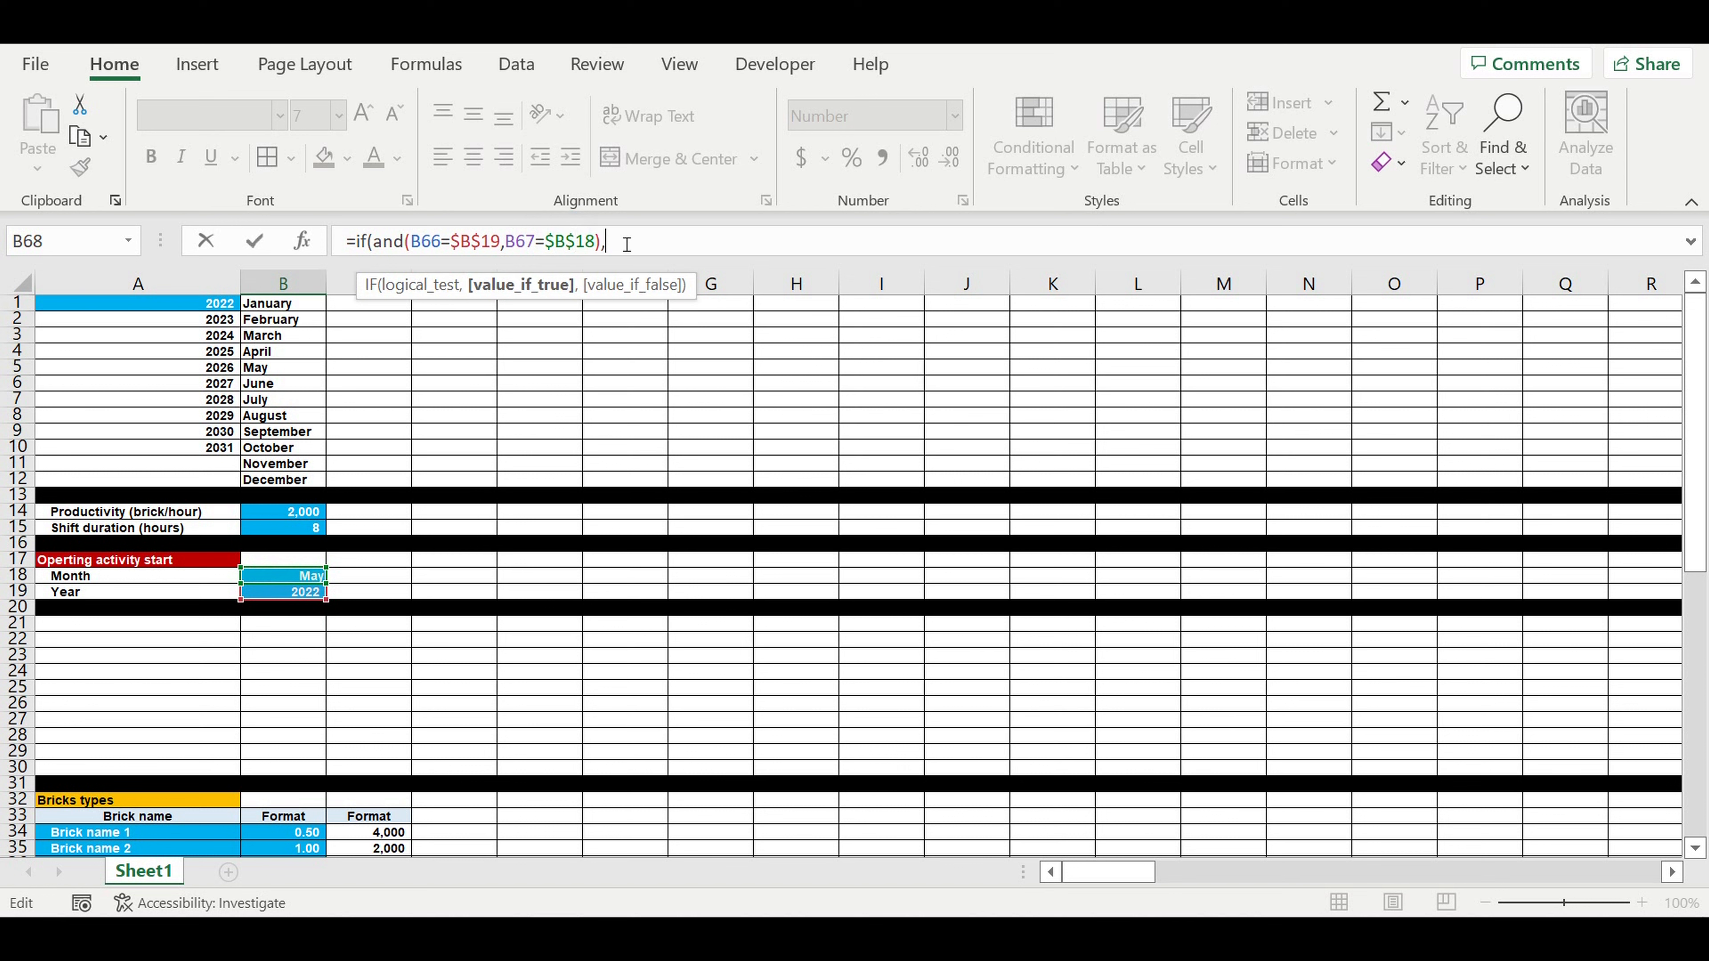
type("1,0)")
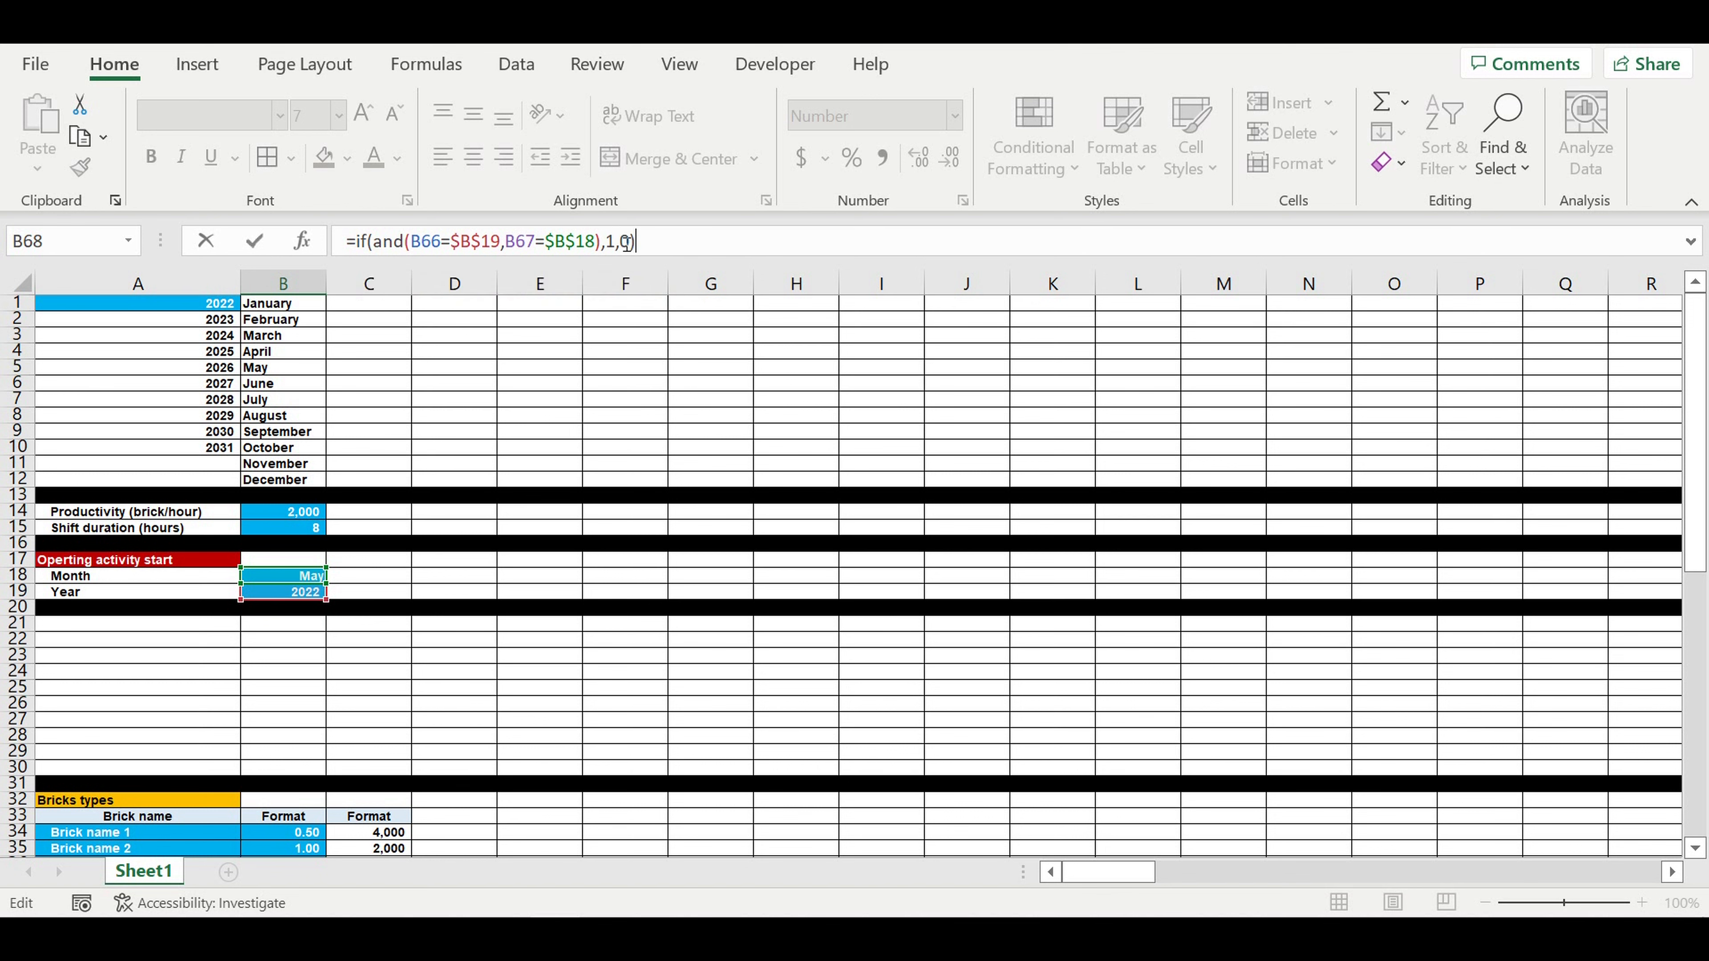
key("Return")
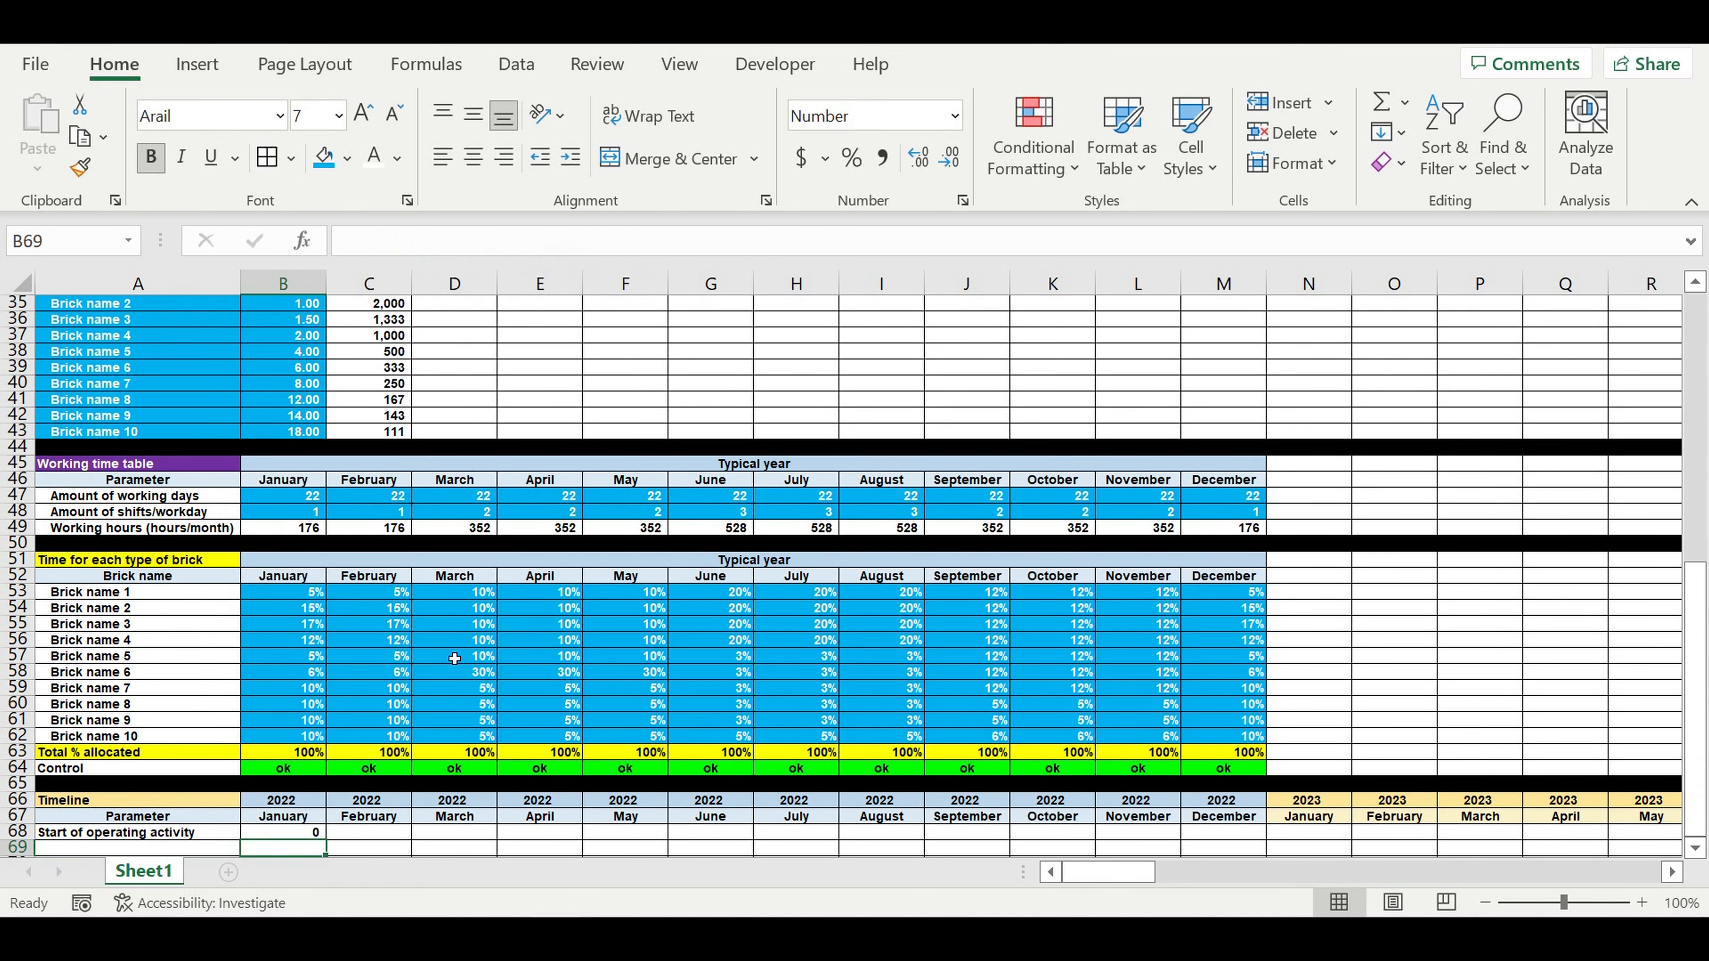
Fill the start-of-activity formula from B68 across row 68 to December 2031 in DQ68
scroll(454, 658, "down", 4)
left_click(300, 646)
left_click_drag(327, 647, 1487, 679)
left_click(905, 699)
left_click(636, 638)
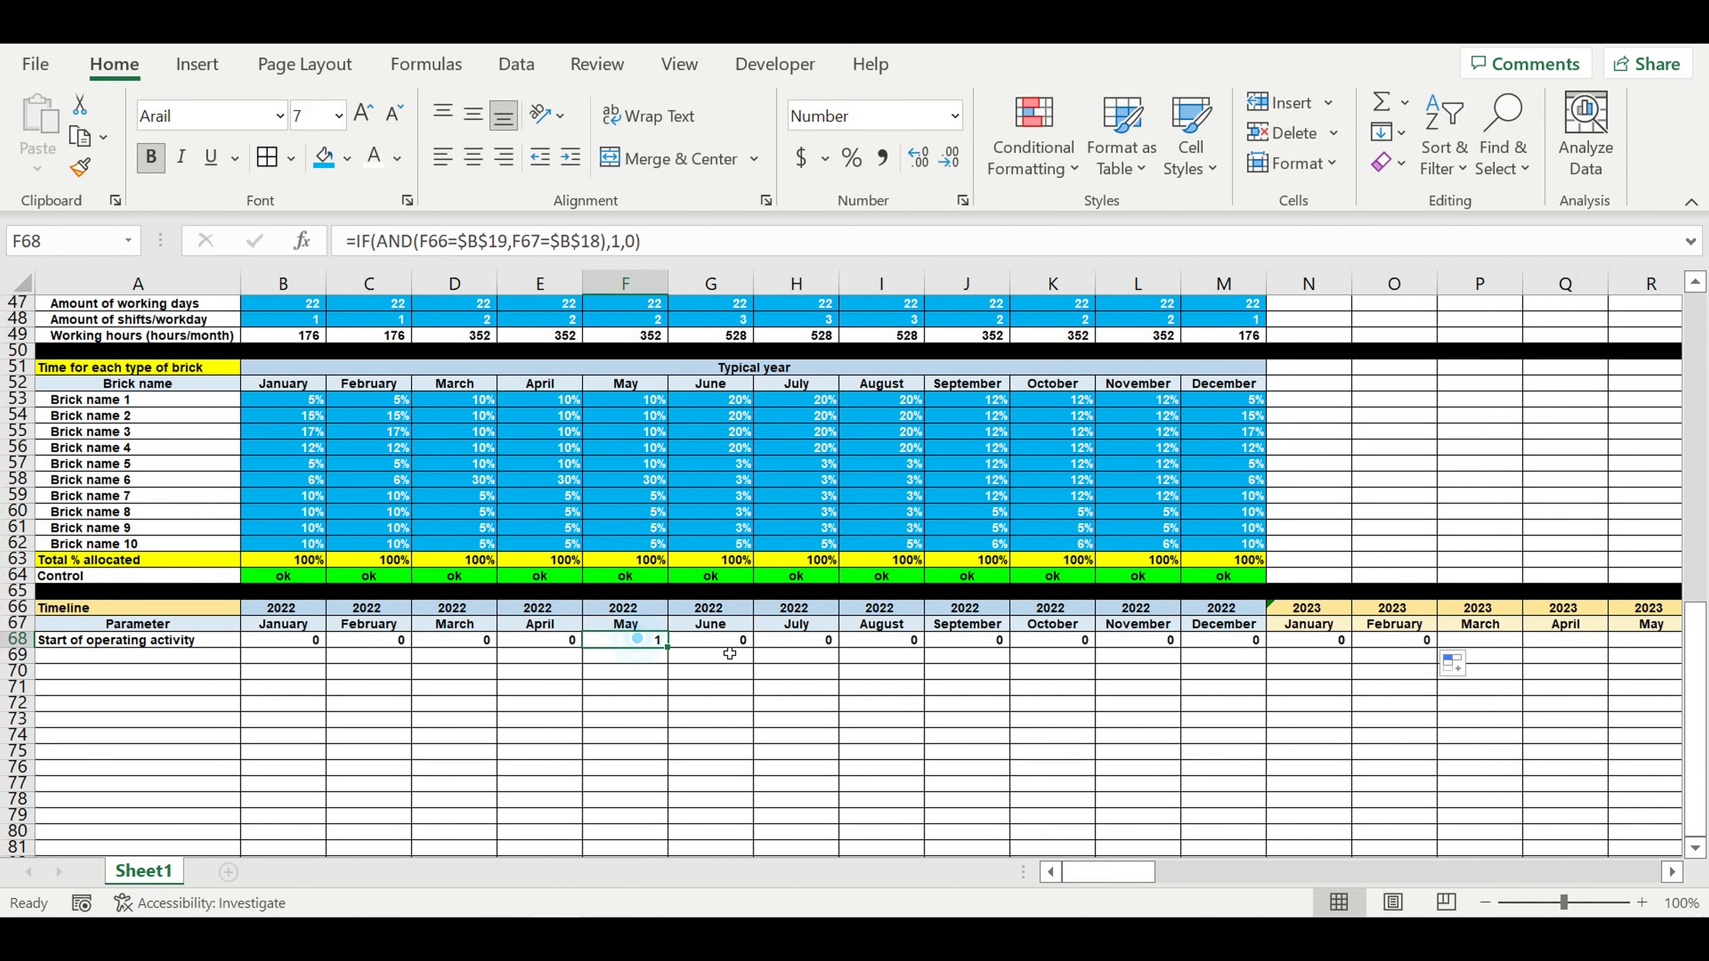
left_click(740, 641)
left_click_drag(753, 648, 1521, 690)
left_click_drag(1591, 872, 810, 900)
left_click(473, 740)
left_click(640, 699)
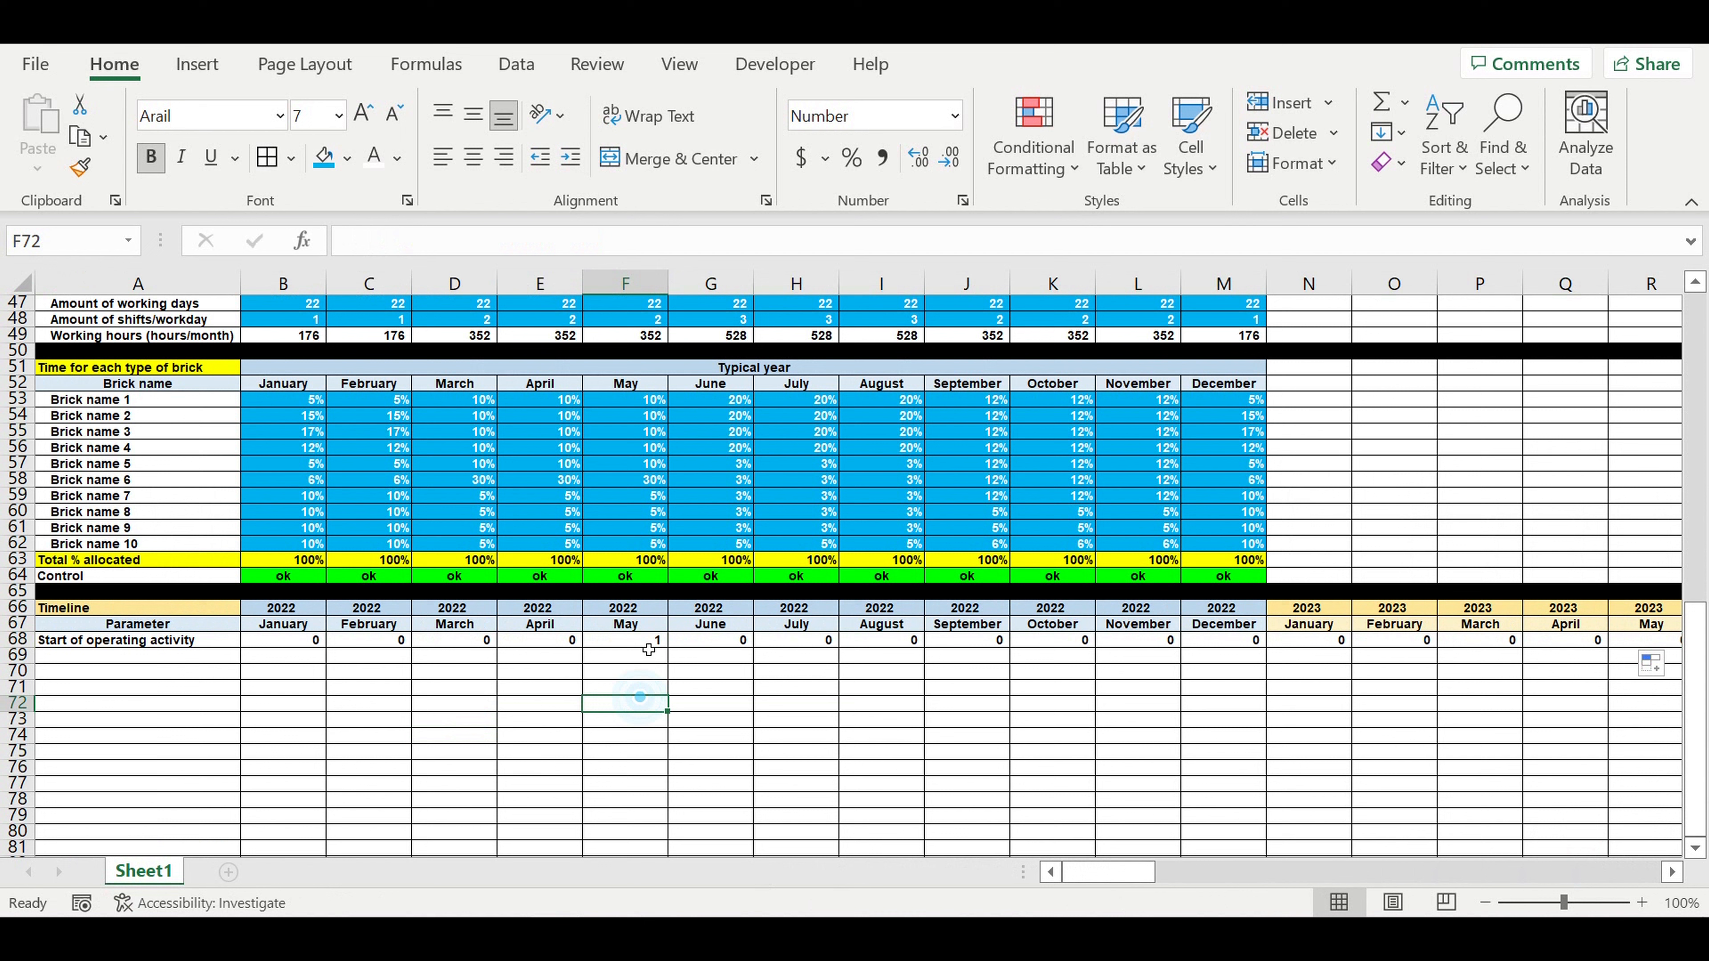
left_click(646, 645)
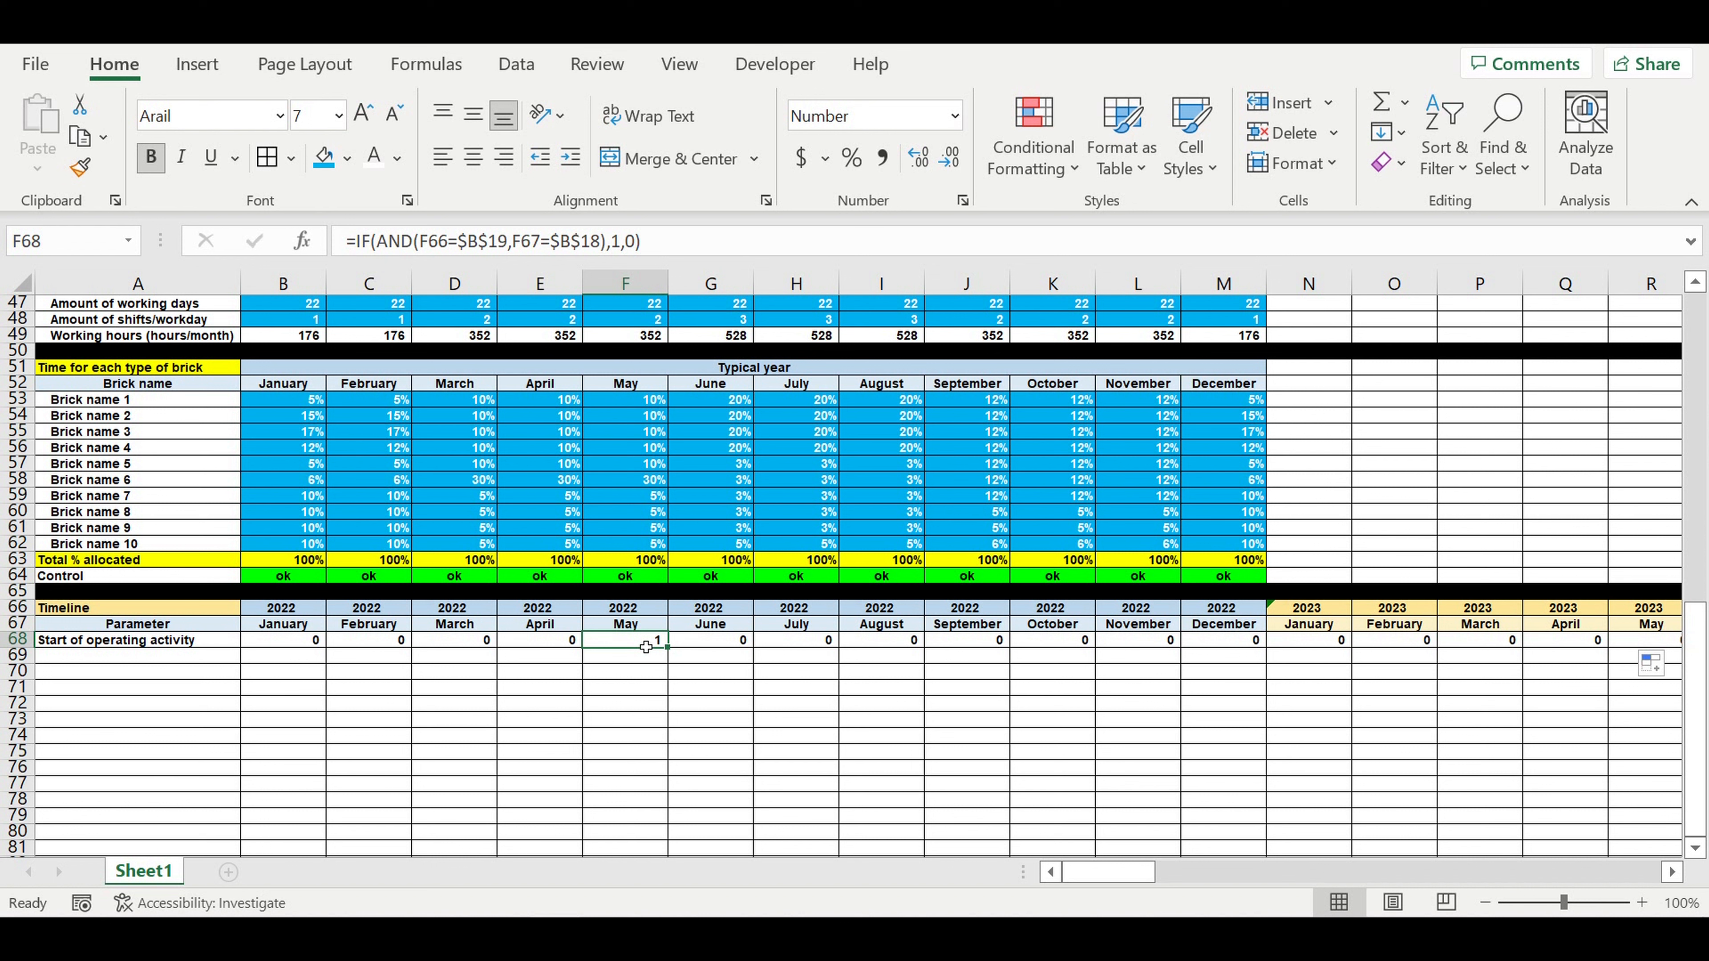
Label A69 "Opearing activity (0-0-1-1)" and enter =B68 in B69 for January 2022
left_click(173, 655)
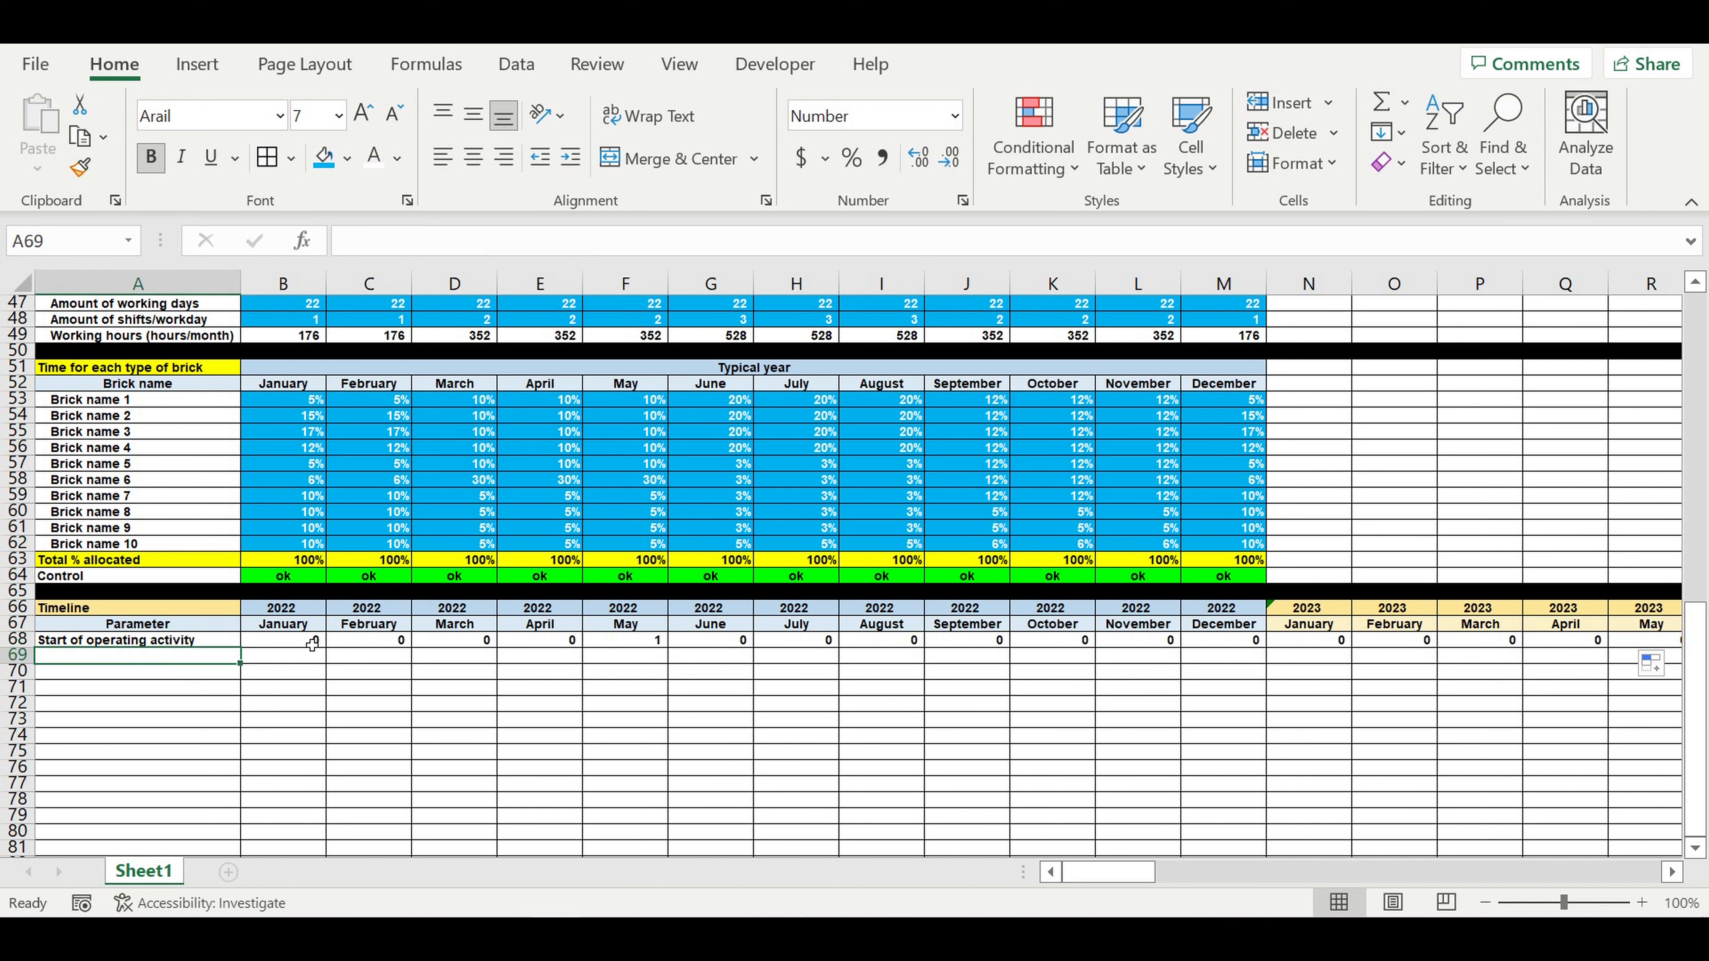
type("Opearing activity (0-0-1-1")
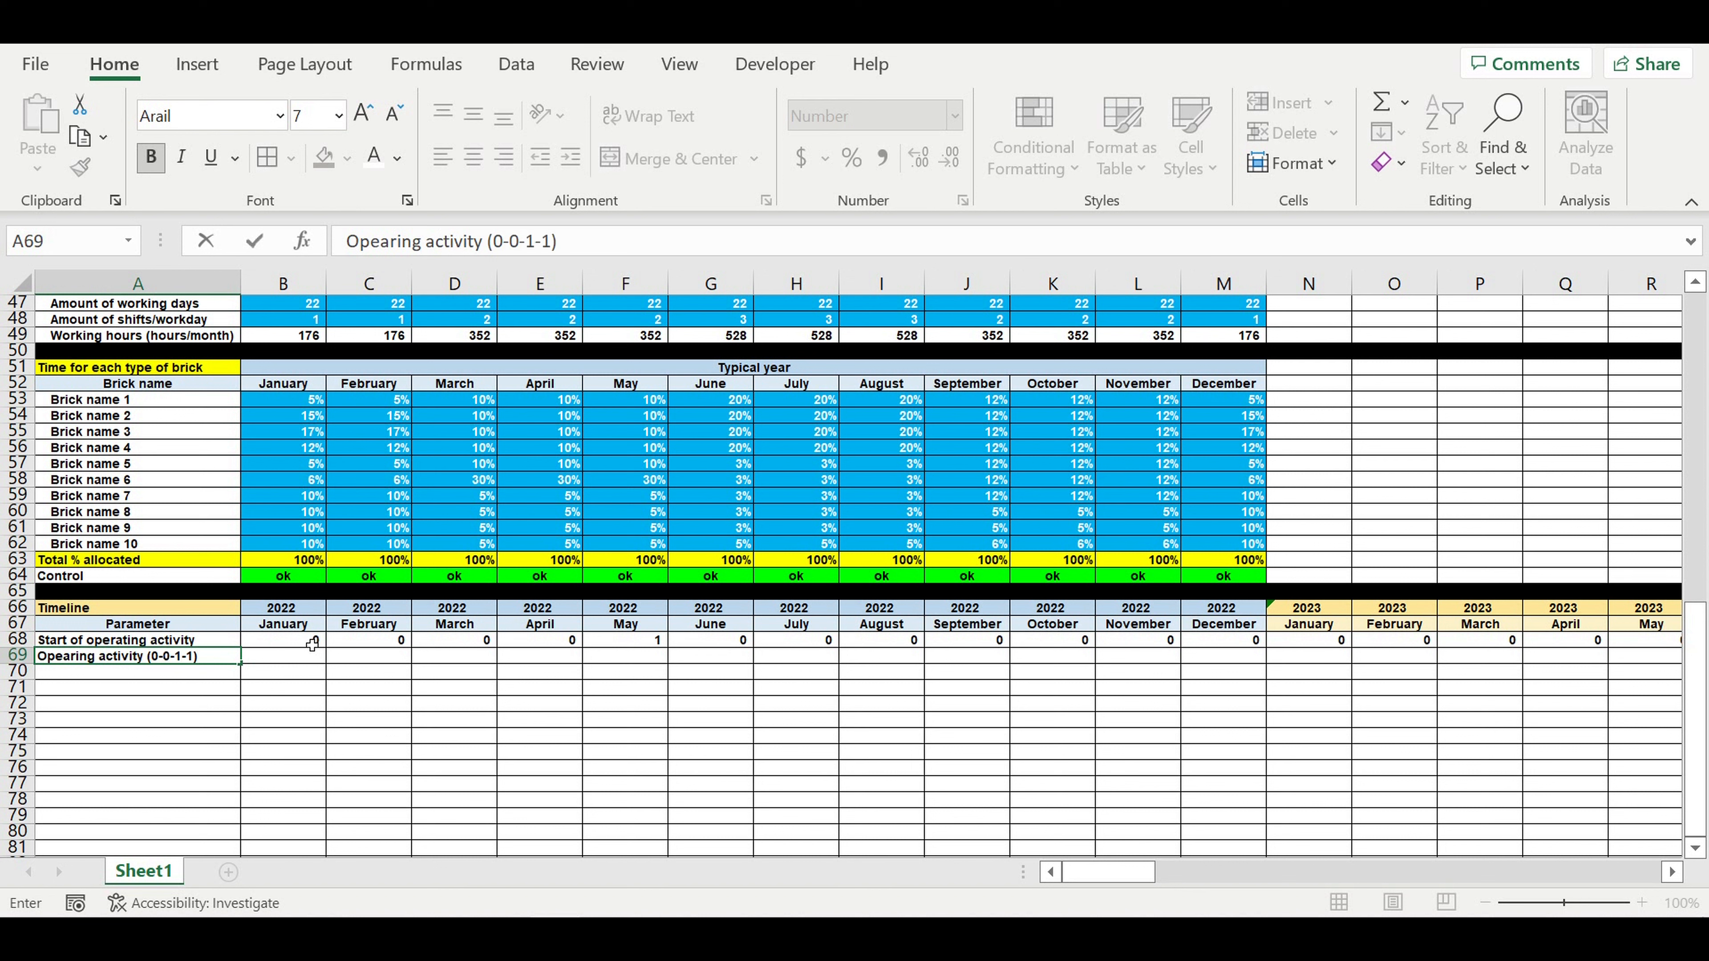
key("Return")
left_click(294, 657)
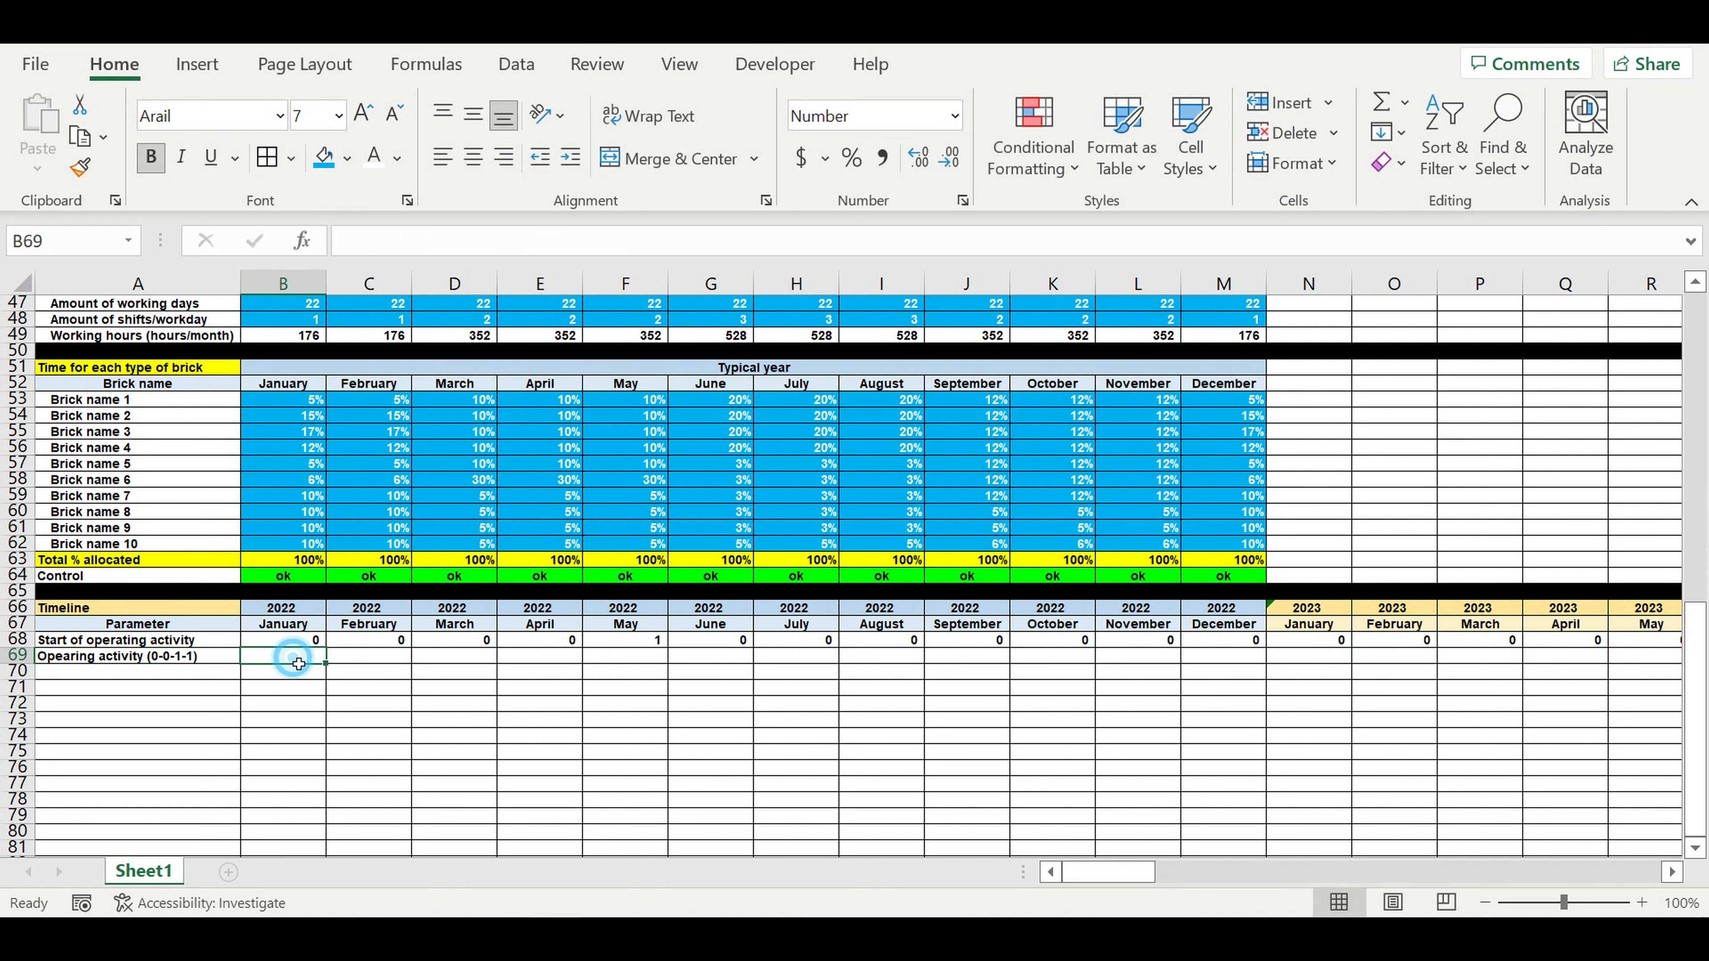
type("=")
left_click(283, 640)
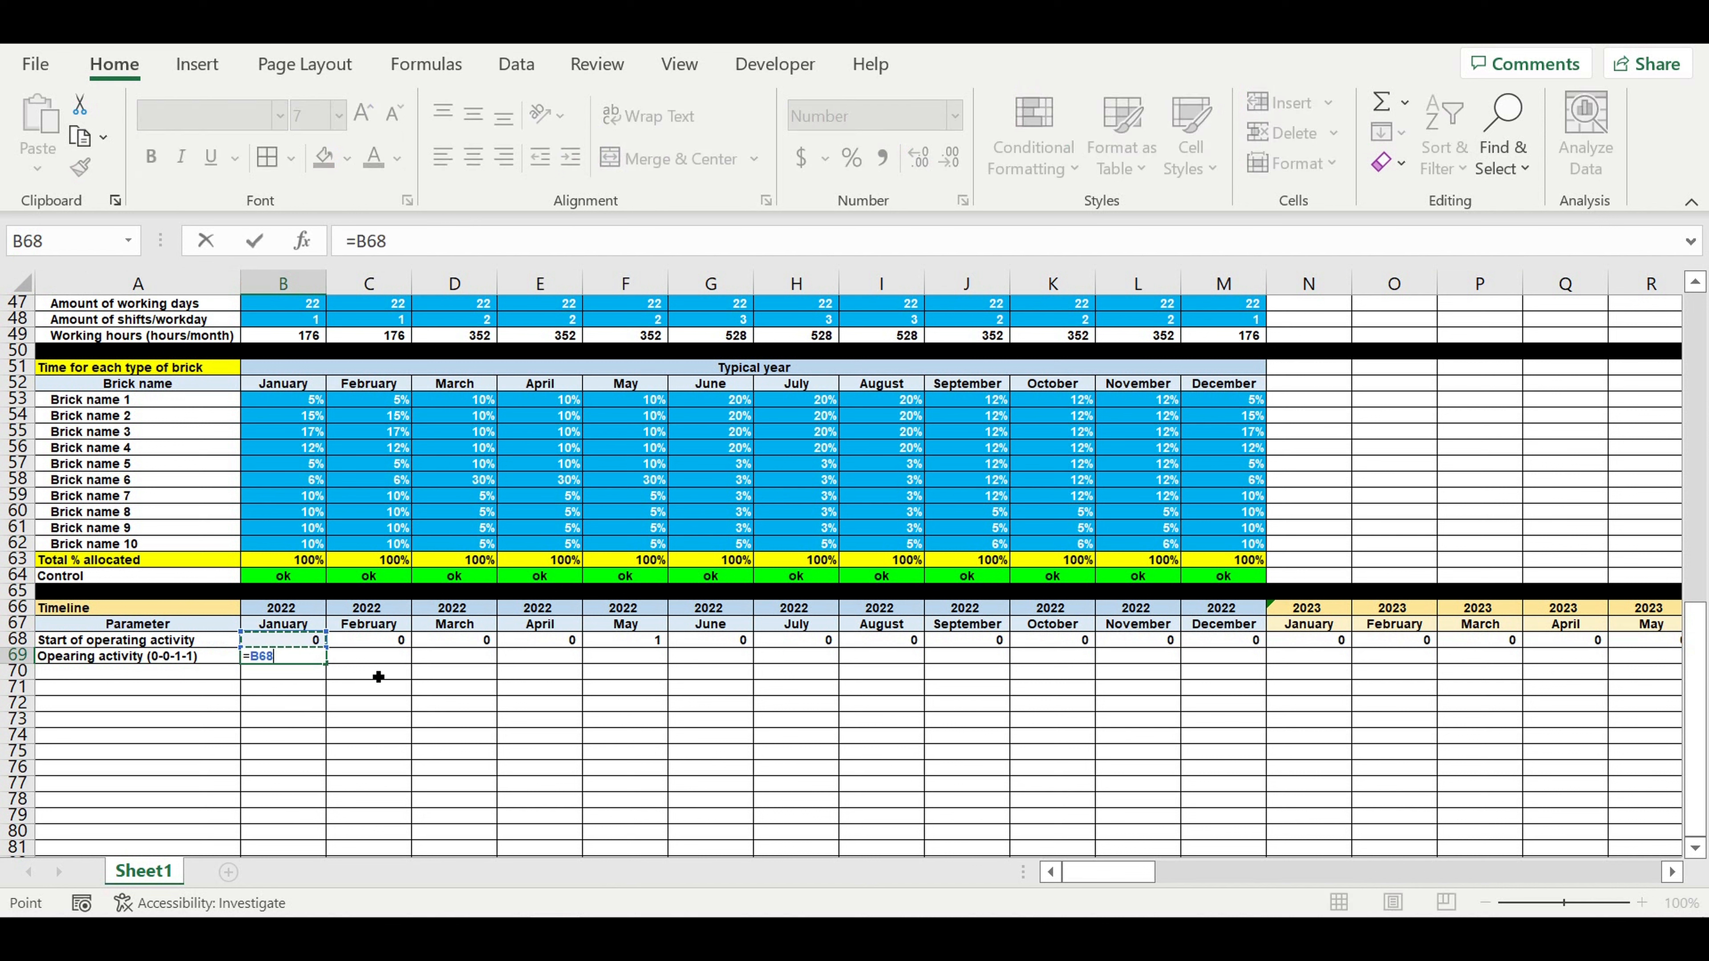
key("Return")
Enter the running-total formula =B69+C68 in C69 for February 2022
left_click(381, 658)
type("=")
left_click(294, 657)
type("+")
left_click(370, 641)
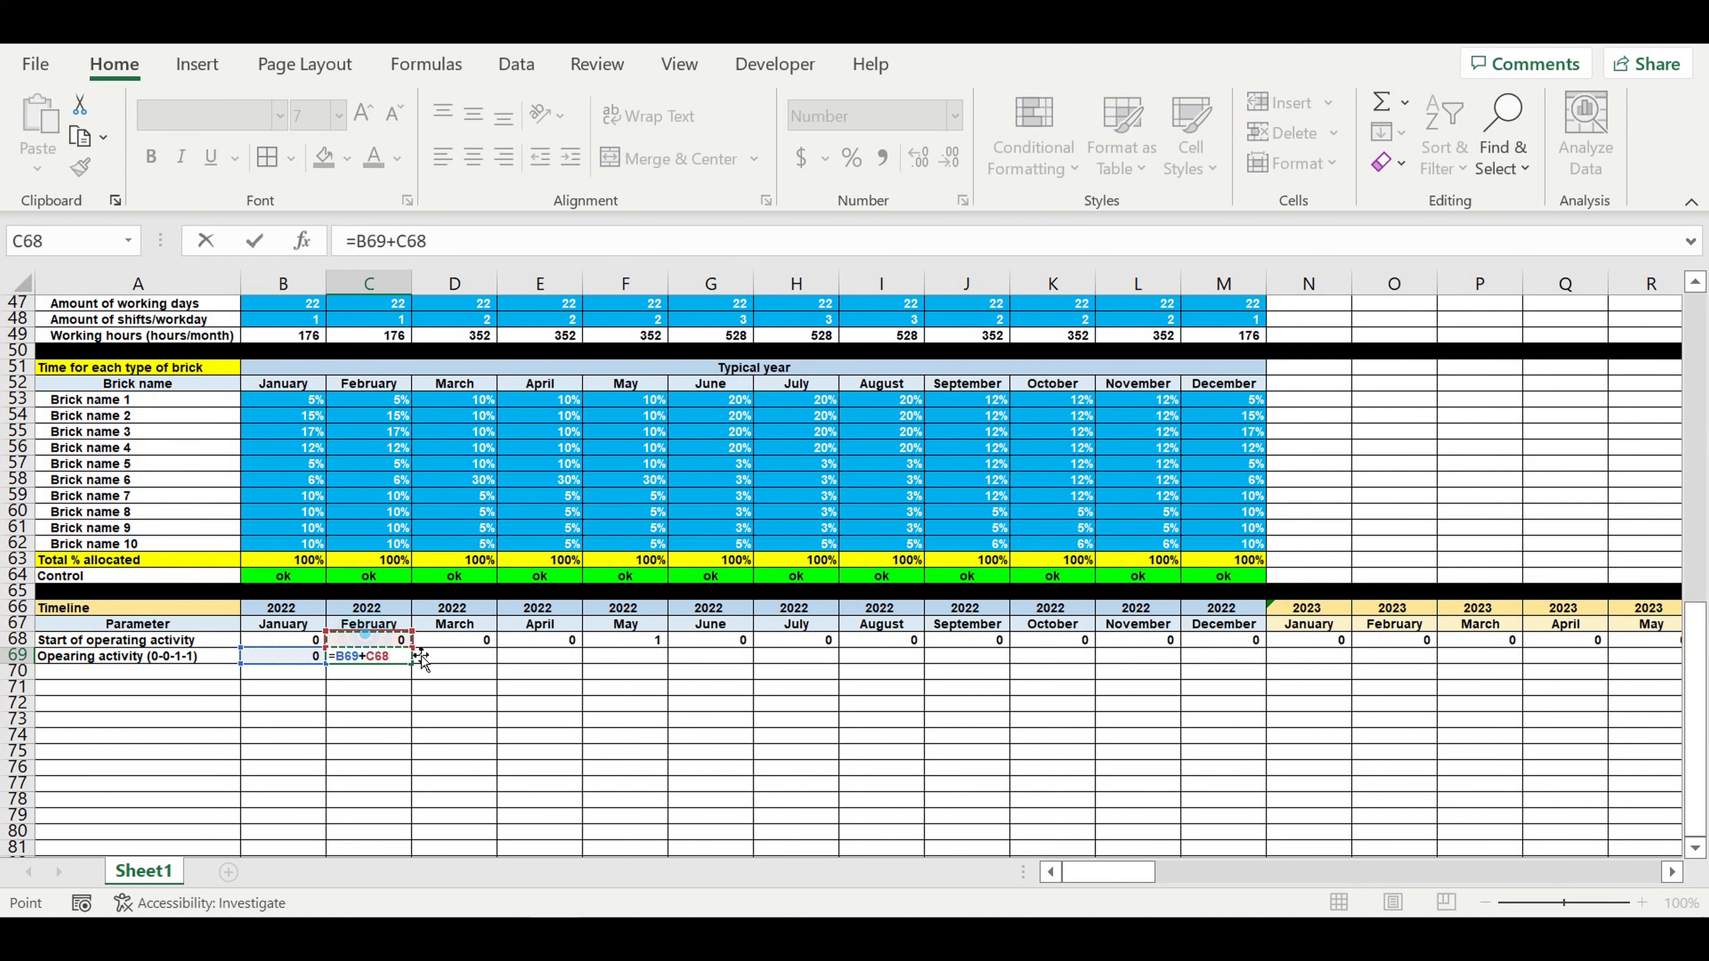
key("Return")
Fill the formula from C69 across row 69 to December 2031 in DQ69
left_click(401, 658)
left_click_drag(410, 665, 1676, 665)
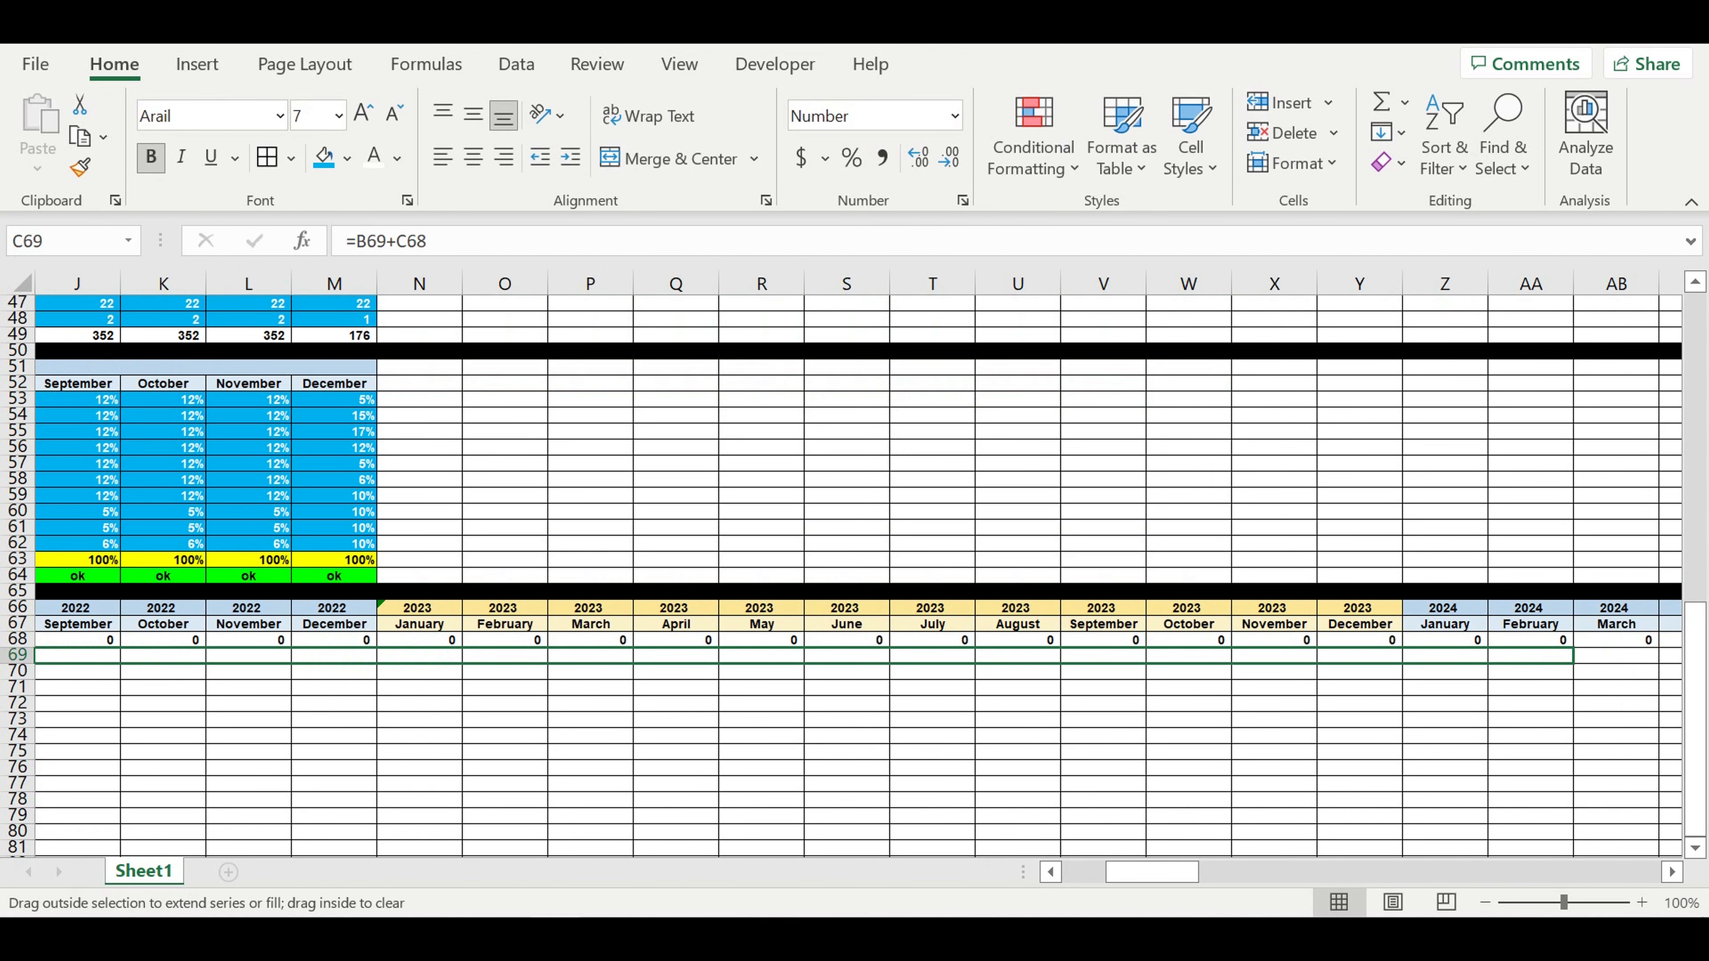
mouse_move(1561, 659)
left_mouse_down()
mouse_move(1454, 659)
mouse_move(1601, 661)
mouse_move(1648, 706)
mouse_move(1595, 691)
mouse_move(1660, 673)
mouse_move(1568, 673)
left_mouse_up()
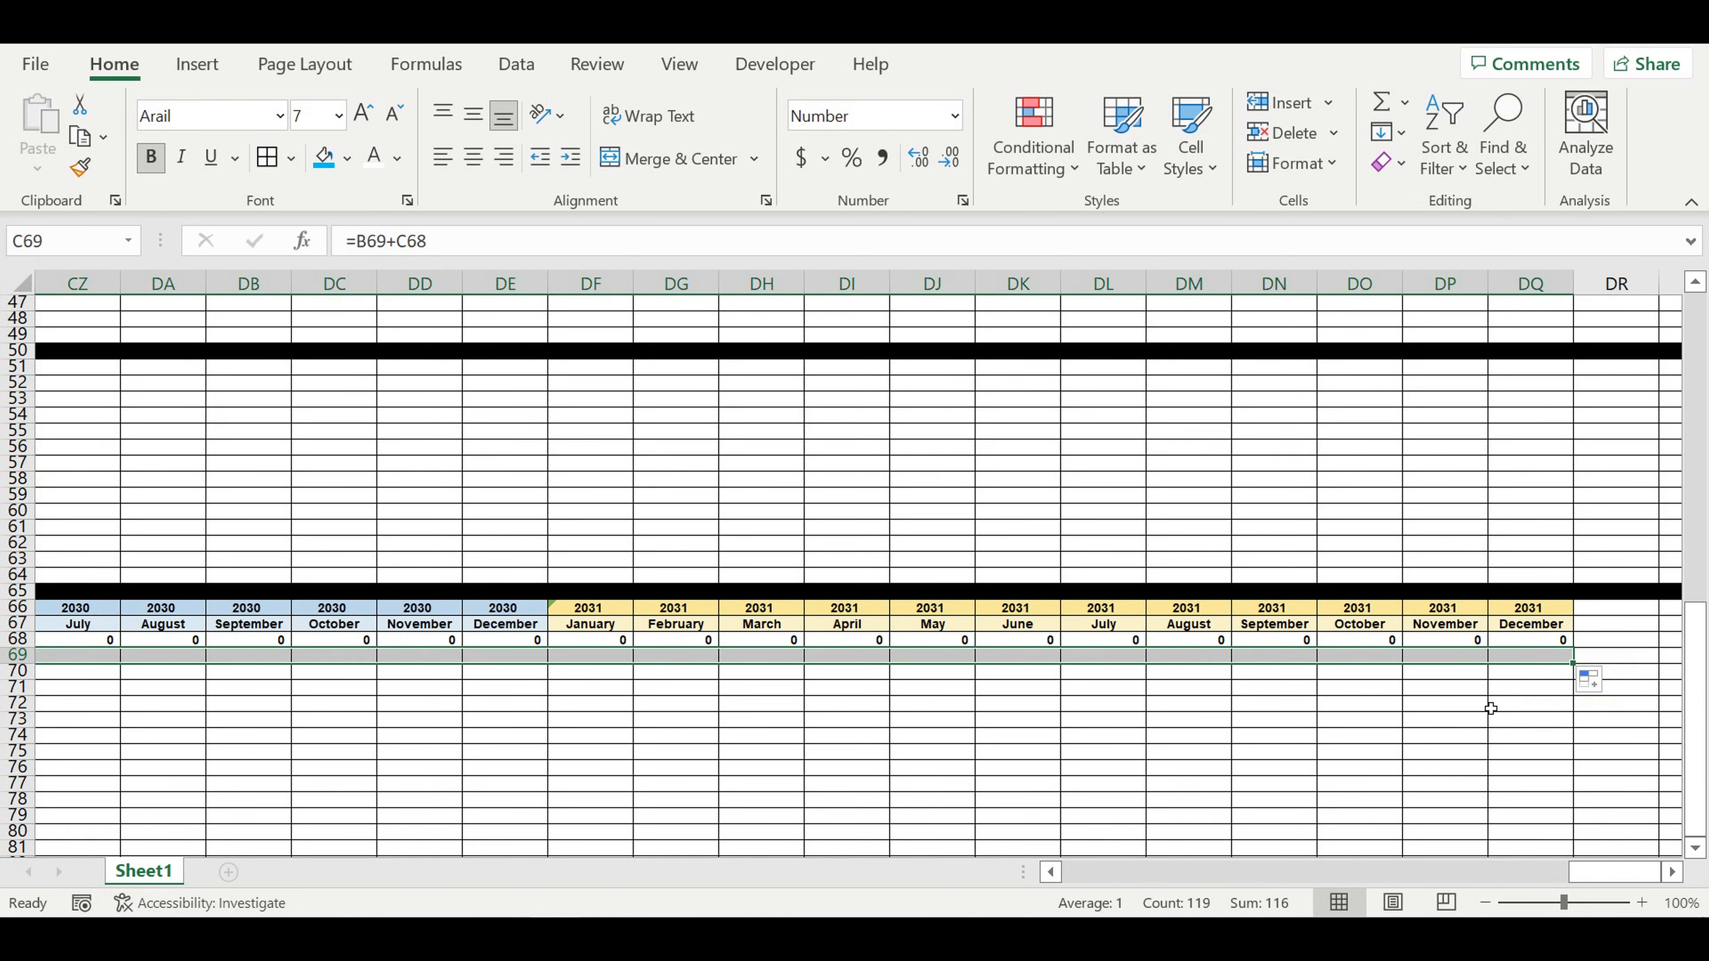
left_click(1485, 706)
left_click_drag(1594, 868, 812, 906)
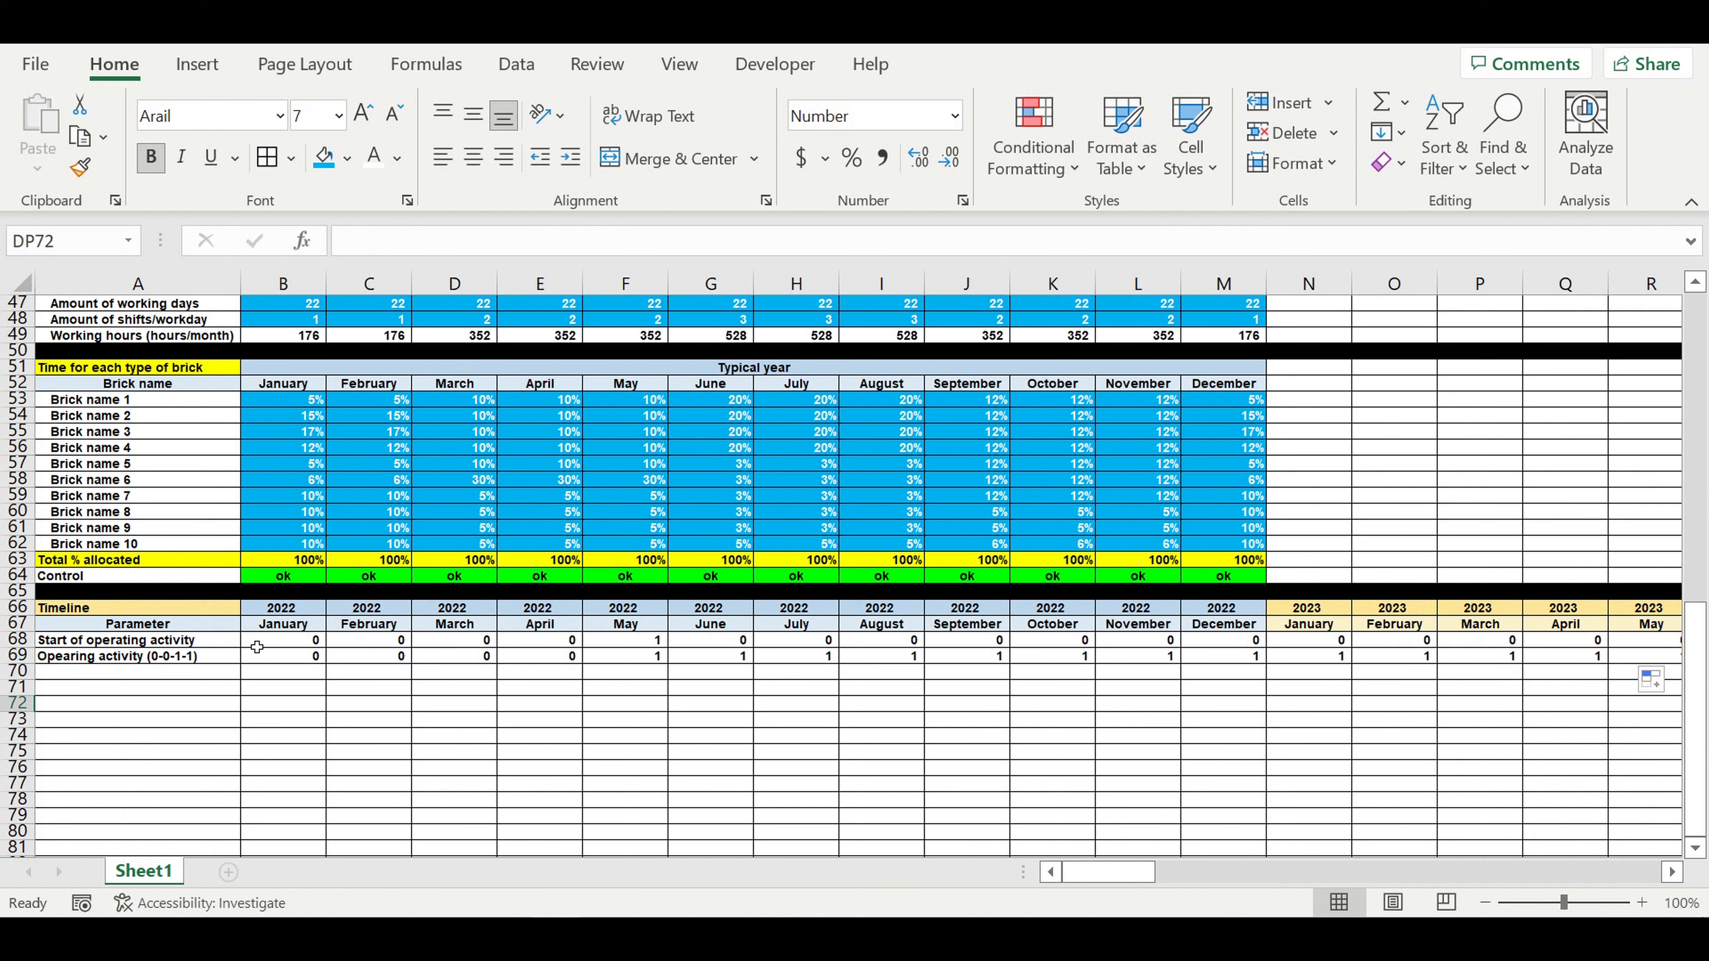
Examine the operating activity values in row 69 from the May 2022 start month onward
left_click_drag(281, 663, 1595, 658)
left_click(638, 656)
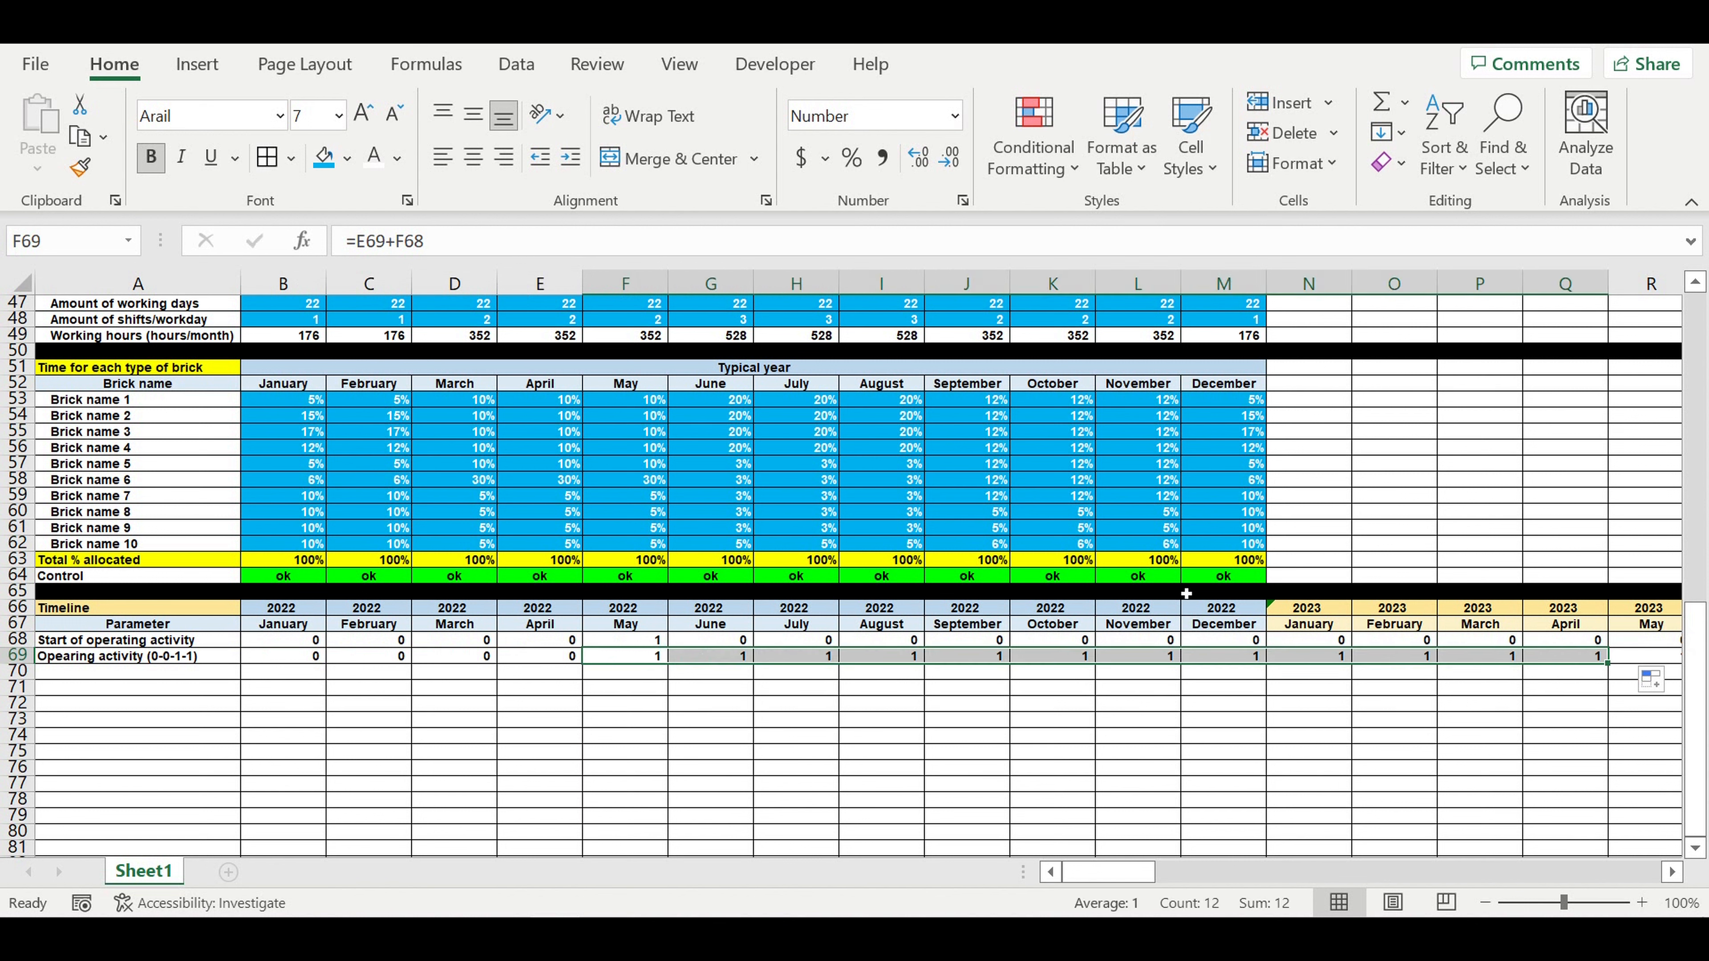
left_click(736, 717)
left_click(646, 657)
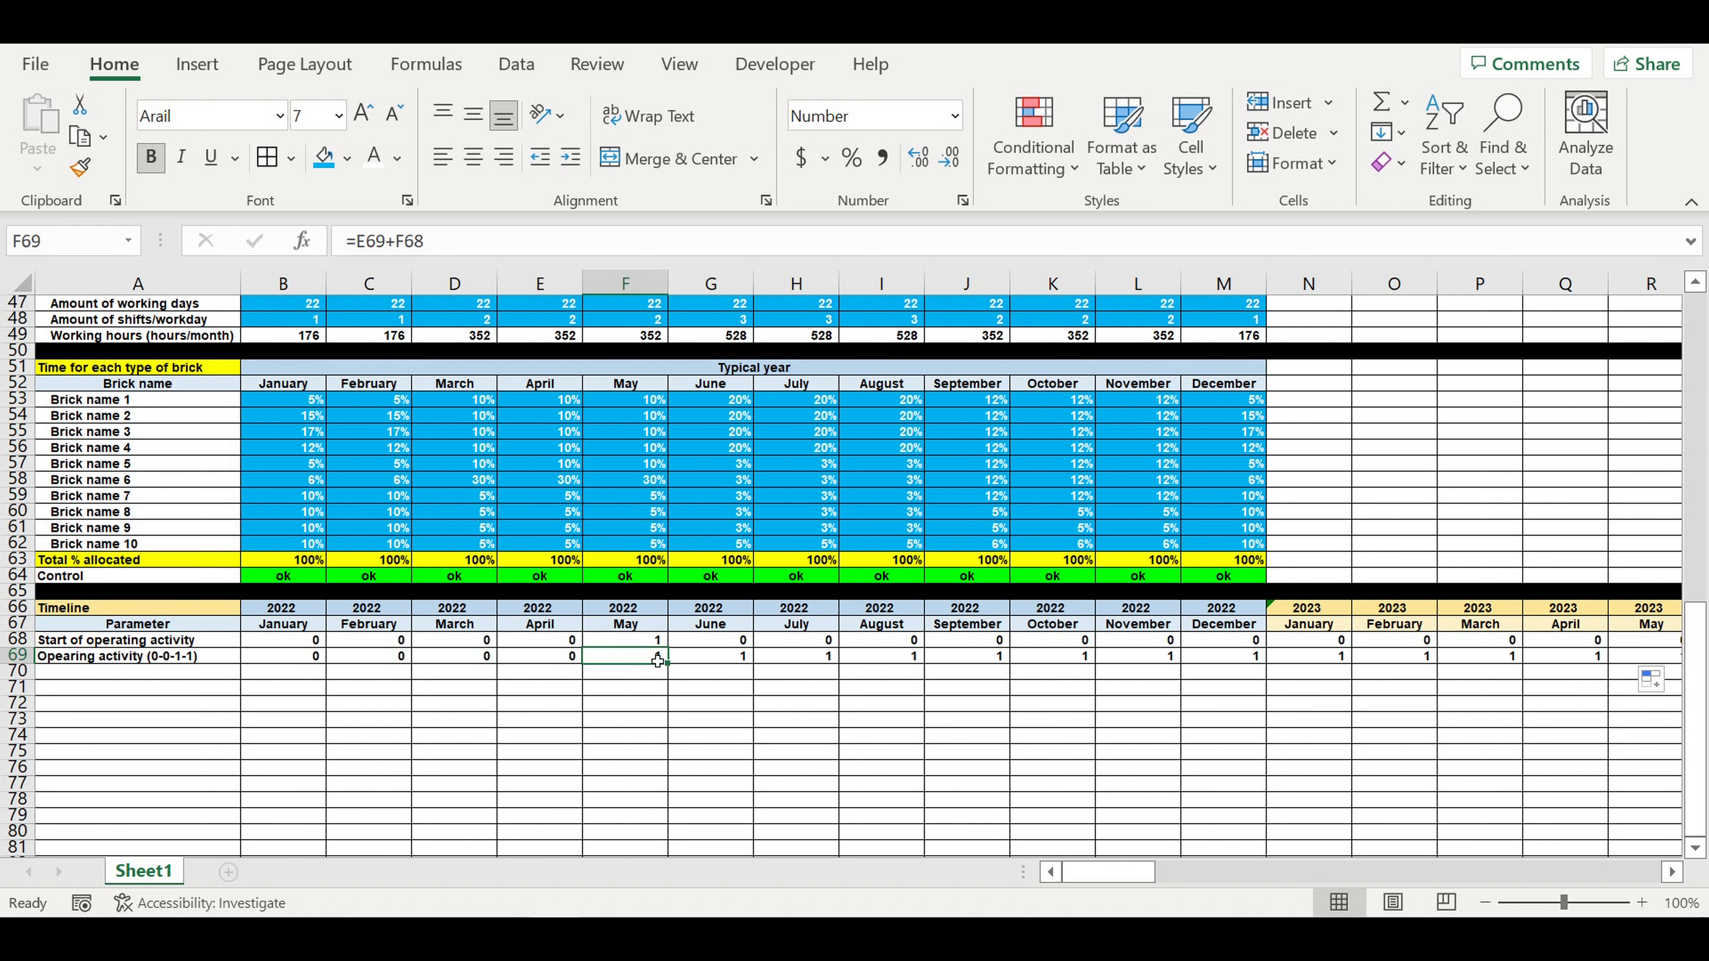
left_click(653, 675)
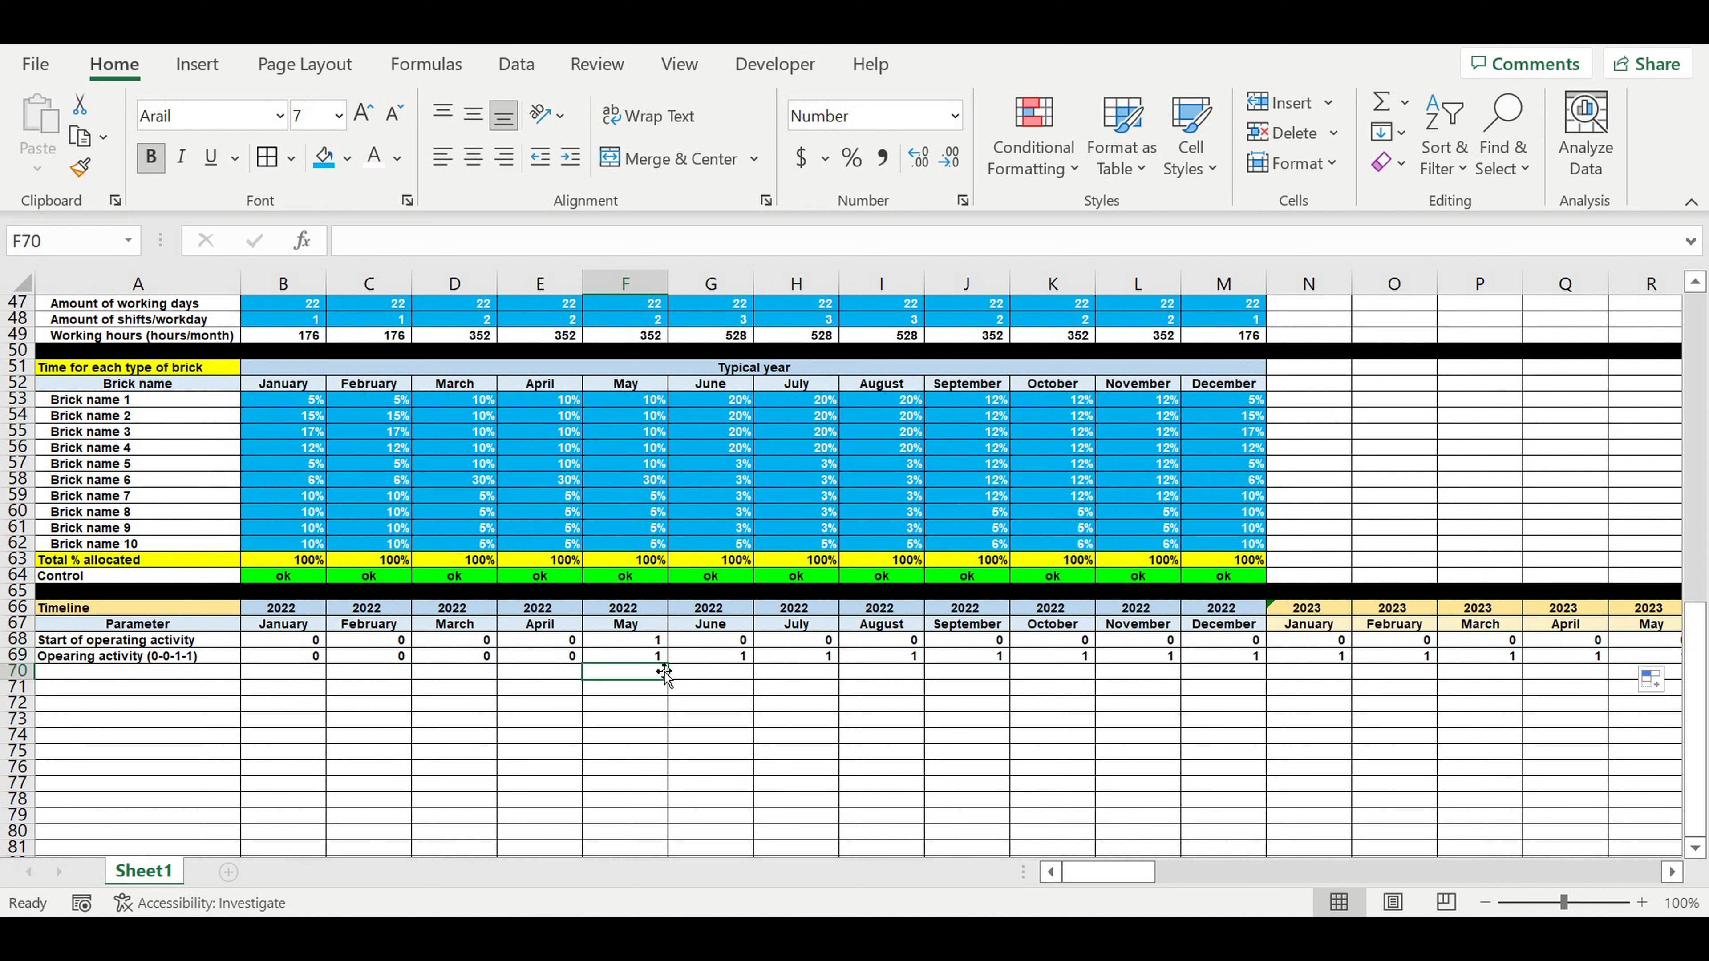
left_click(134, 690)
left_click(161, 674)
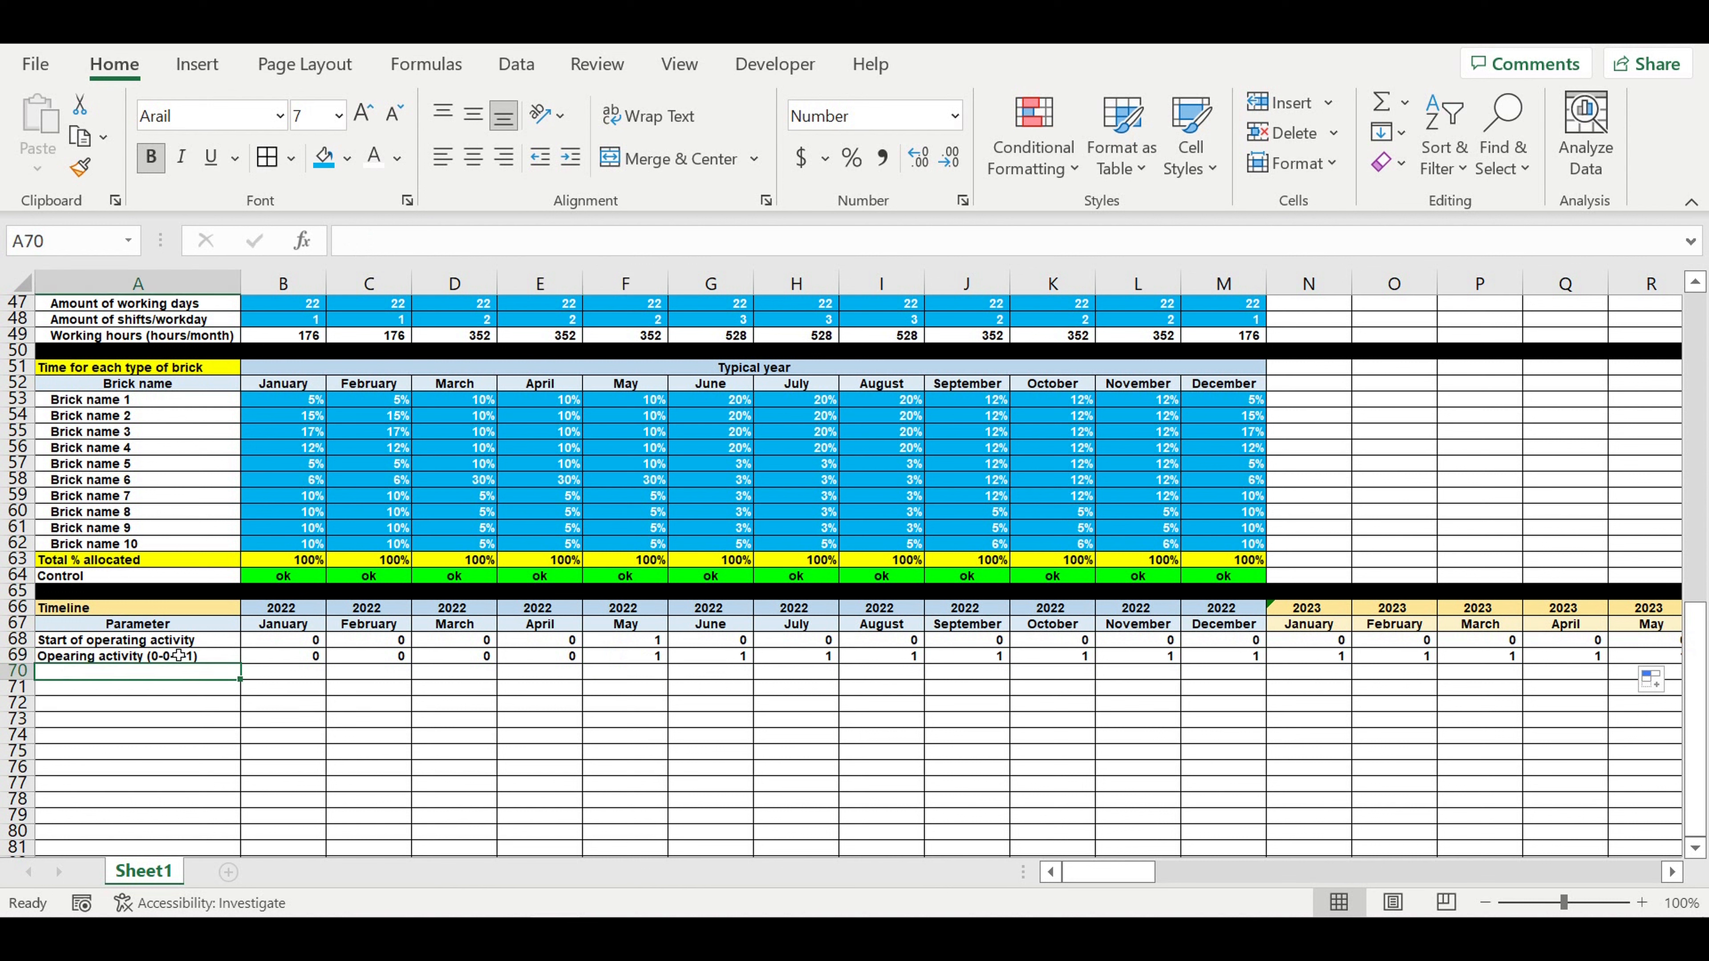
Copy the A69 label down to A70 and change it to "Opearing activity (0-0-1-2)"
left_click(179, 655)
mouse_move(241, 665)
left_mouse_down()
mouse_move(237, 698)
mouse_move(224, 692)
left_mouse_up()
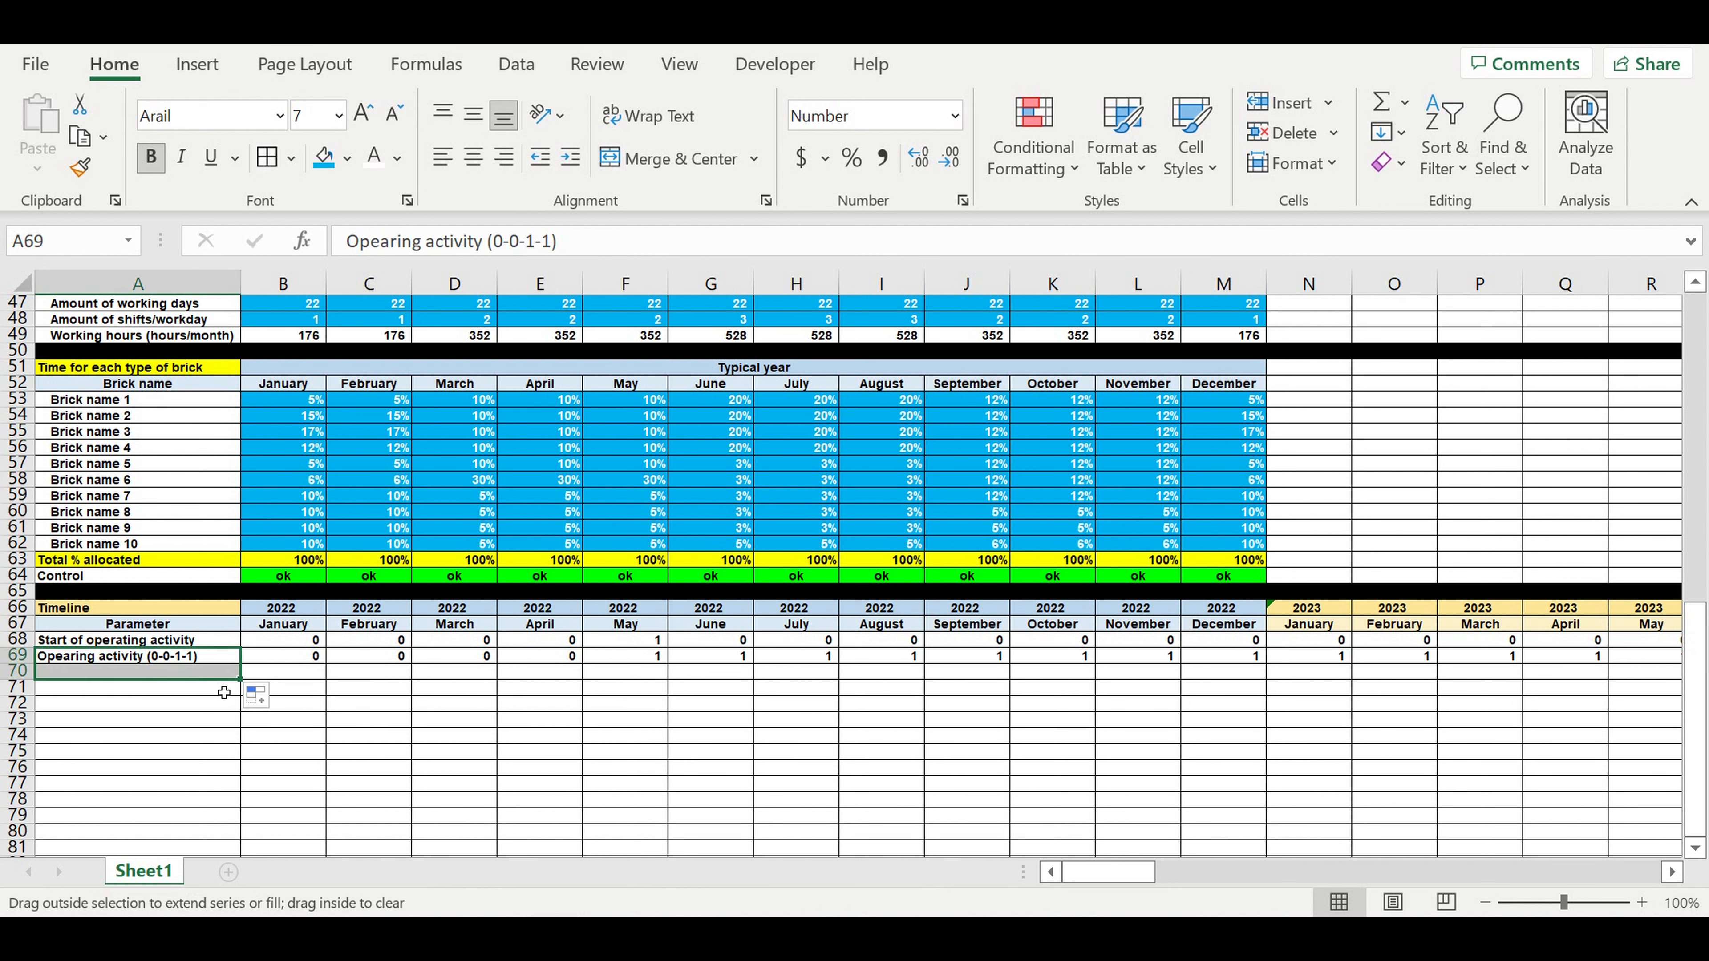
left_click(201, 673)
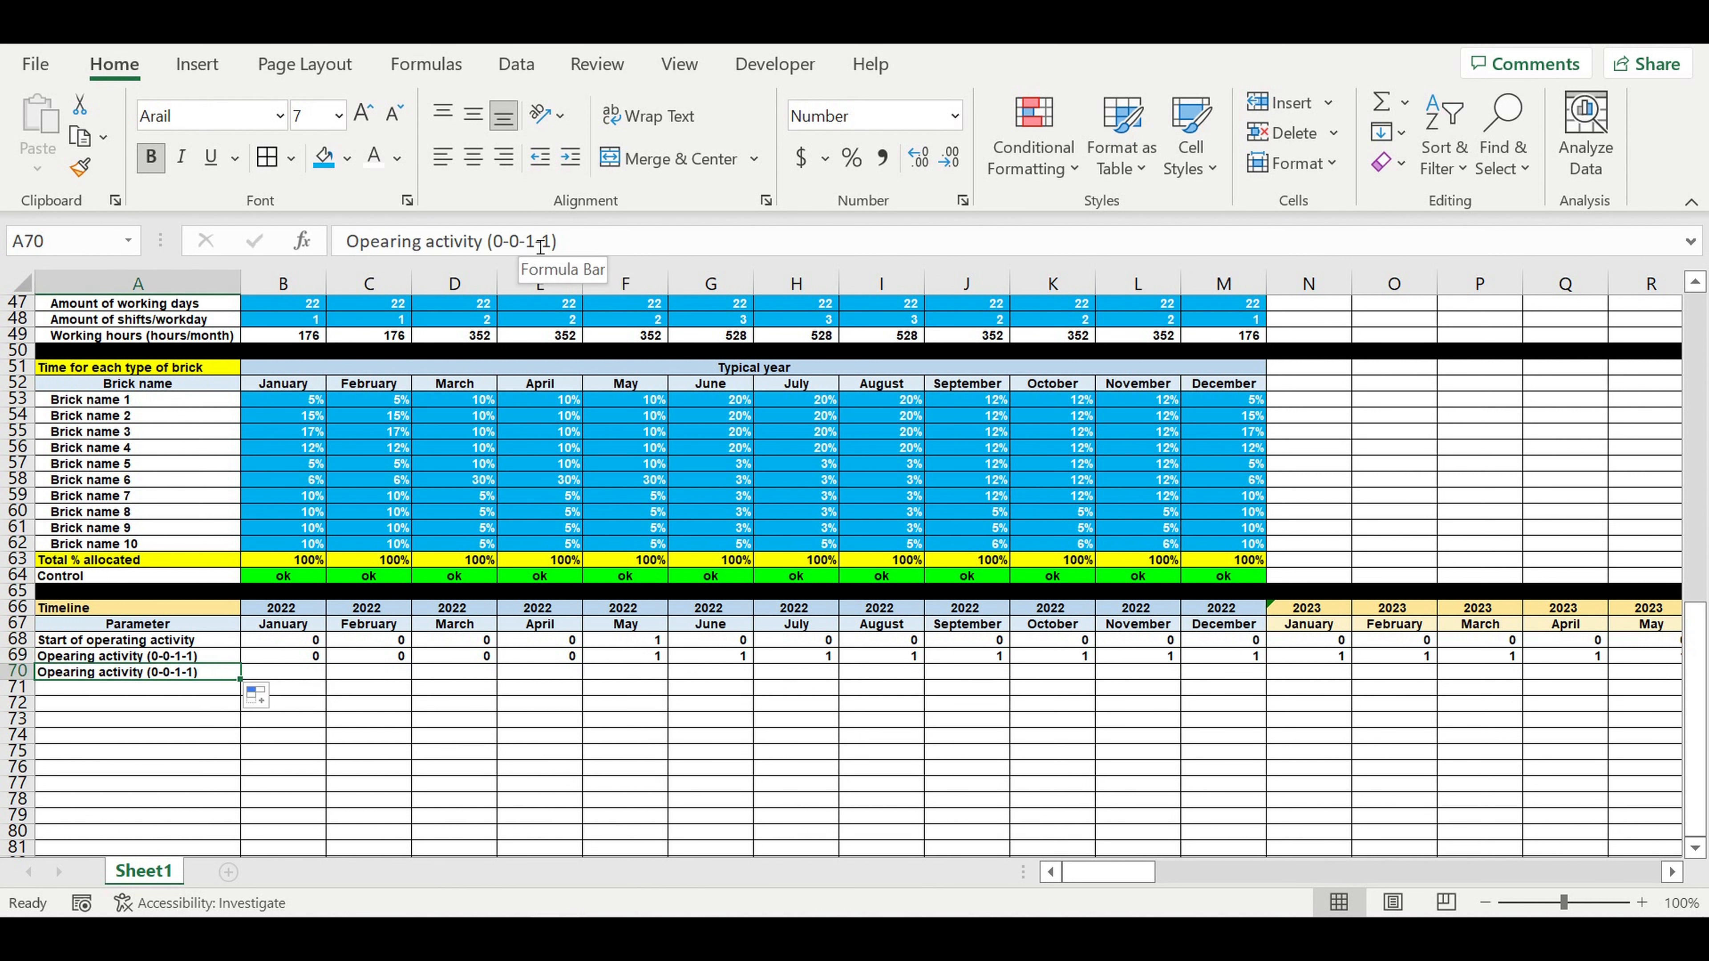
left_click(556, 244)
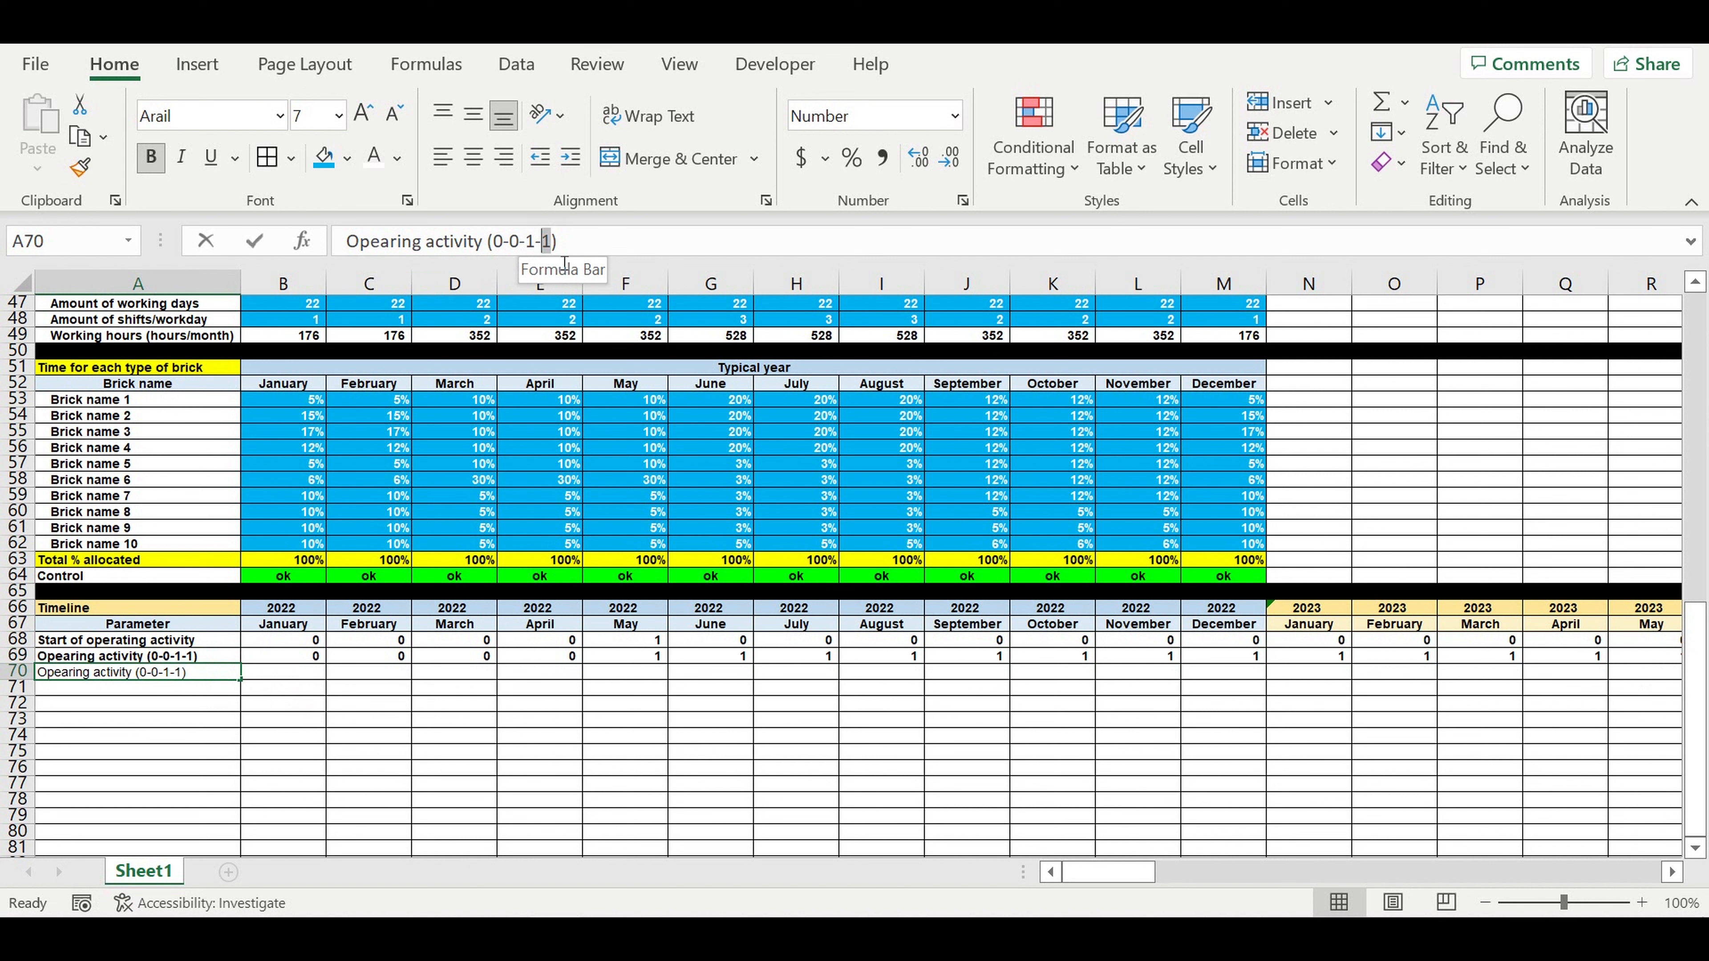
key("BackSpace")
type("2")
key("ctrl+Return")
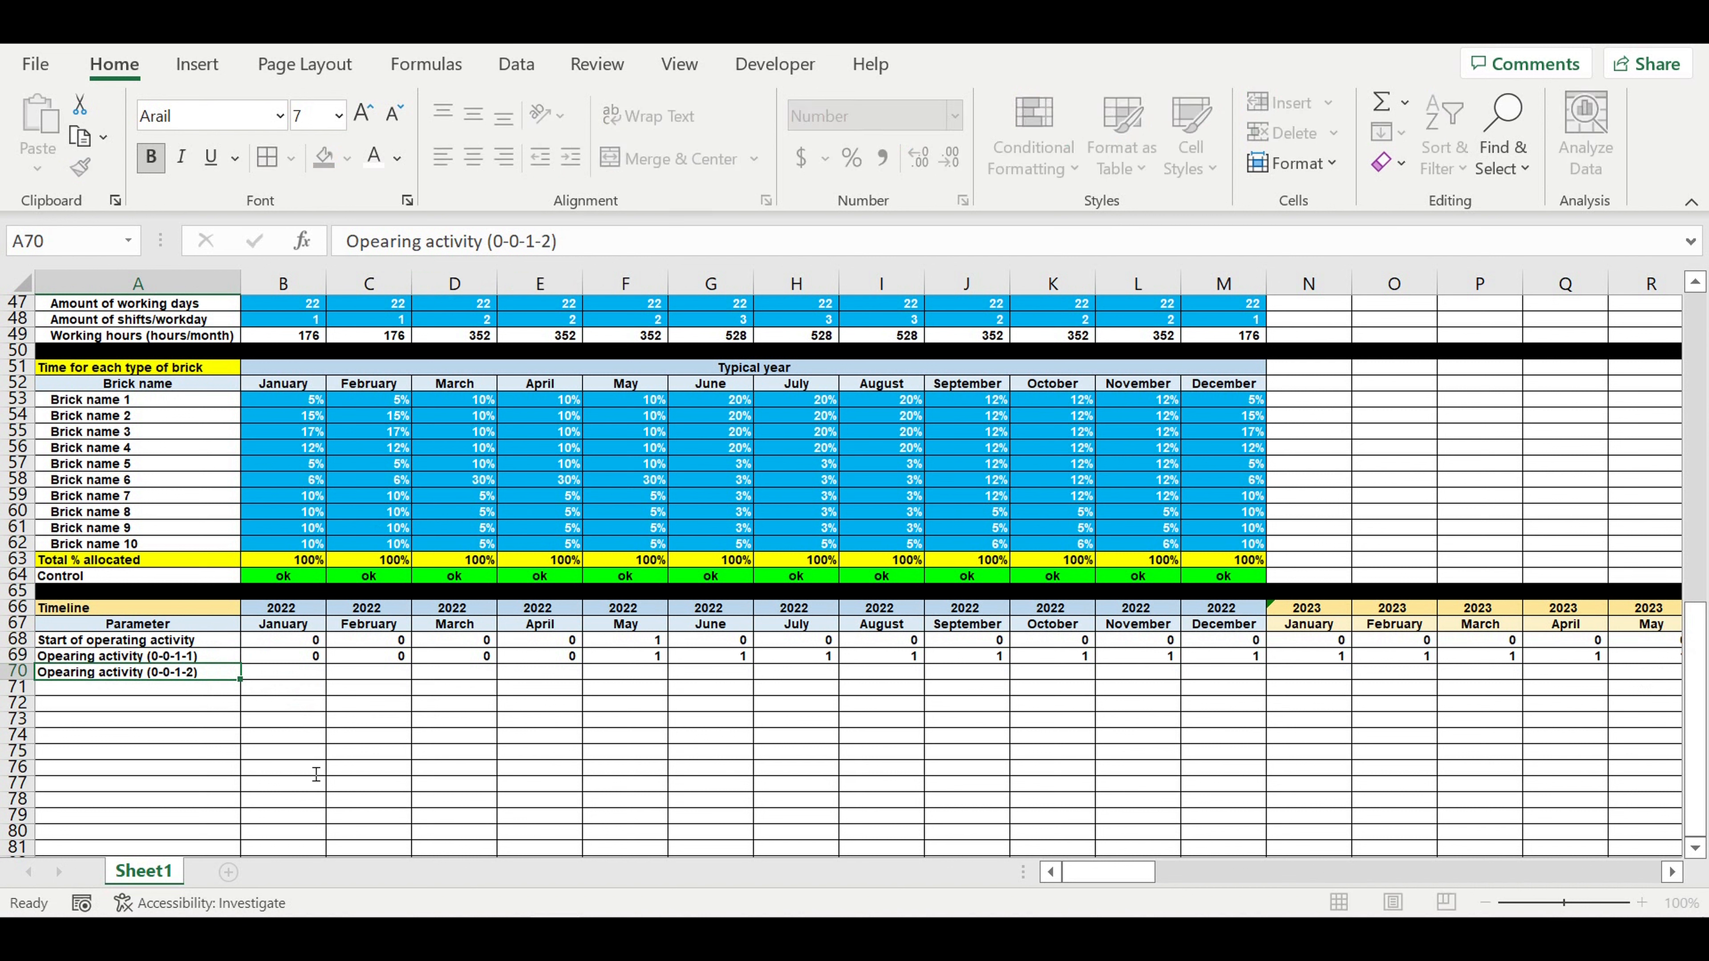
Enter =B69 in B70 for January 2022
left_click(304, 720)
left_click(295, 672)
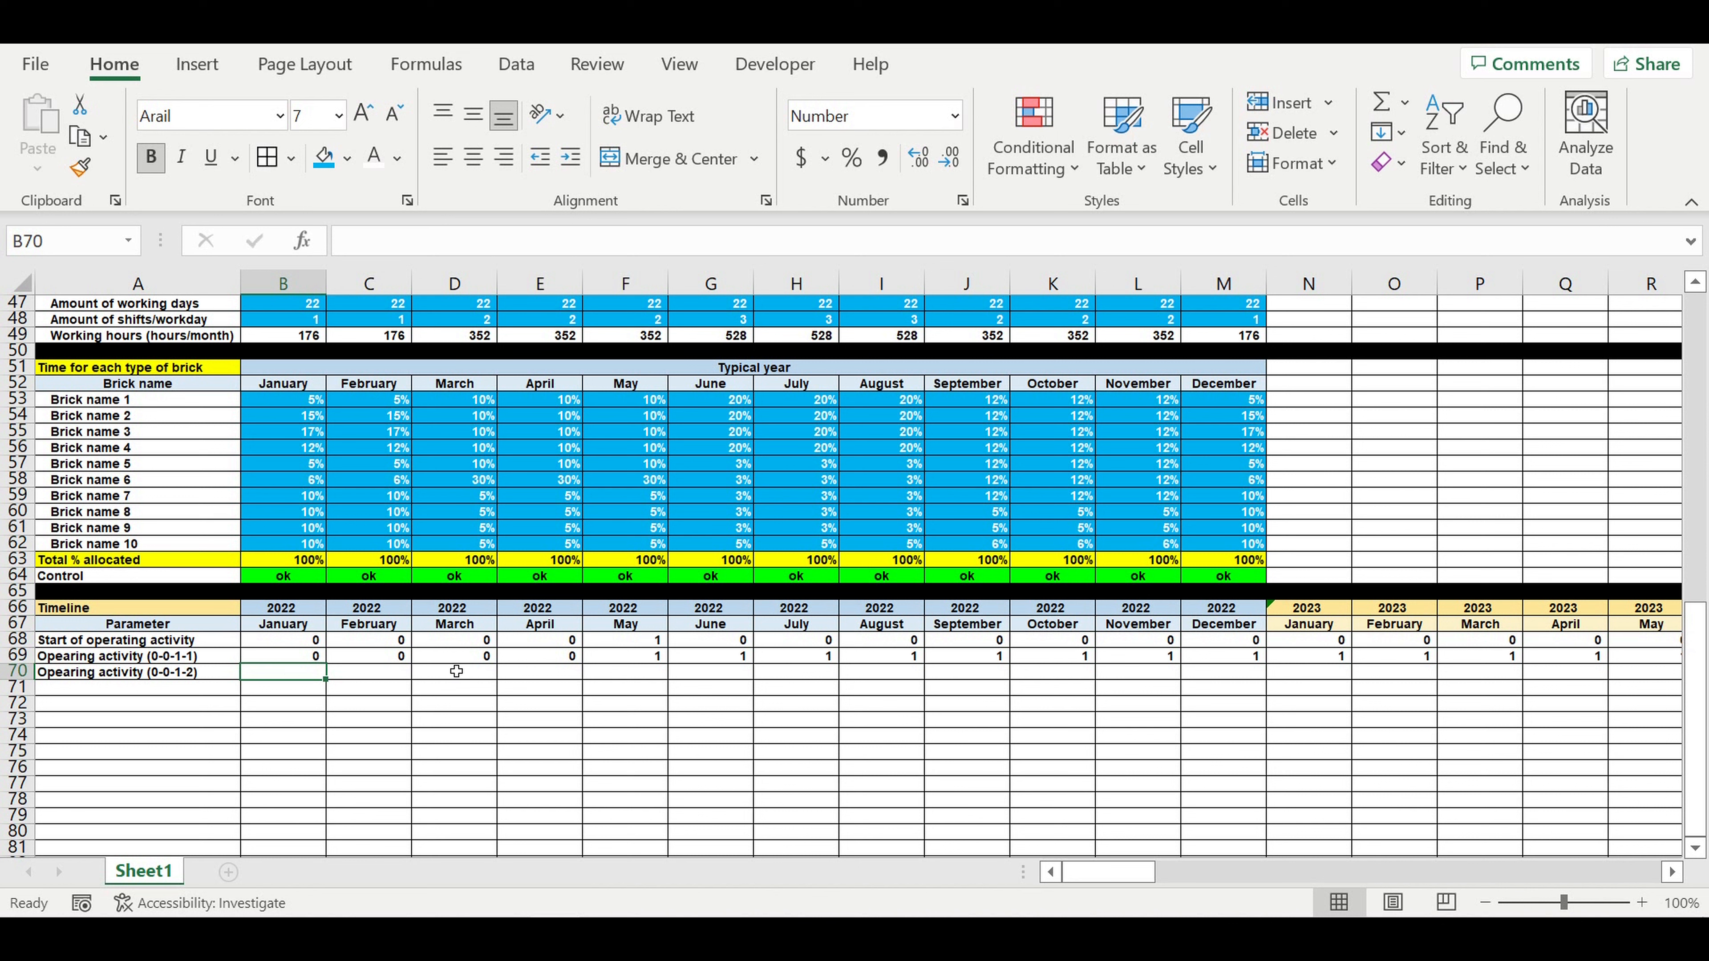
type("=")
left_click(310, 658)
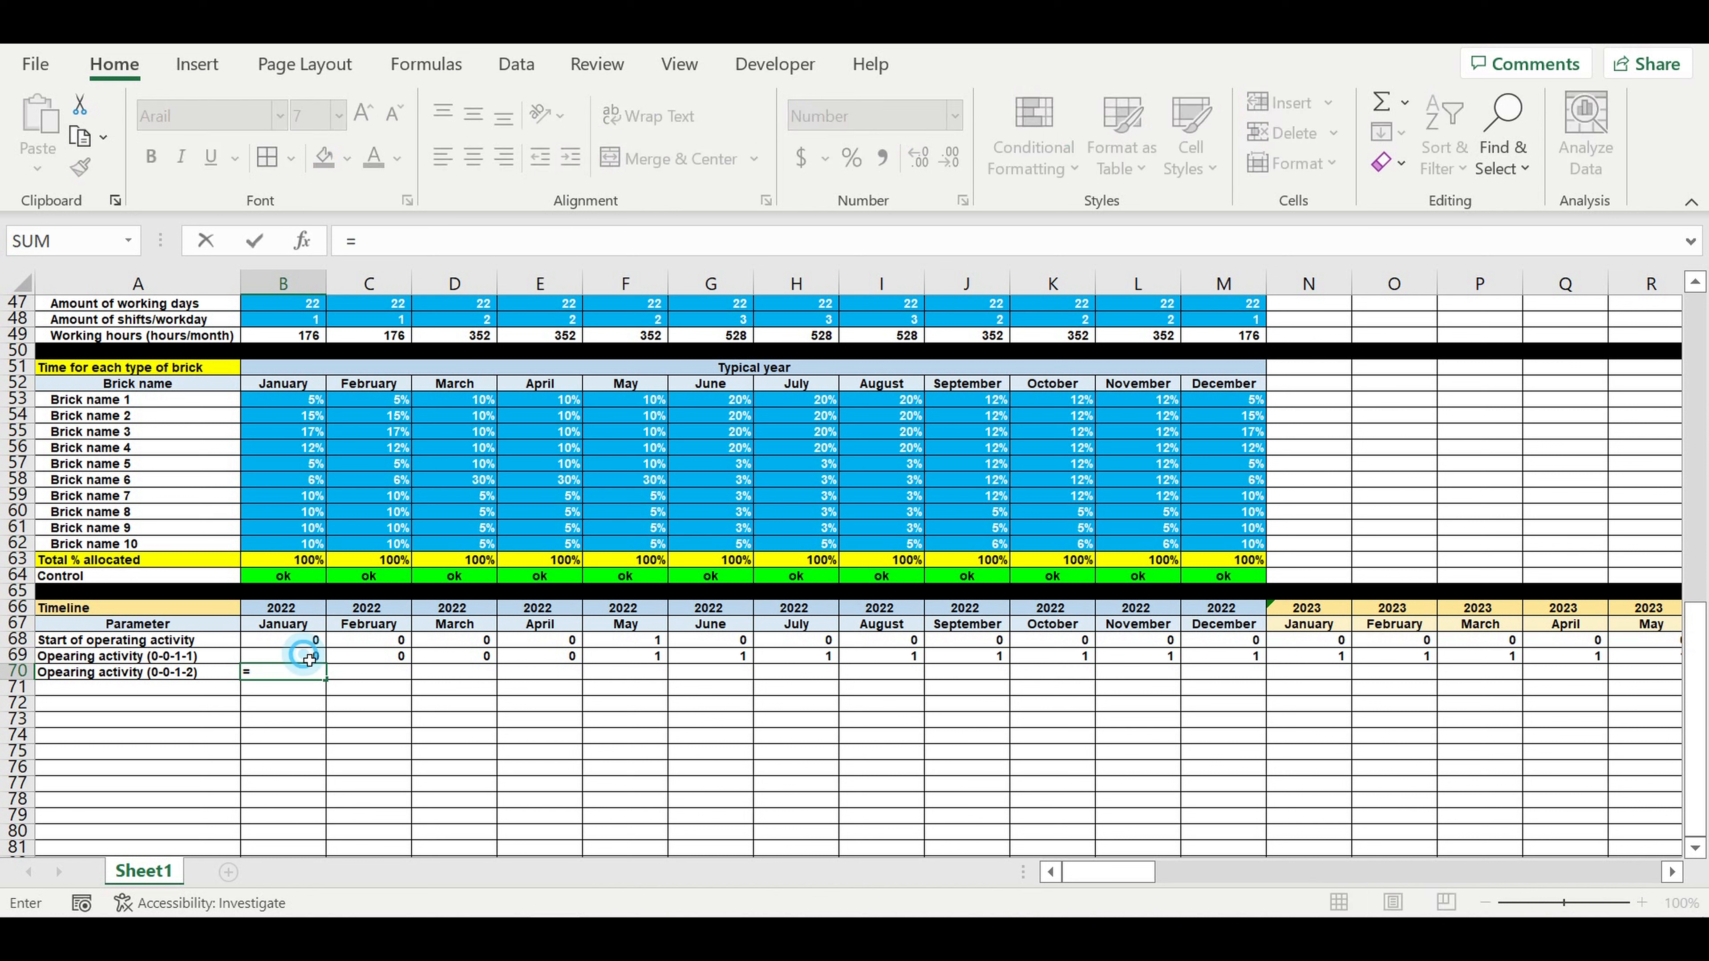
key("Tab")
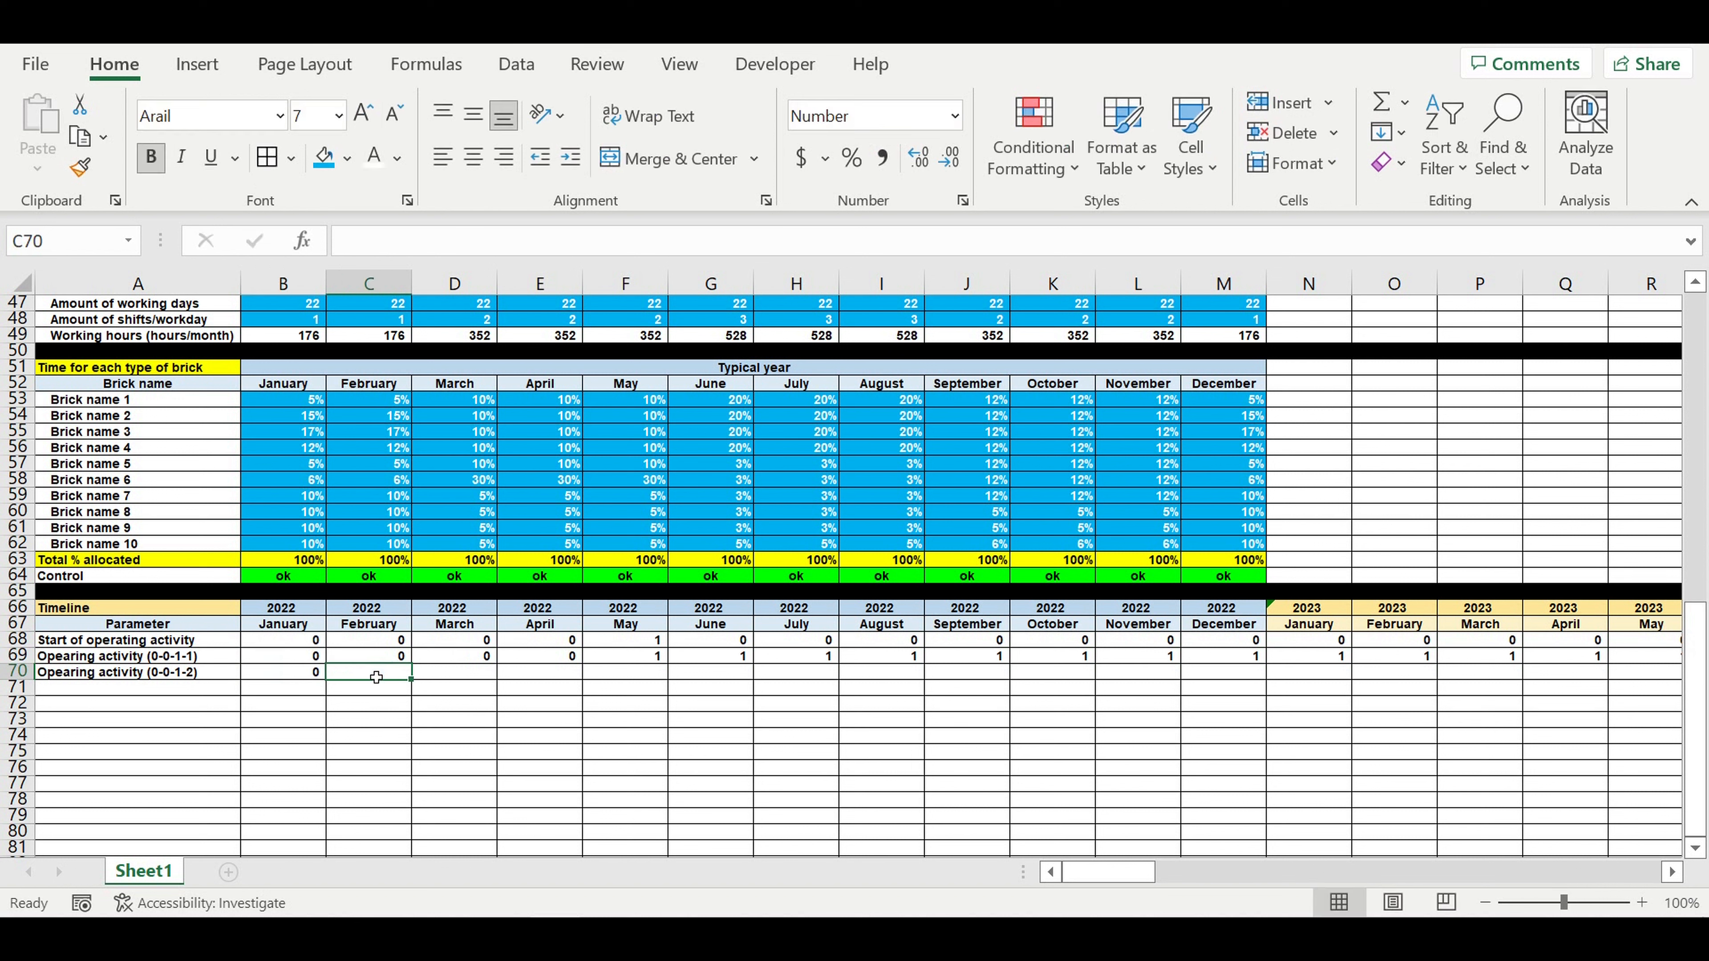
Enter the cumulative formula =B70+C69 in C70 for February 2022
type("=")
left_click(299, 673)
type("+")
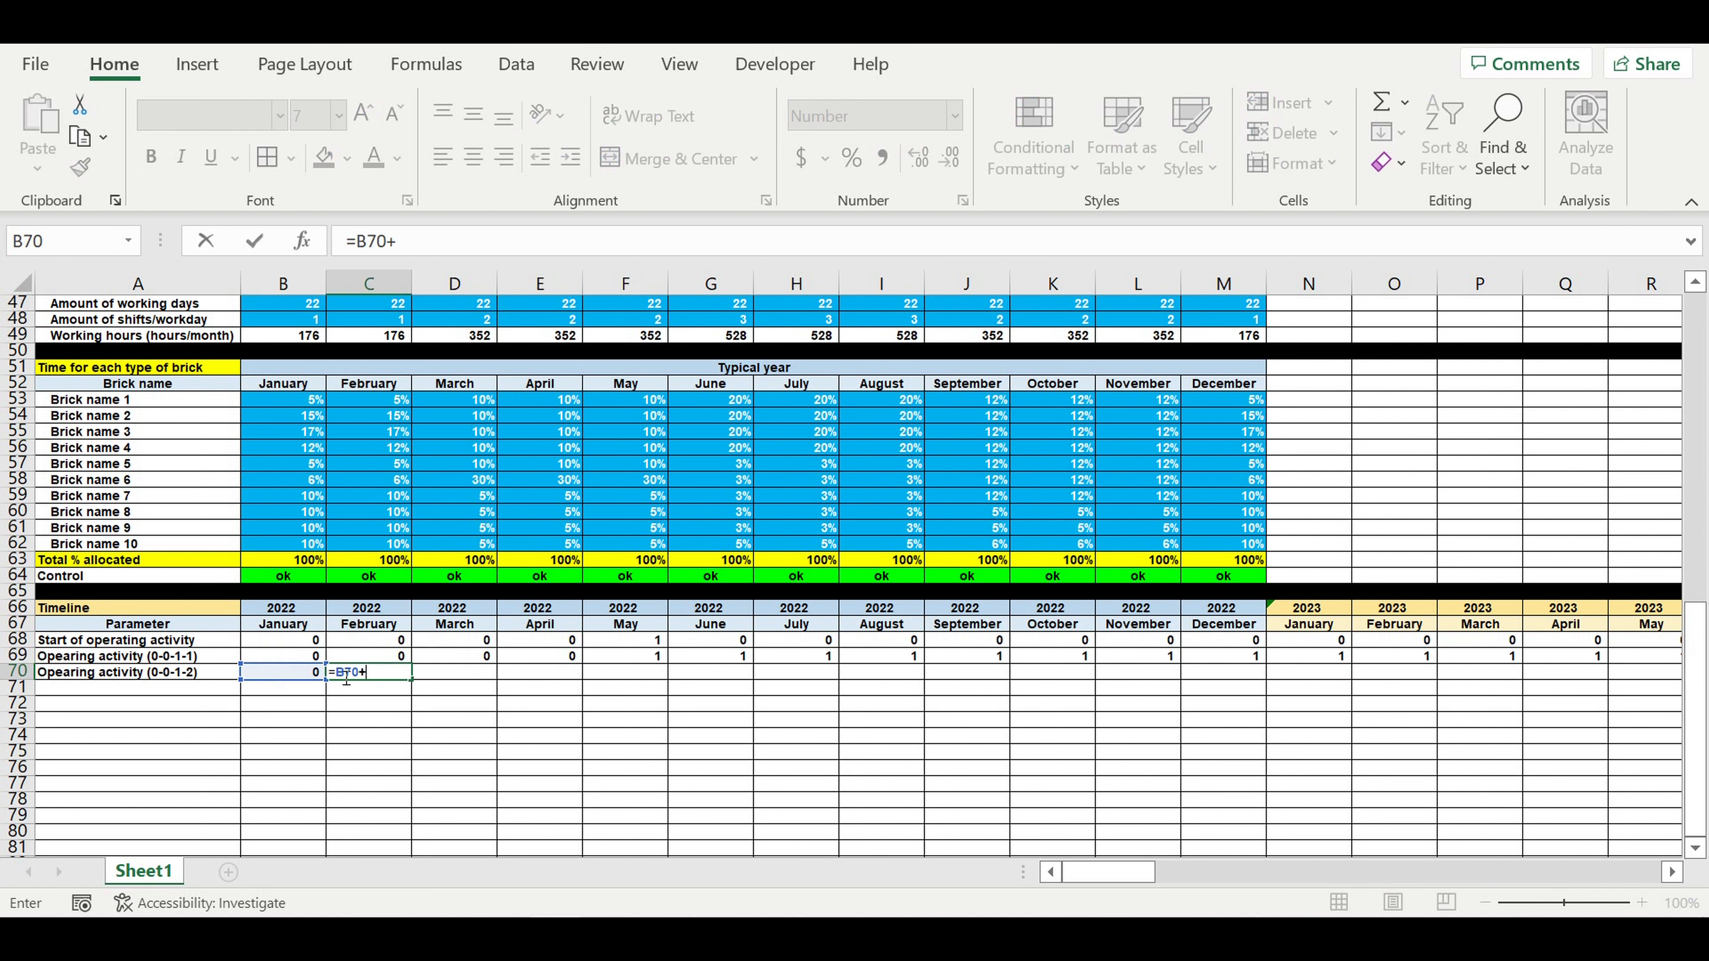
left_click(385, 656)
key("Return")
Fill the formula from C70 across row 70 to December 2031 in DQ70
left_click(403, 676)
left_click_drag(412, 679, 1248, 702)
left_click(1269, 746)
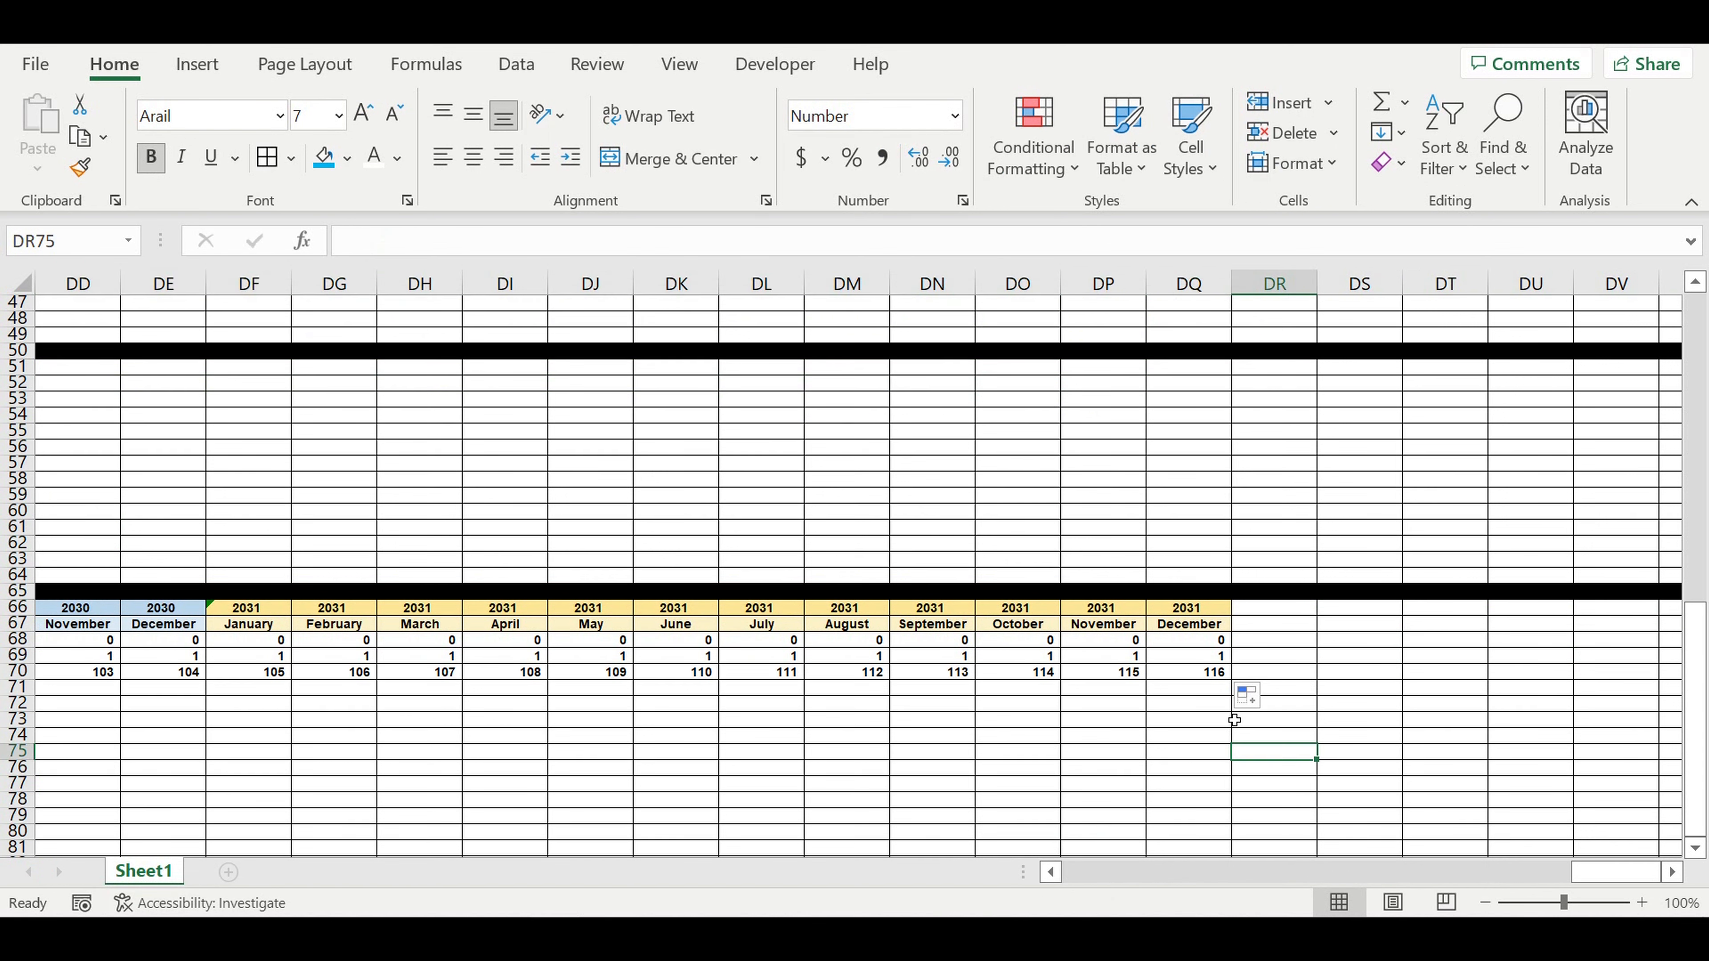
Examine the cumulative operating month numbers in row 70 from May 2022 through March 2023
left_click_drag(1223, 674, 135, 672)
left_click_drag(1540, 872, 1109, 872)
left_click(785, 789)
left_click(650, 672)
left_click(730, 673)
left_click(793, 679)
left_click(889, 673)
left_click(963, 670)
left_click(1049, 672)
left_click(1144, 672)
left_click(1256, 672)
left_click(1343, 674)
left_click(1394, 672)
left_click(1480, 672)
left_click(1309, 719)
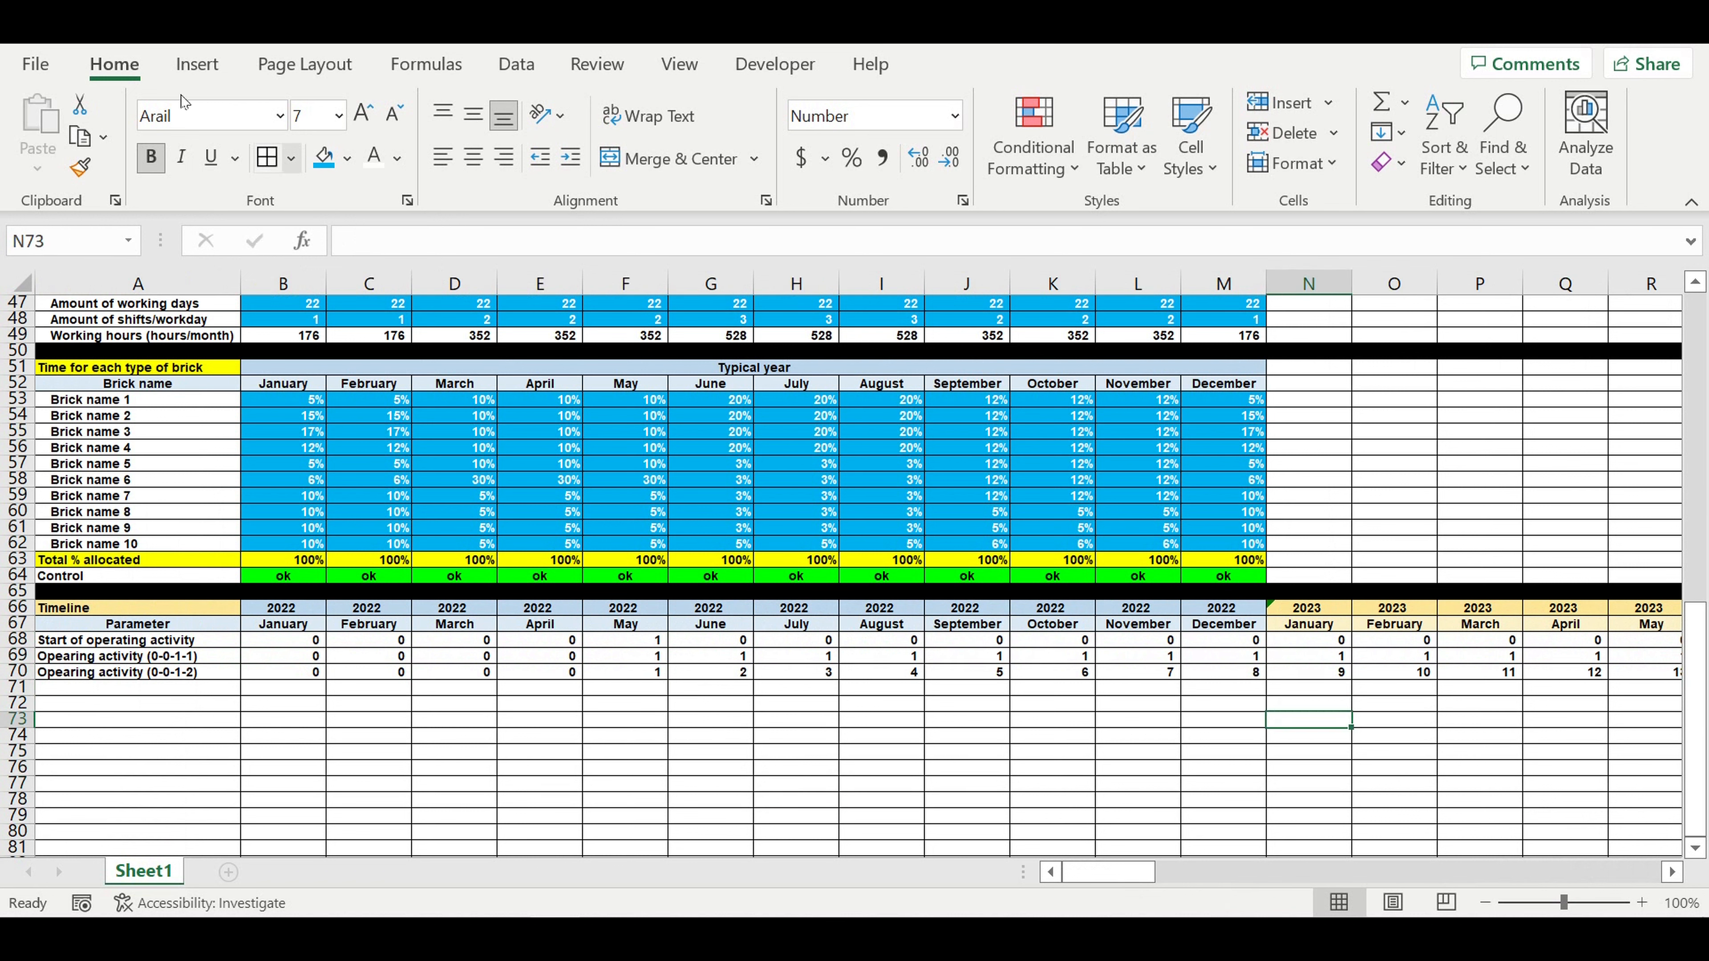
Freeze the first column so the row labels stay visible along the timeline
left_click(138, 284)
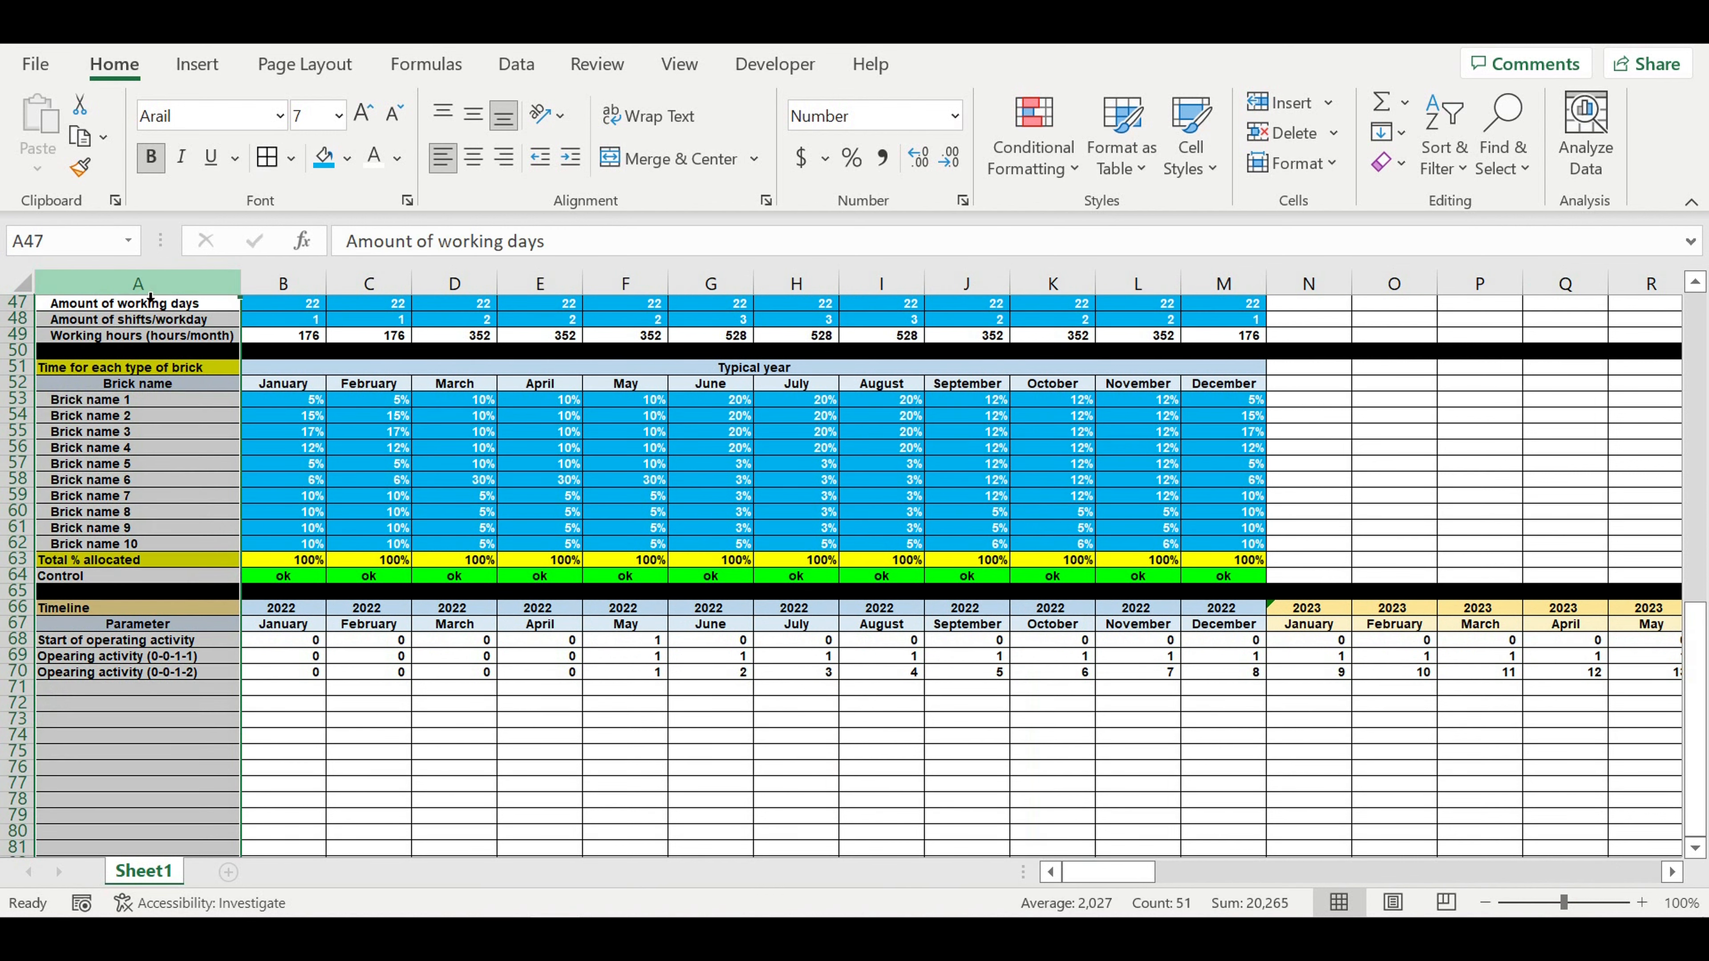
left_click(679, 64)
left_click(1144, 170)
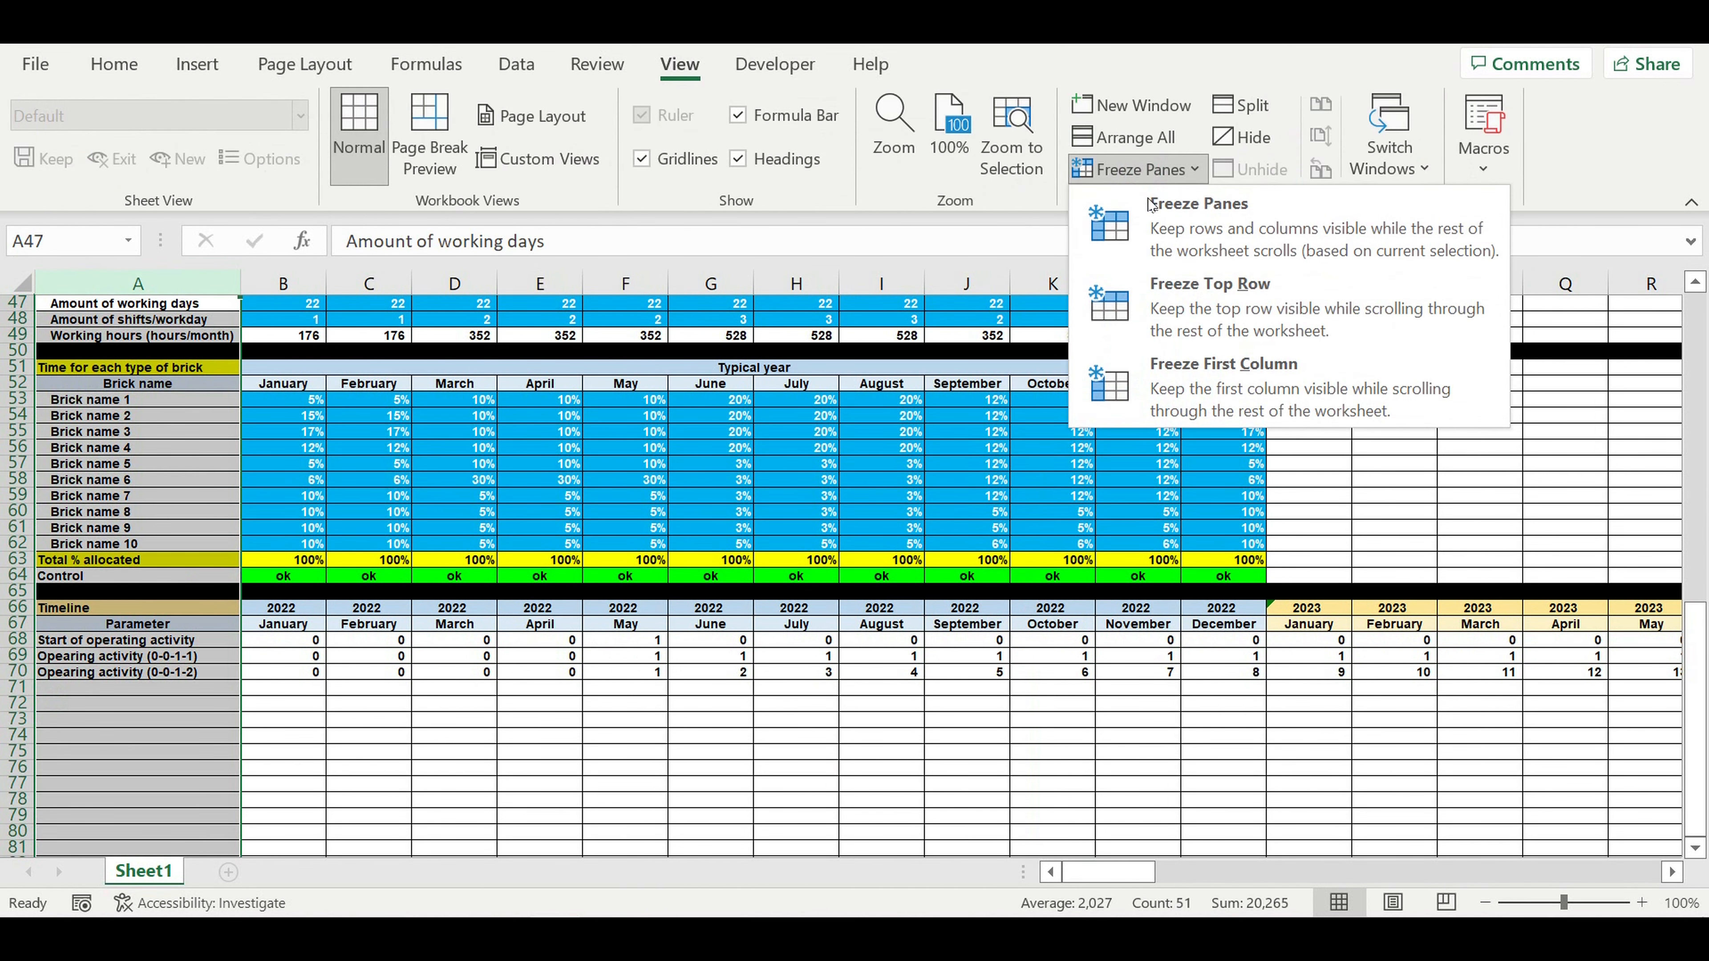
left_click(1188, 398)
left_click(625, 751)
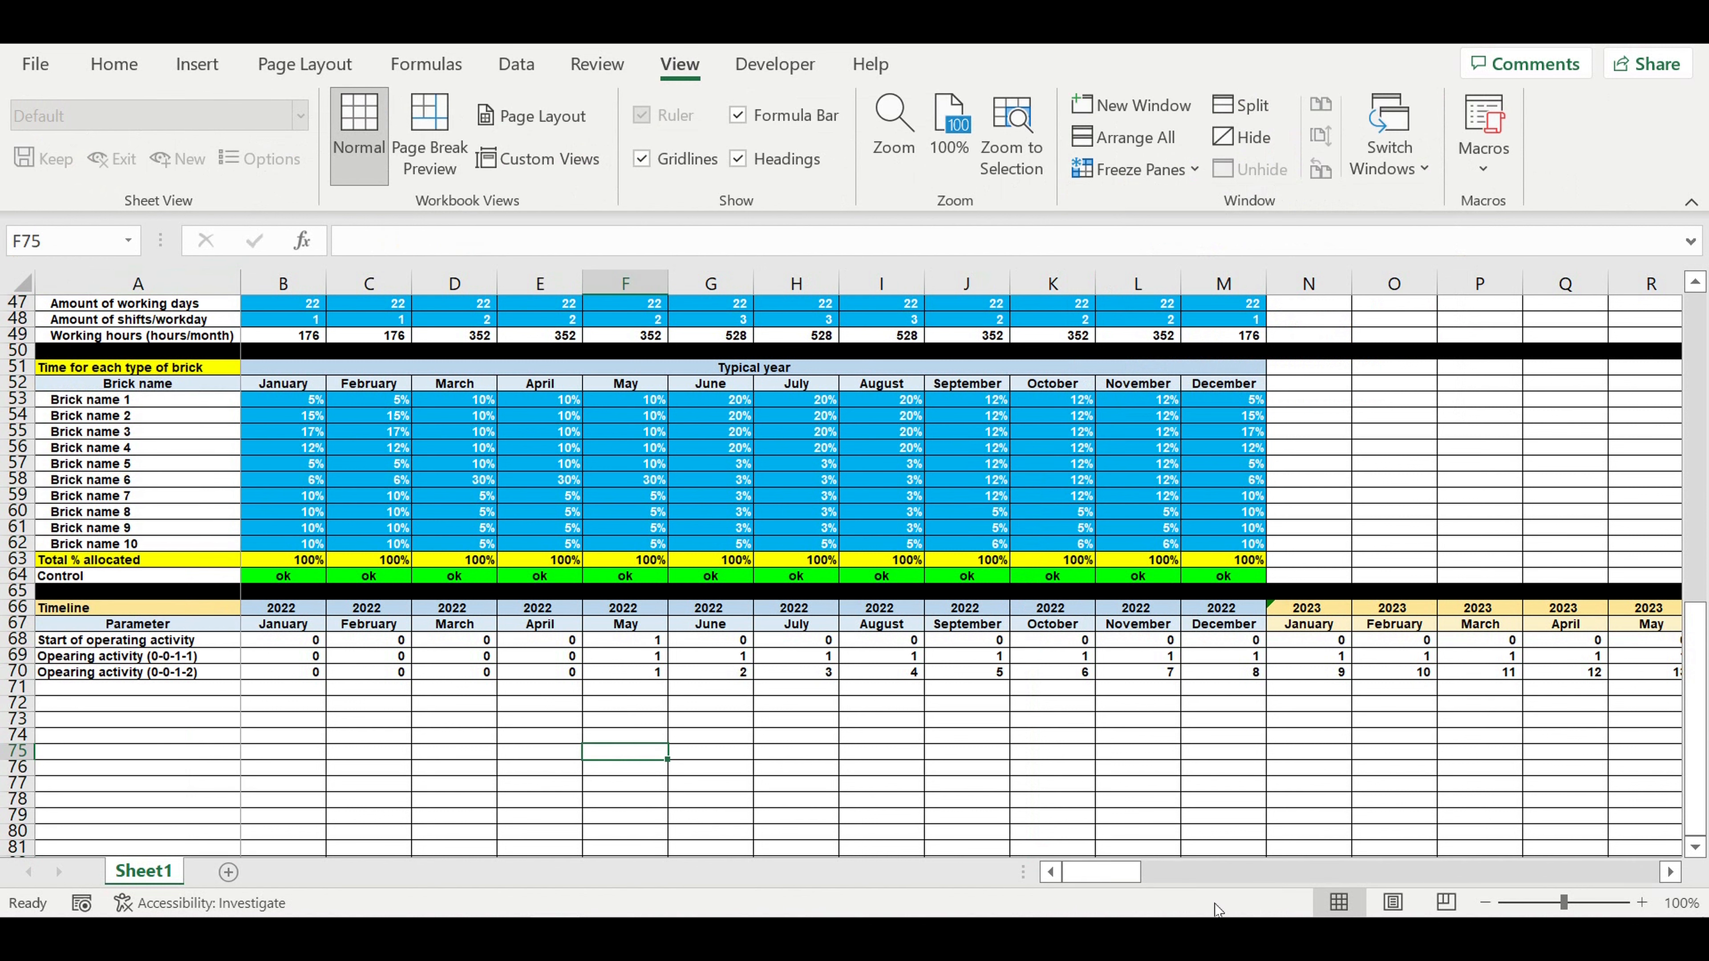
left_click(1081, 871)
left_click(746, 754)
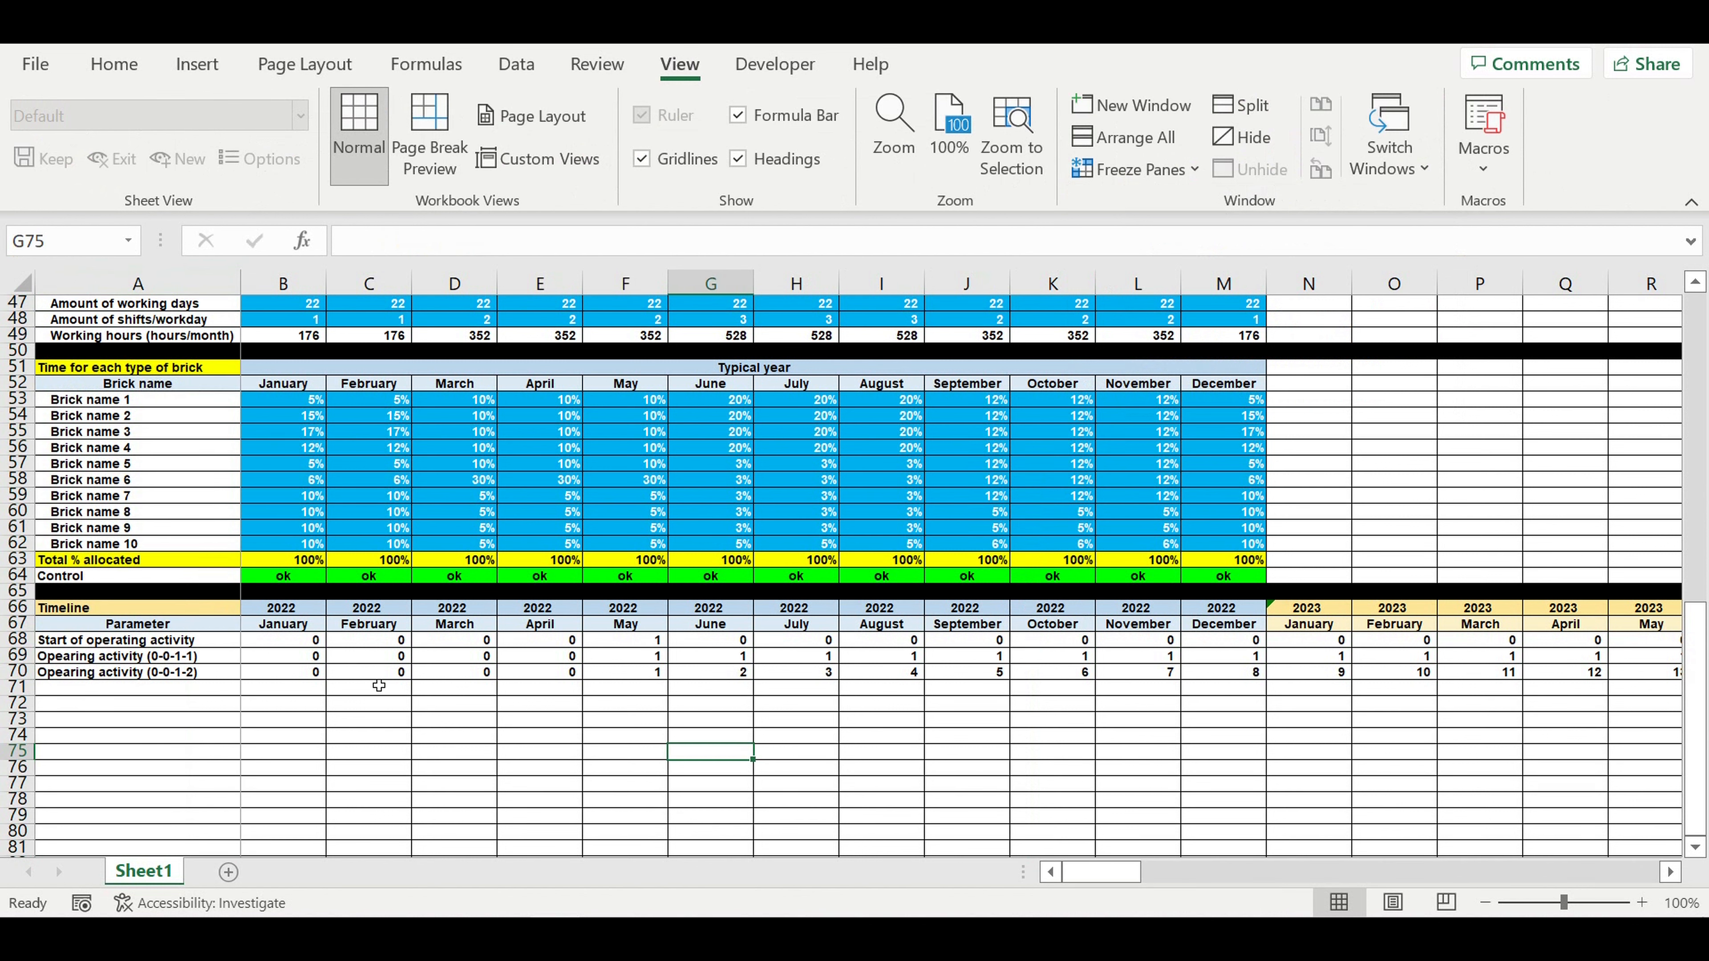
Label A71 "End of investment stage (0-1-0)"
left_click(168, 688)
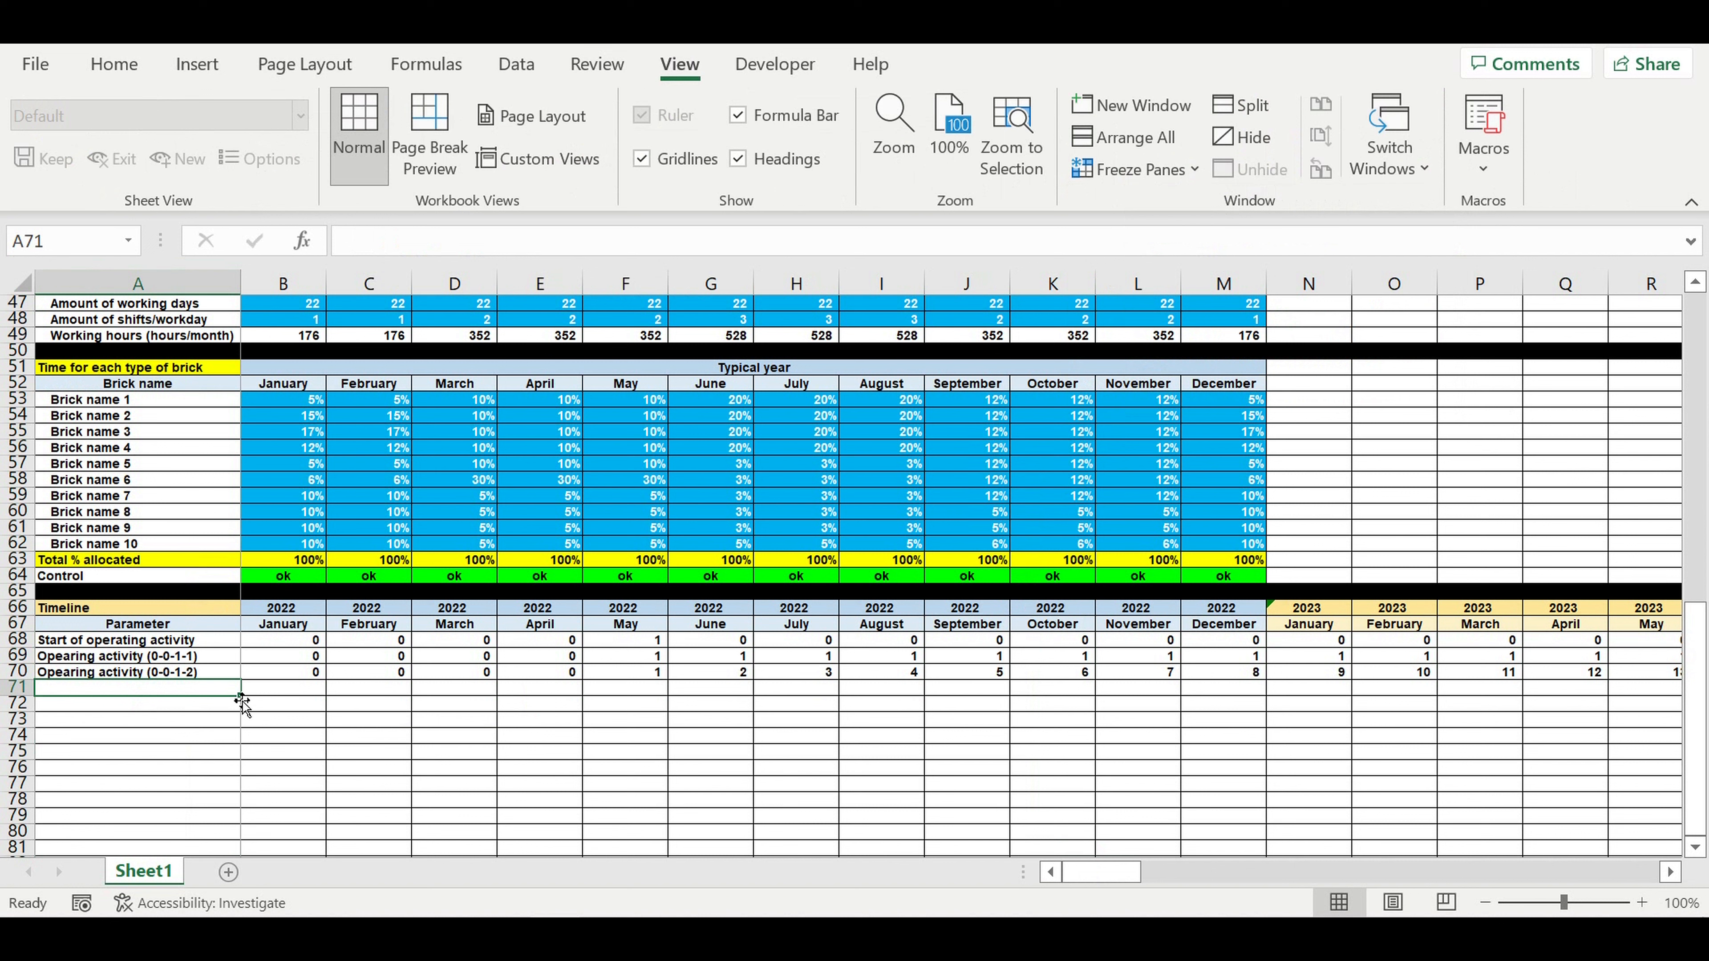
type("End of")
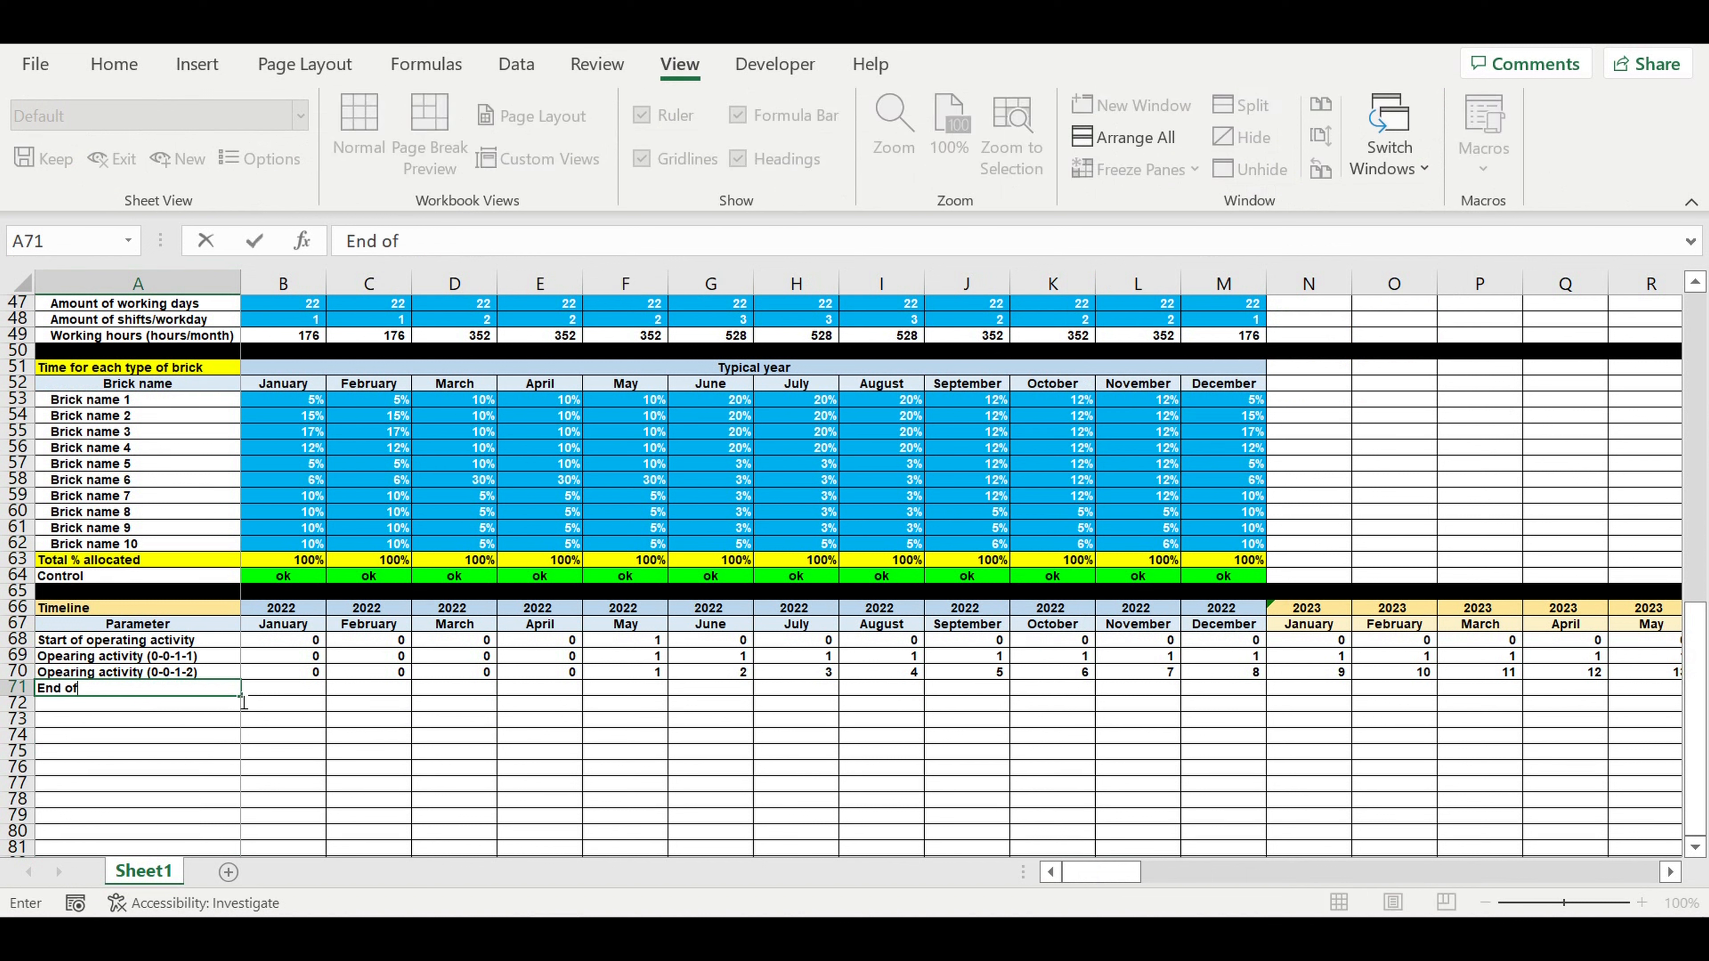
type(" investment s")
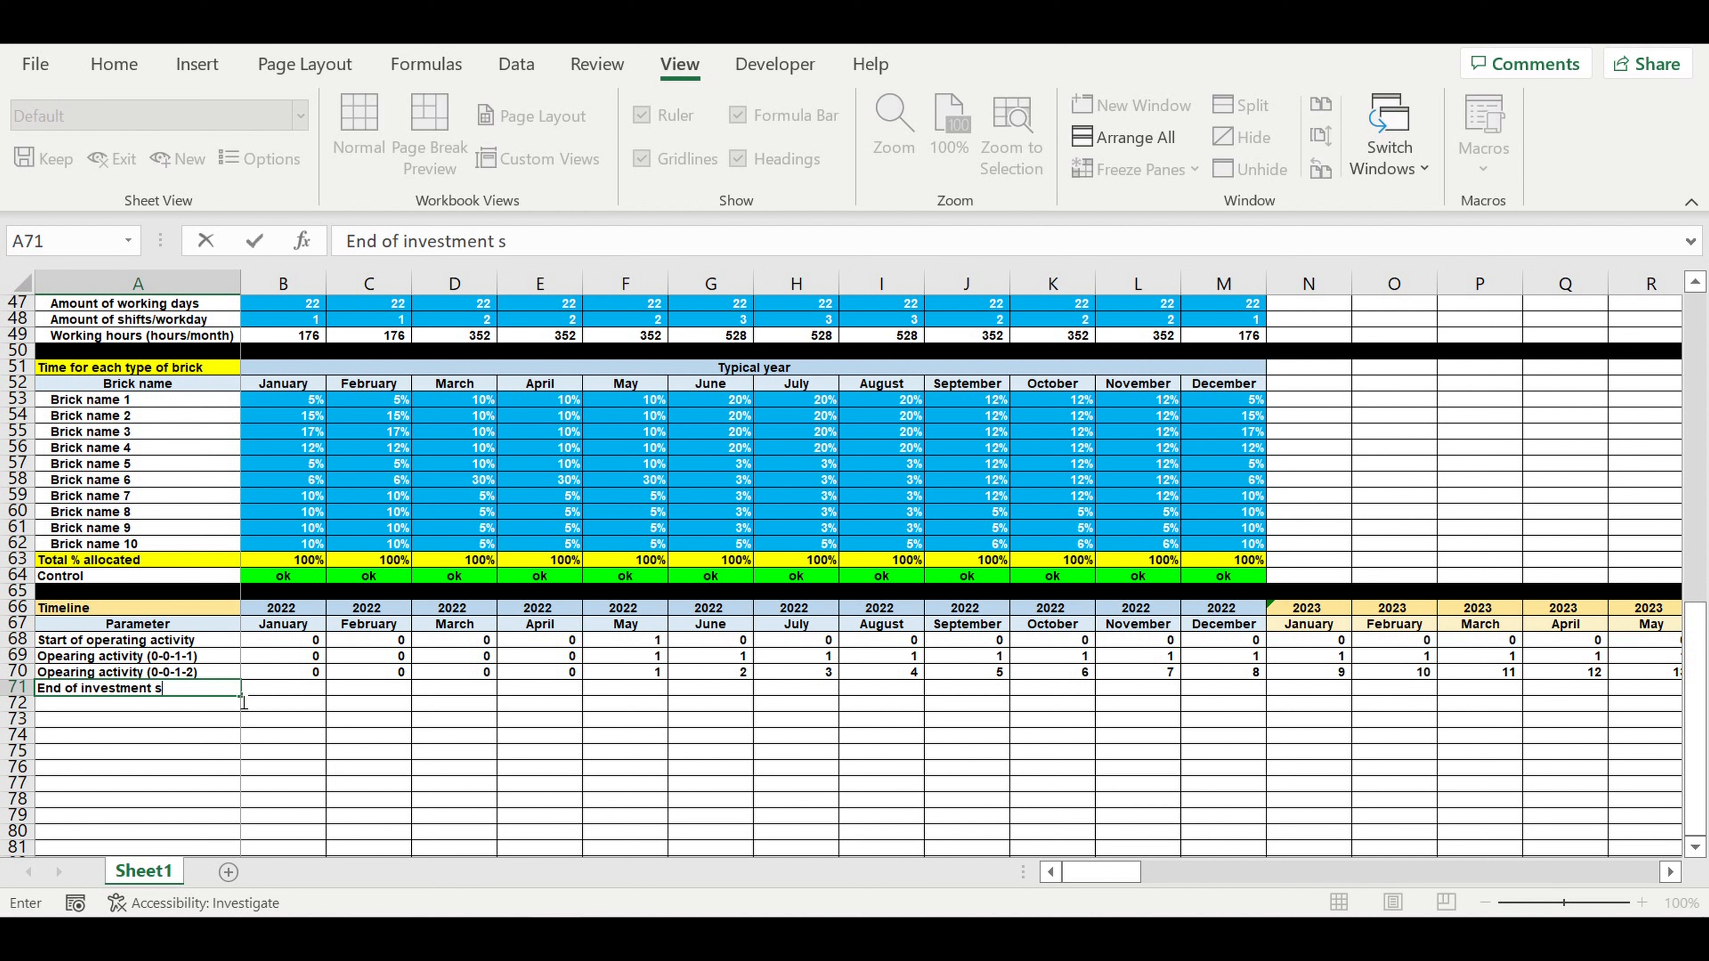
type("tage (0-0")
key("BackSpace")
type("-1-0)")
key("Return")
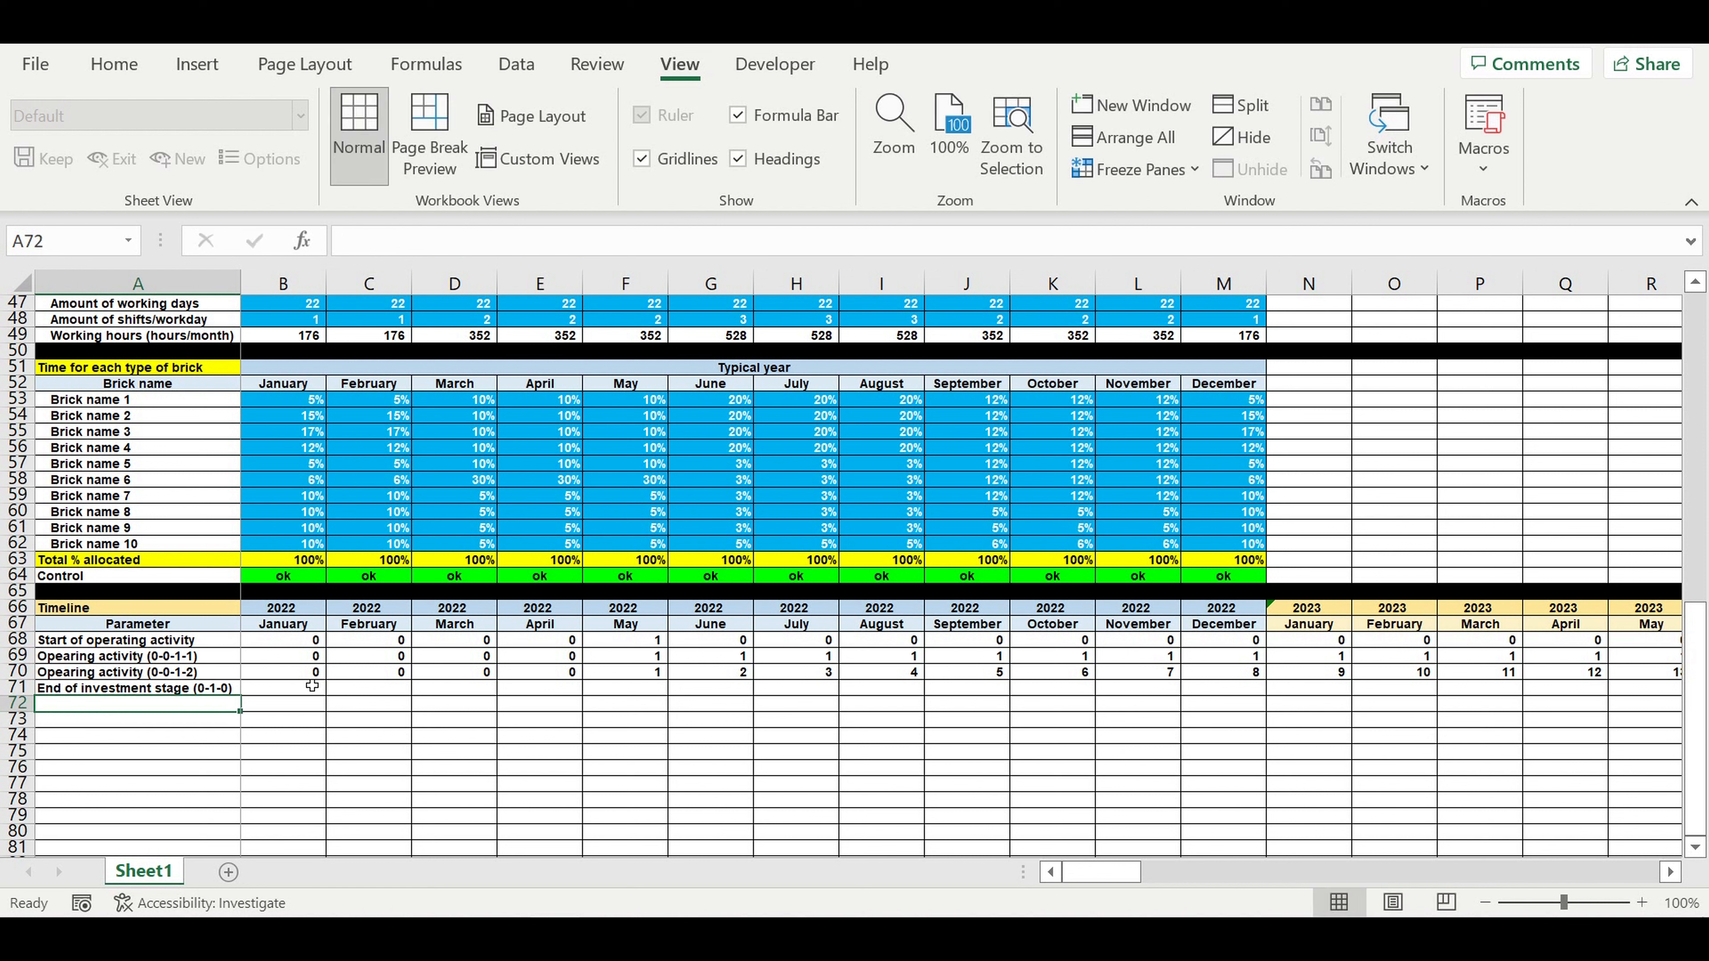
Enter =C68 in B71 so January 2022 refers to the following month's start flag
left_click(286, 692)
type("=")
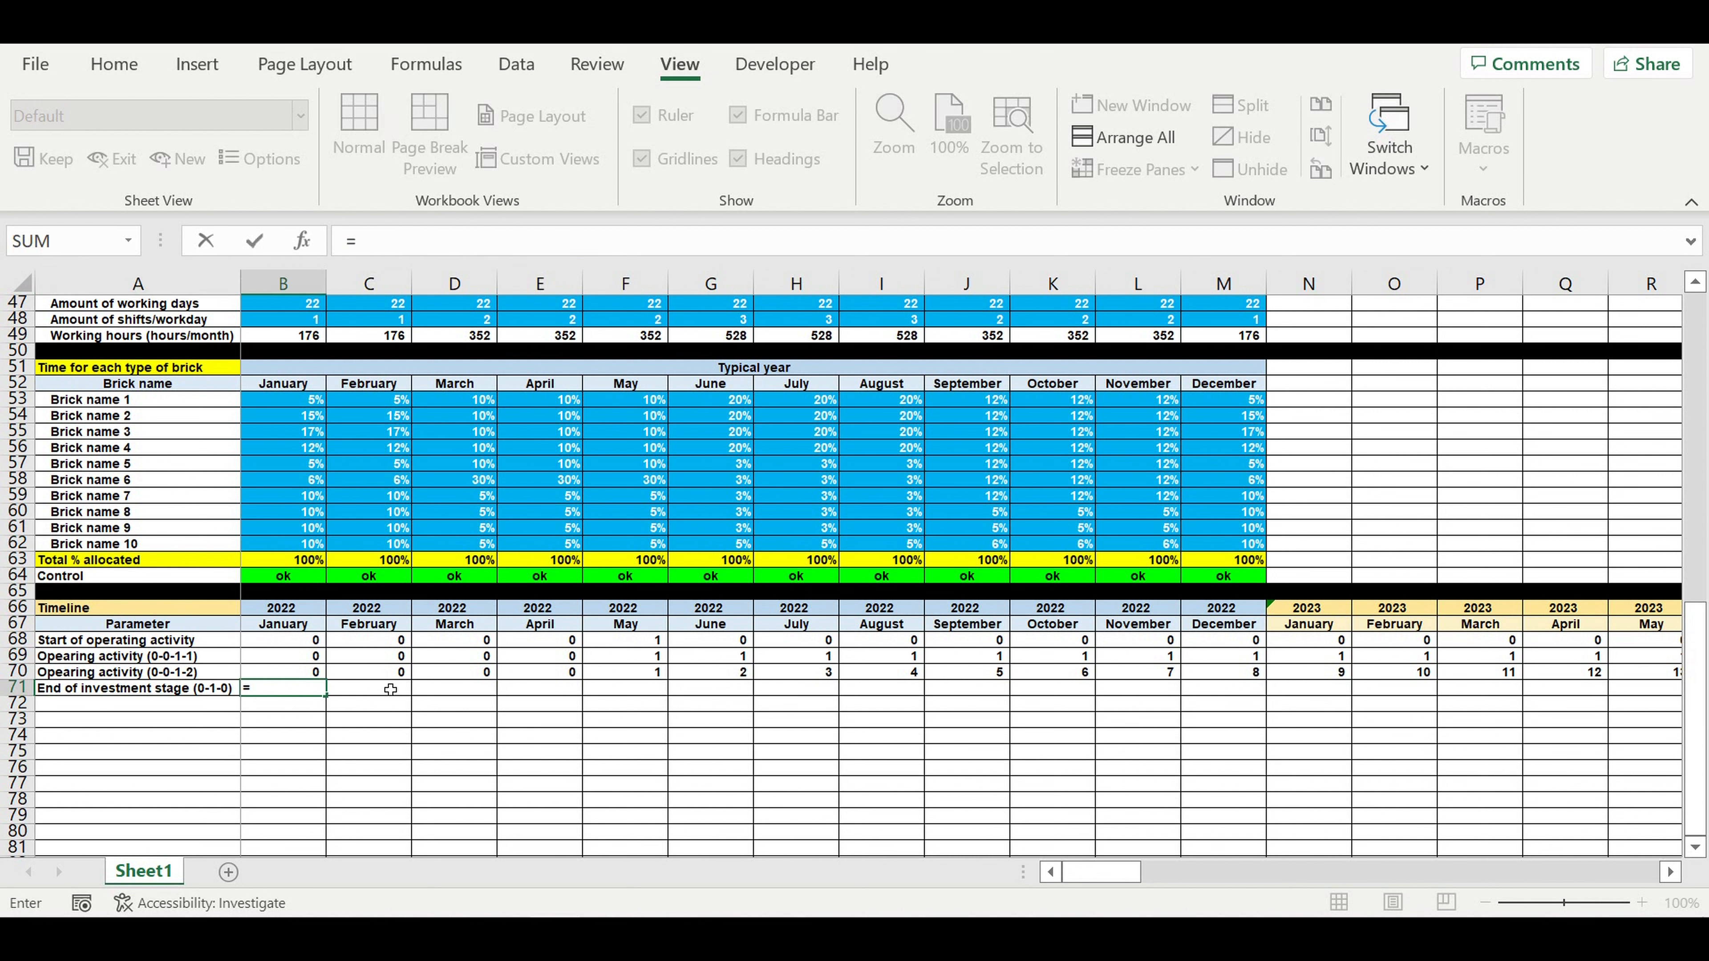
left_click(385, 644)
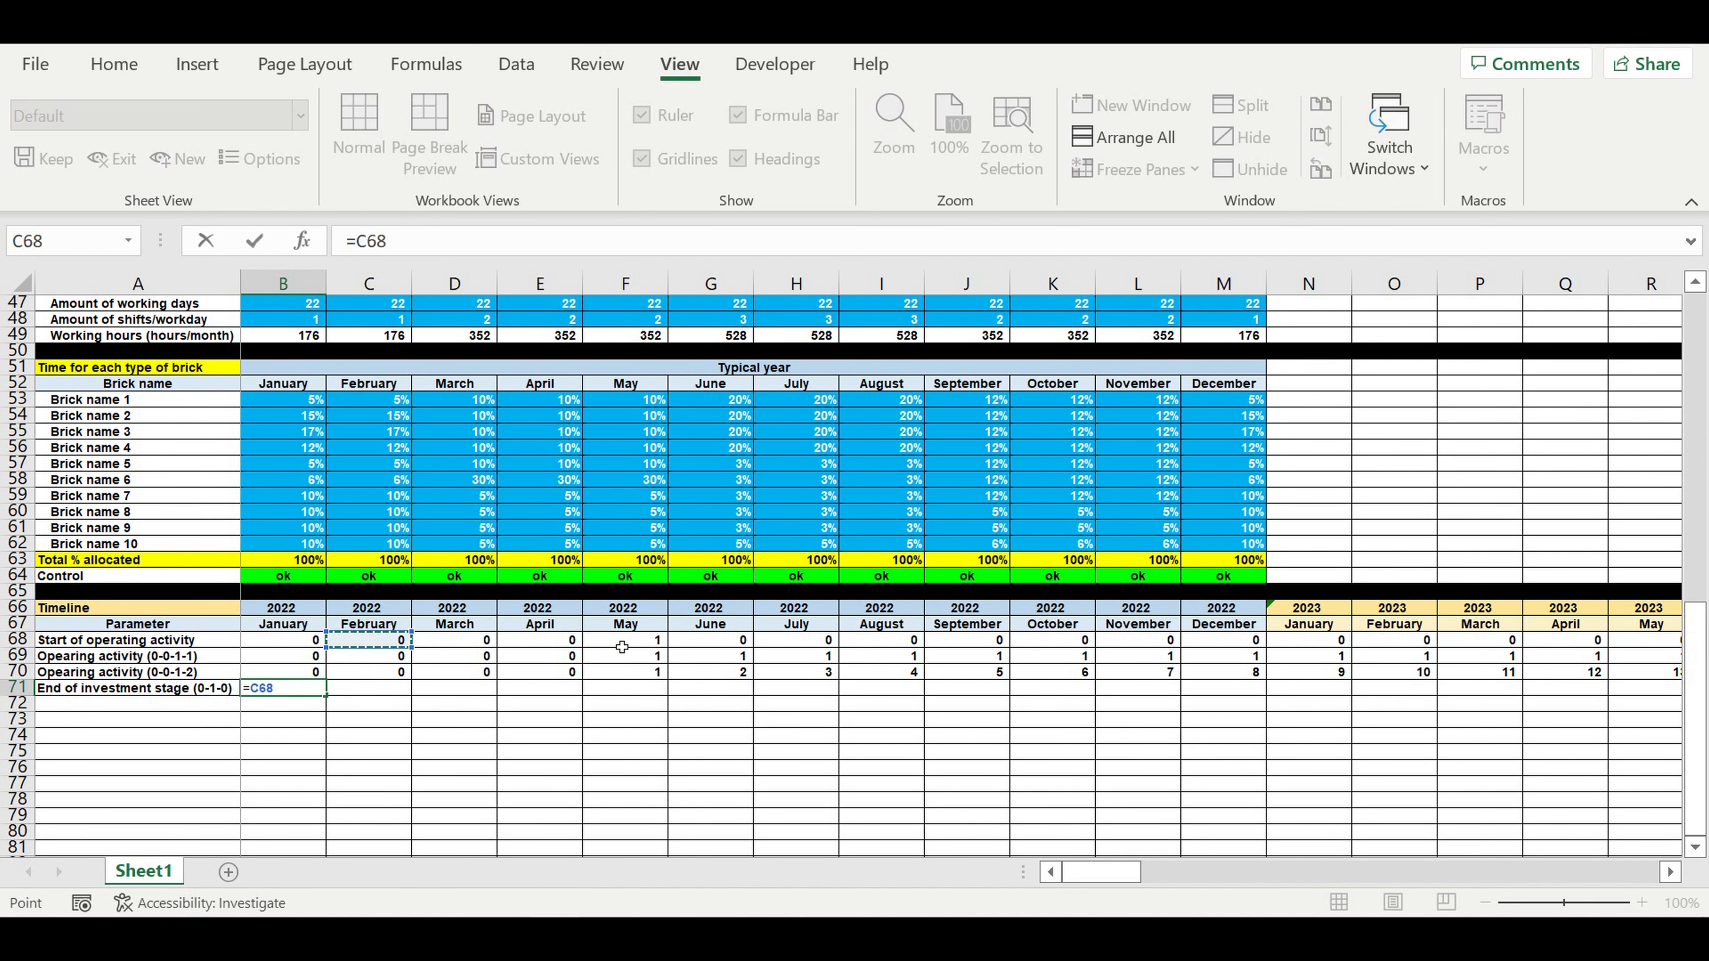
key("Return")
Fill the end-of-investment formula from B71 across row 71 to December 2031 in DQ71
left_click(312, 690)
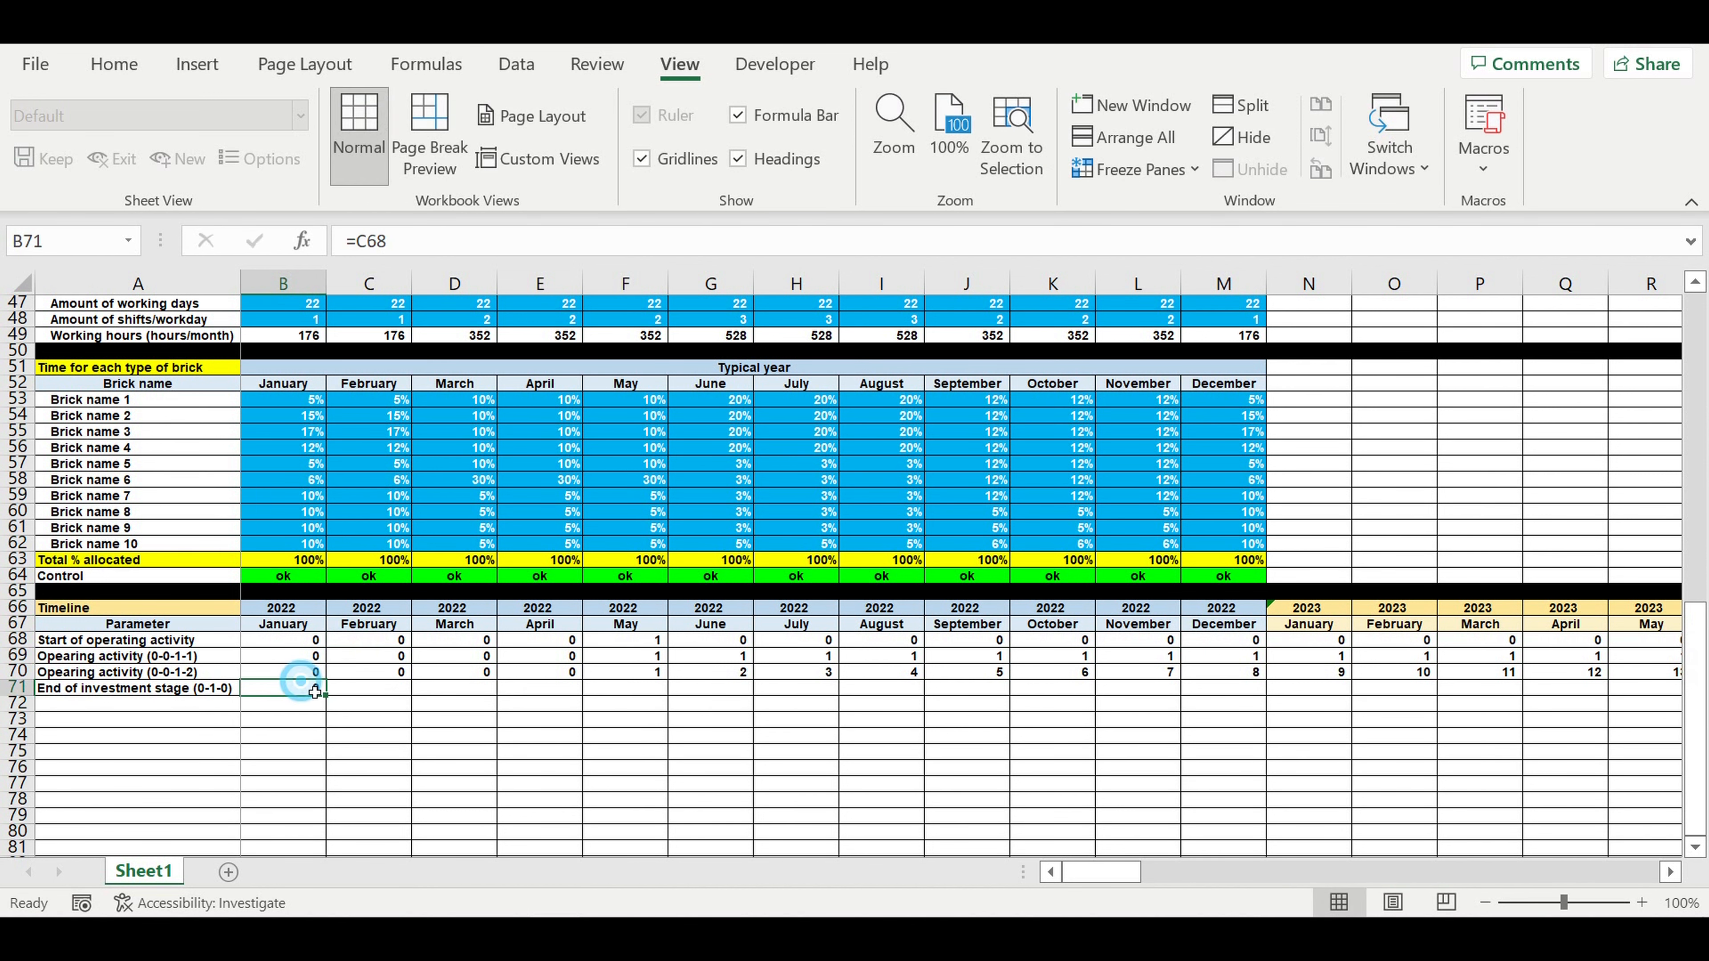
left_click_drag(325, 695, 1022, 720)
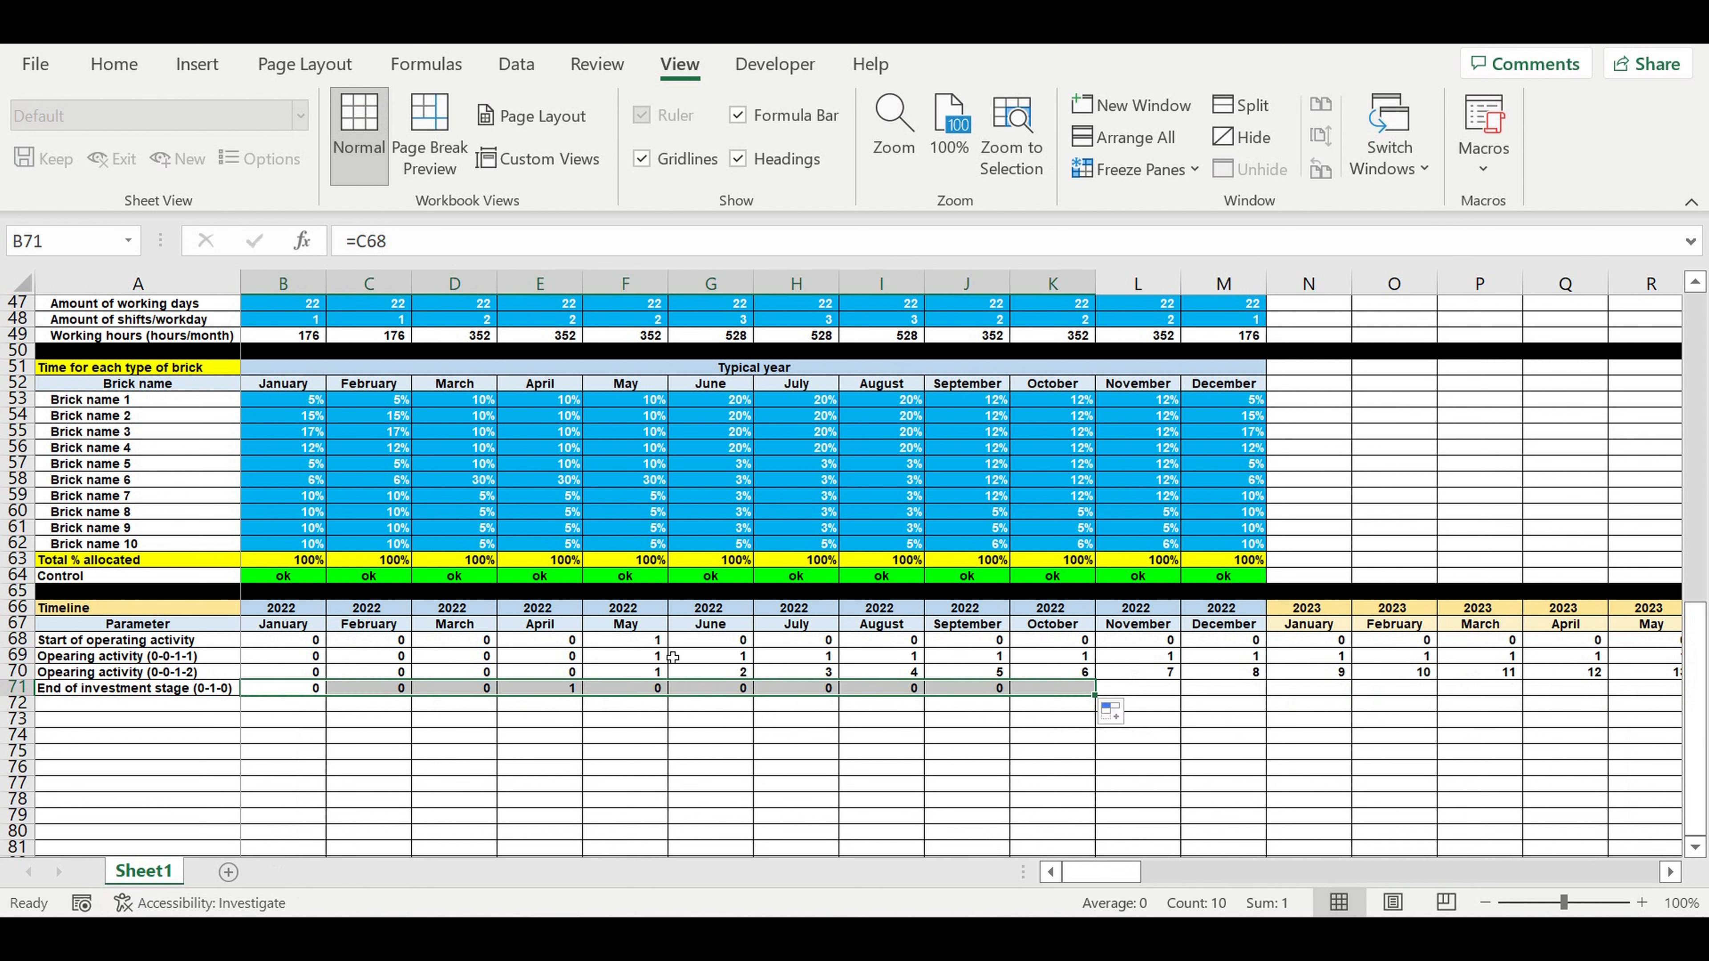
left_click(653, 644)
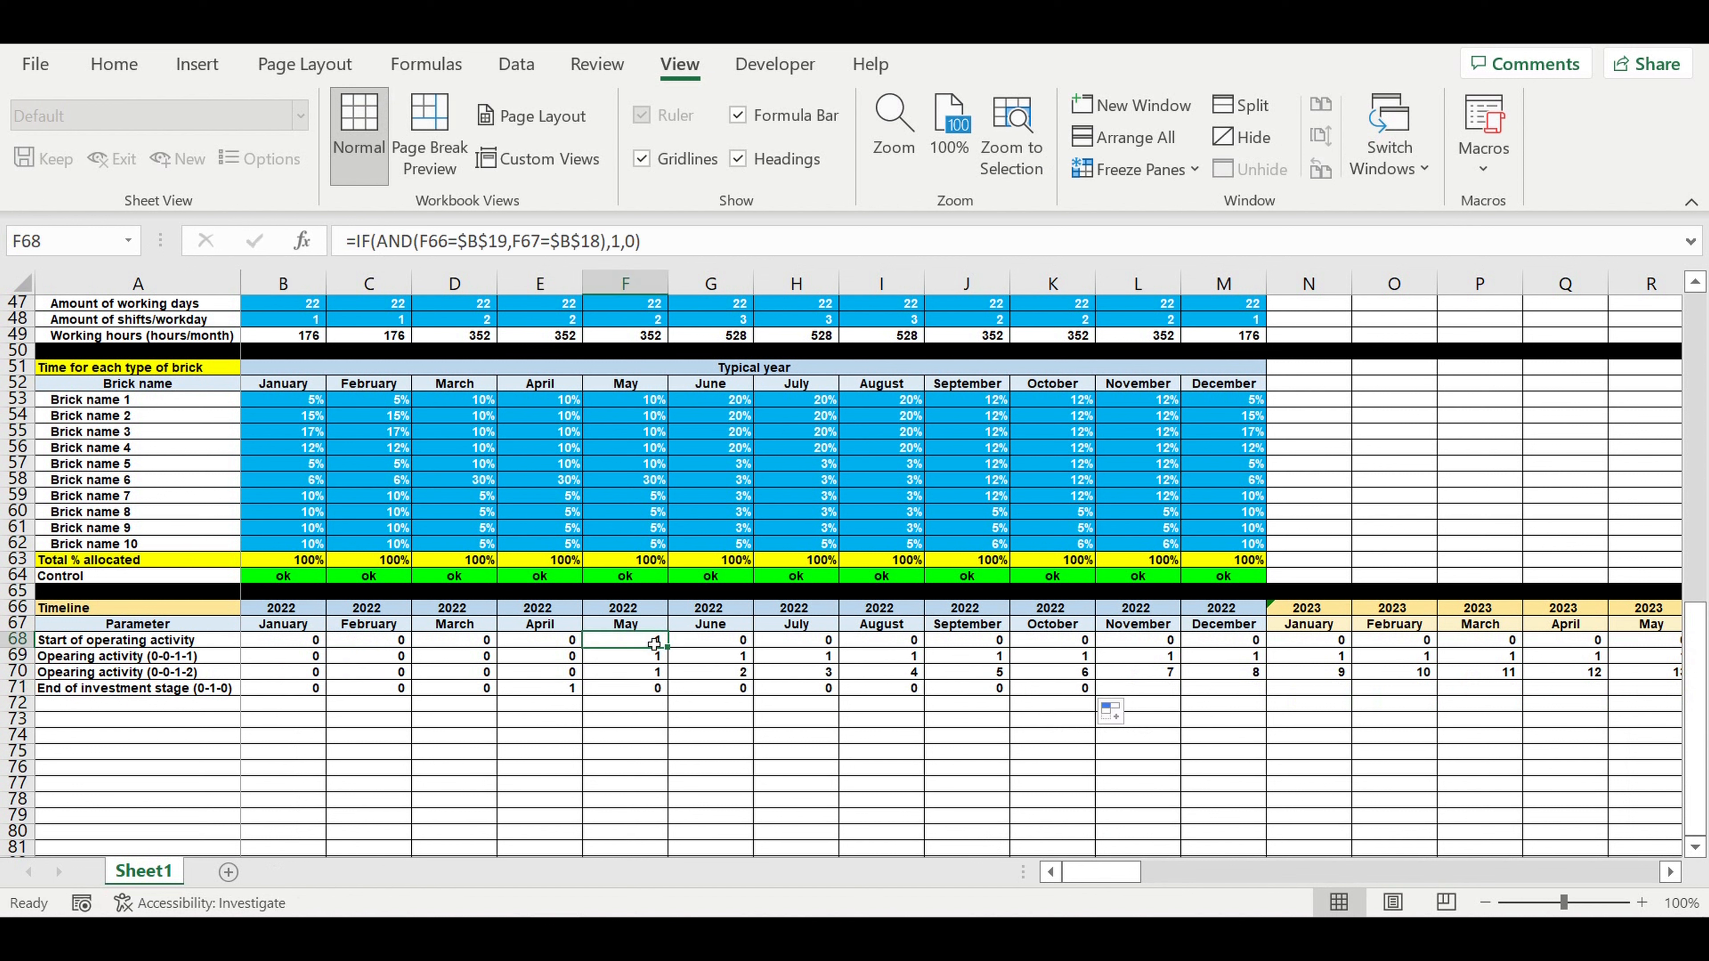
left_click(563, 694)
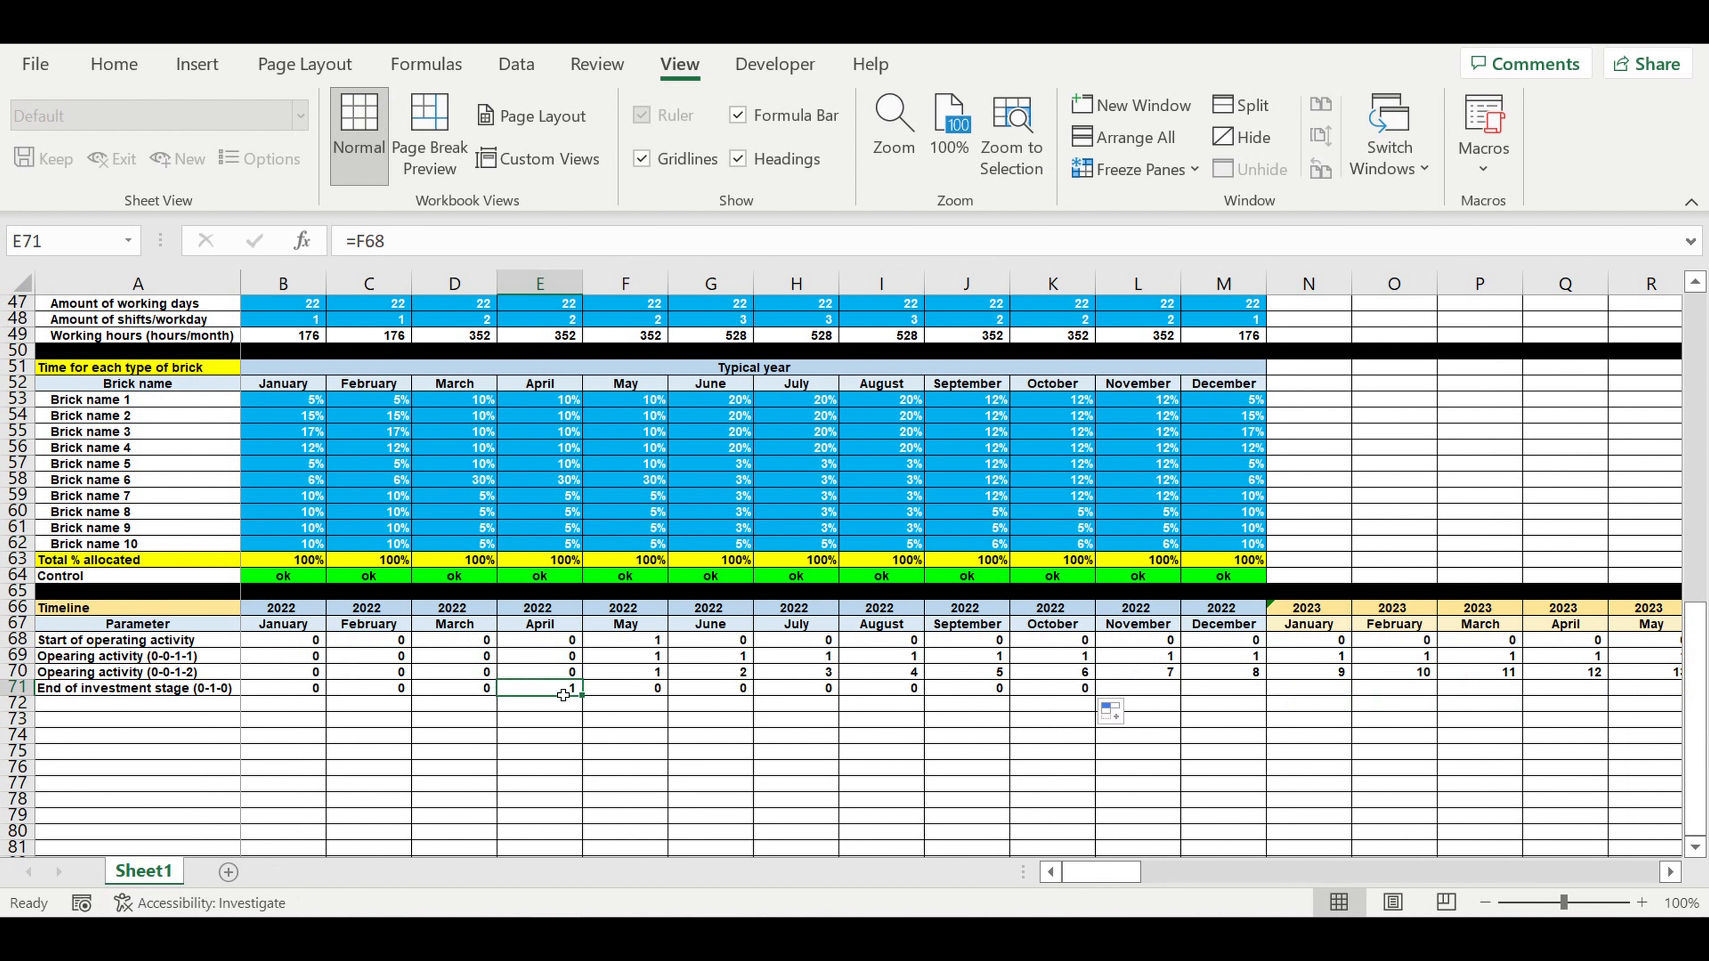
left_click_drag(581, 696, 1339, 694)
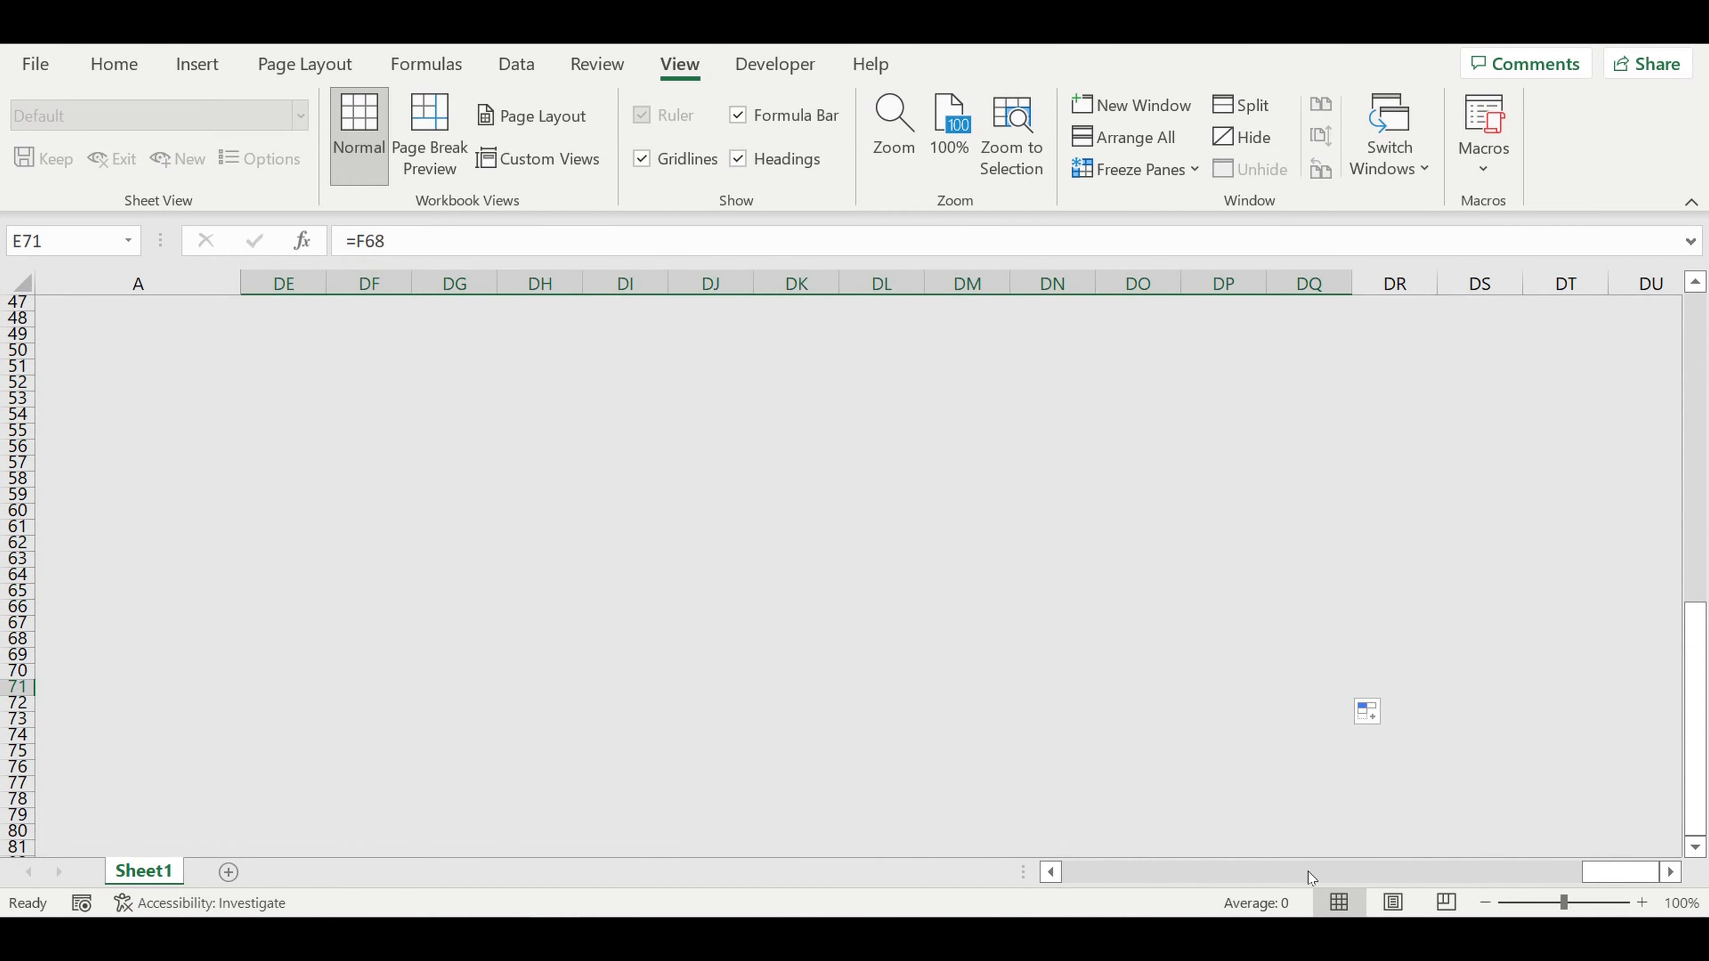
left_click_drag(1608, 877, 890, 843)
left_click(457, 722)
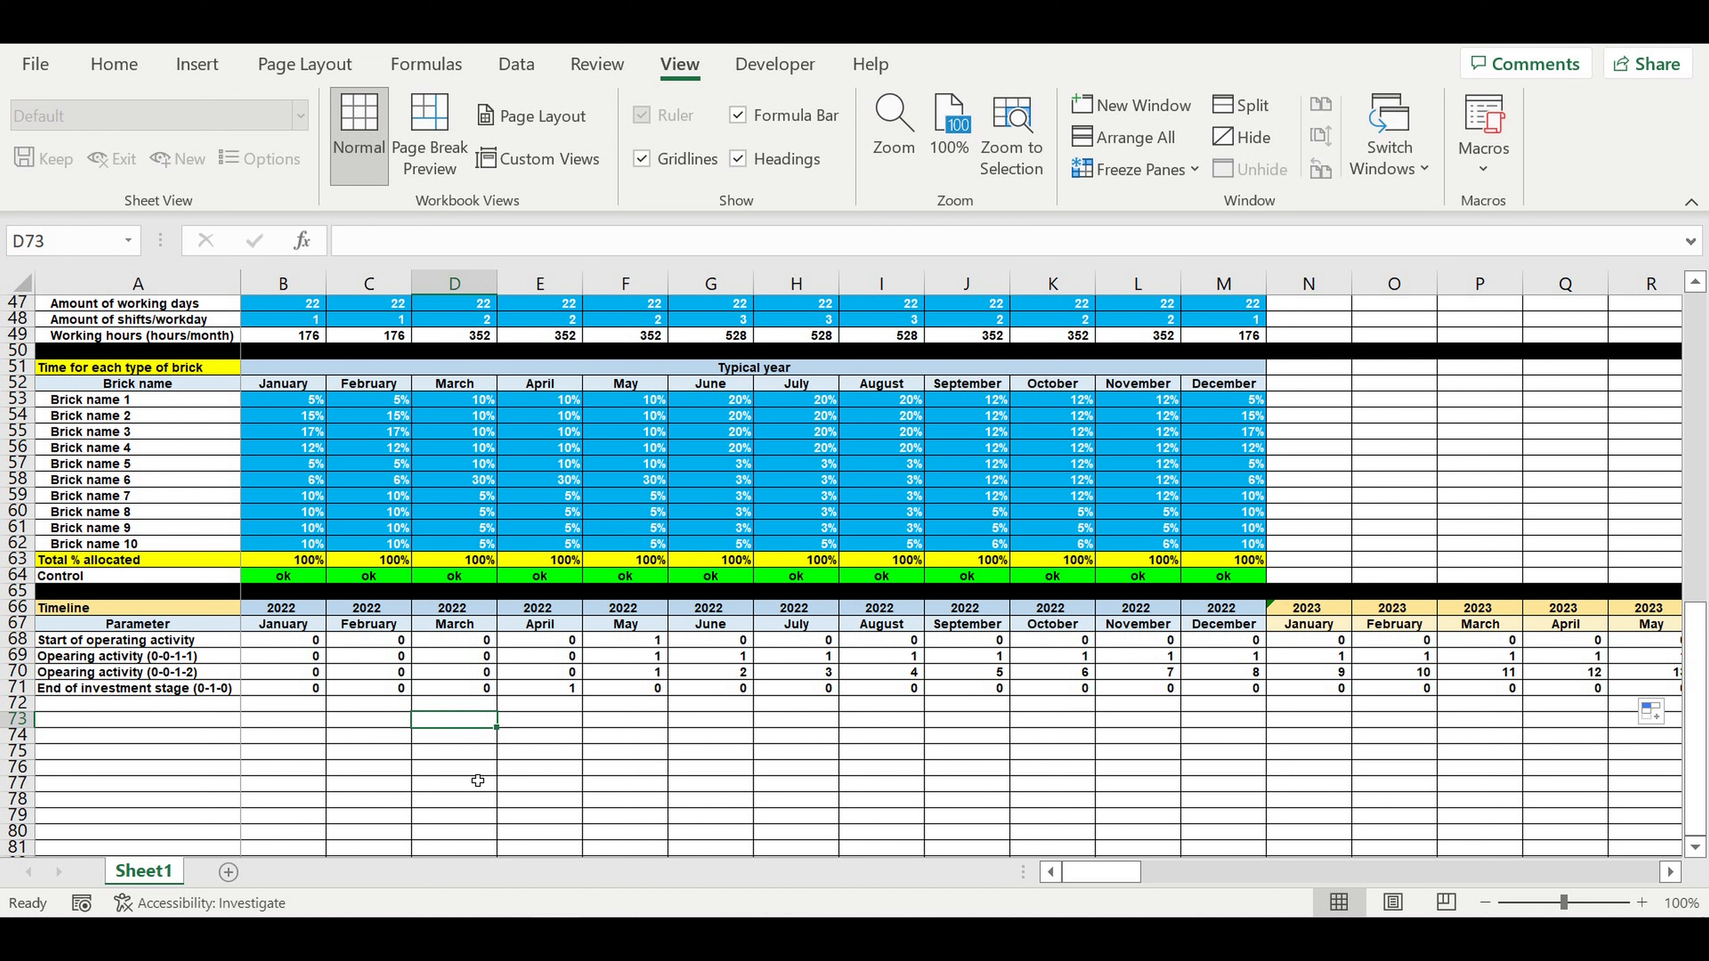
Compare the April 2022 end-of-investment flag in E71 with the operating rows from May 2022 onward
left_click(564, 690)
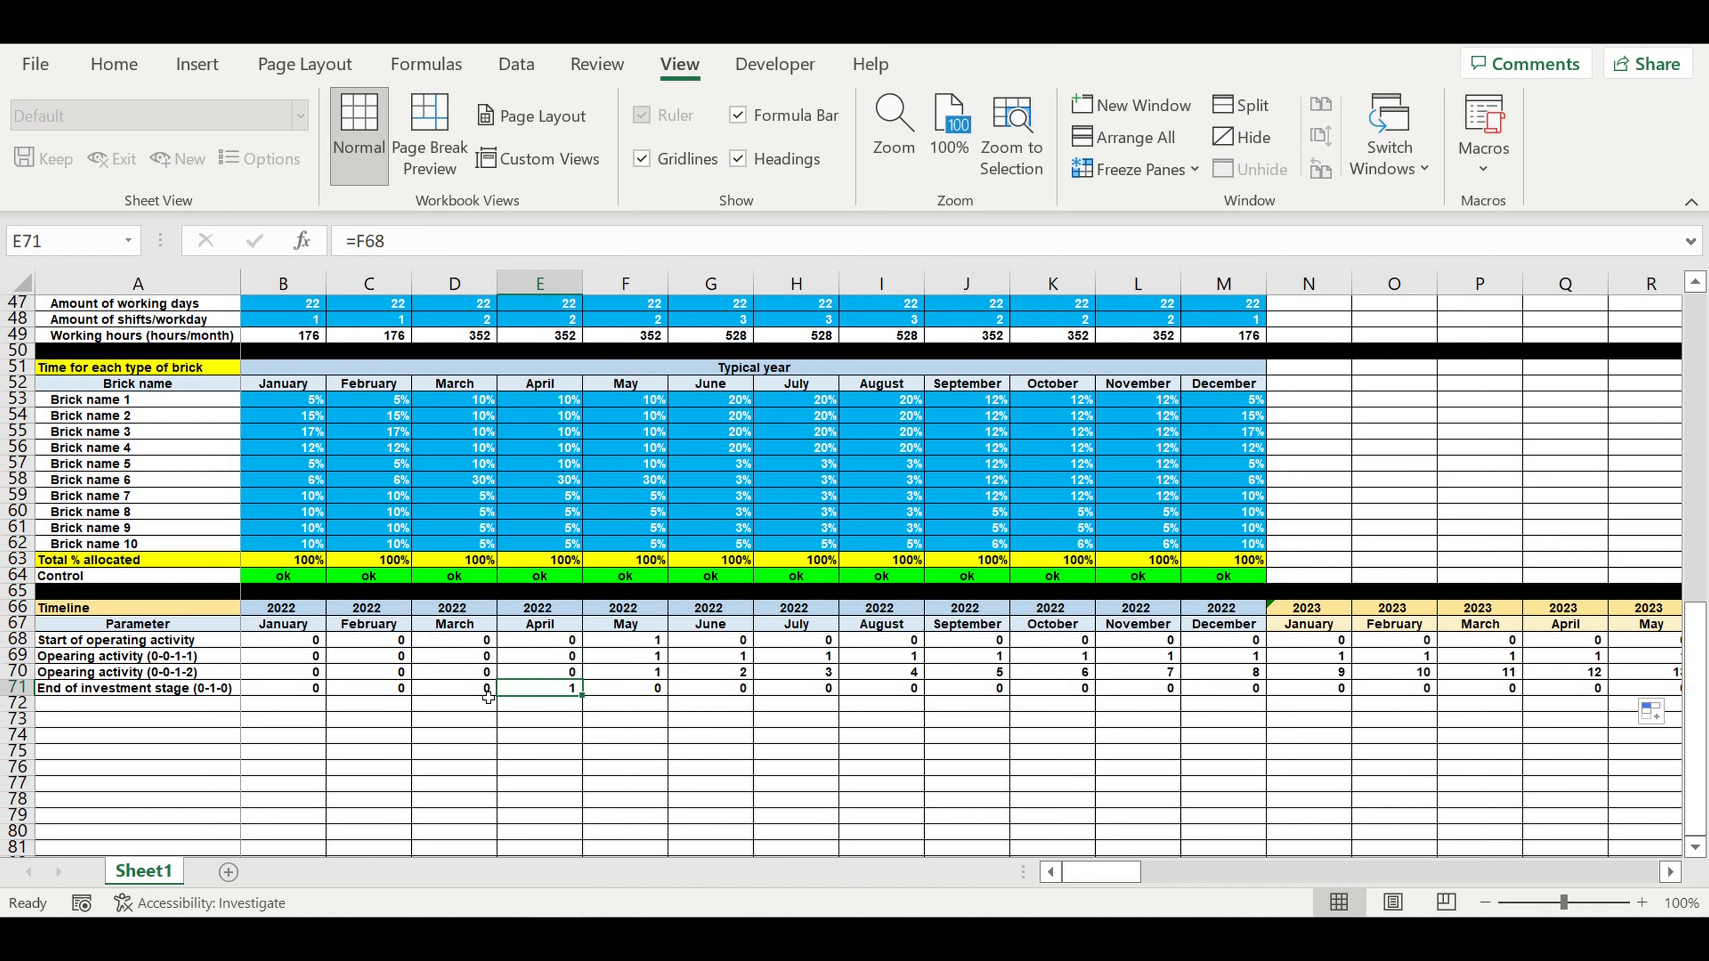
left_click_drag(643, 645, 1346, 707)
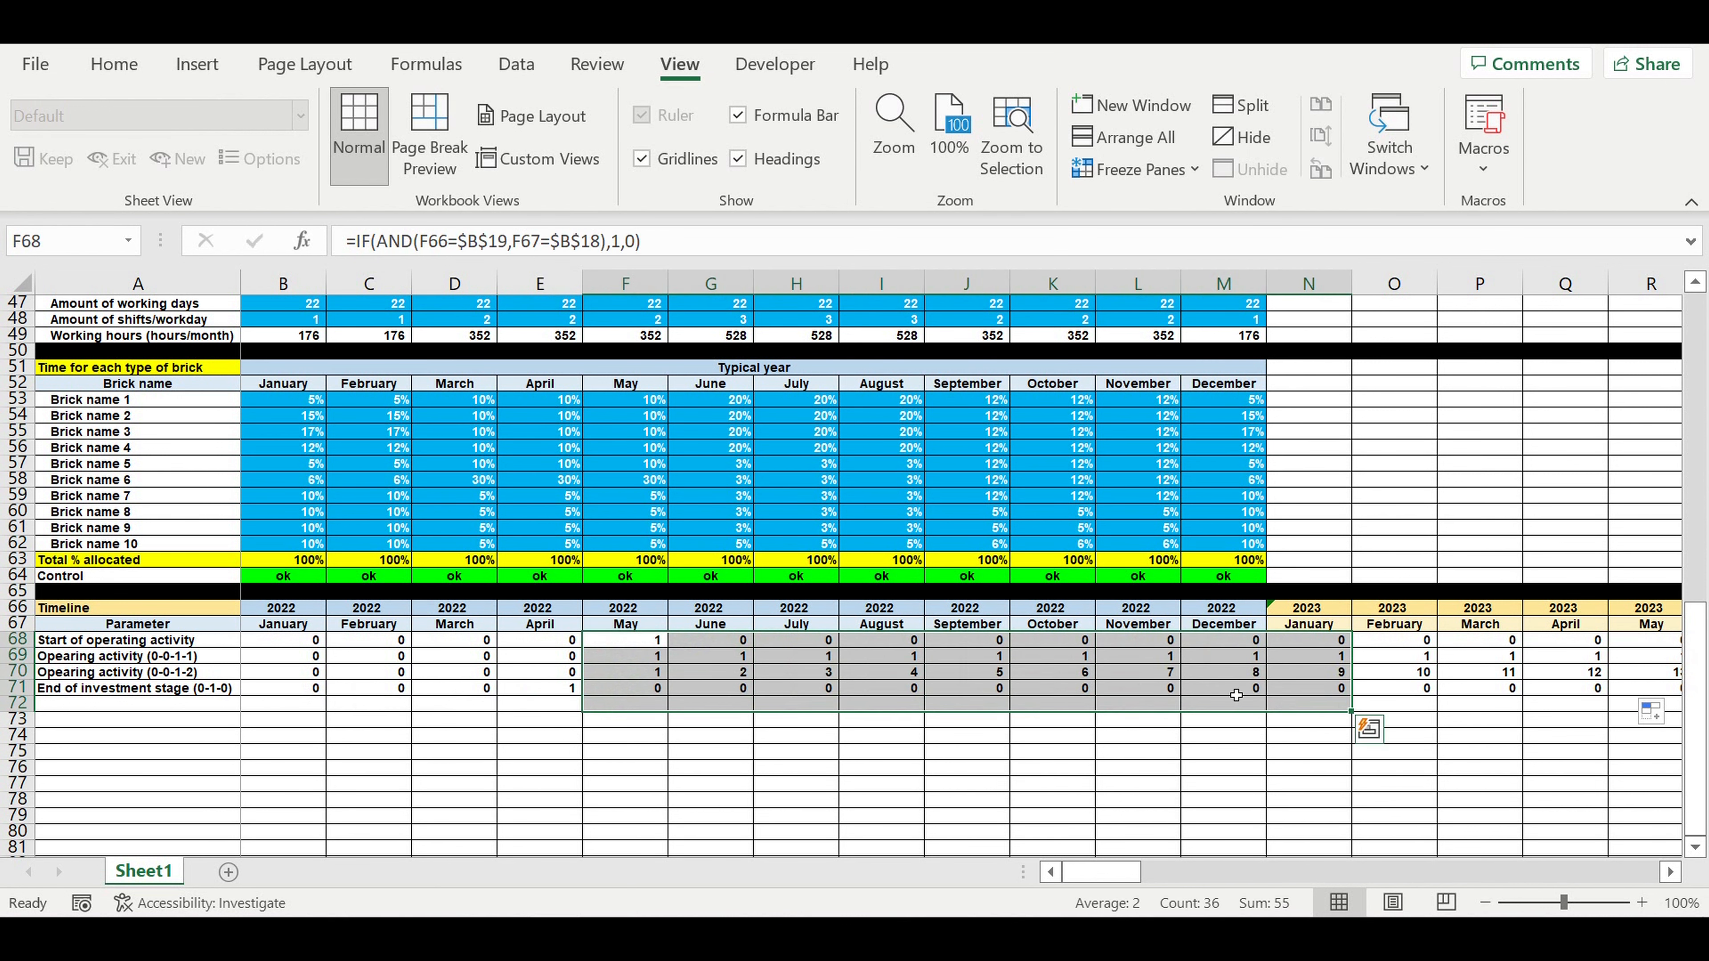
left_click(556, 696)
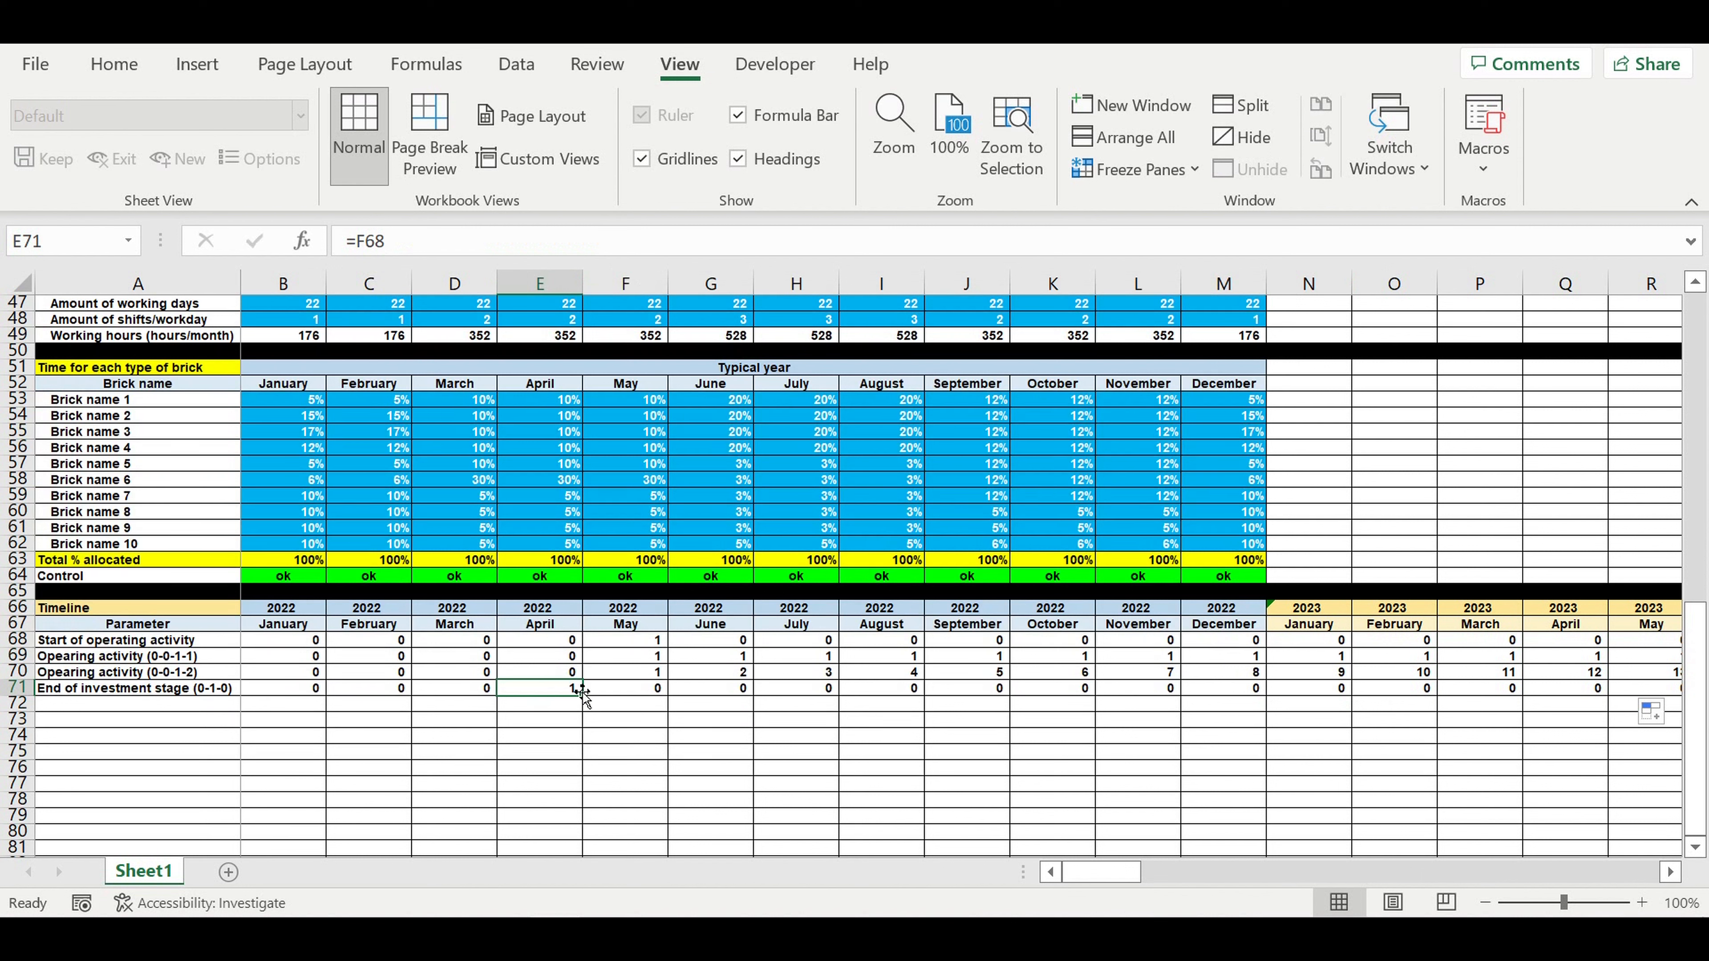
left_click_drag(644, 646, 970, 689)
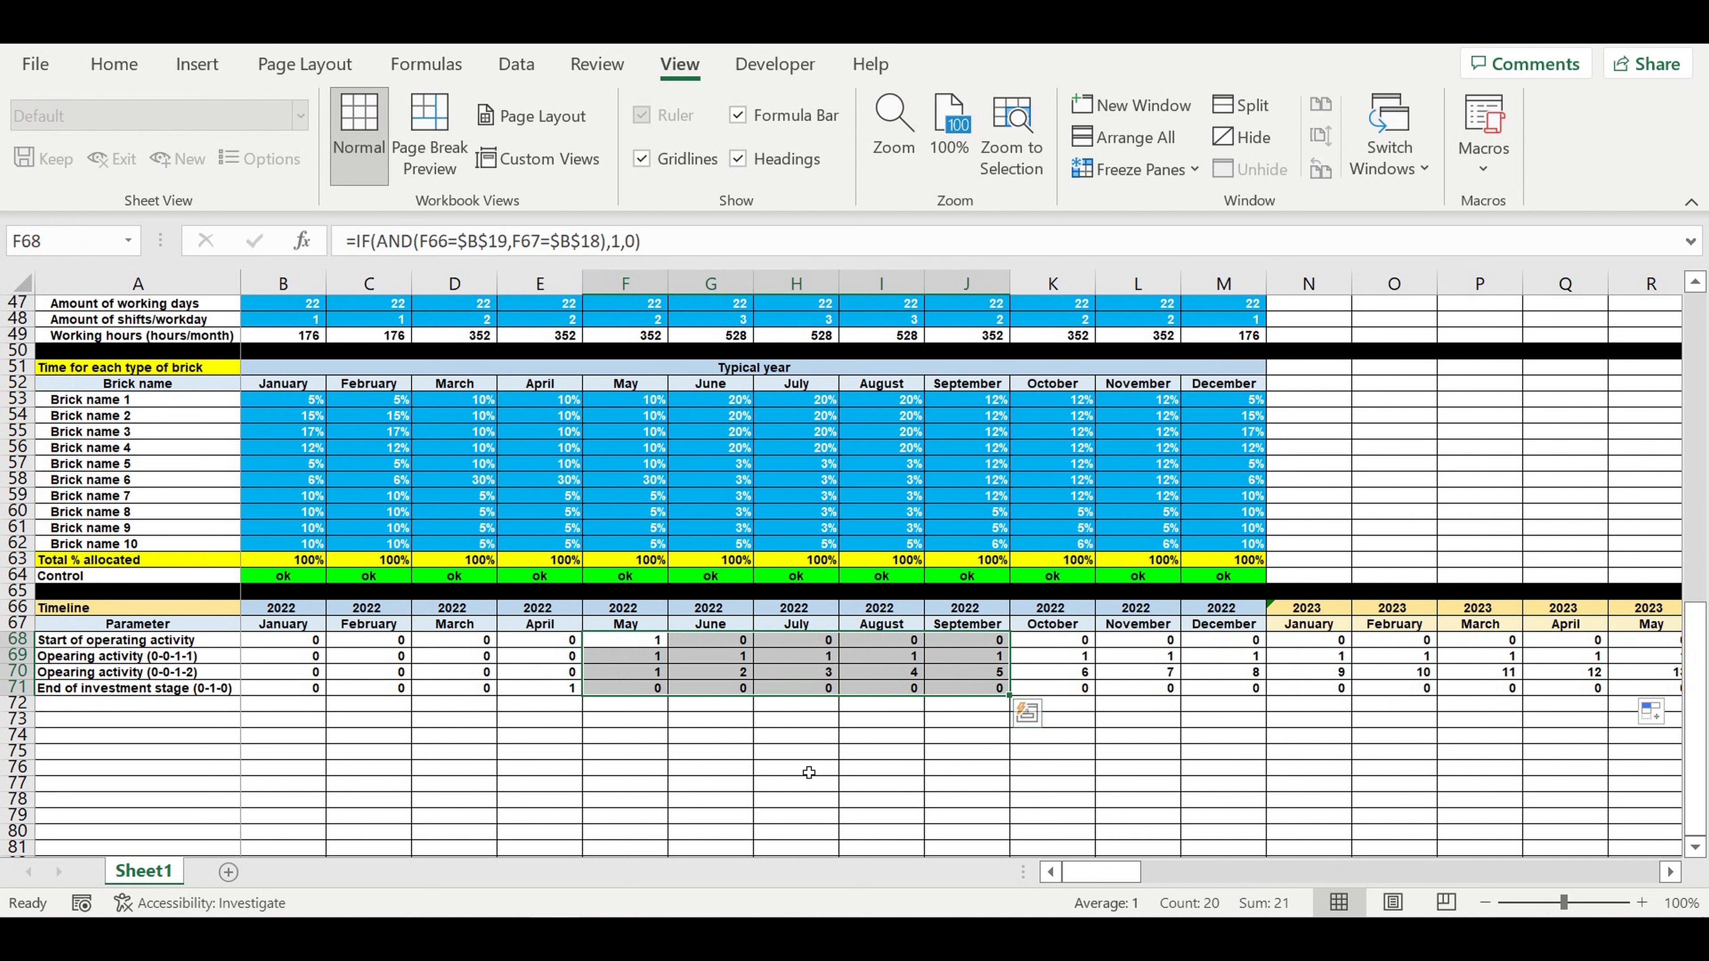
left_click(796, 767)
Enter =DQ71 in DQ72 for December 2031
left_click_drag(1103, 883, 1643, 867)
left_click(1576, 707)
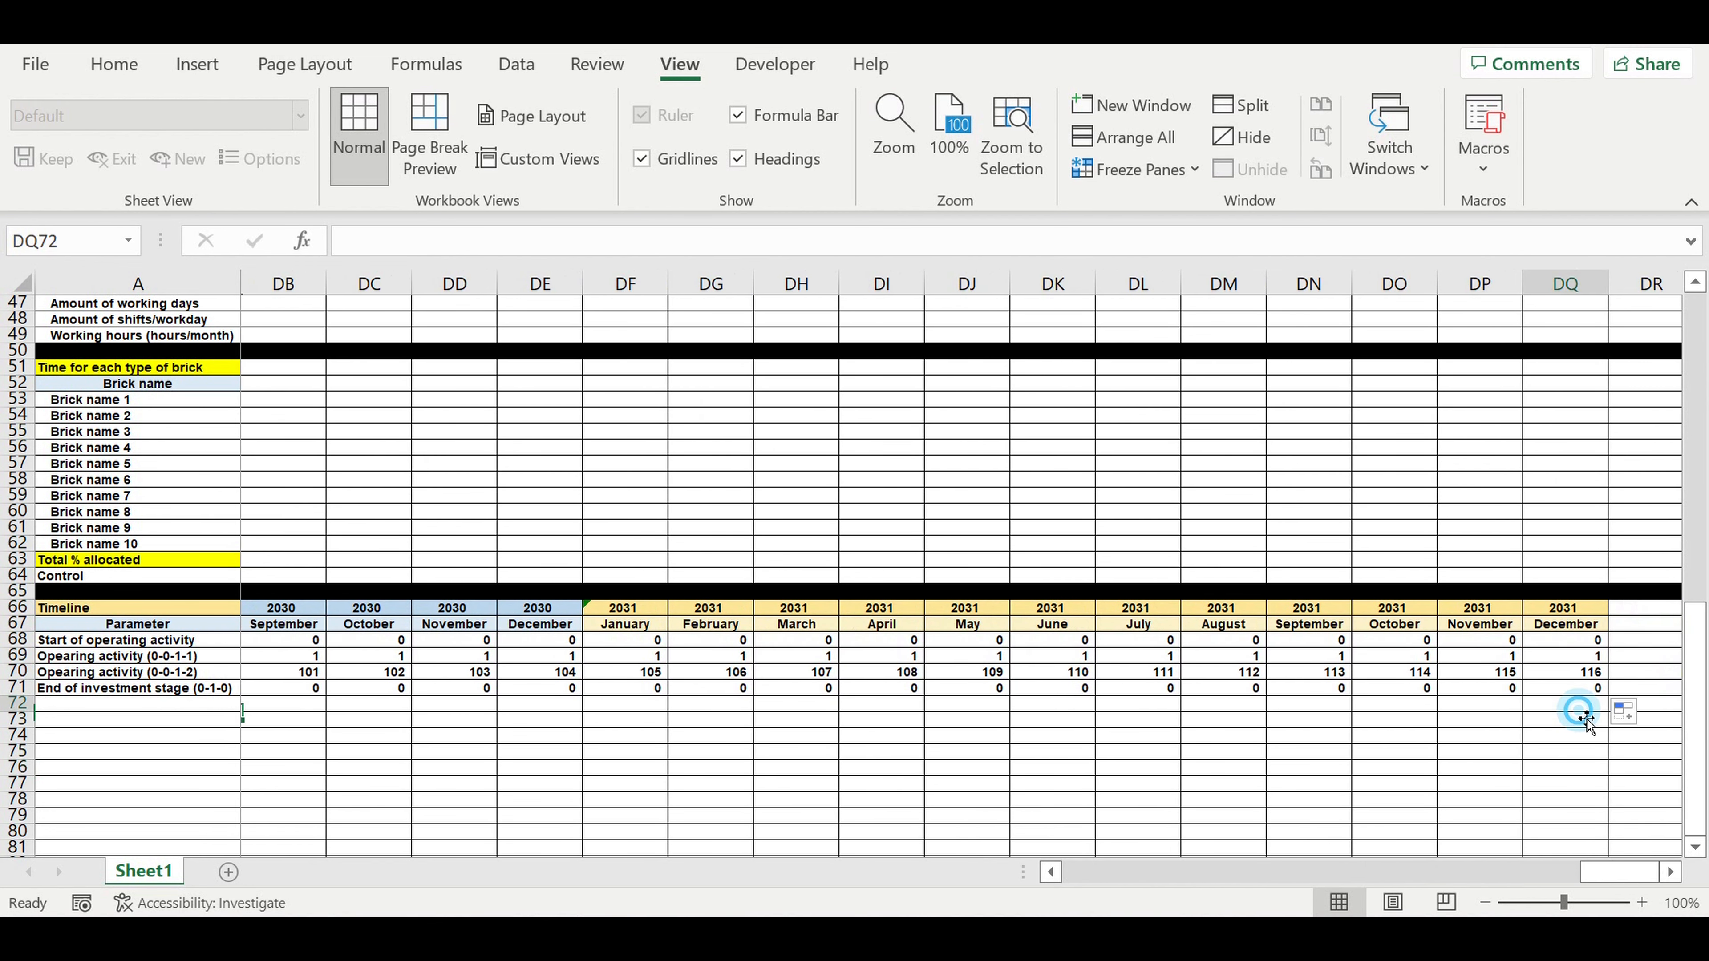
type("=")
left_click(1580, 693)
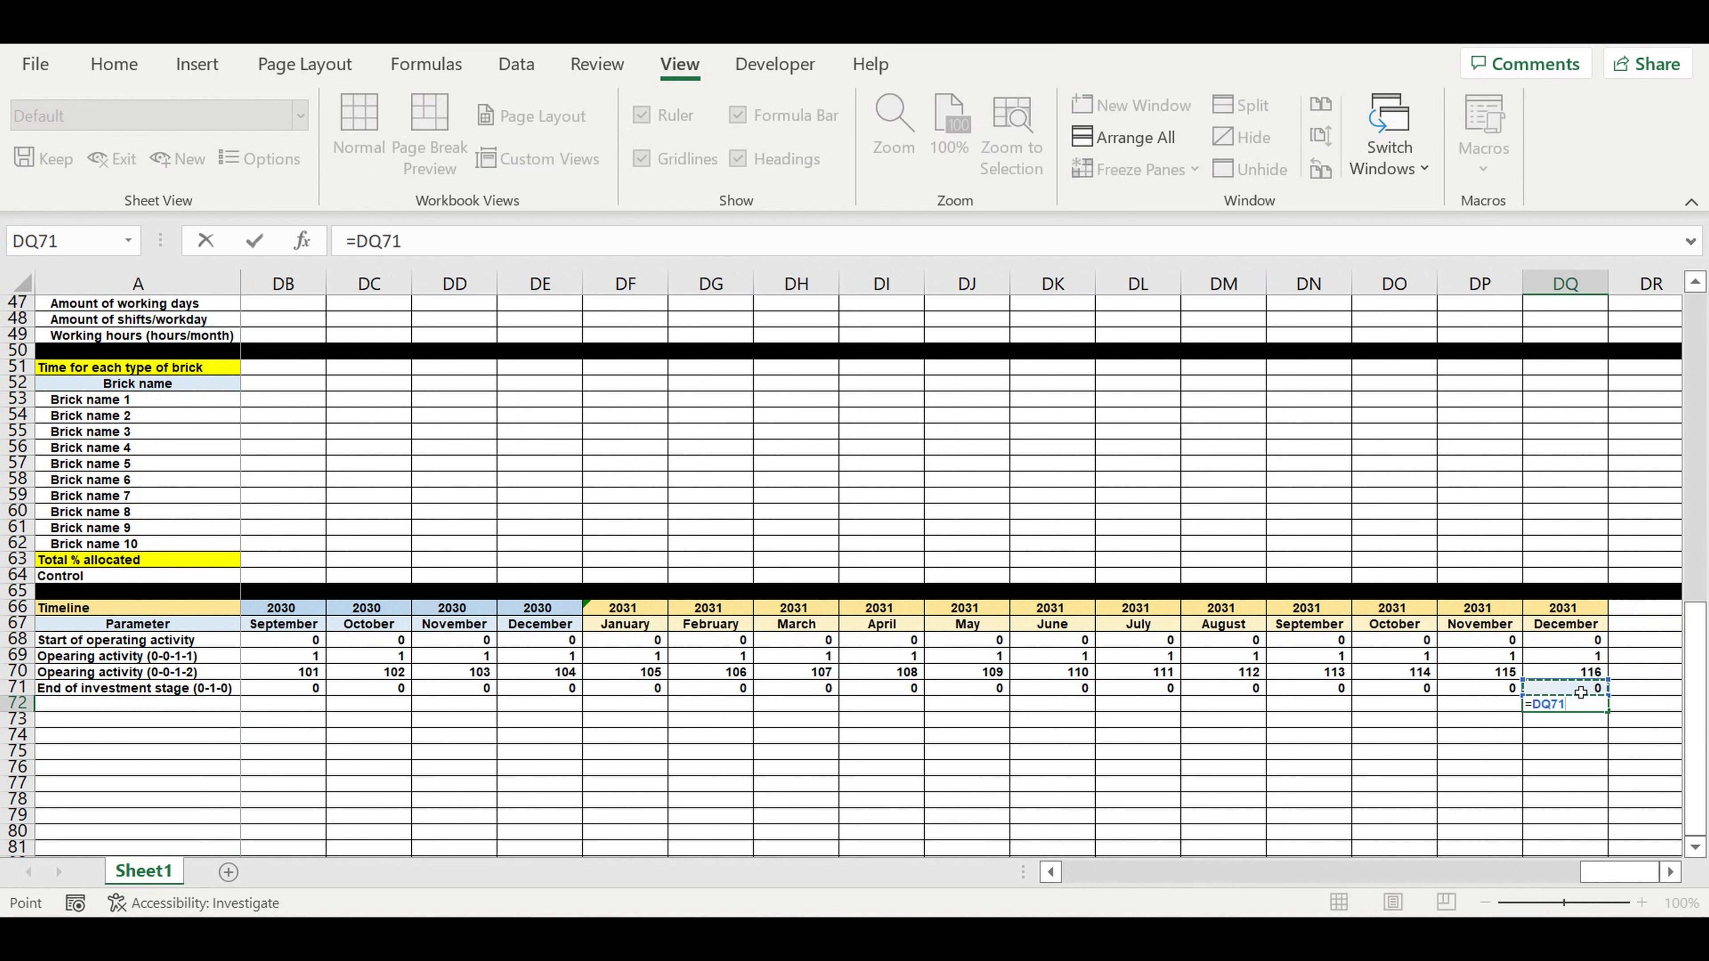
key("Return")
Start the November 2031 investment-stage formula in DP72 with =IF(AND(DQ72=0,DP71=0),0, as its first condition and result
left_click(1501, 705)
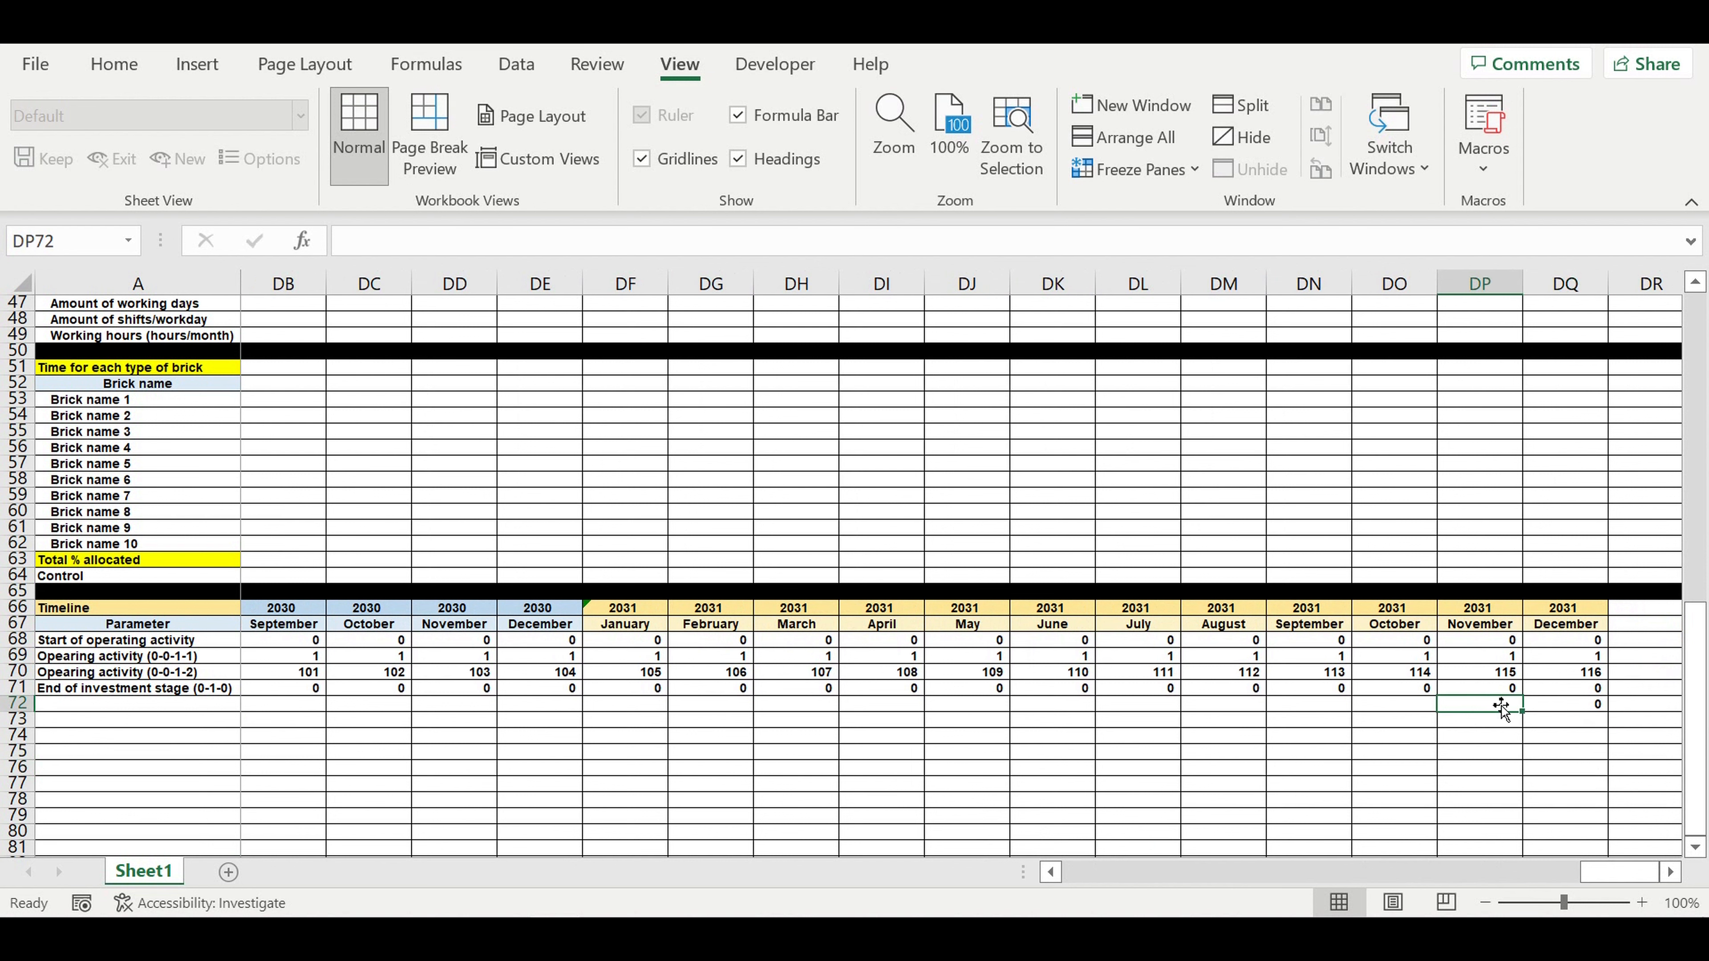
type("=if(")
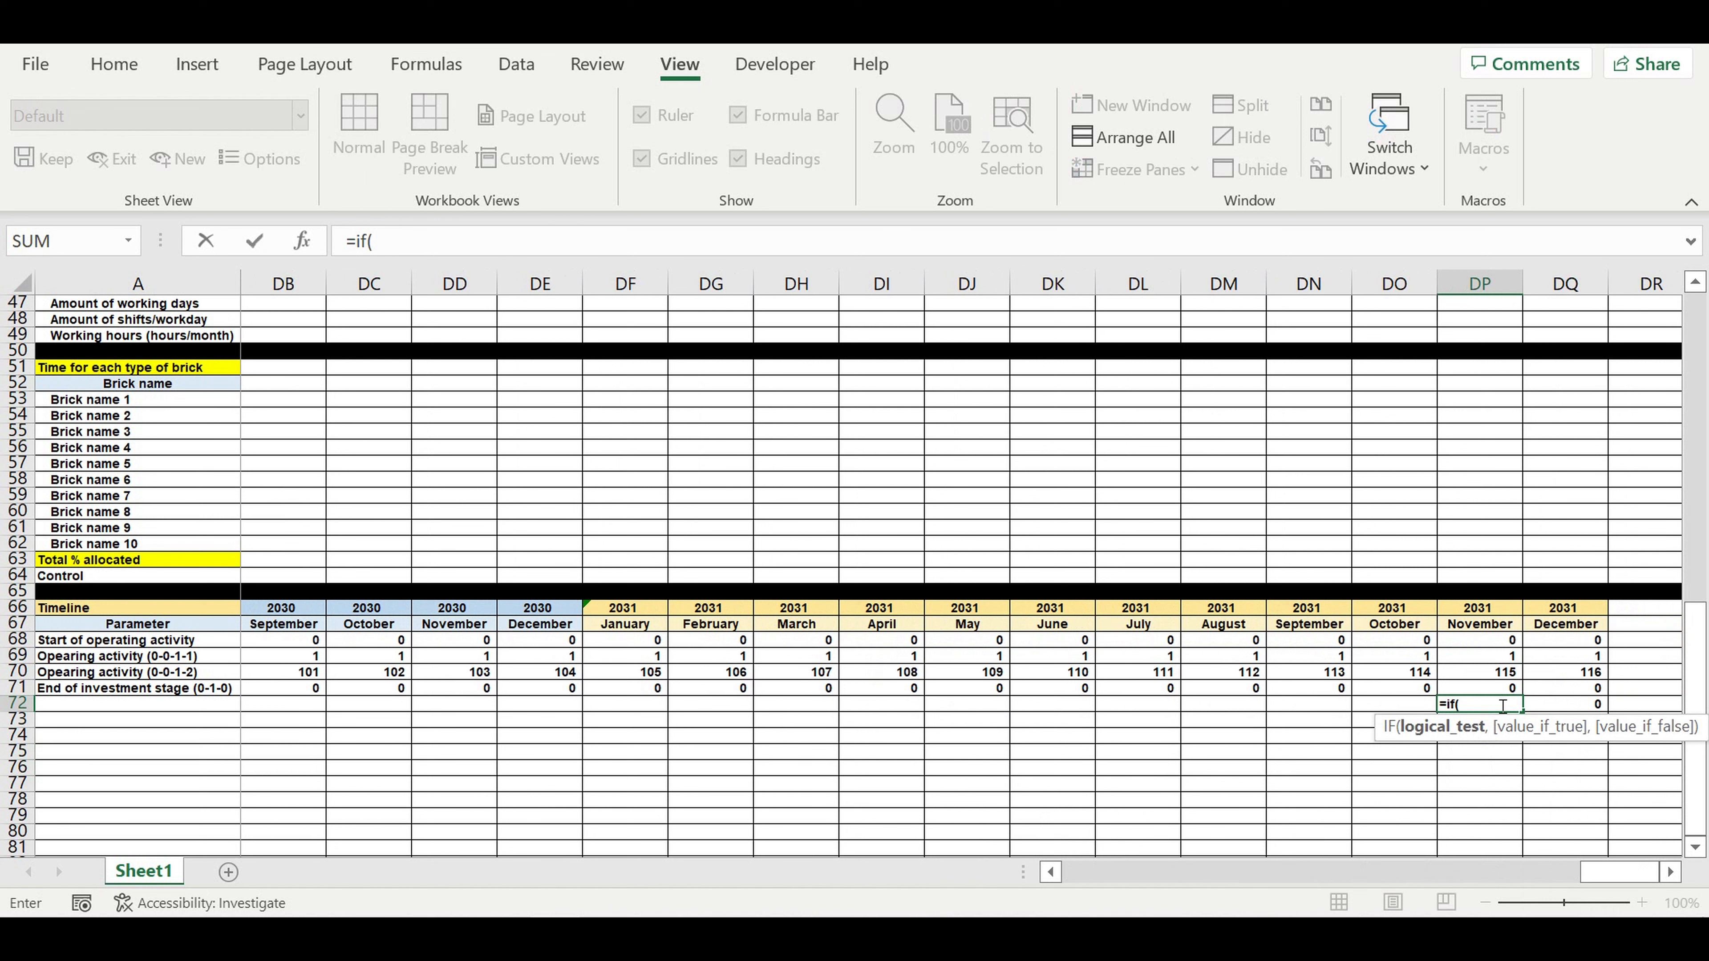
type("and(")
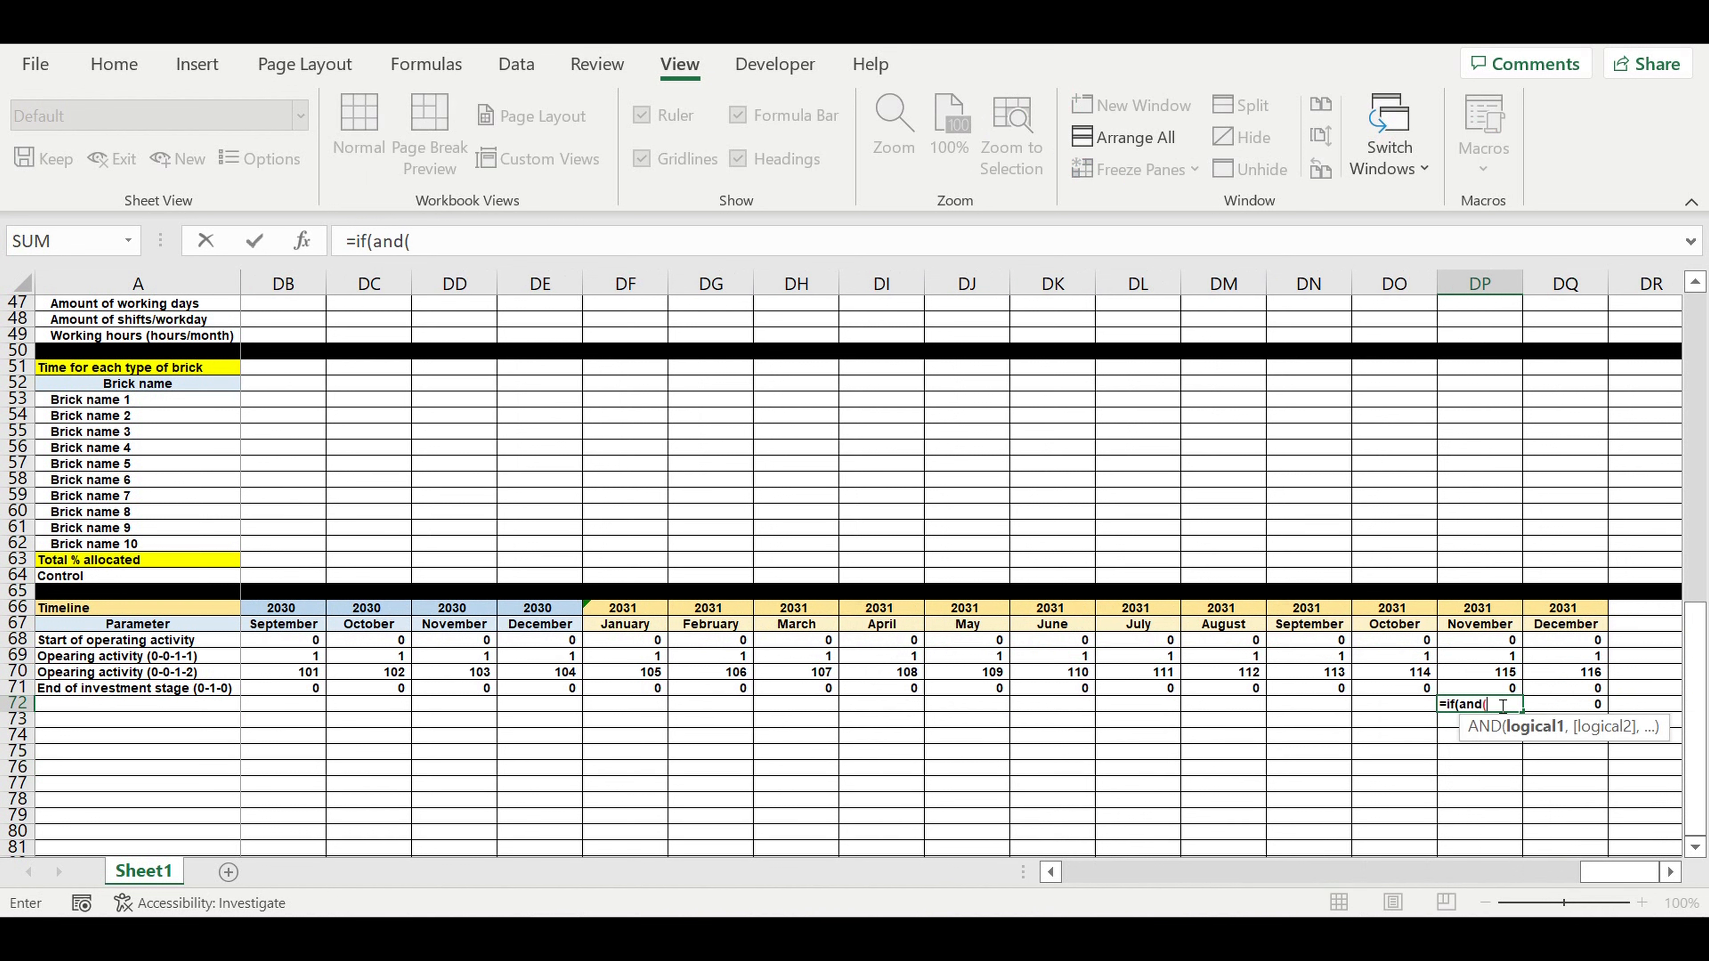
left_click(1572, 710)
type("=0,")
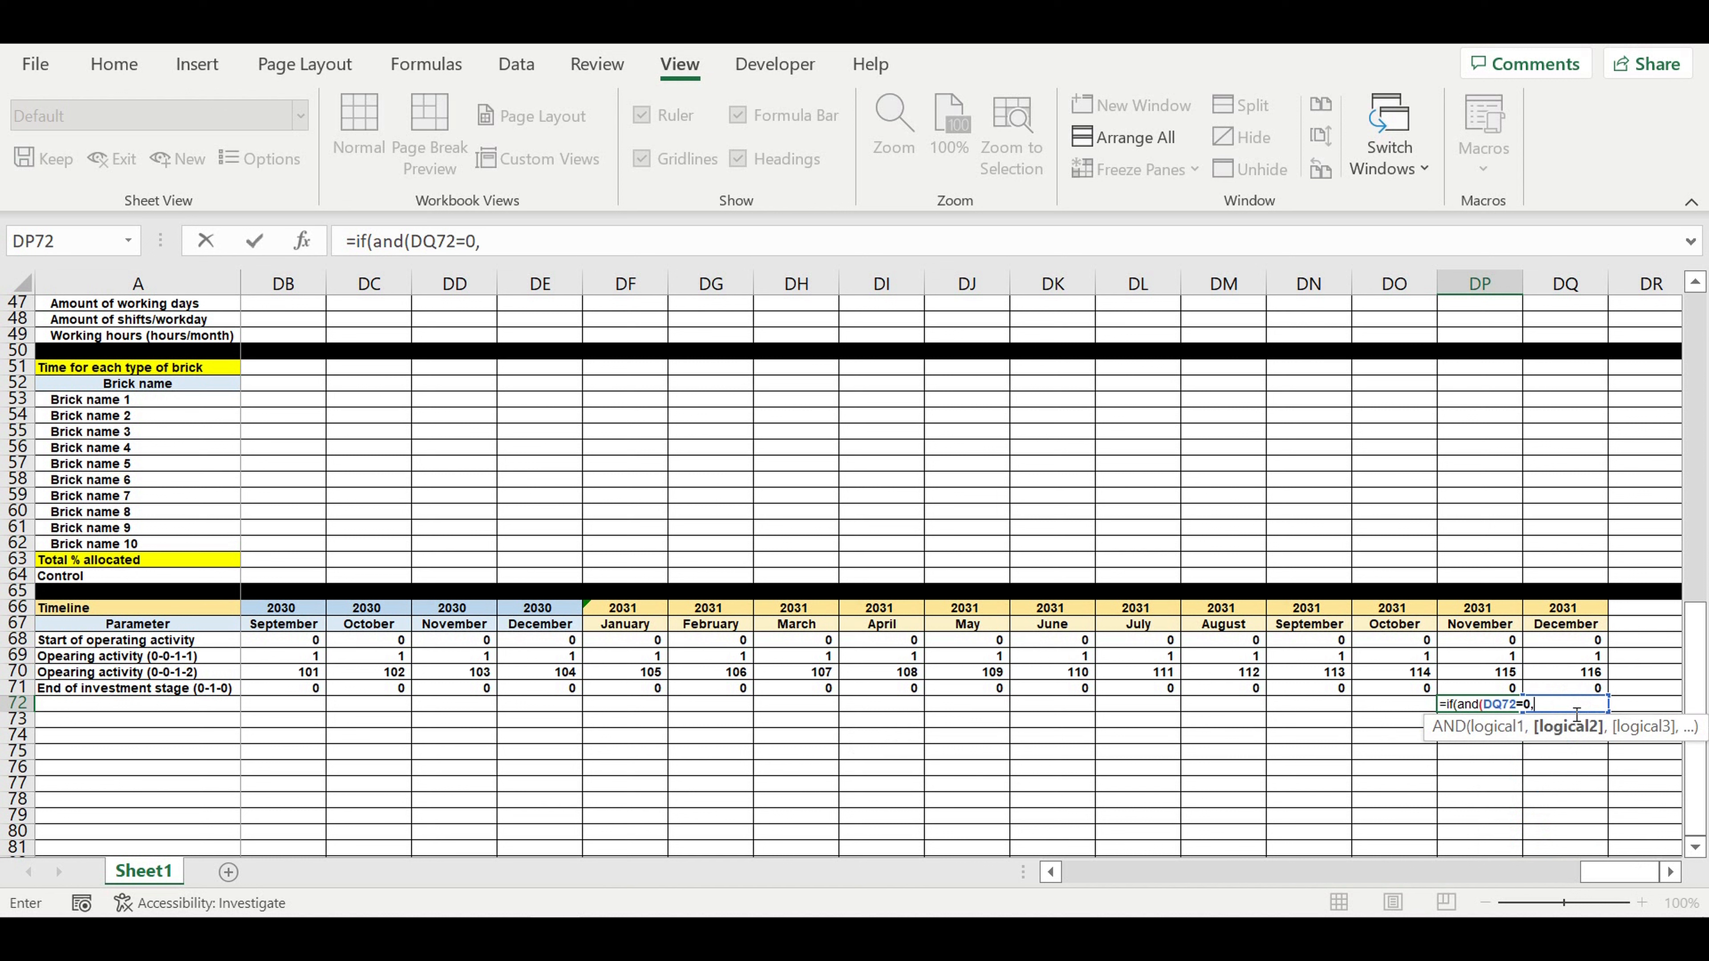
left_click(1483, 690)
type("=")
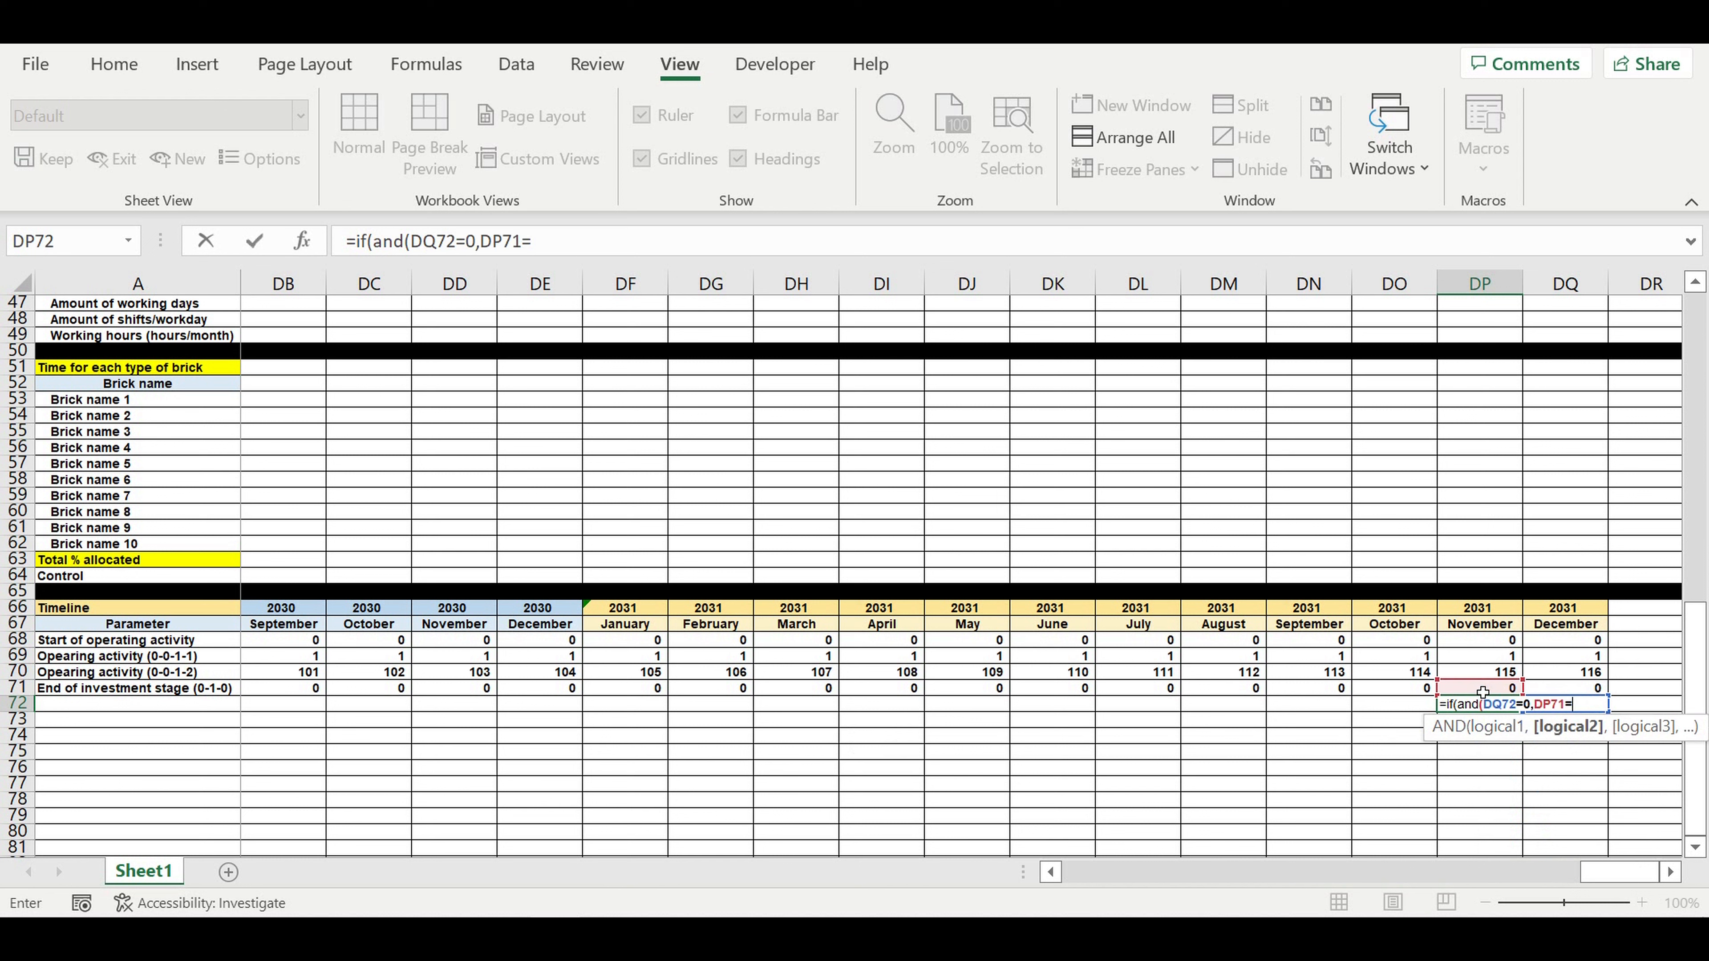
type("0),0")
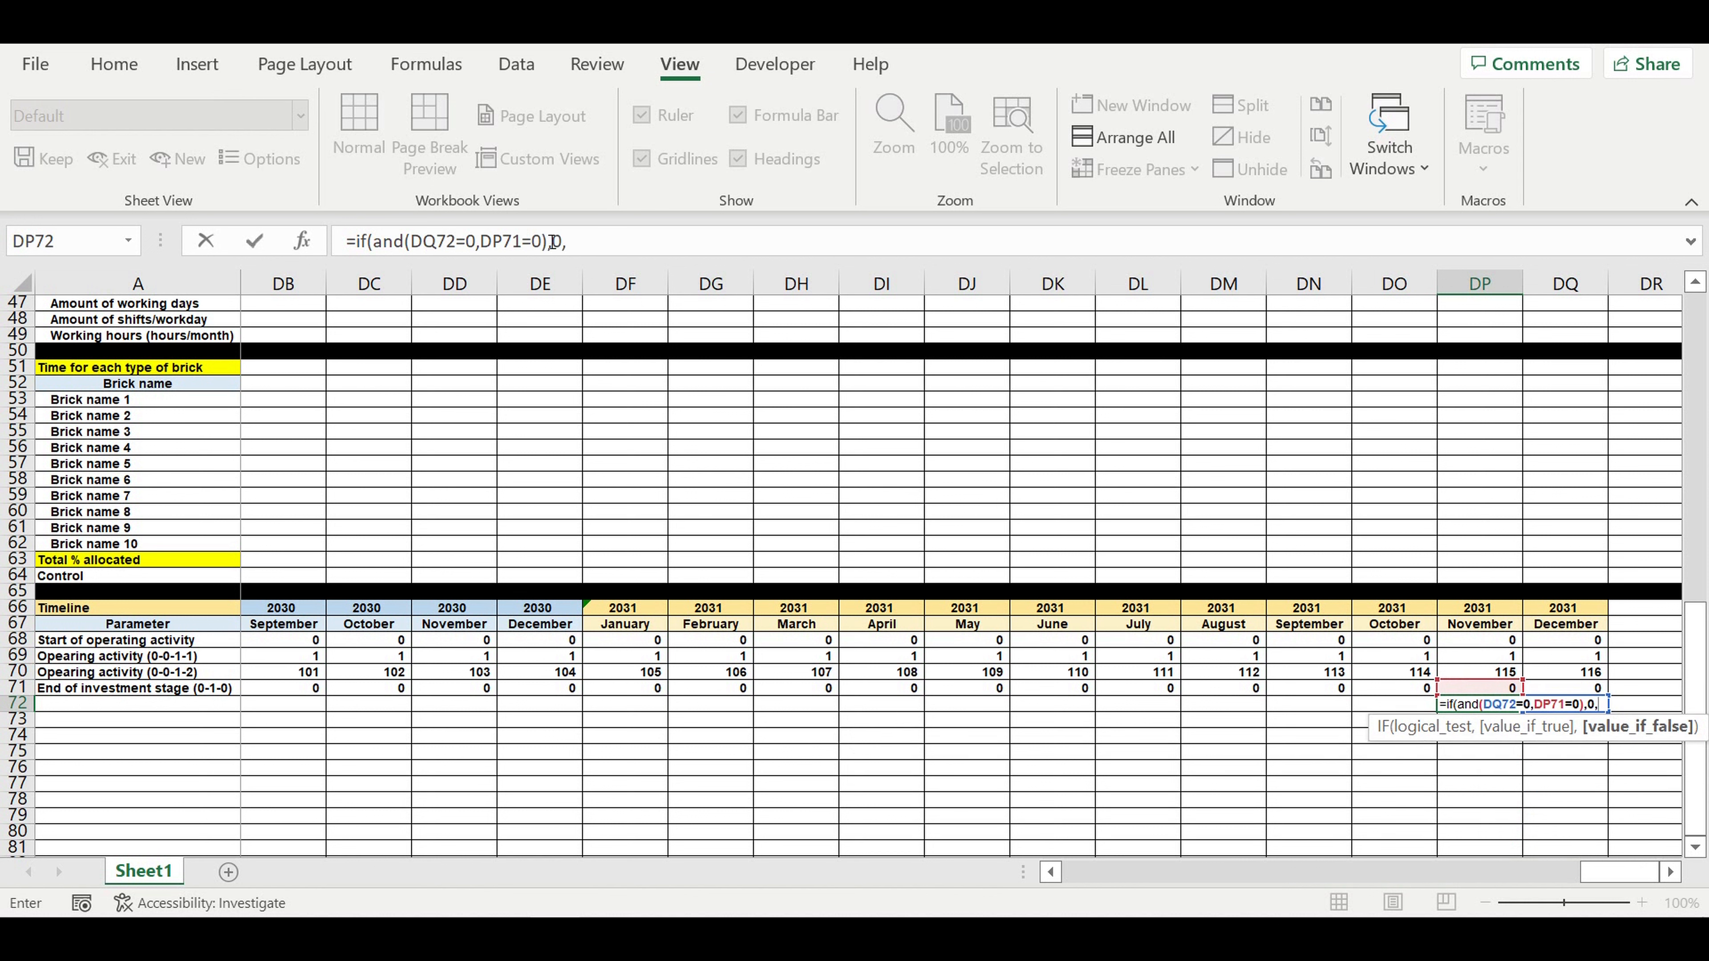
left_click(573, 241)
type(",")
Add a nested IF to the DP72 formula that returns 1 when DQ72=0 and DP71>0
left_click_drag(567, 241, 357, 242)
key("ctrl+c")
left_click(582, 244)
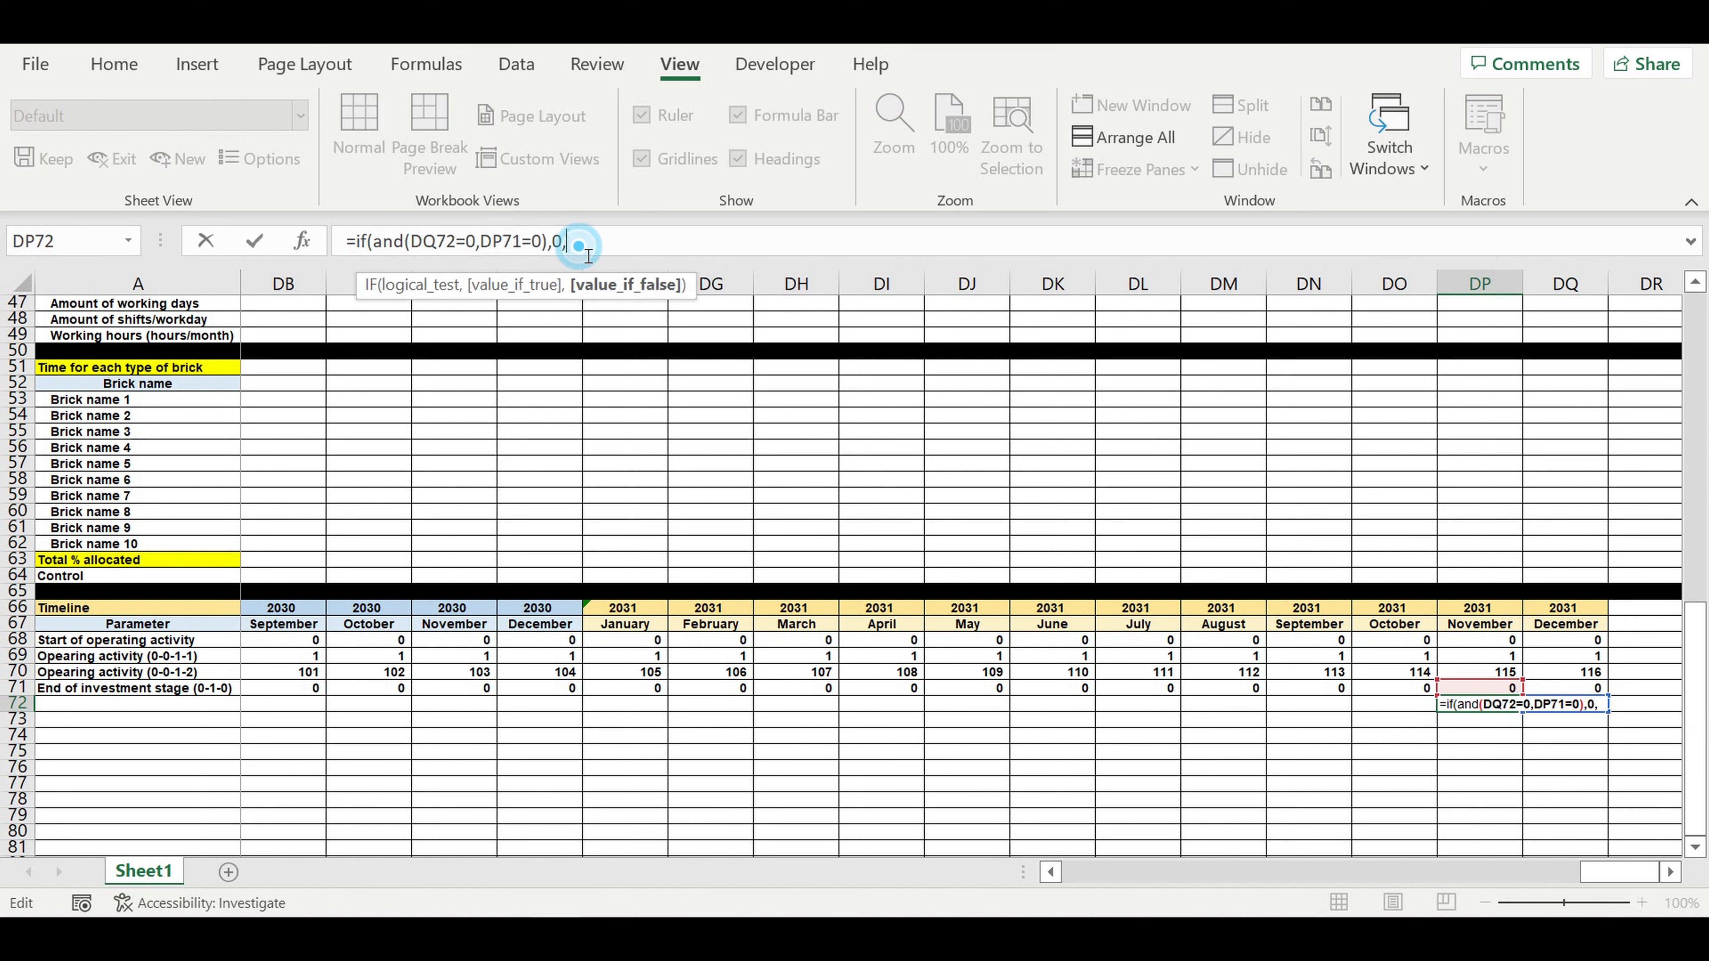
key("ctrl+v")
left_click(739, 242)
type(">")
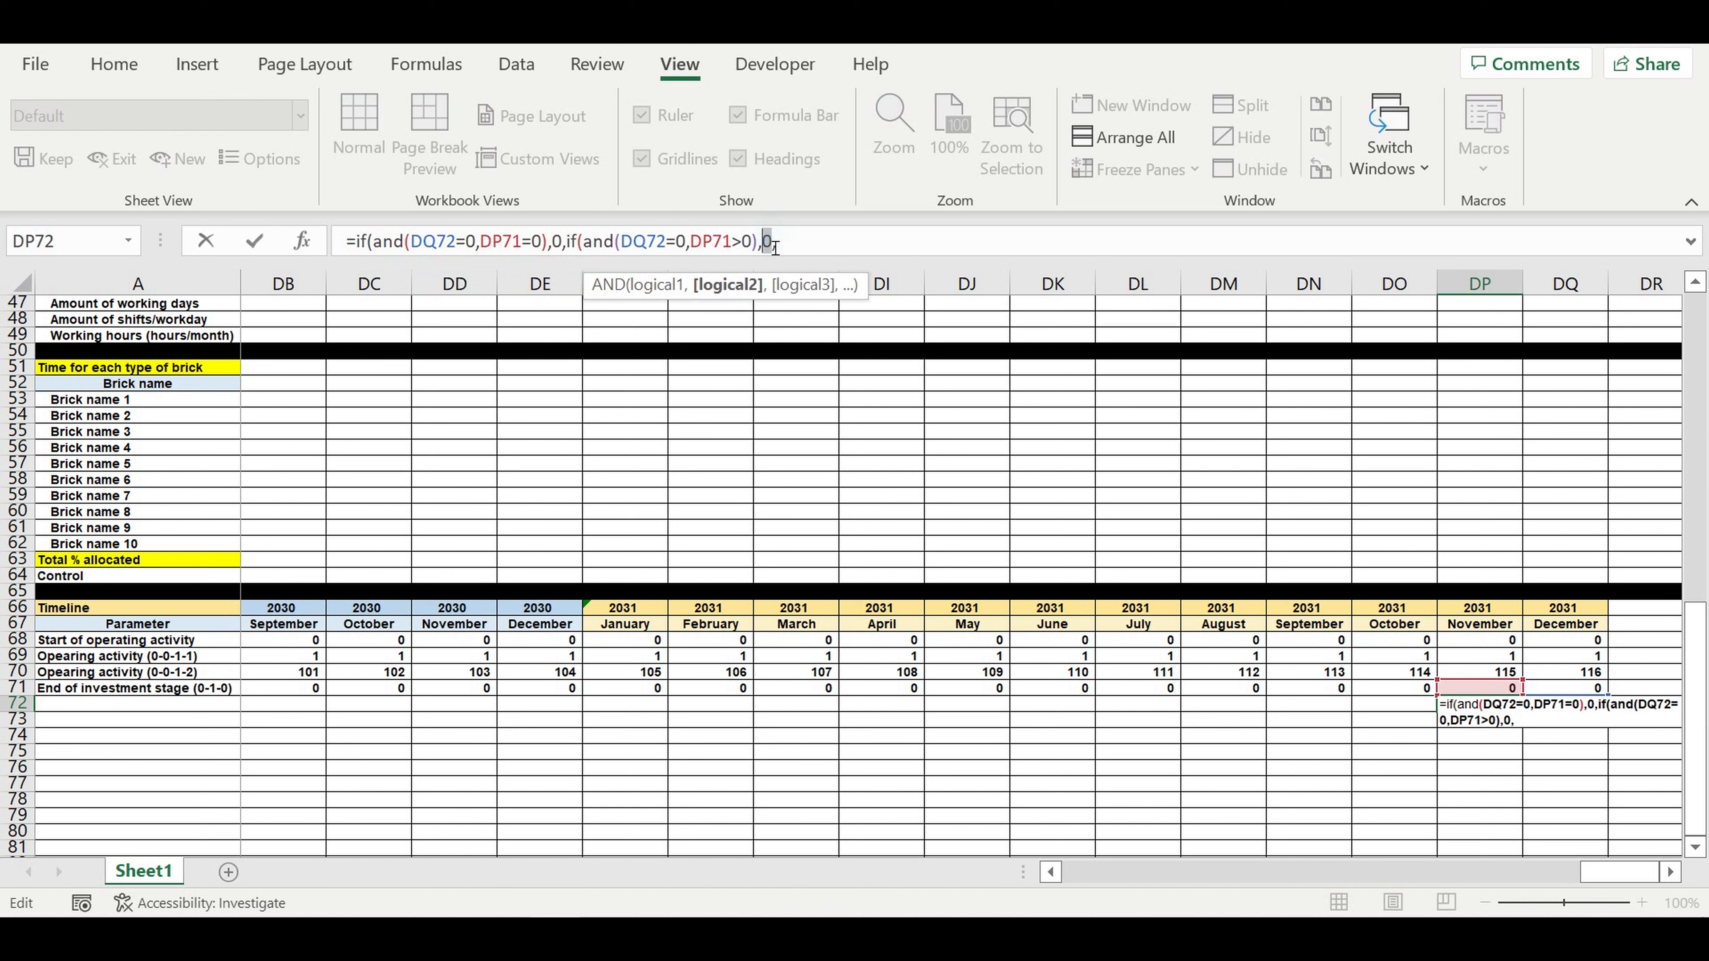
double_click(768, 242)
type("1")
Complete the DP72 formula with DQ72+1 as the remaining result and enter it
left_click_drag(619, 241, 672, 242)
key("ctrl+c")
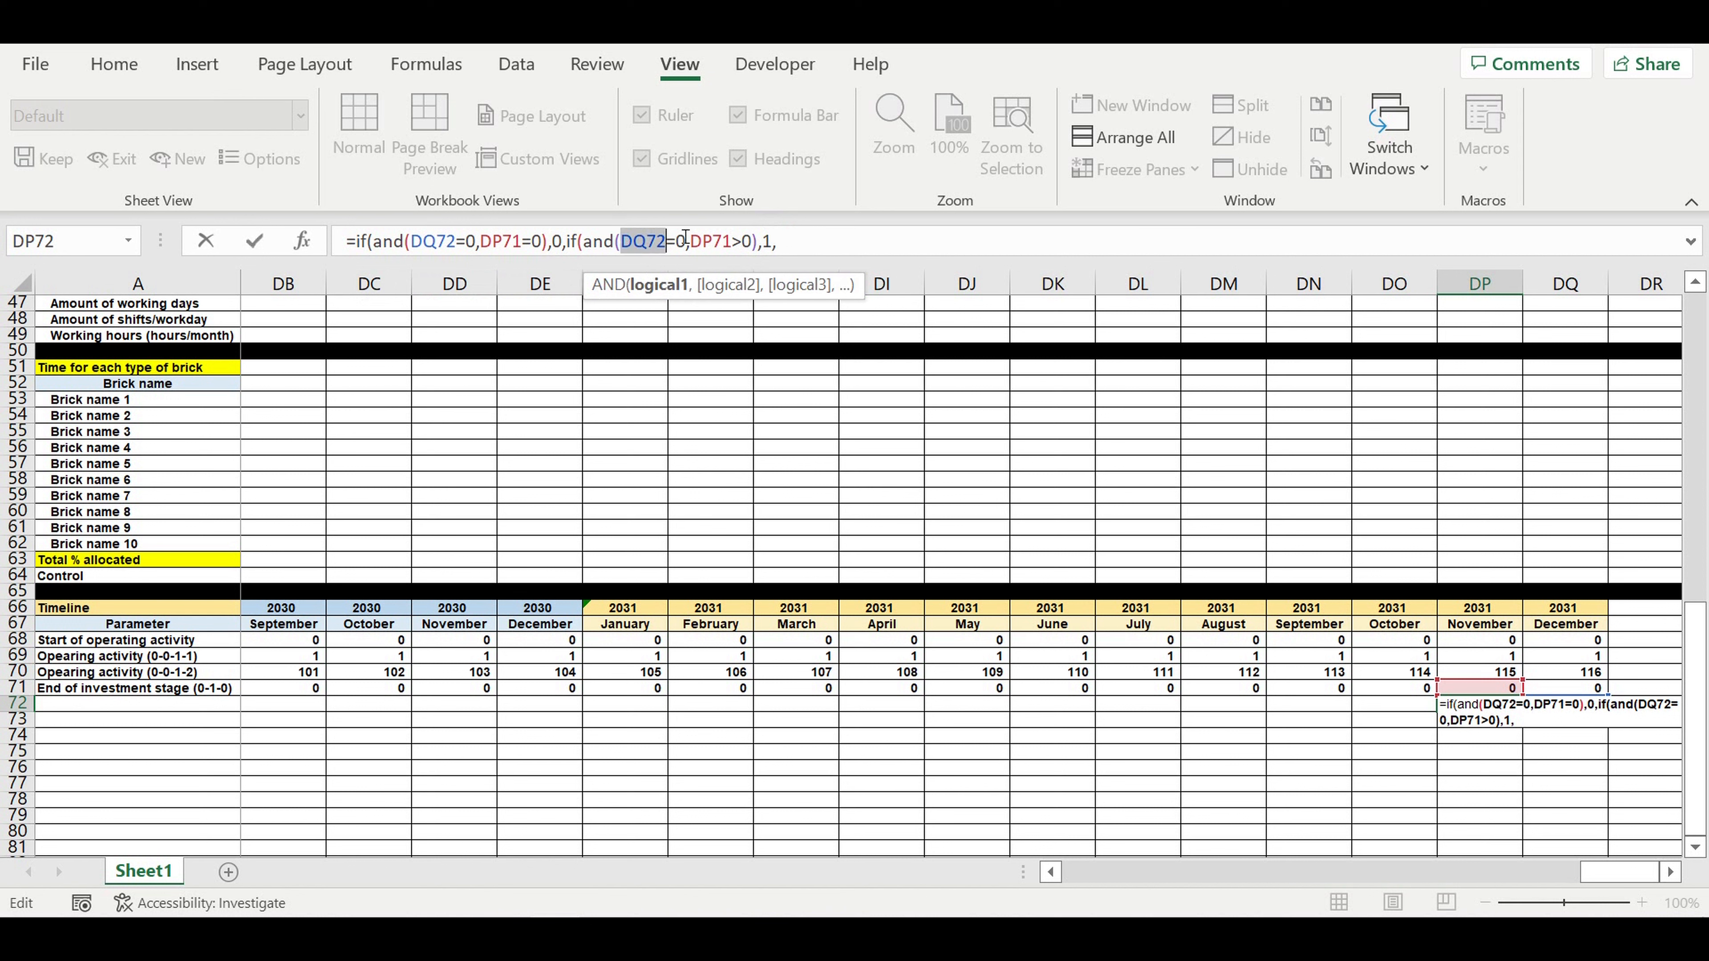
left_click(825, 247)
key("ctrl+v")
type("+1)")
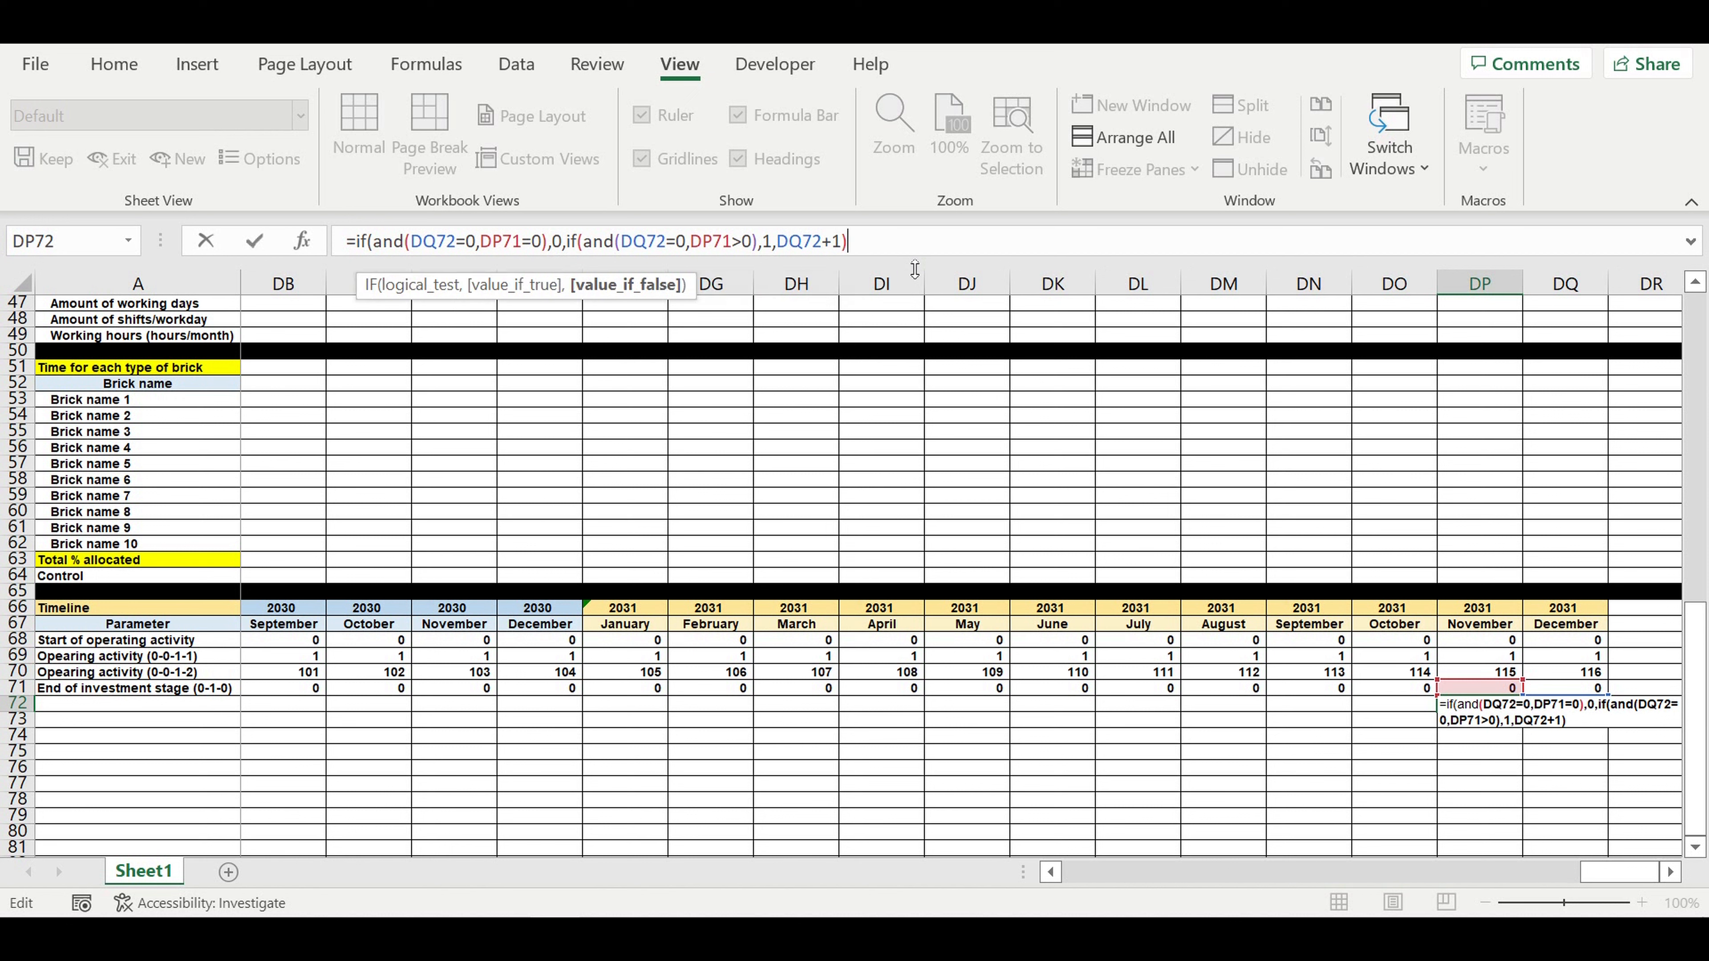
key("Return")
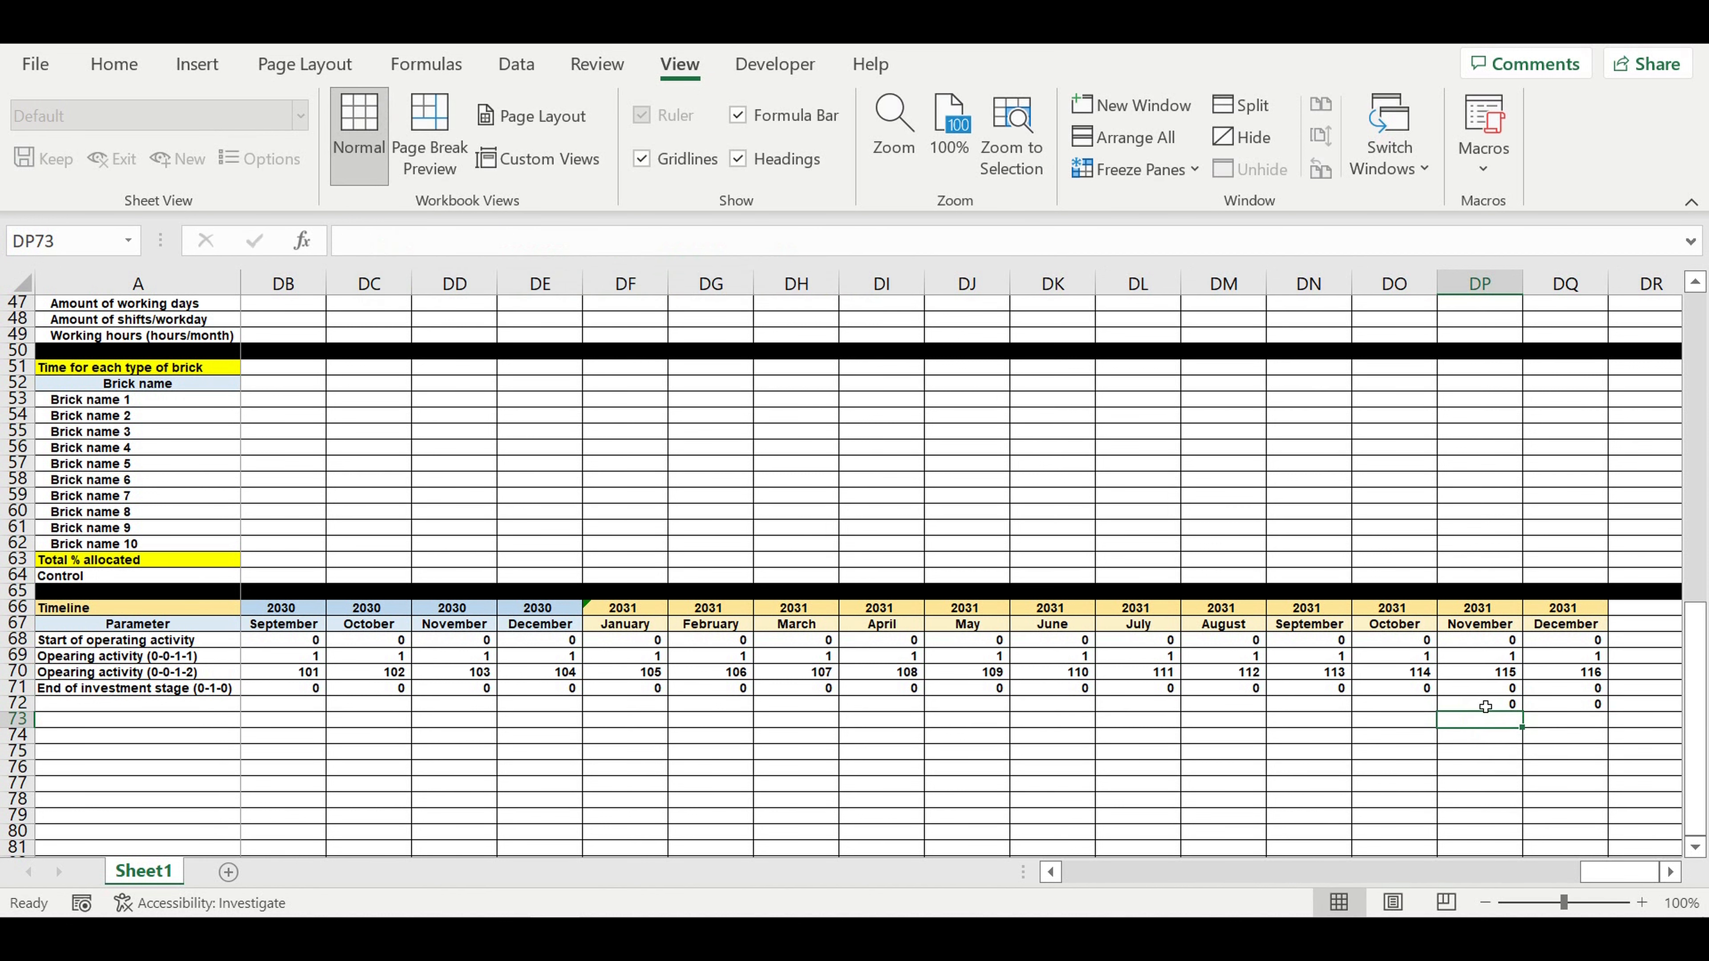
Fill the investment-stage formula from DP72 back across row 72 to January 2022 in B72
left_click(1474, 701)
left_click_drag(1524, 716, 8, 646)
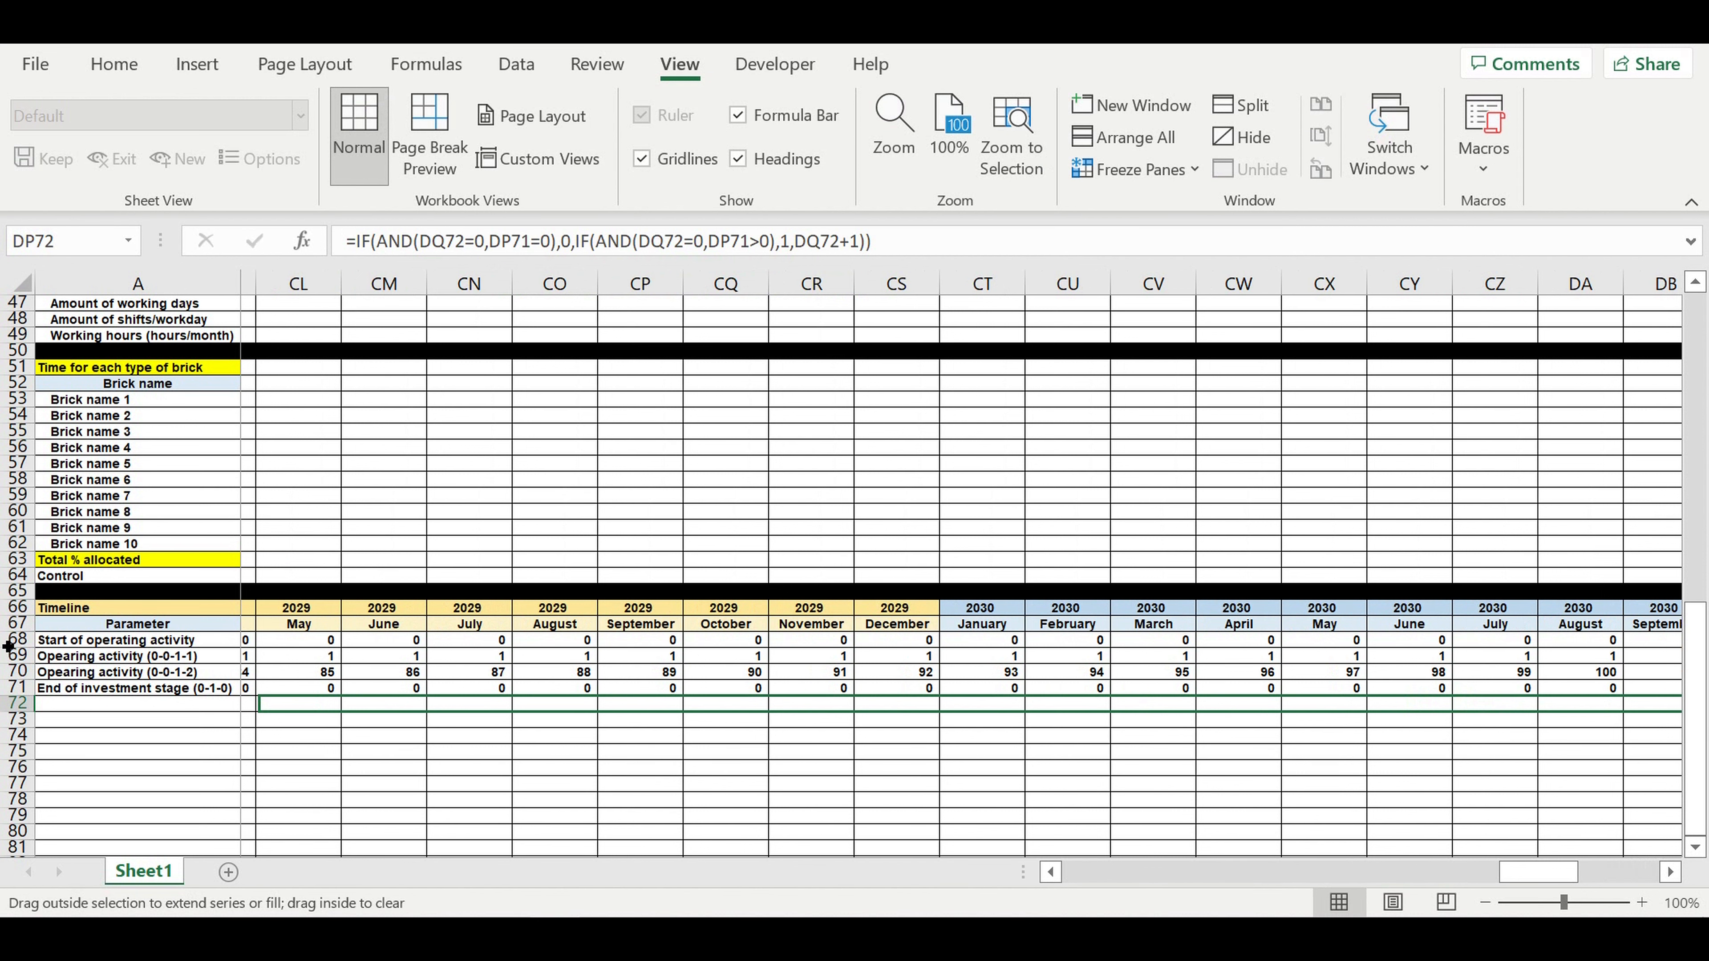
left_click_drag(8, 646, 372, 742)
left_click(371, 759)
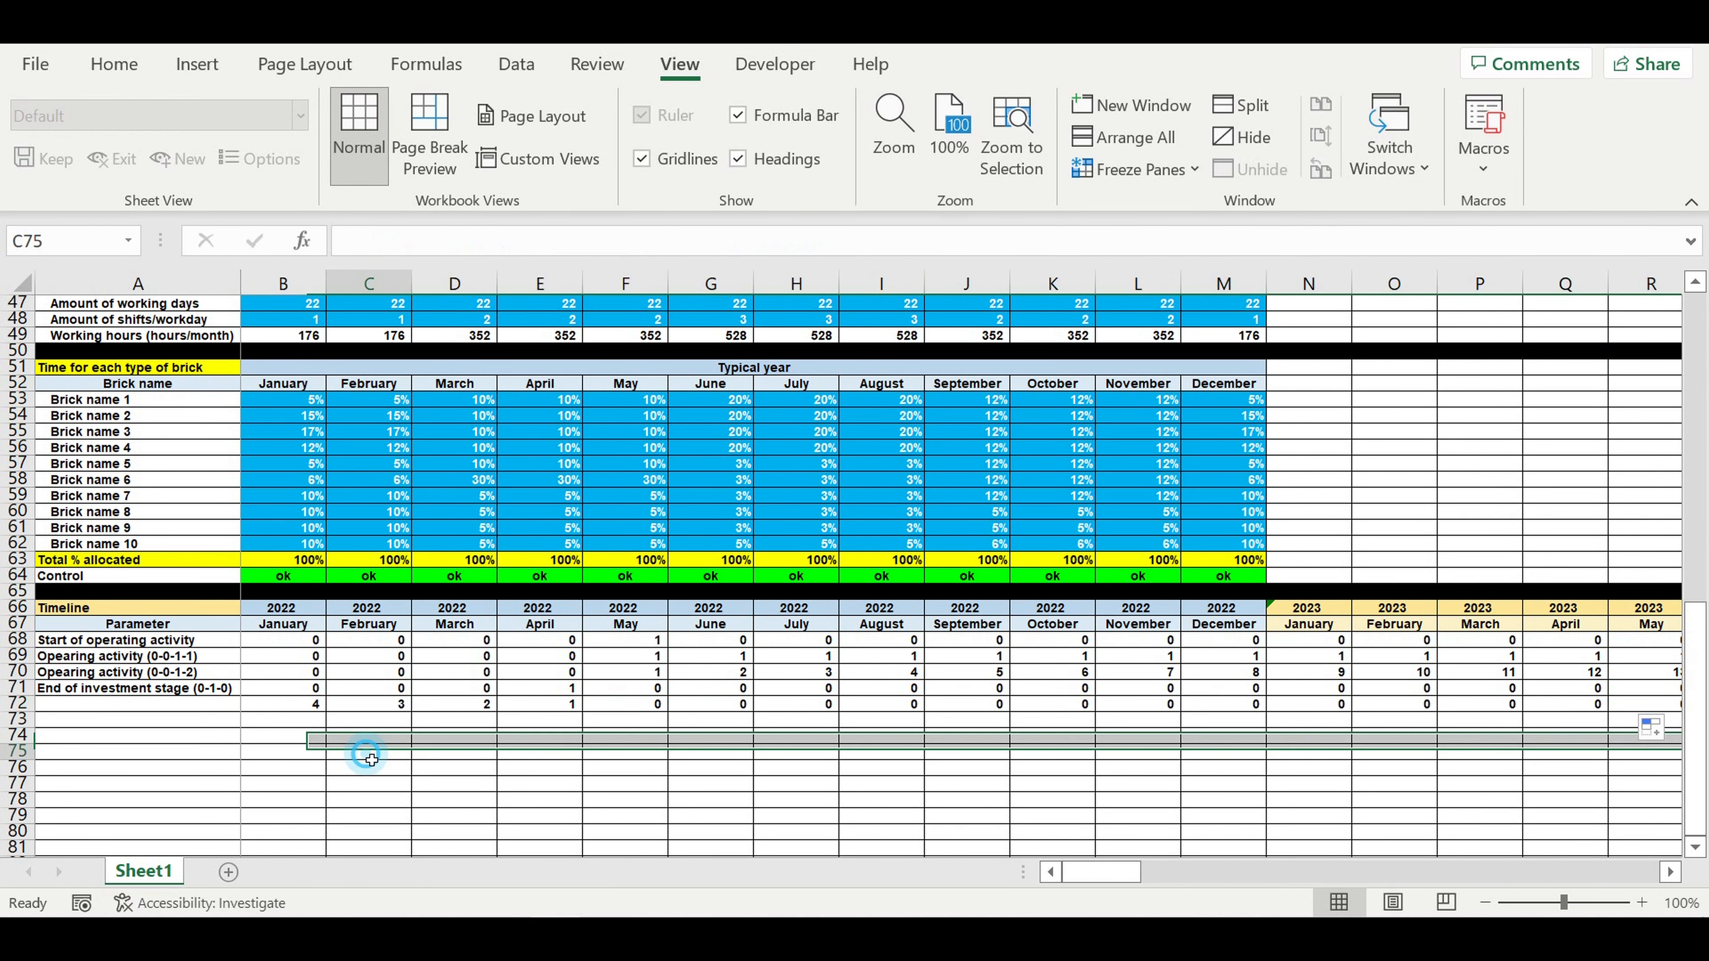
left_click_drag(565, 706, 287, 708)
Label row 72 in A72 as "Investment stage (3-2-1-0-0-0)"
left_click(237, 712)
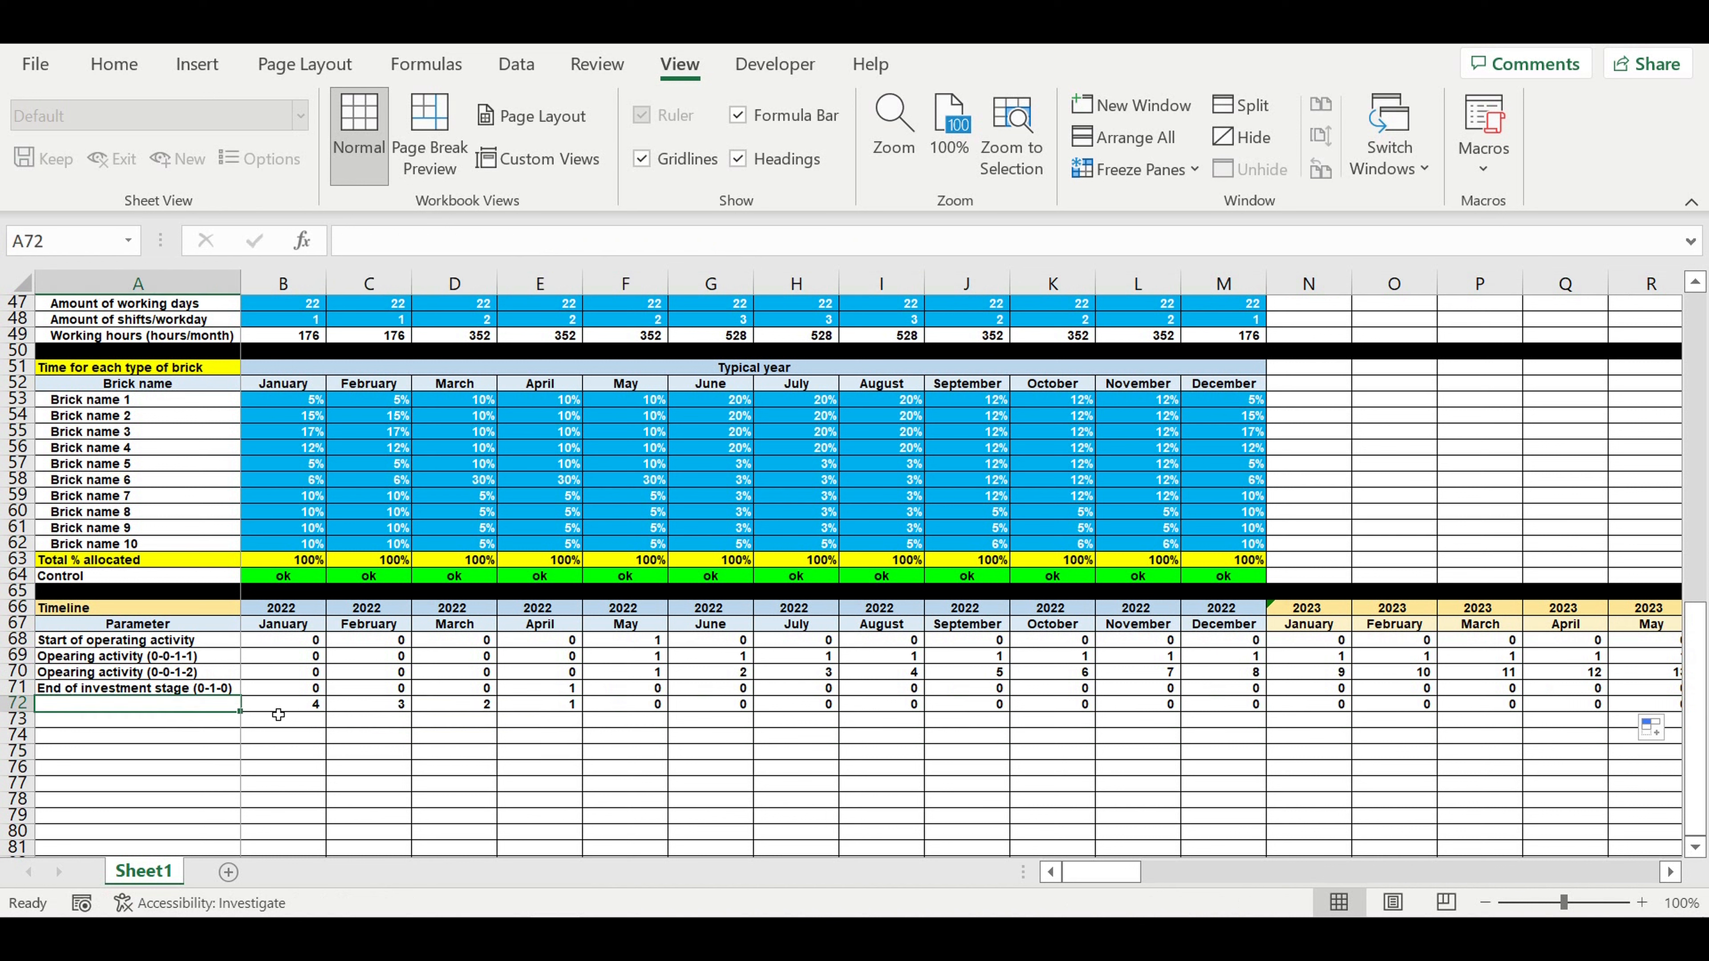
type("Invest")
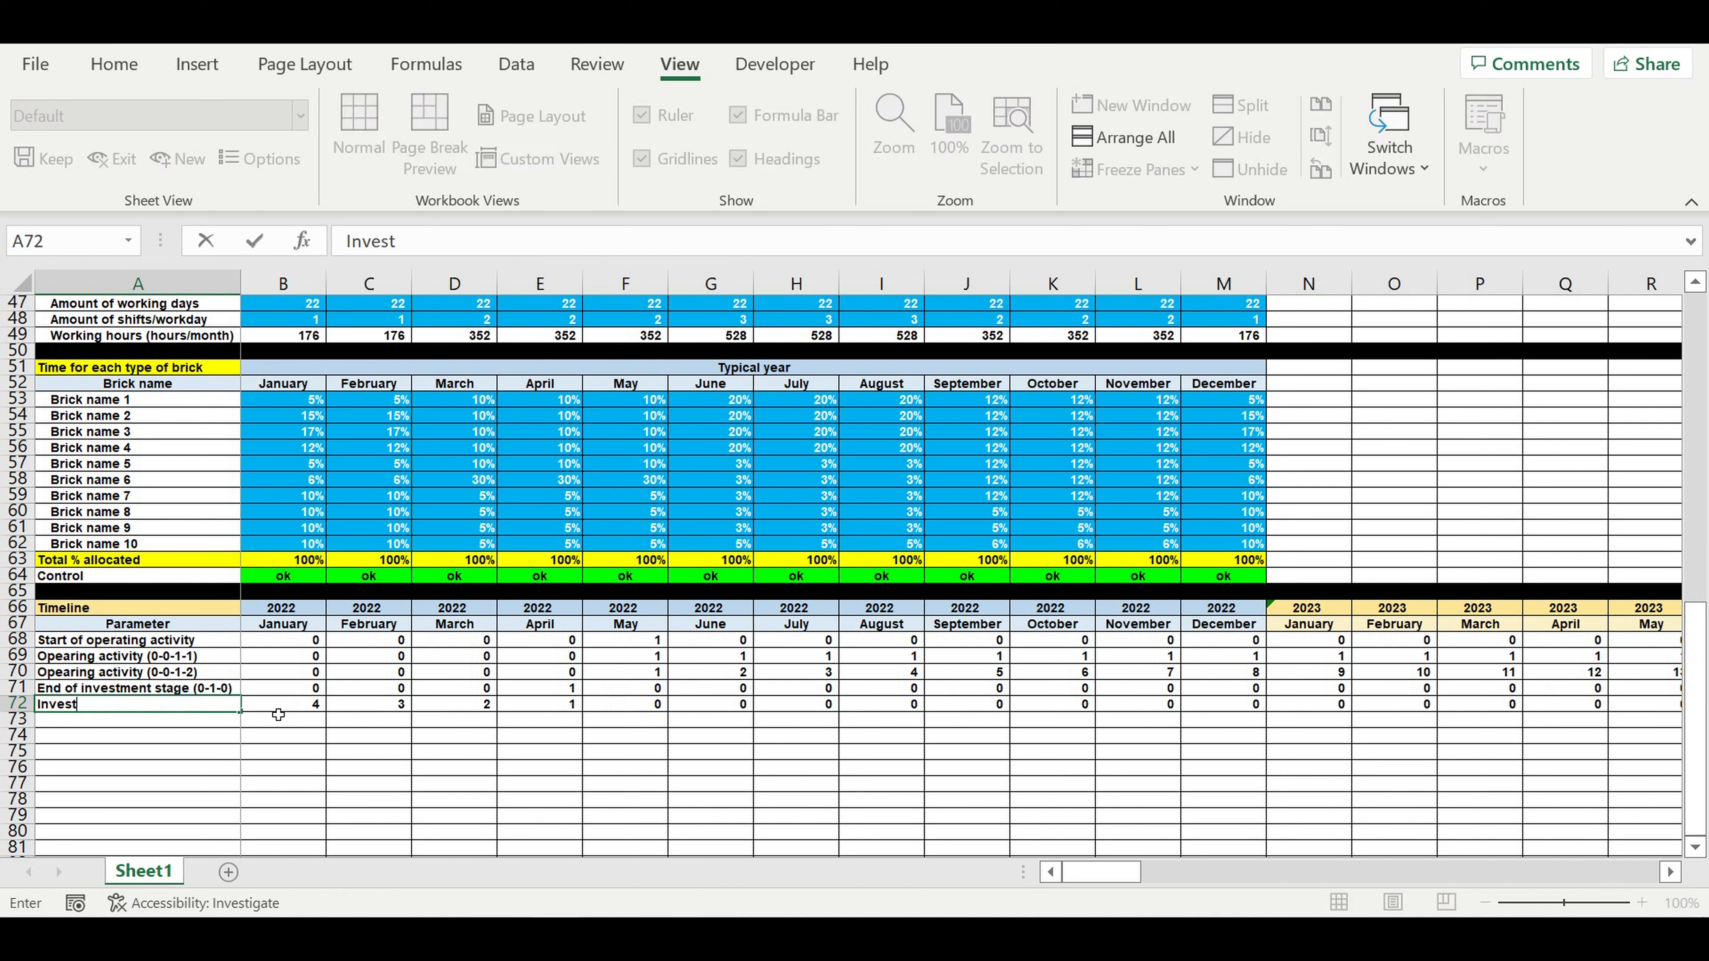
type("ment stage (3-2-1-0-0-0")
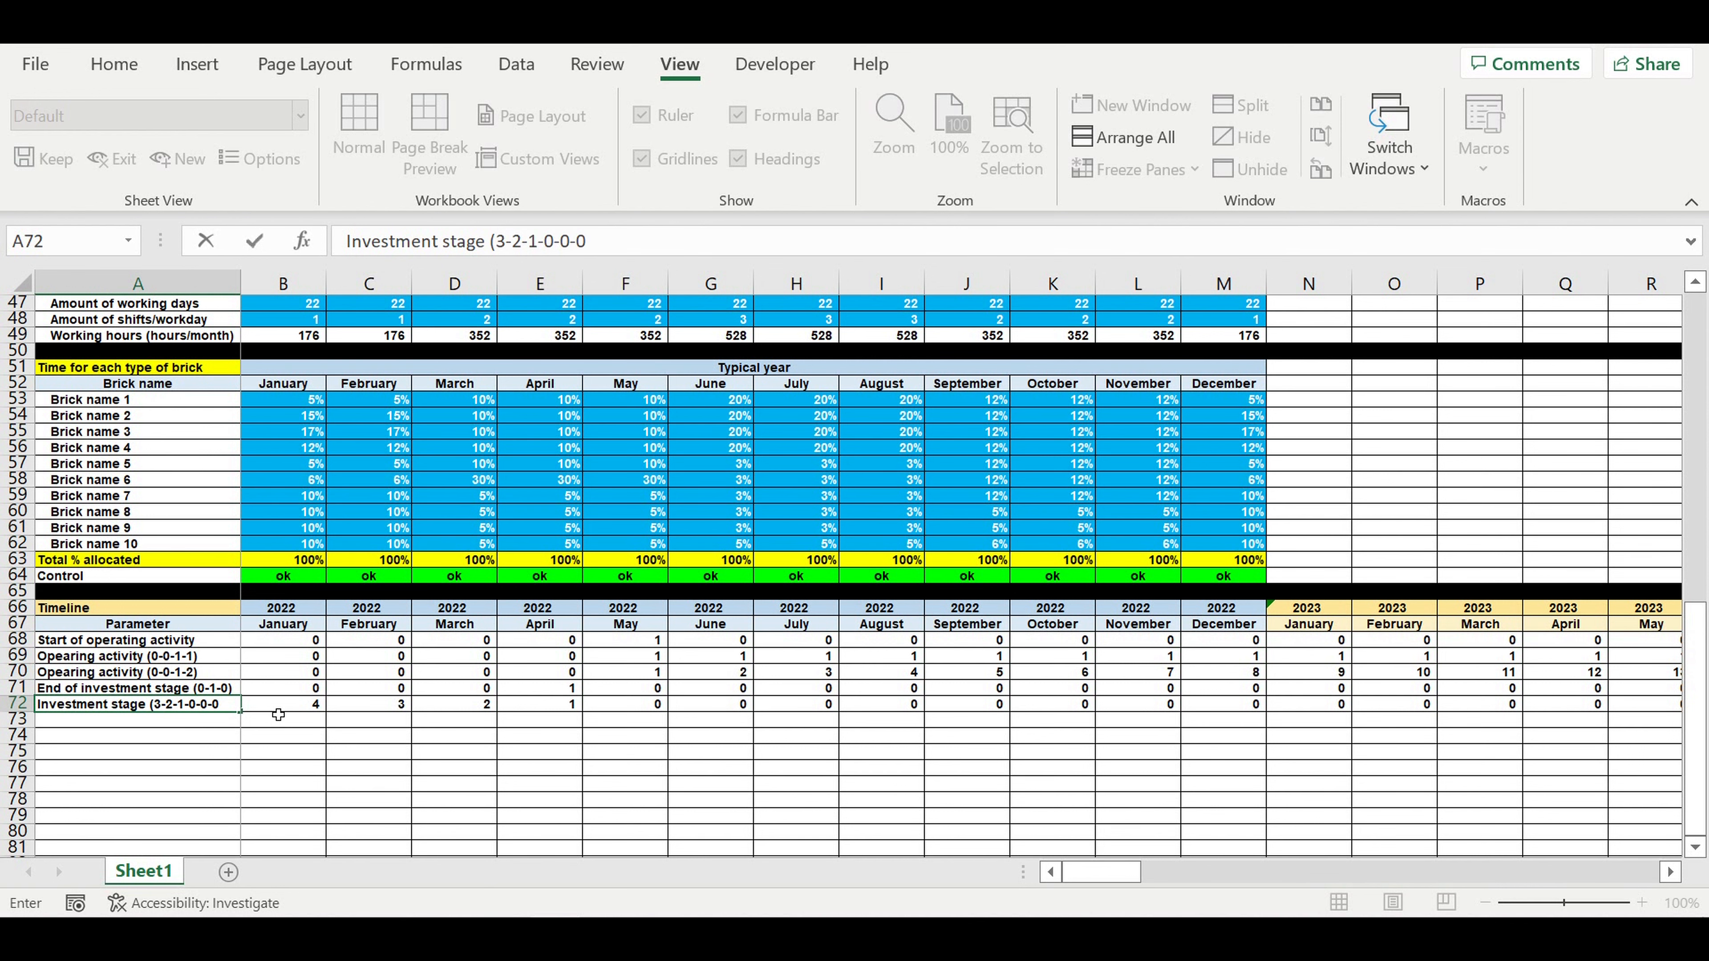
type(")")
key("Return")
Fill the whole of row 73 black as a separator below the timeline block
left_click(188, 771)
left_click(26, 719)
left_click(113, 63)
left_click(347, 159)
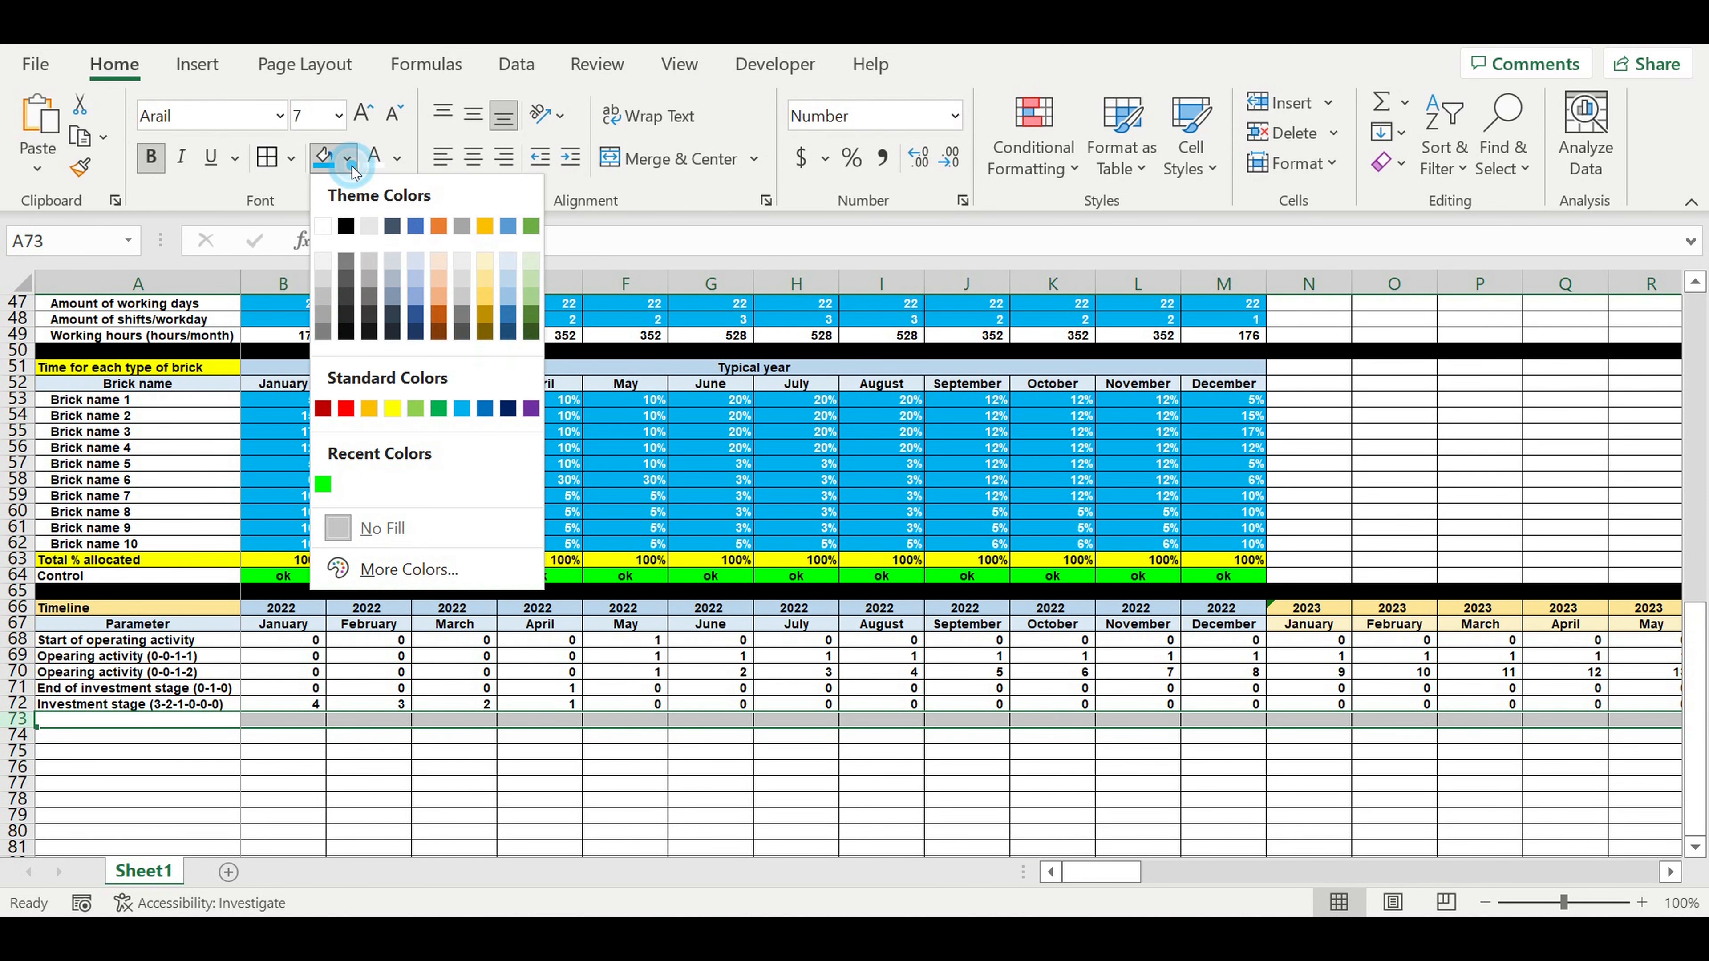
left_click(346, 226)
Indent the timeline parameter labels in A68:A72 and widen column A to fit them
left_click(222, 688)
left_click(173, 641)
left_click_drag(173, 641, 192, 704)
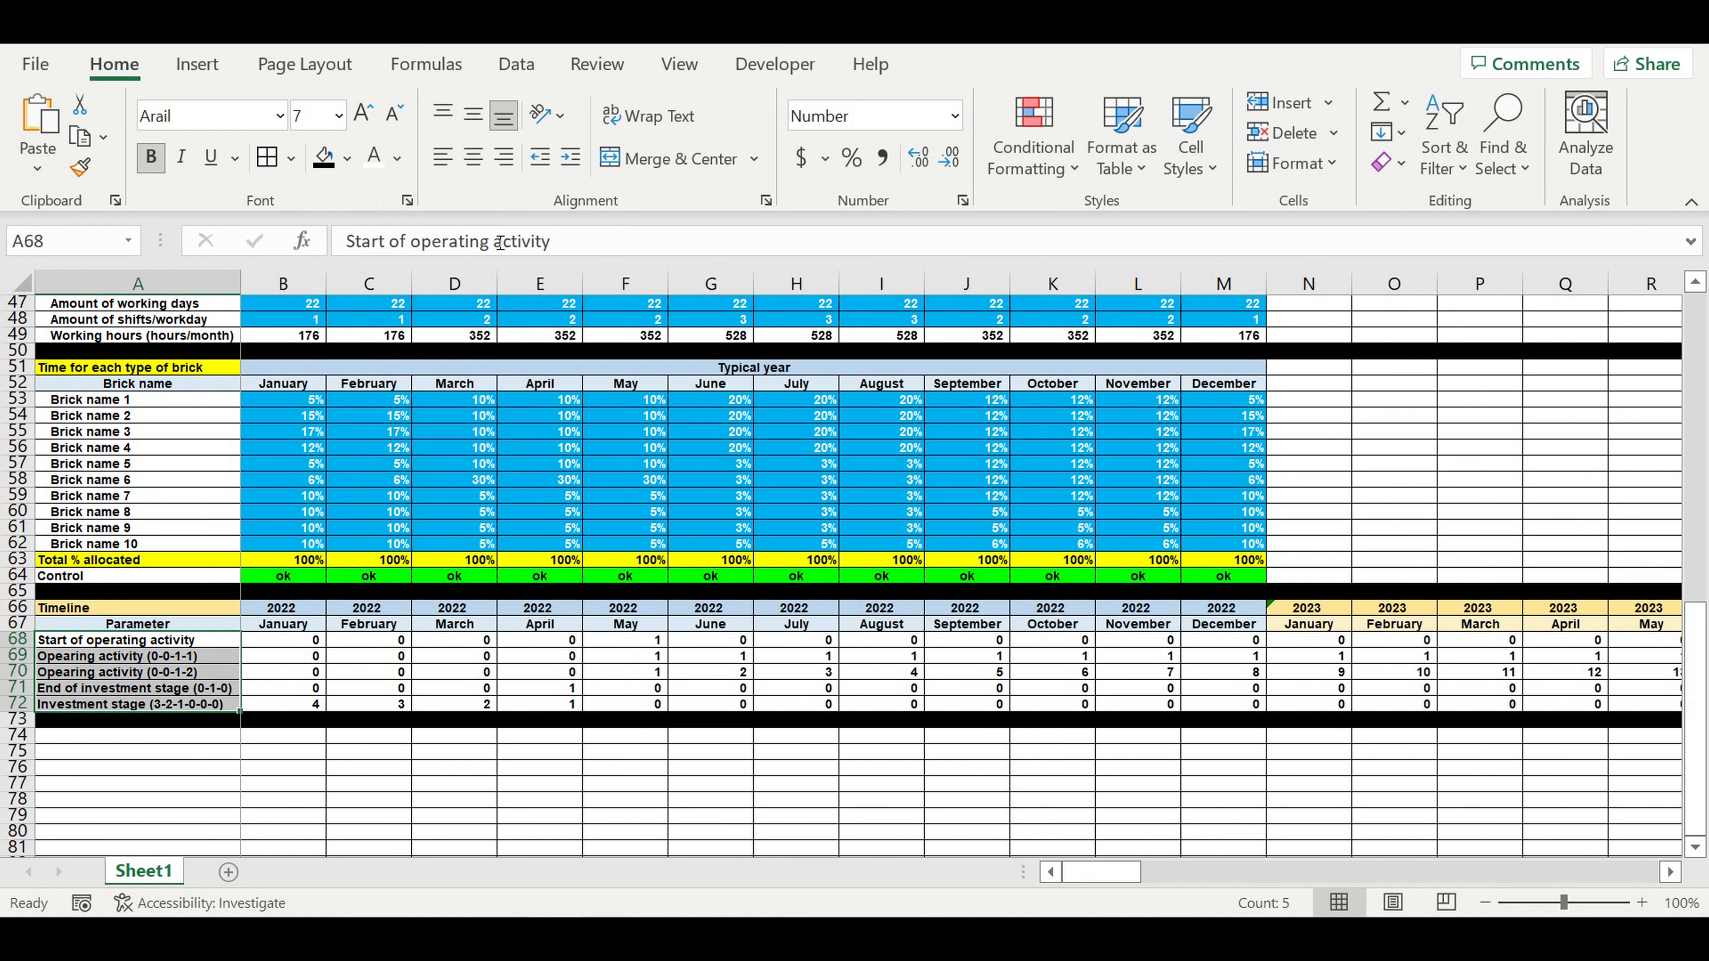
left_click(573, 159)
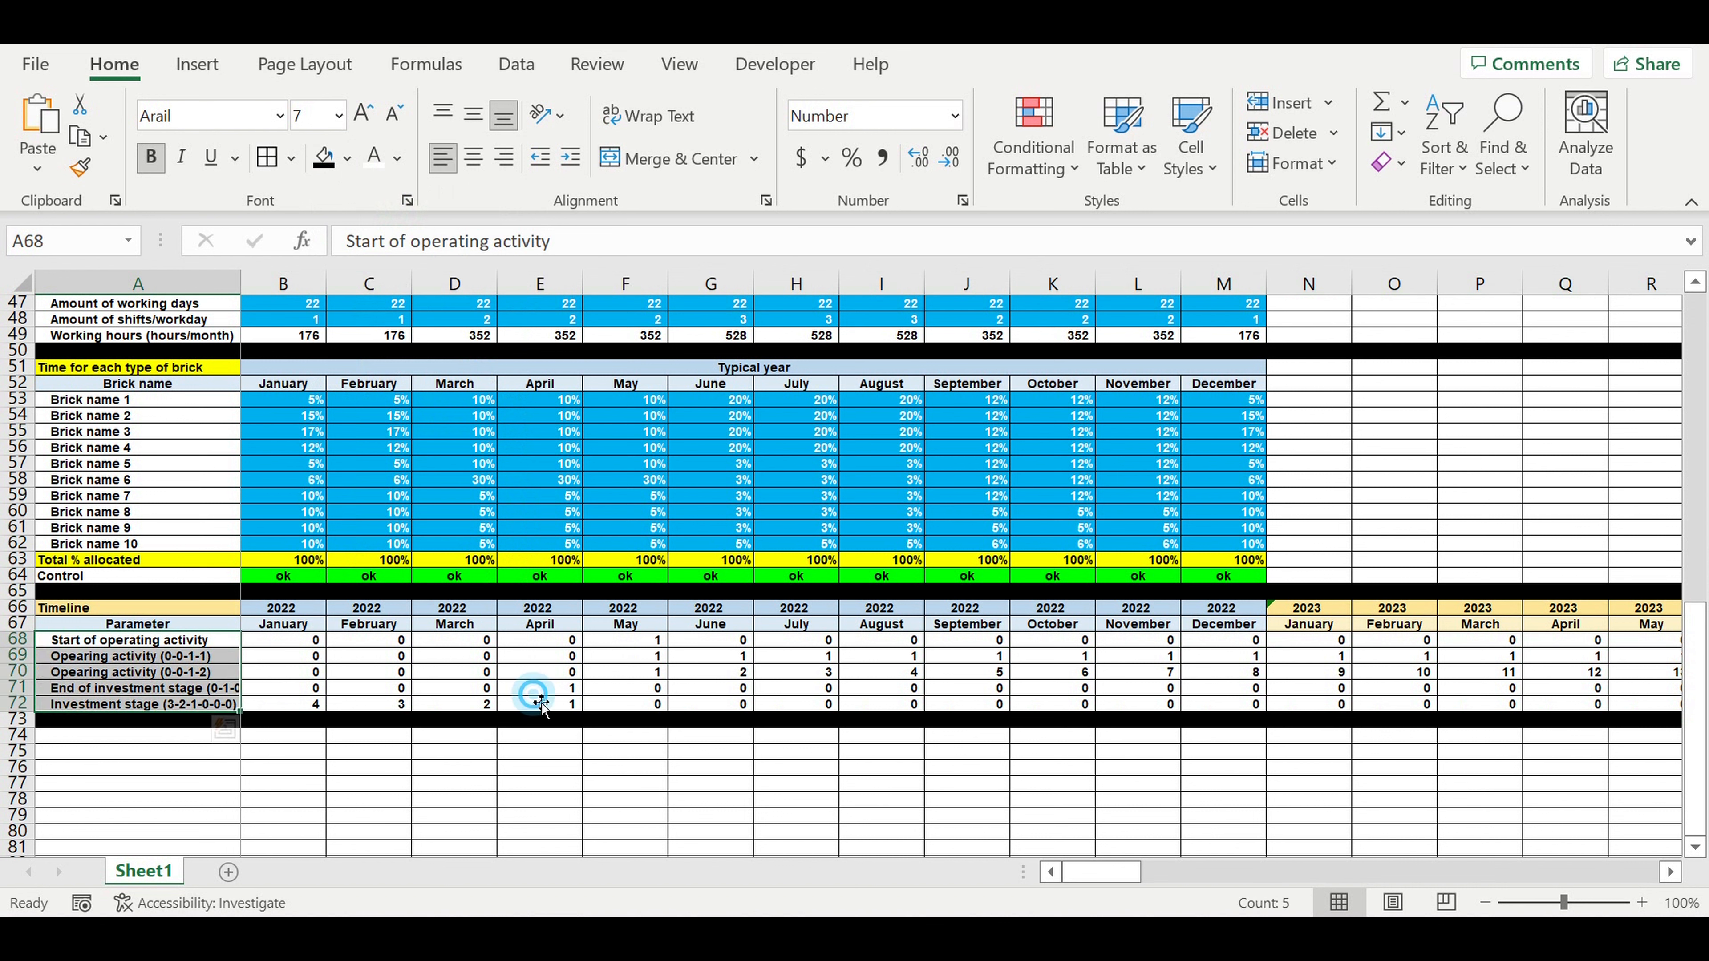
left_click(551, 688)
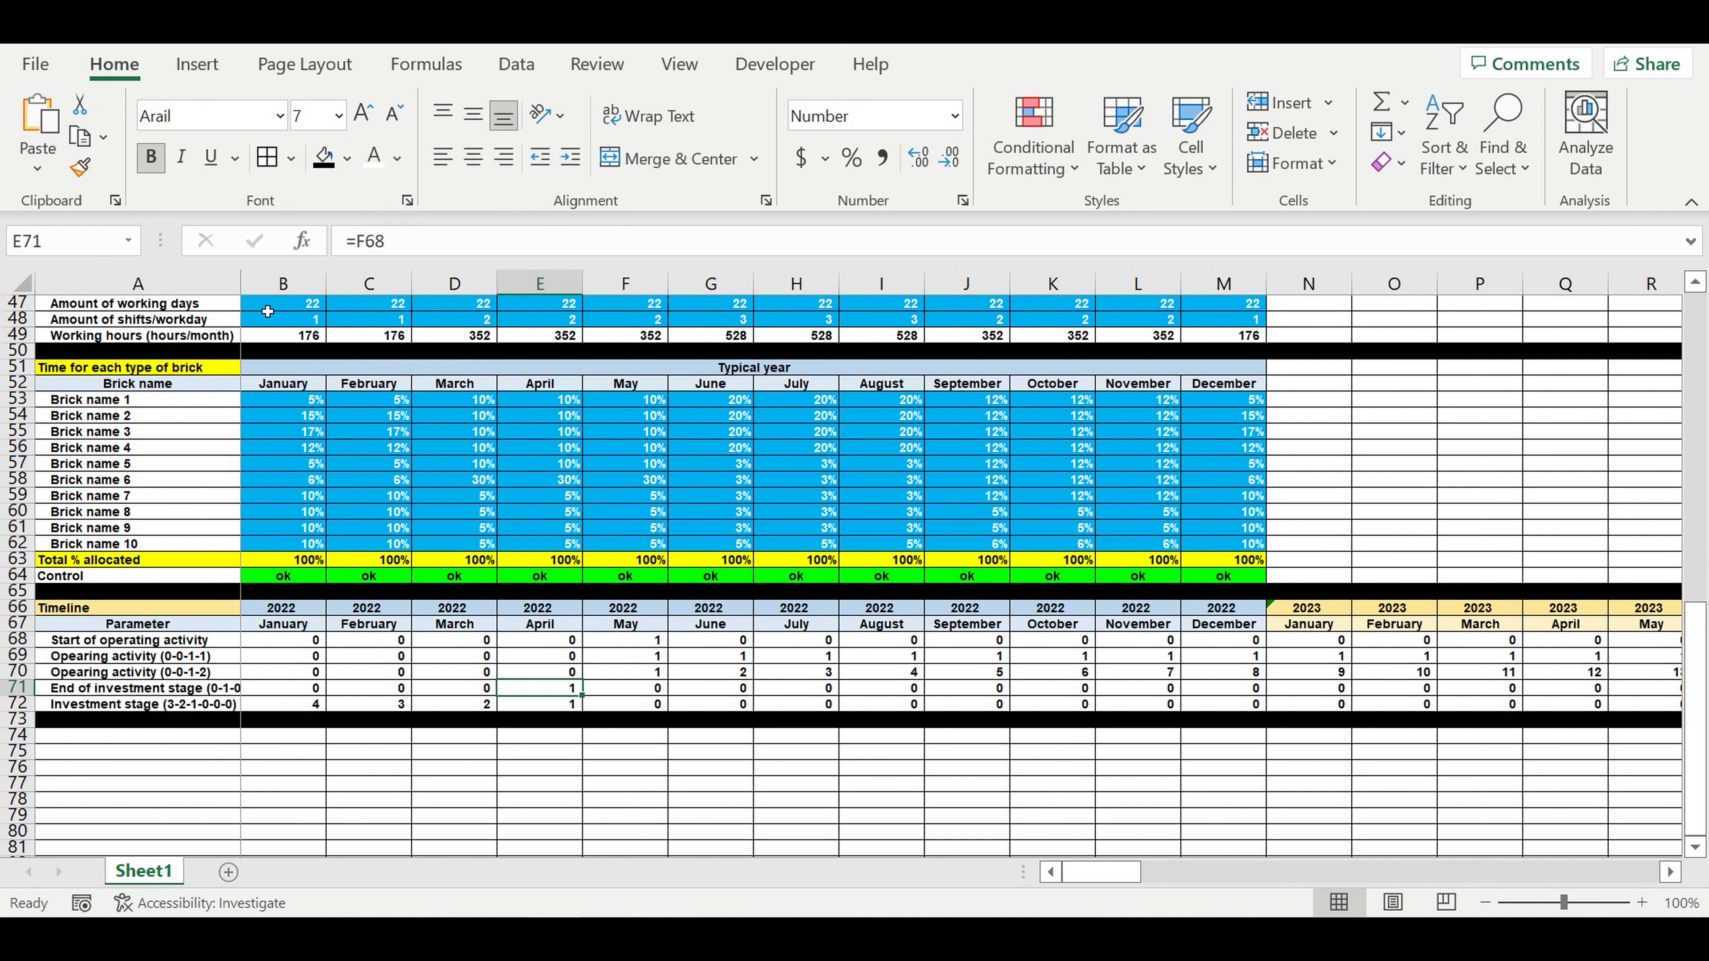
left_click_drag(250, 297, 261, 297)
left_click(223, 672)
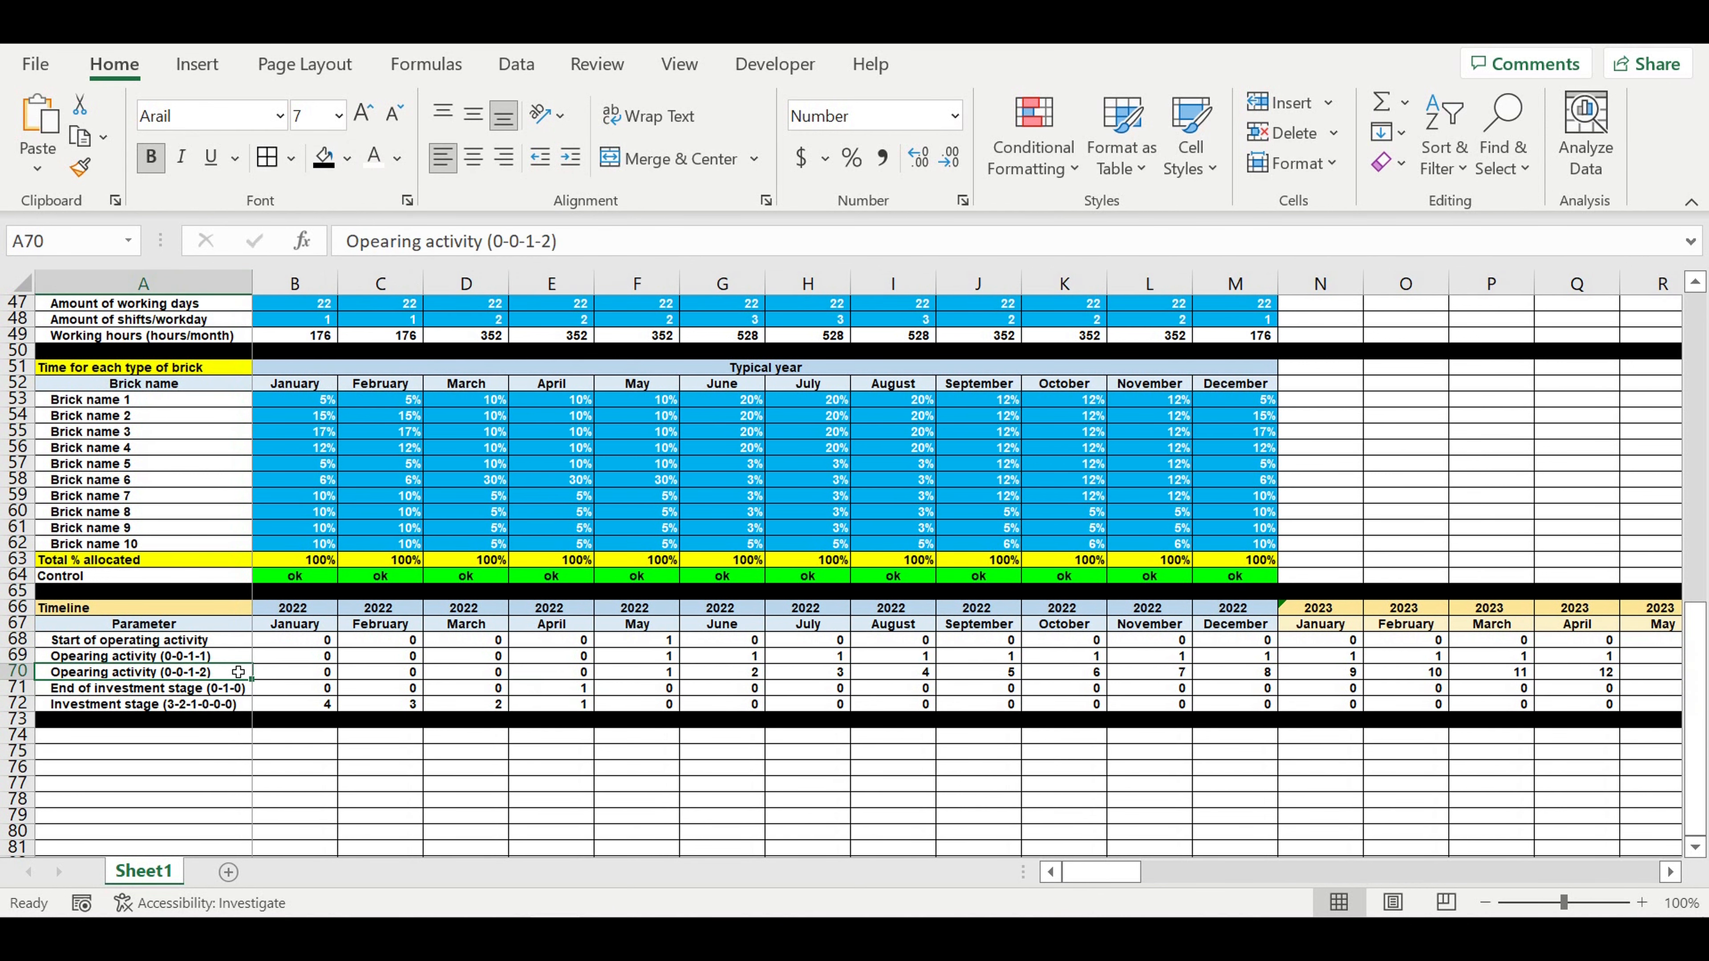
Examine the typical-year brick shares, the January working-hours formula in B49 and the October 2022 start flag in K68
scroll(286, 585, "up", 1)
left_click(296, 514)
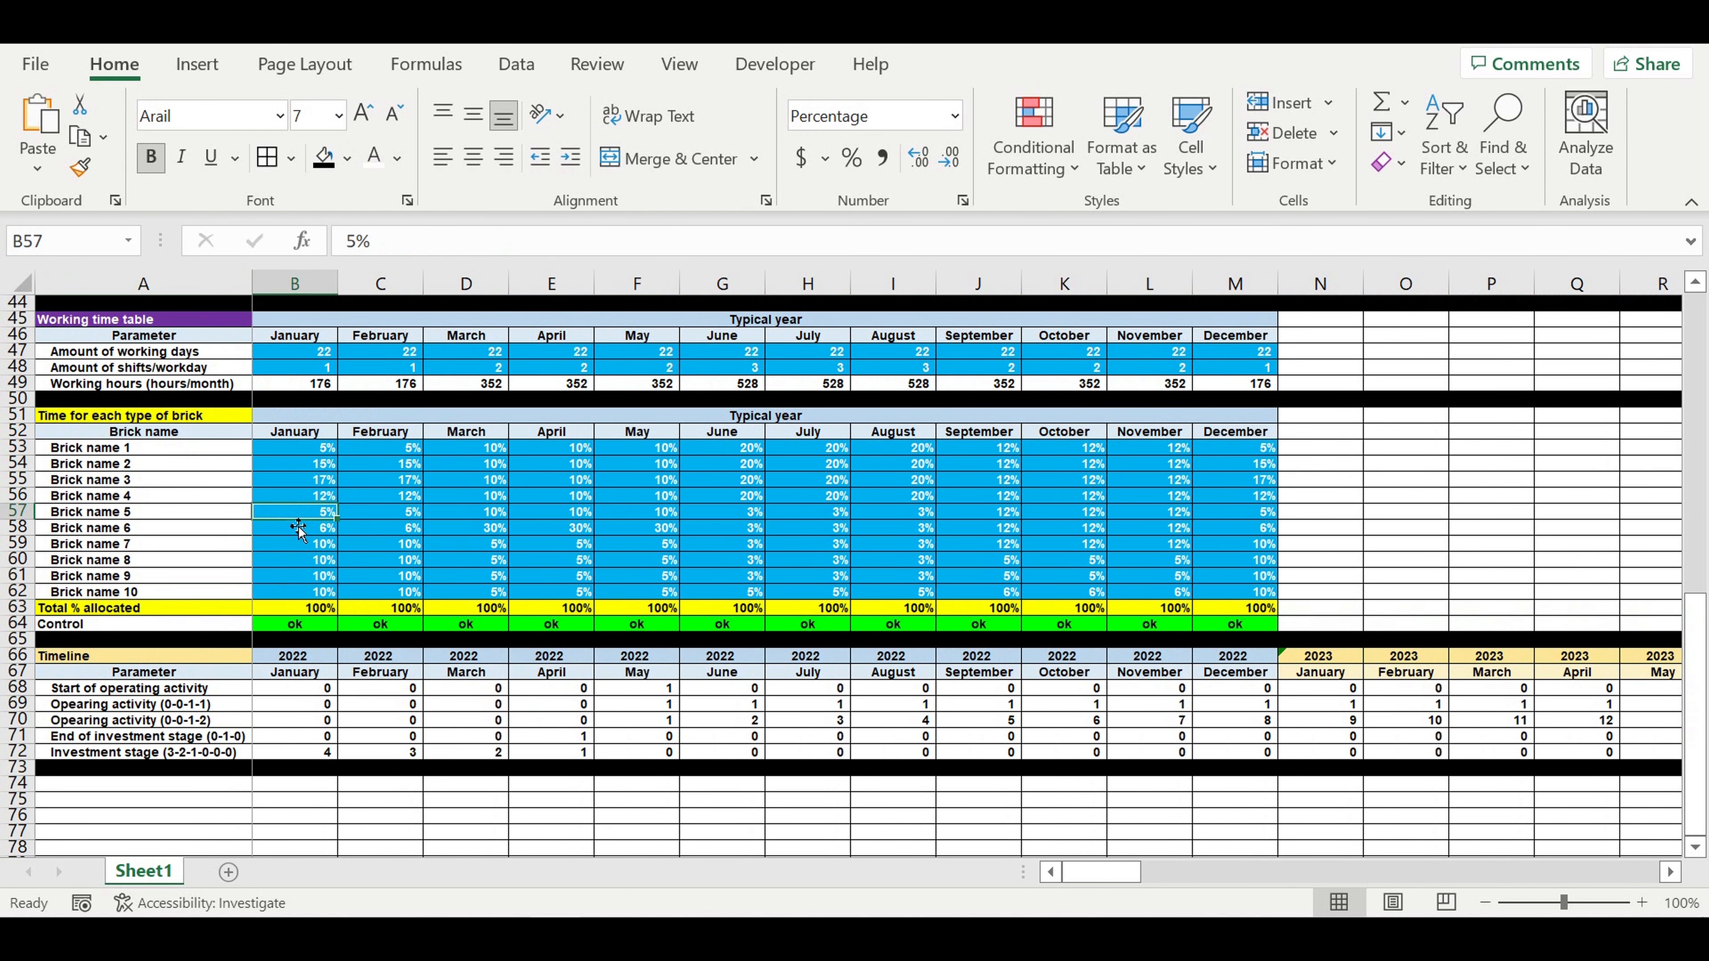
left_click(303, 383)
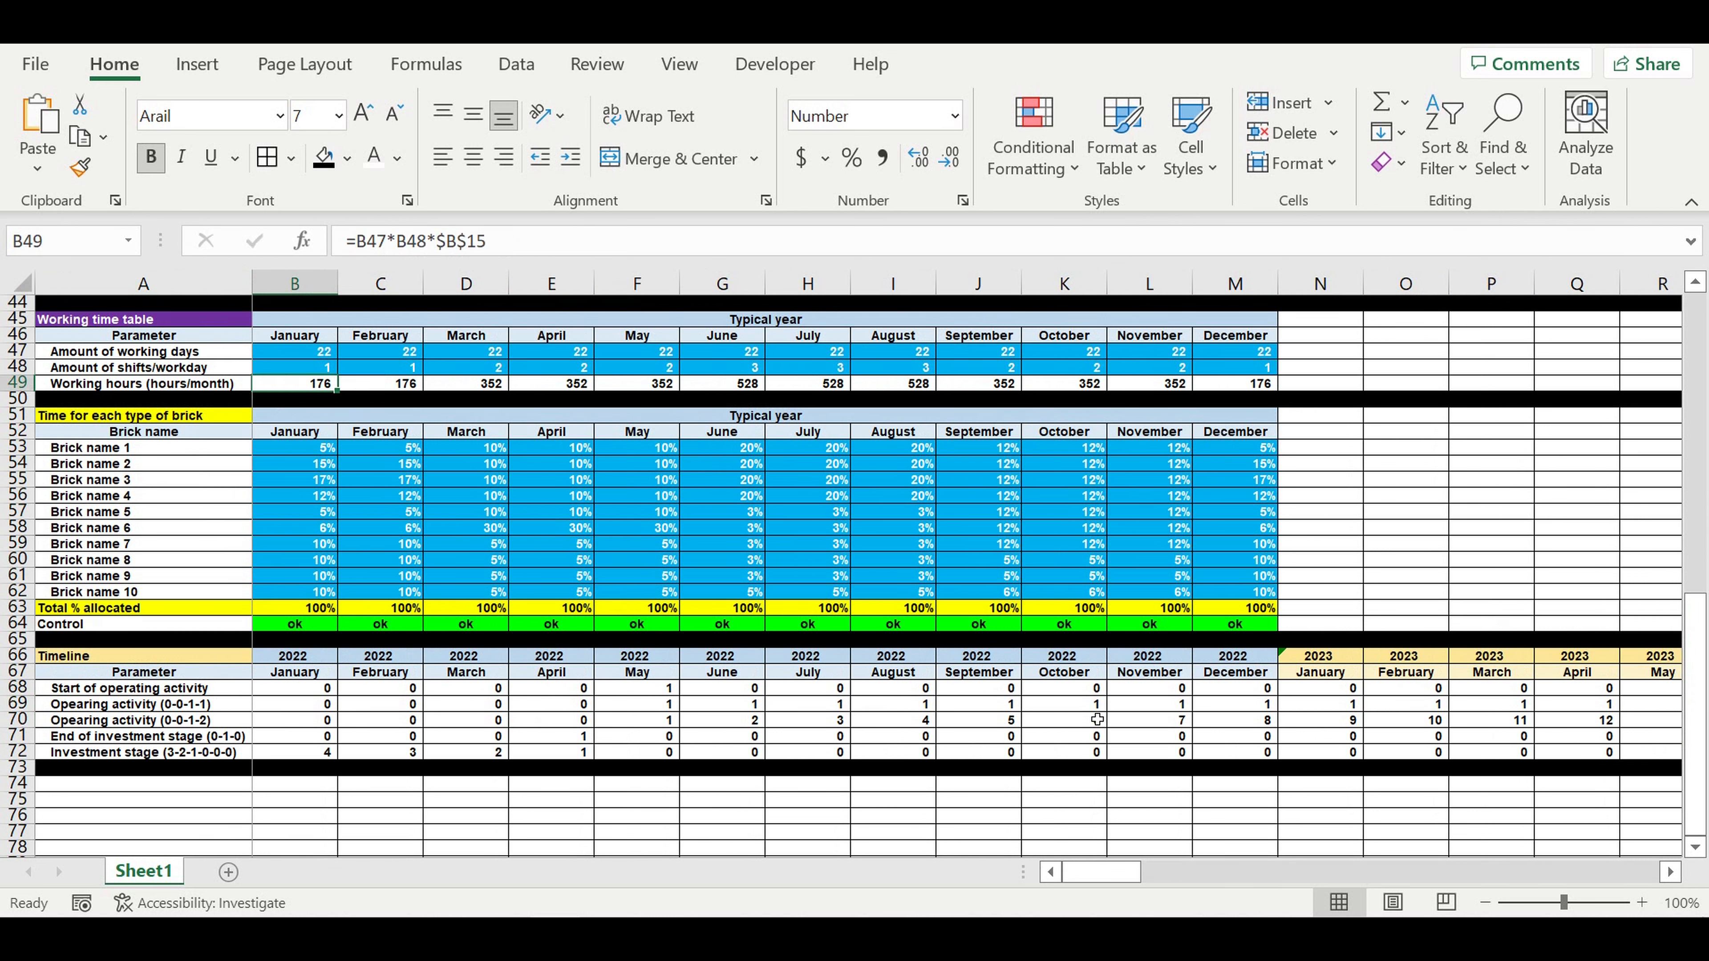
left_click(1101, 690)
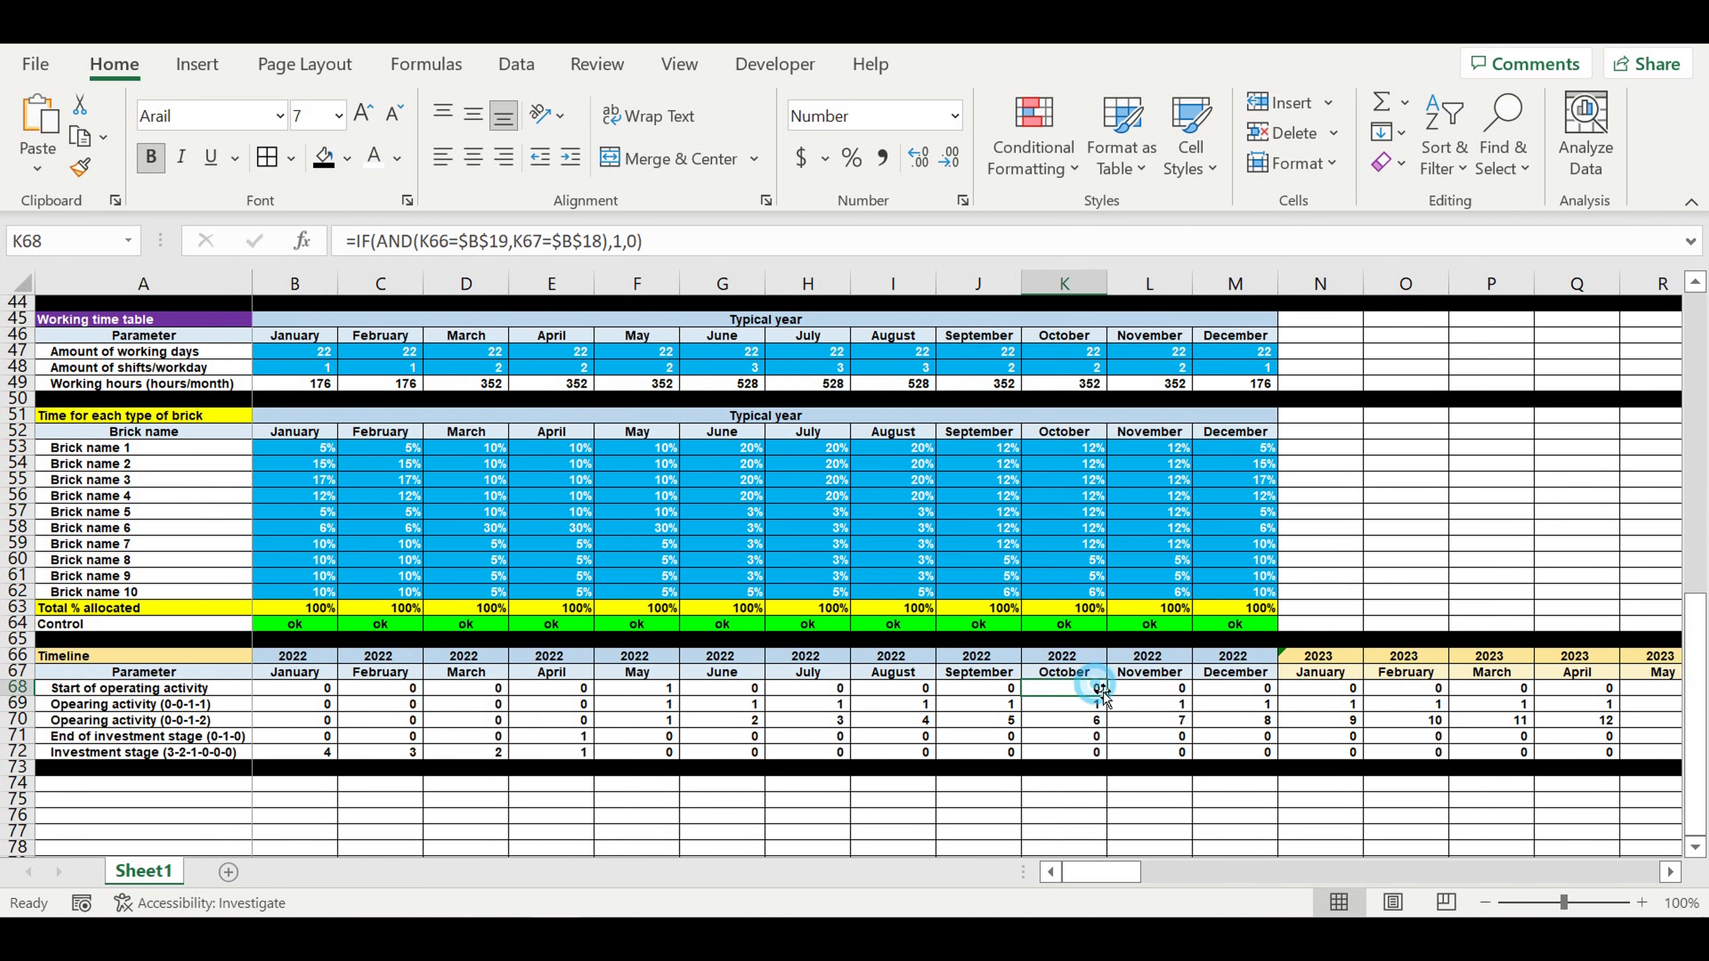